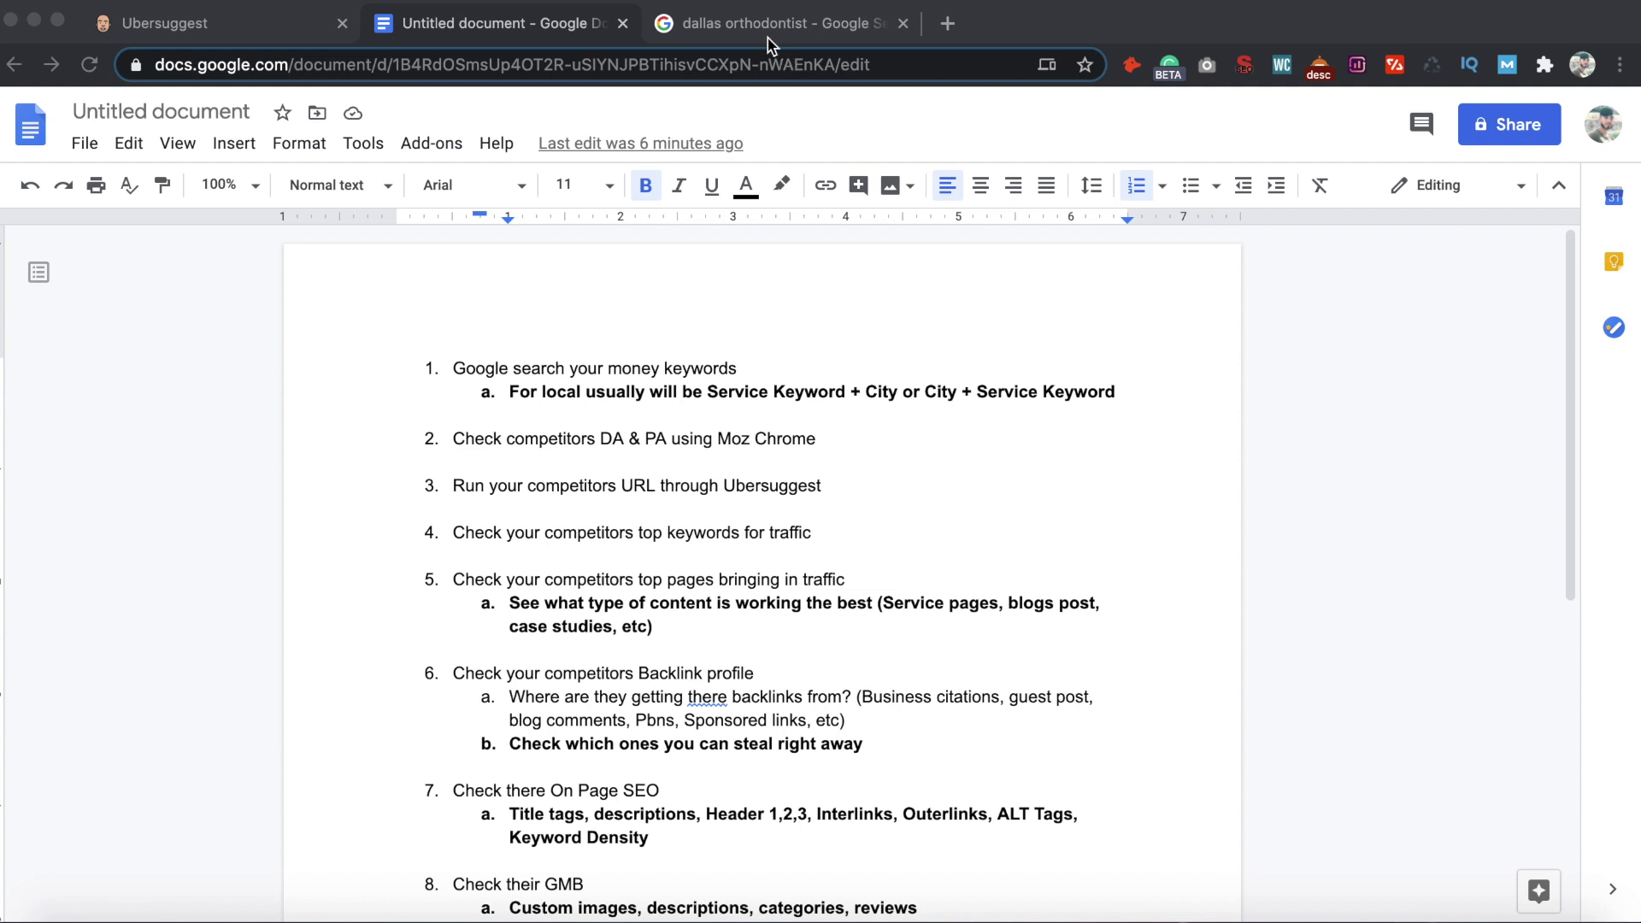
Review checklist item 1 in the document, highlighting the local keyword formula "Service Keyword + City or City + Service Keyword"
click(797, 37)
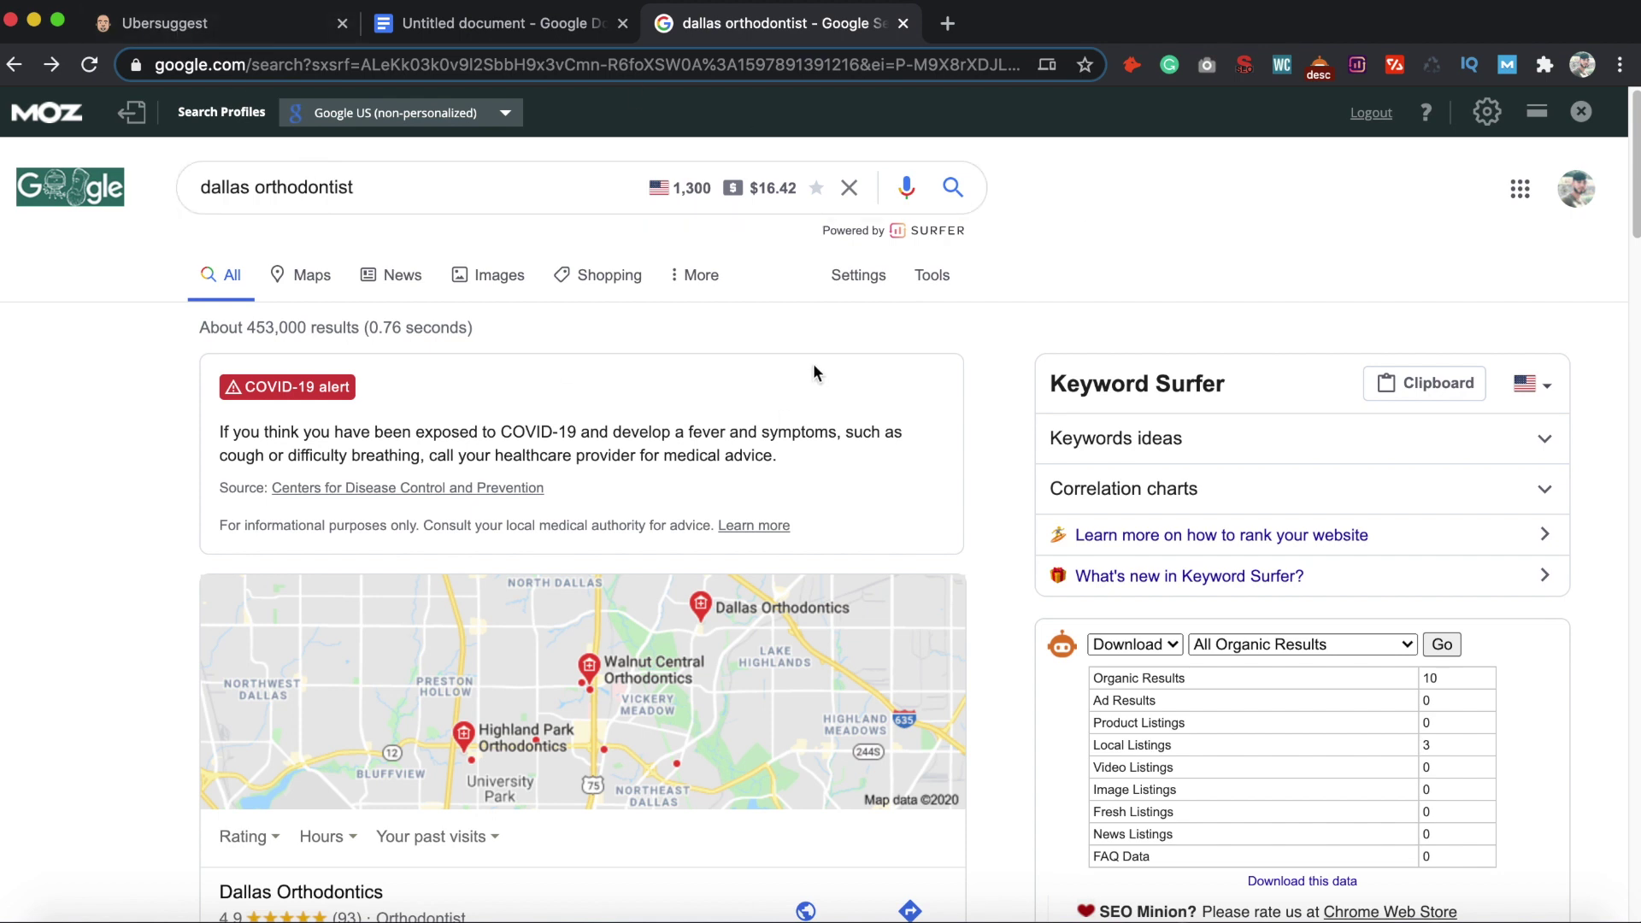
click(513, 26)
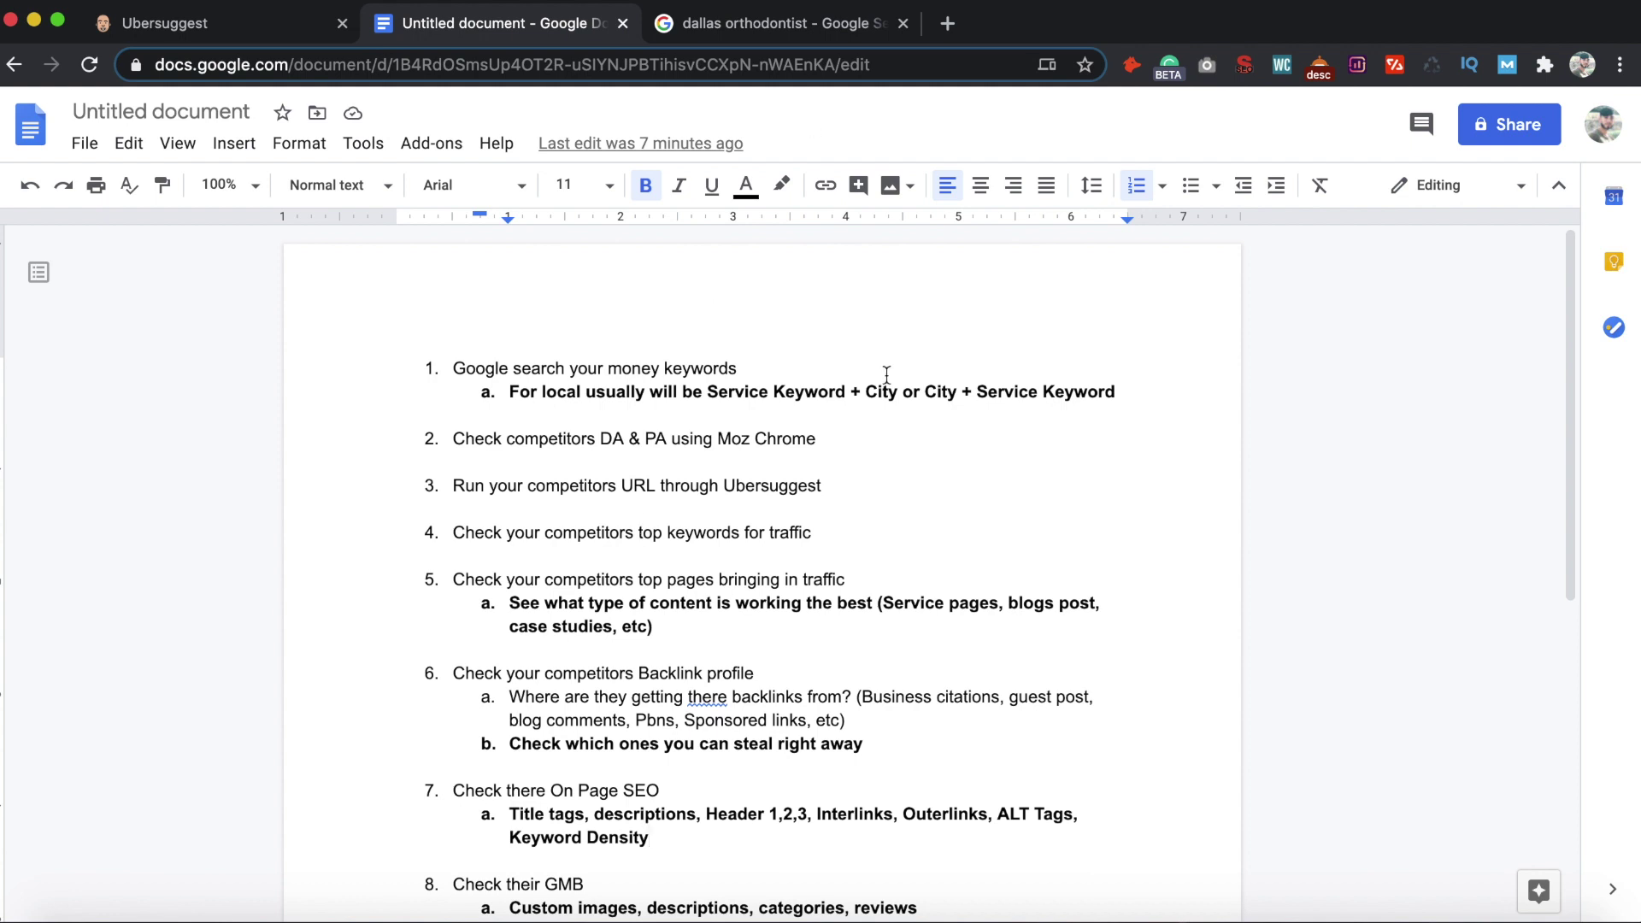
drag(926, 393, 487, 388)
click(1116, 391)
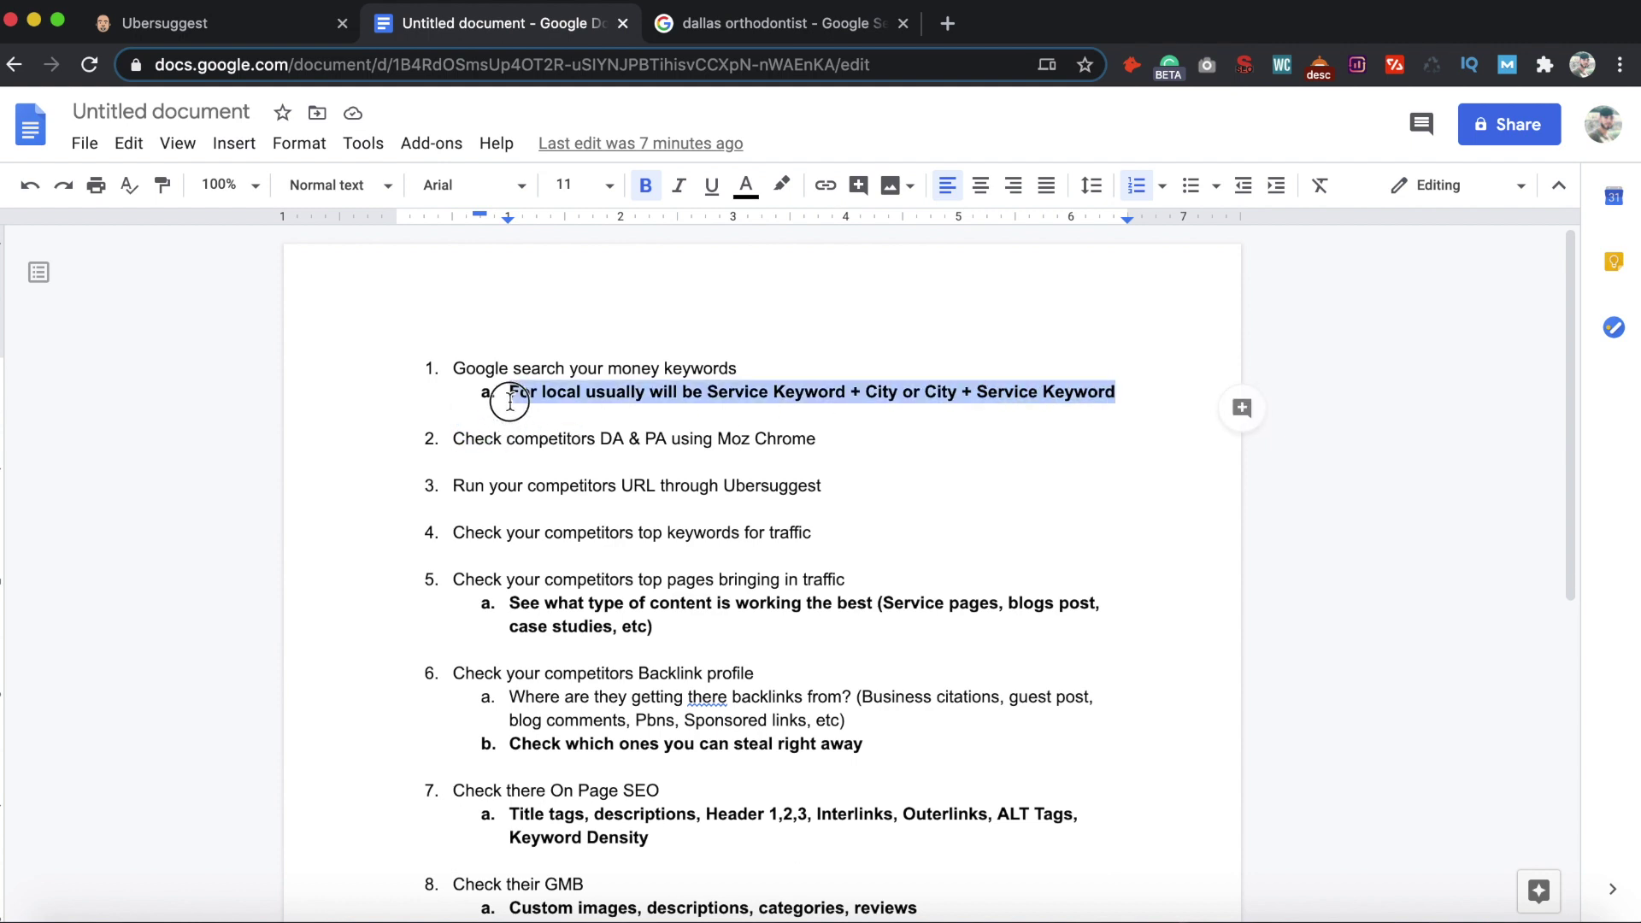
click(510, 391)
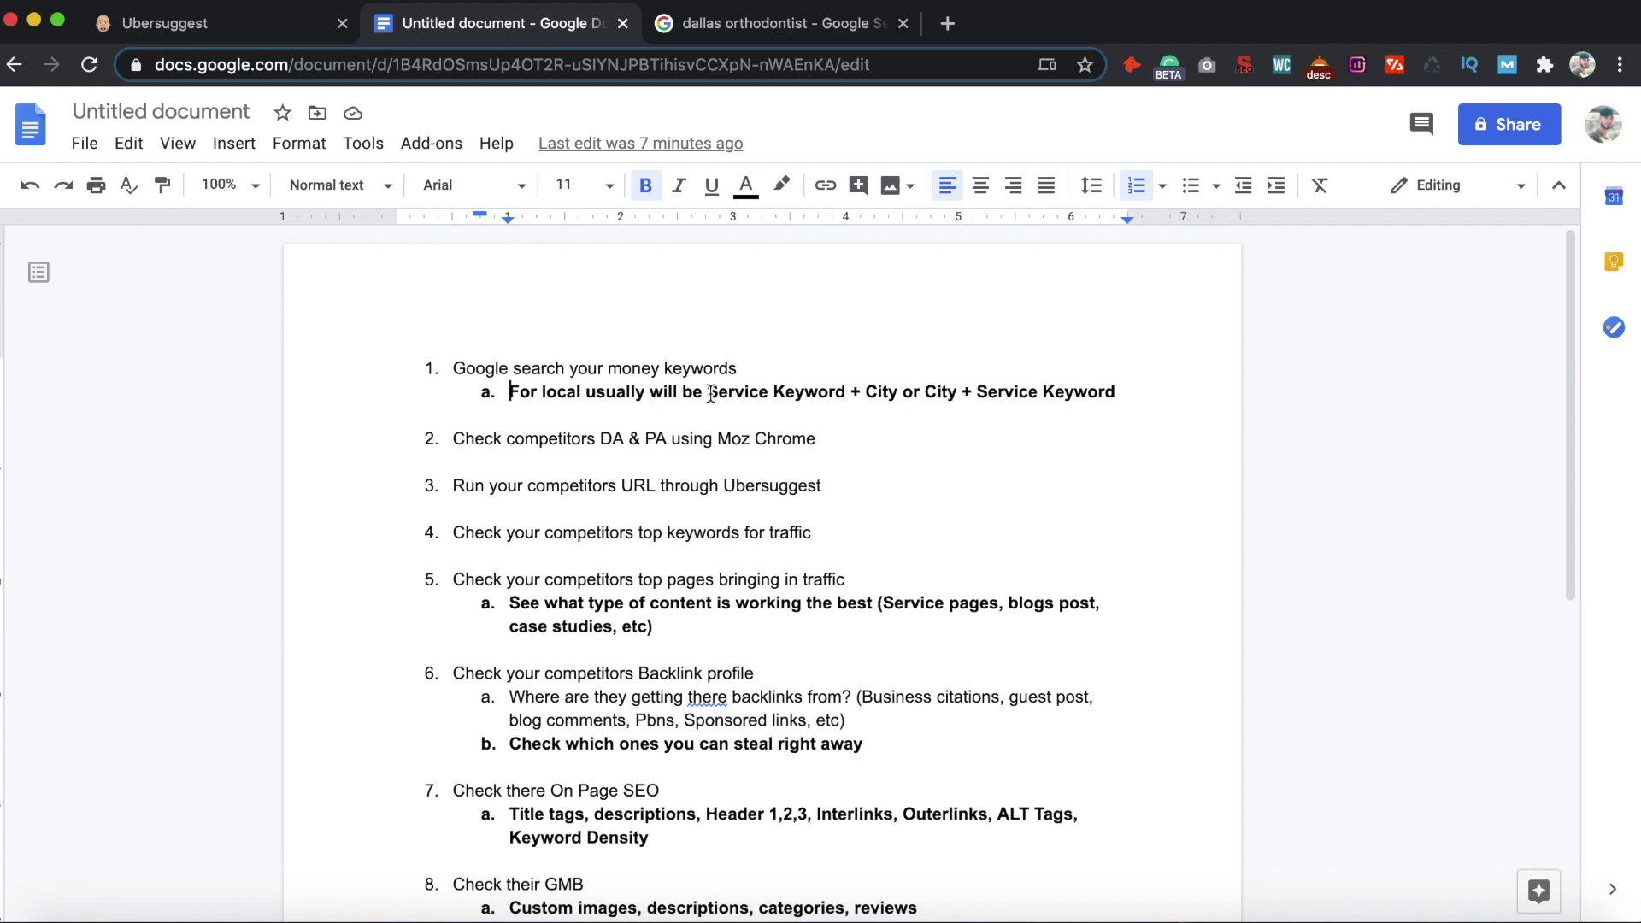
drag(708, 394, 1128, 392)
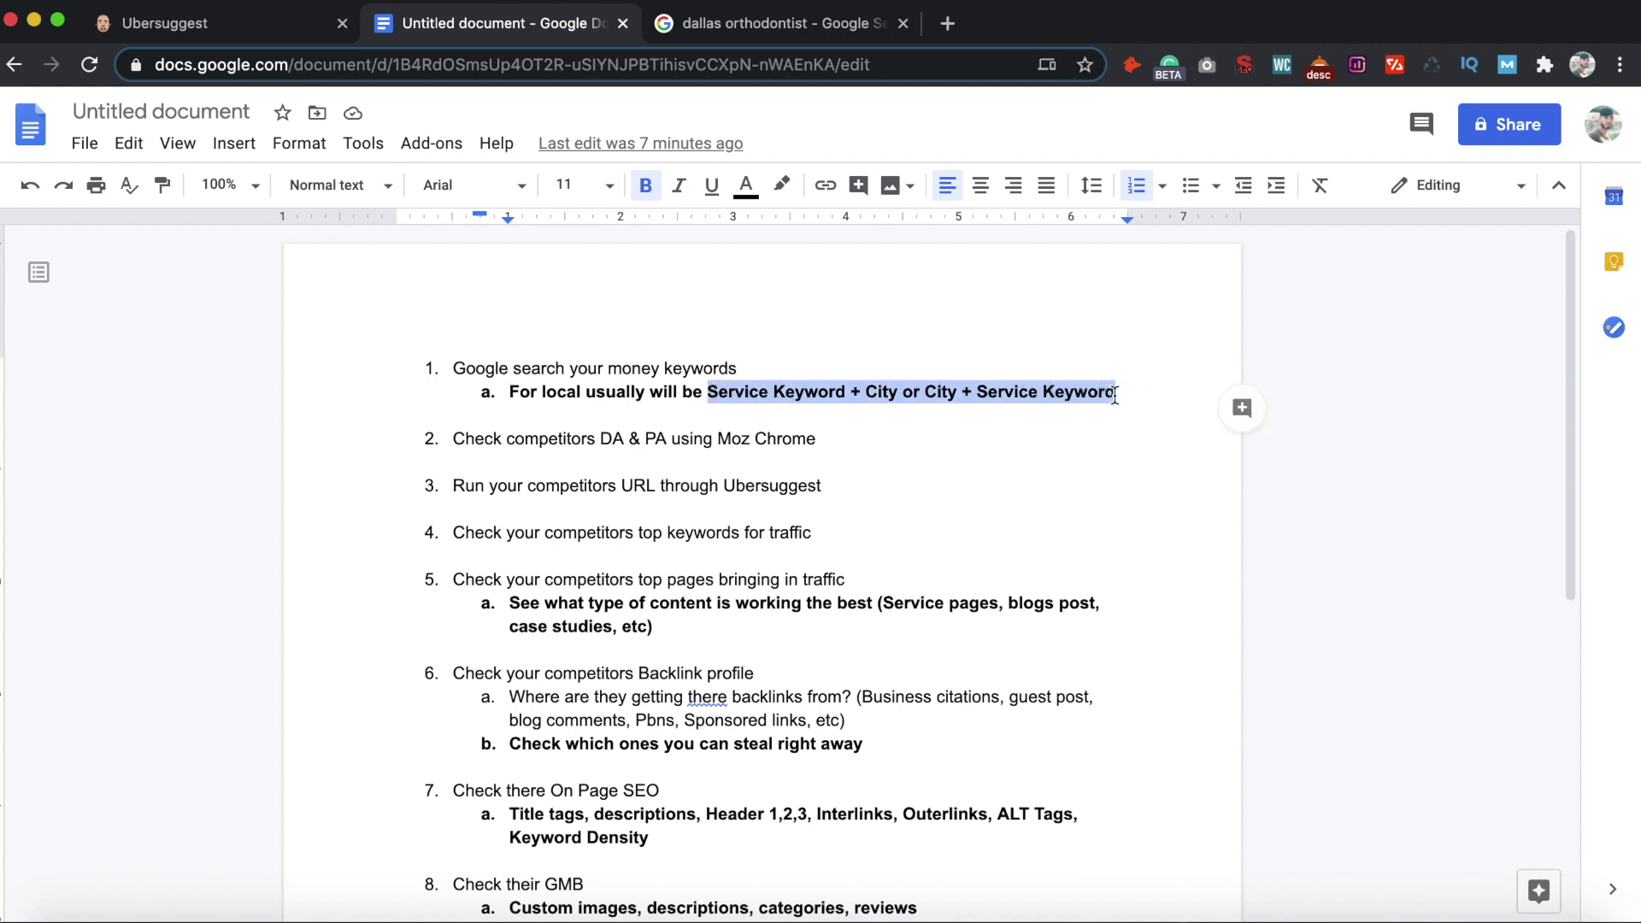
click(889, 392)
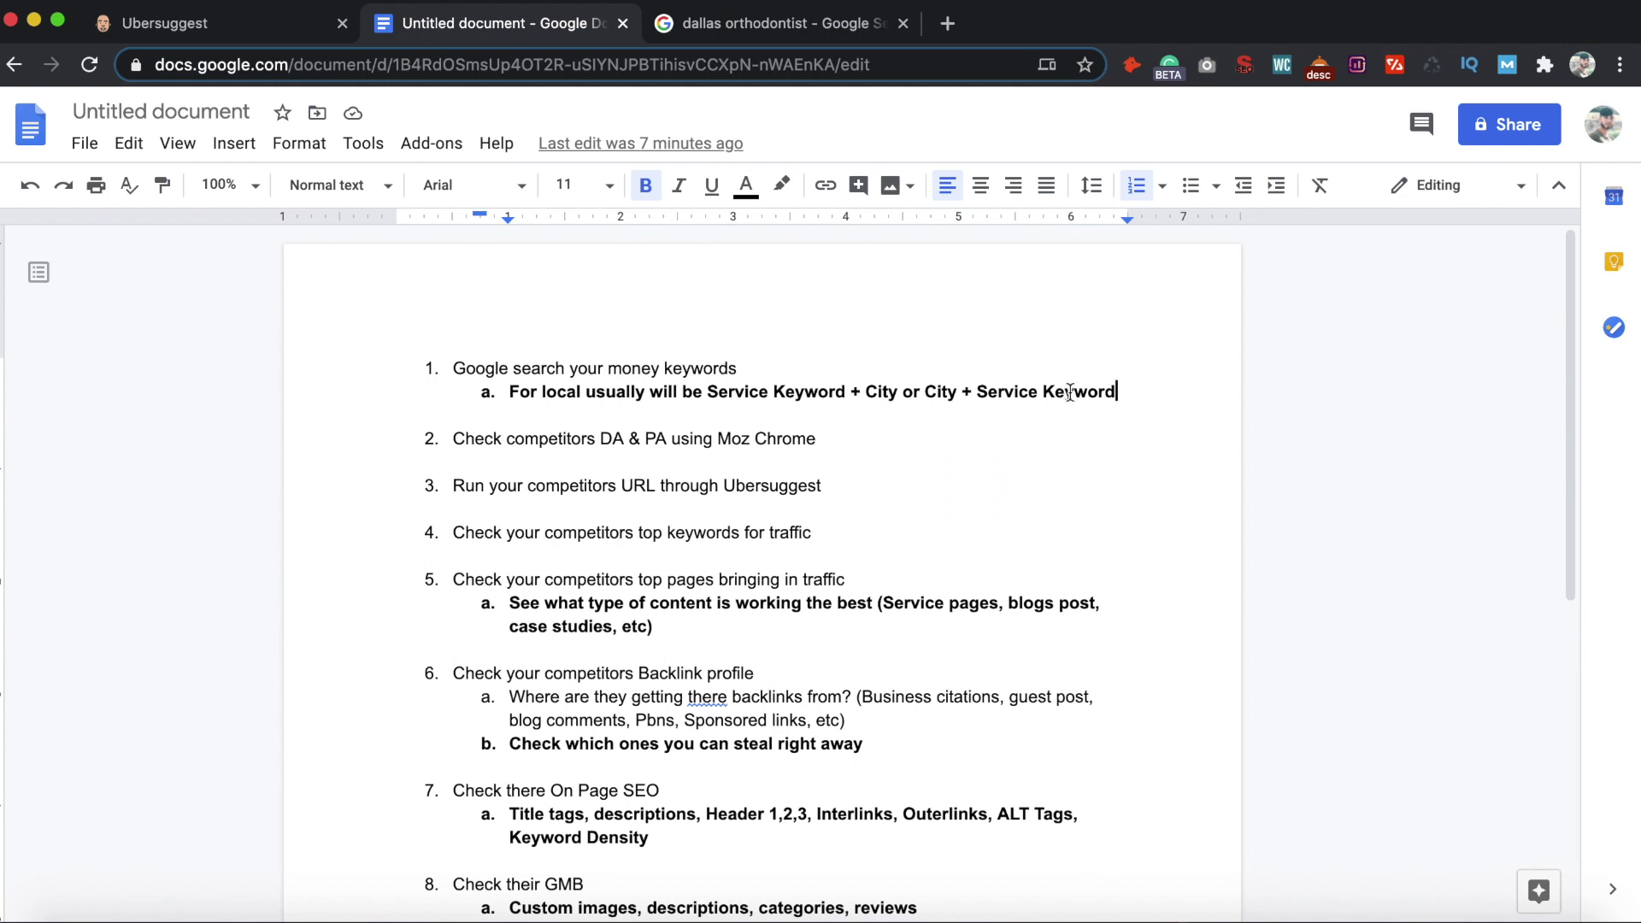
click(1120, 391)
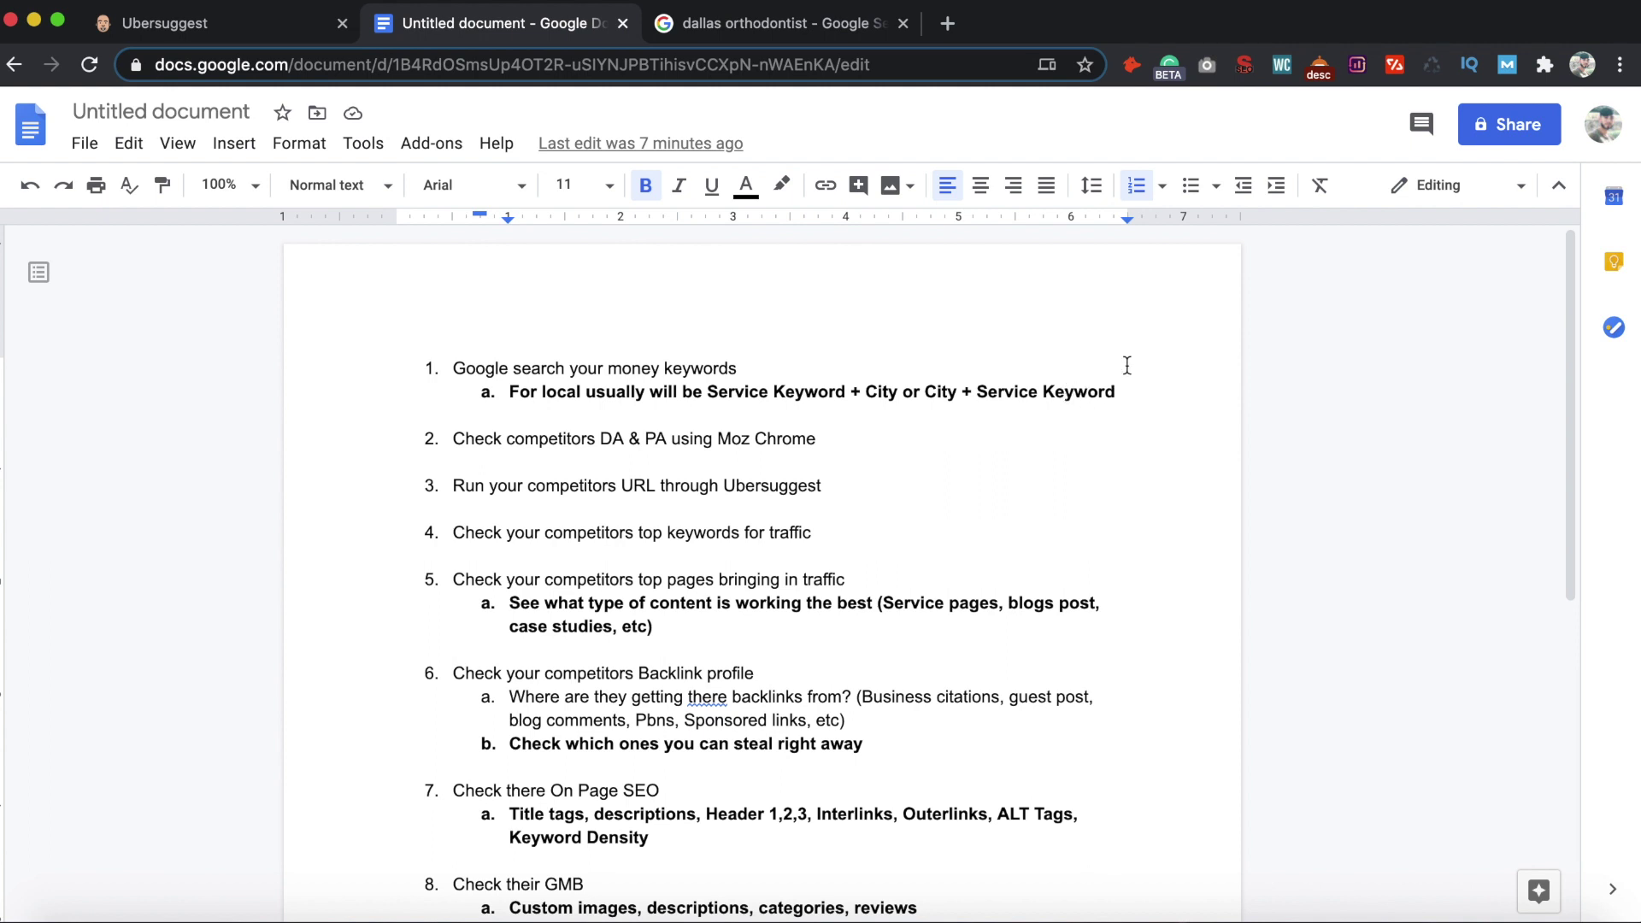
Switch to the Google results and examine the query "dallas orthodontist" and its search suggestions
click(813, 32)
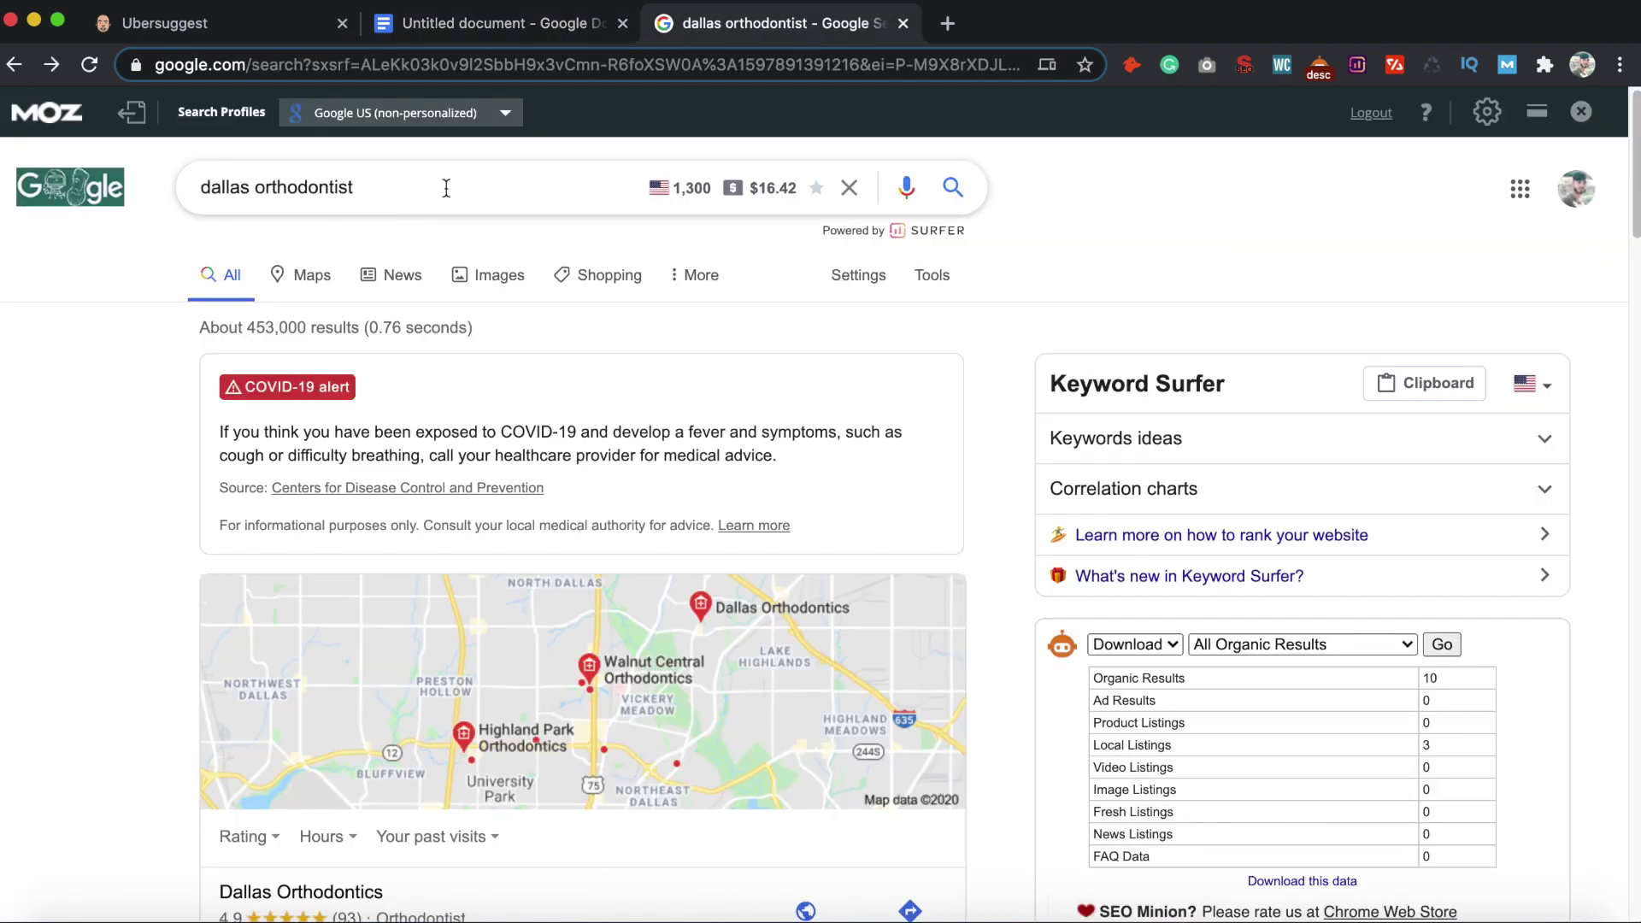
drag(447, 188, 157, 186)
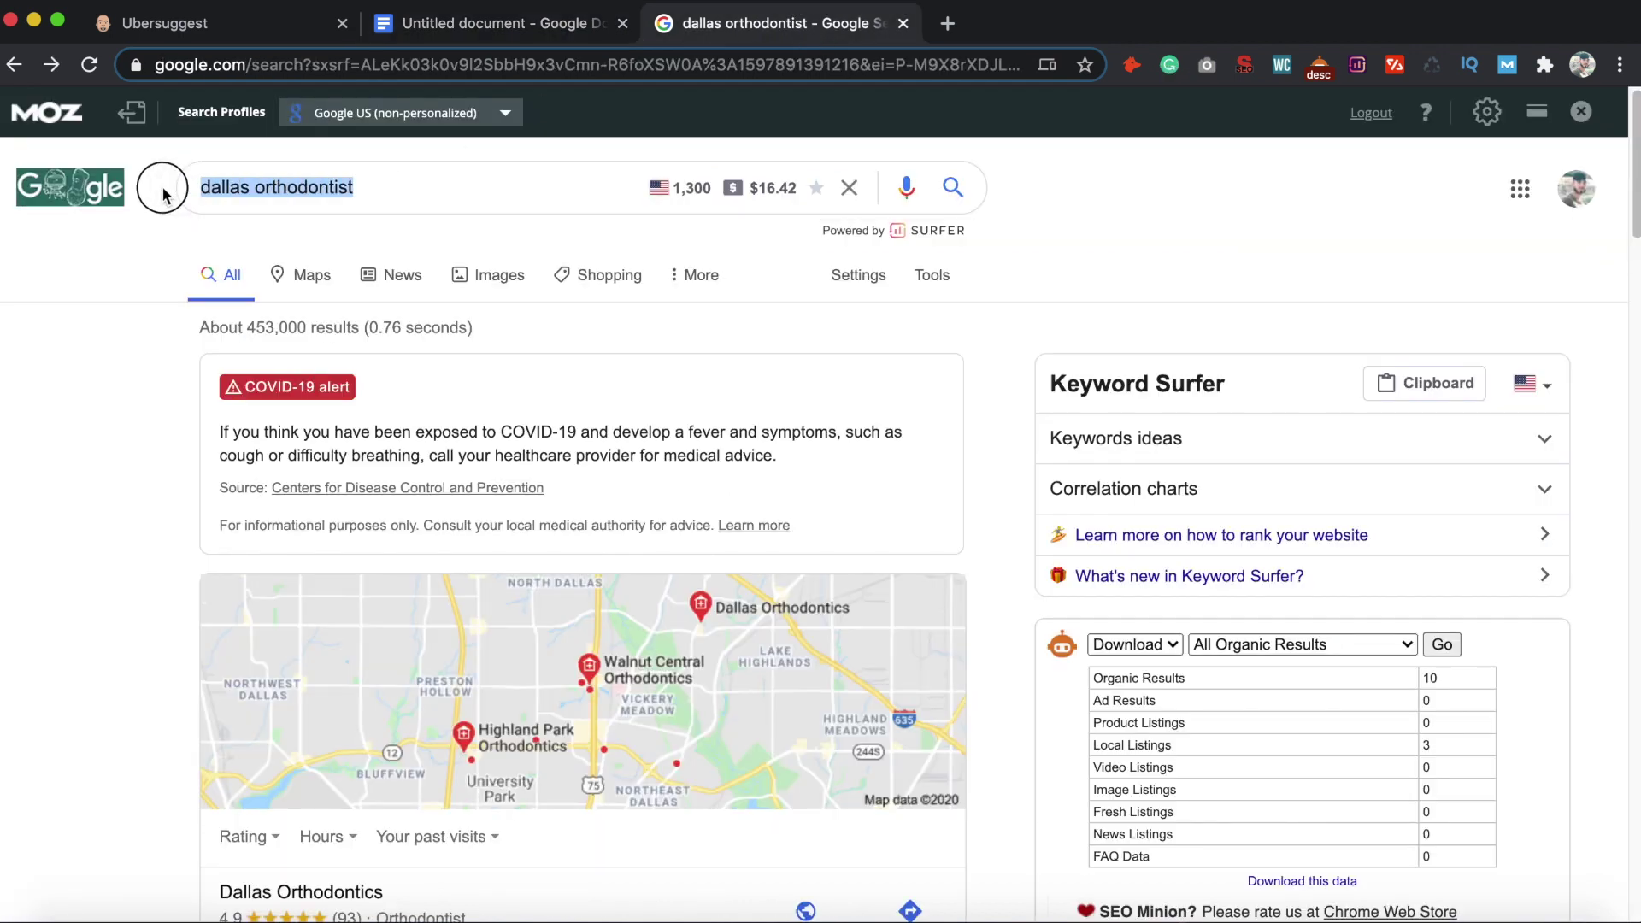
click(425, 189)
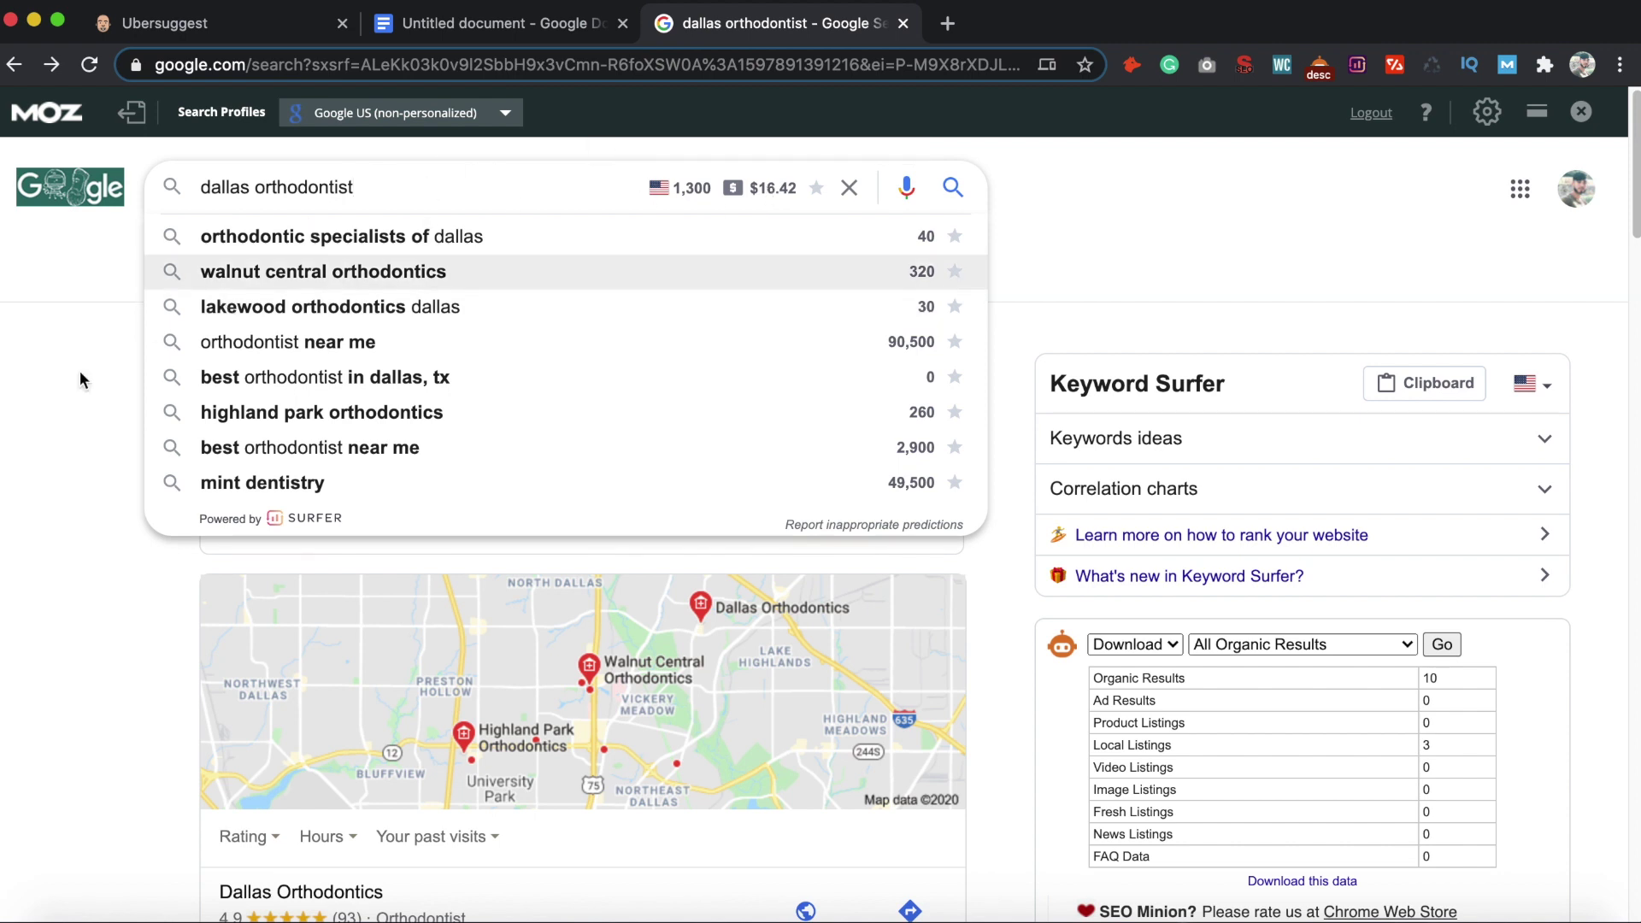
click(68, 430)
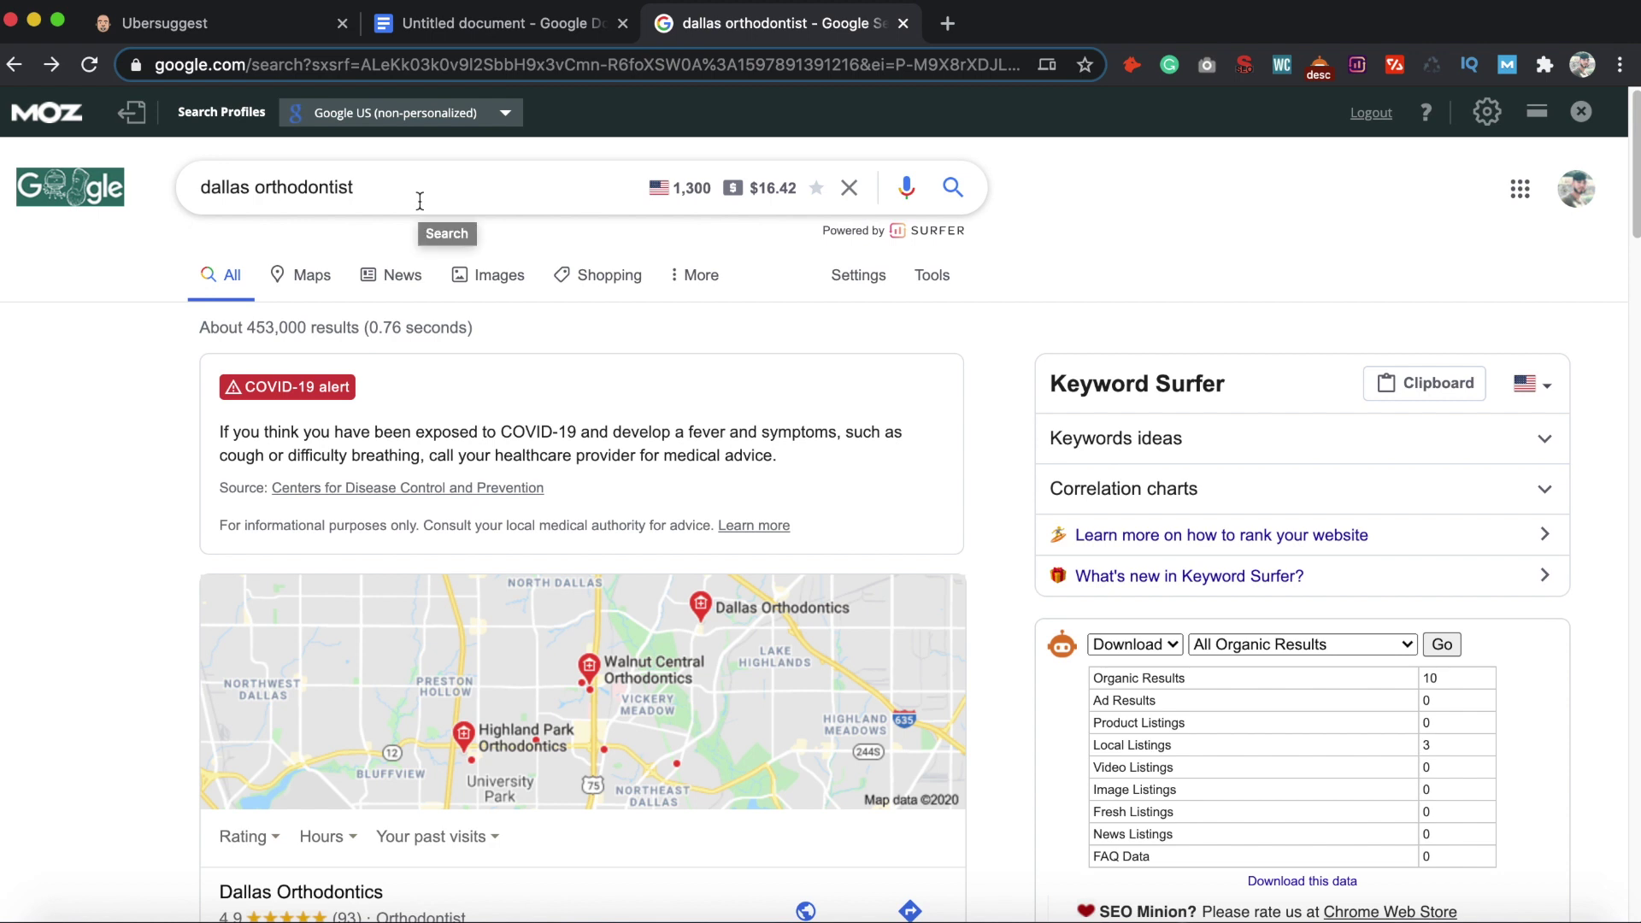
scroll(53, 541, down, 1)
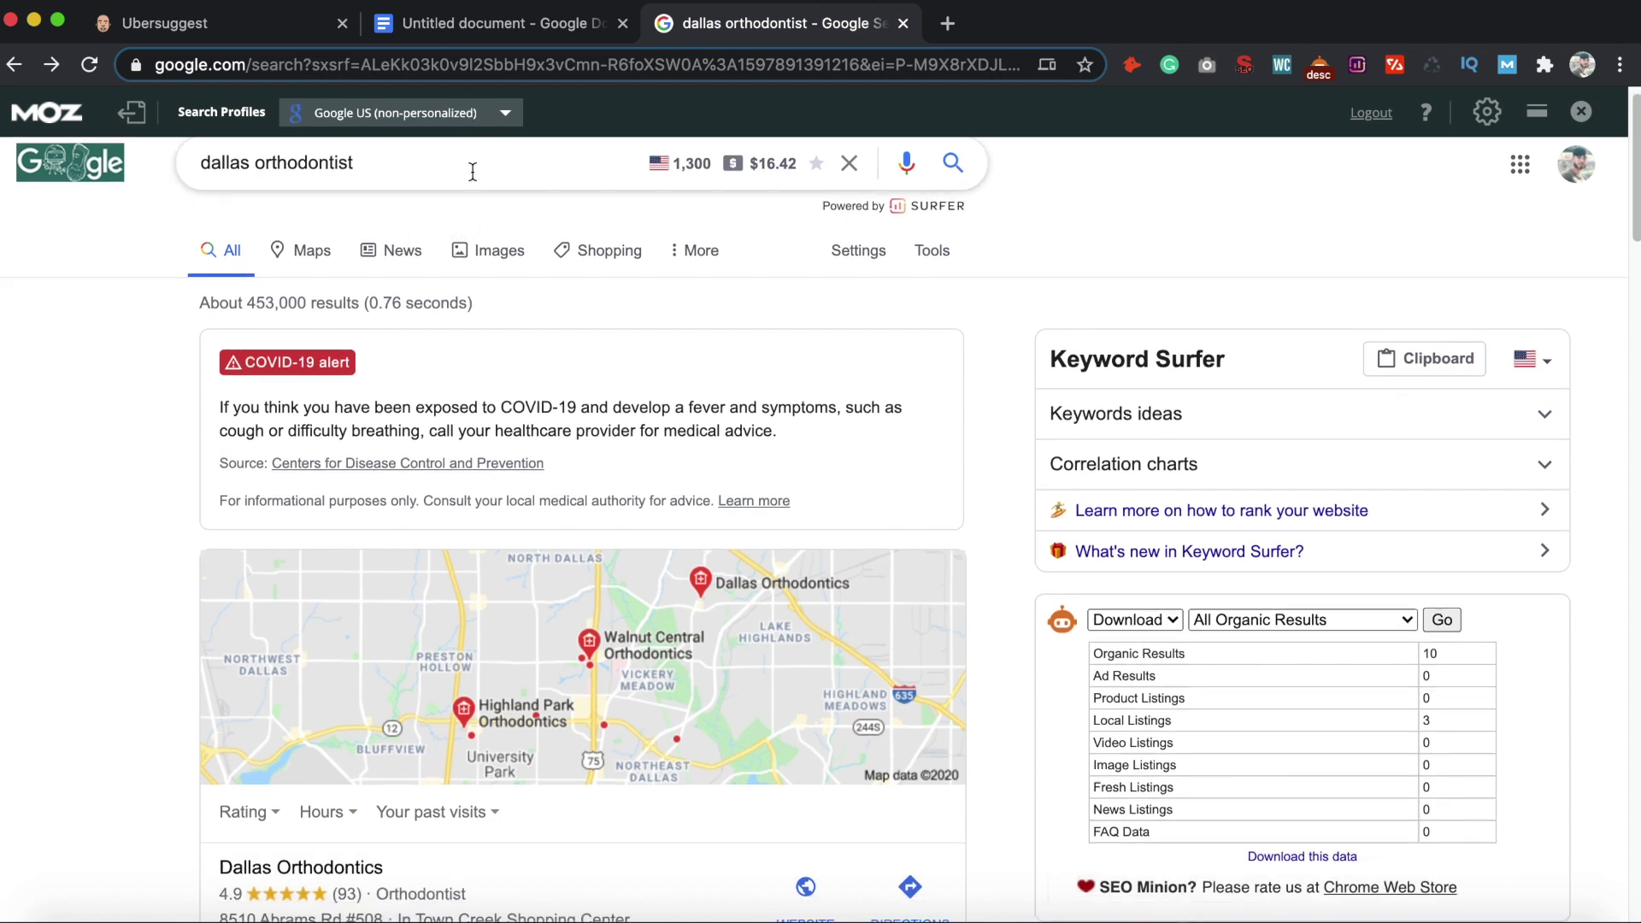
Glance at the checklist document, return to the Google results and skim the local and organic listings for Dallas orthodontists
click(467, 38)
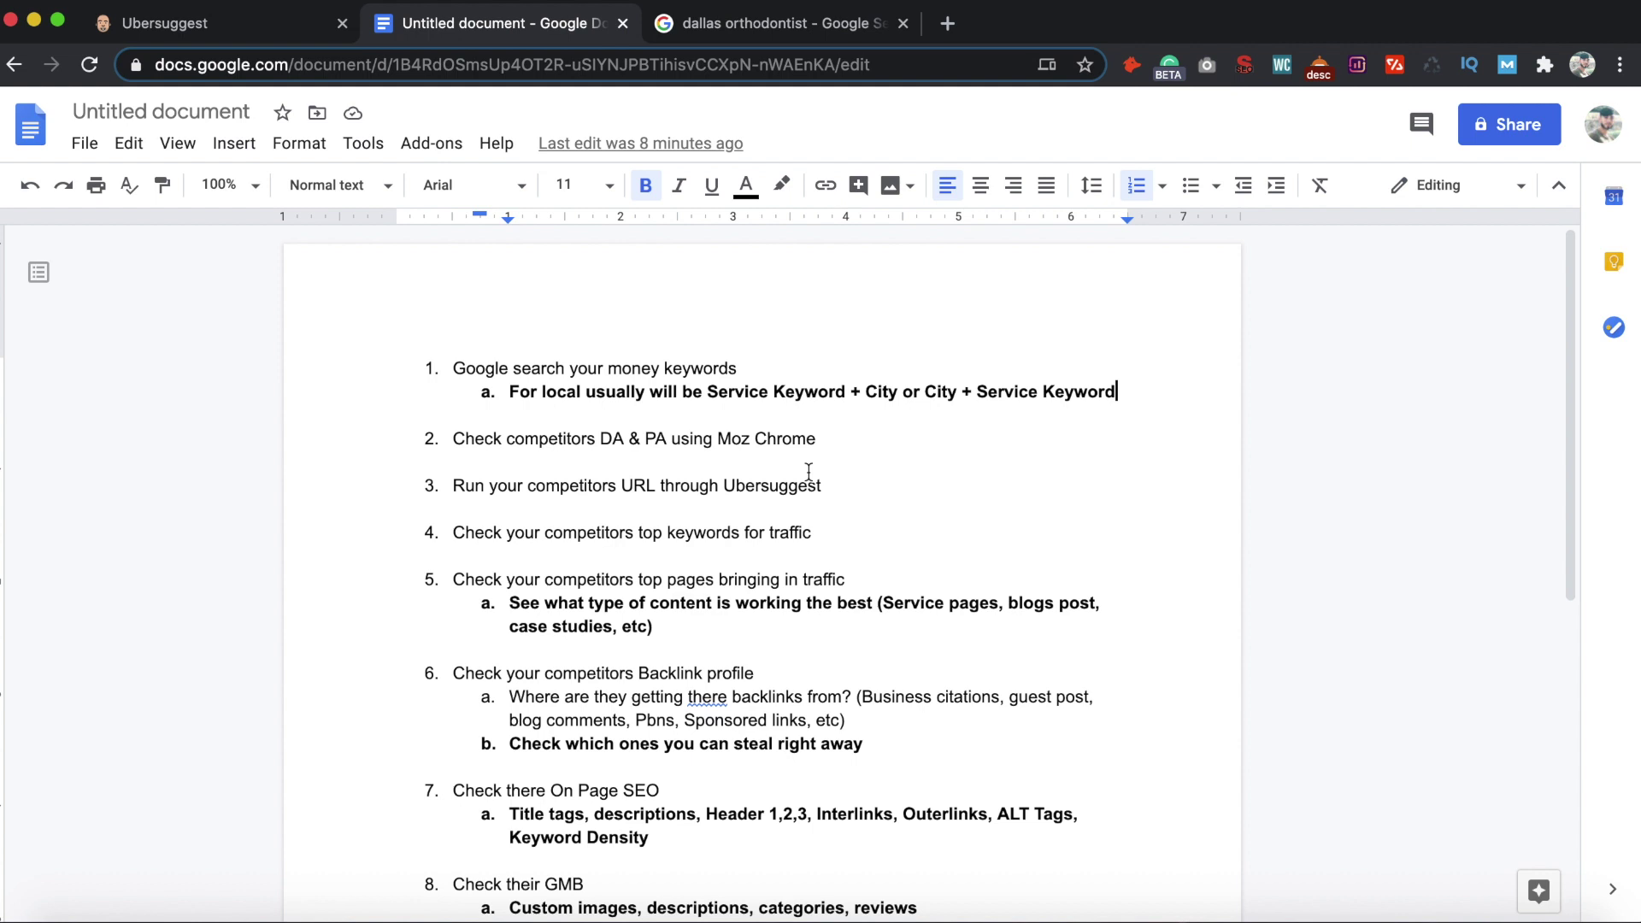
click(739, 32)
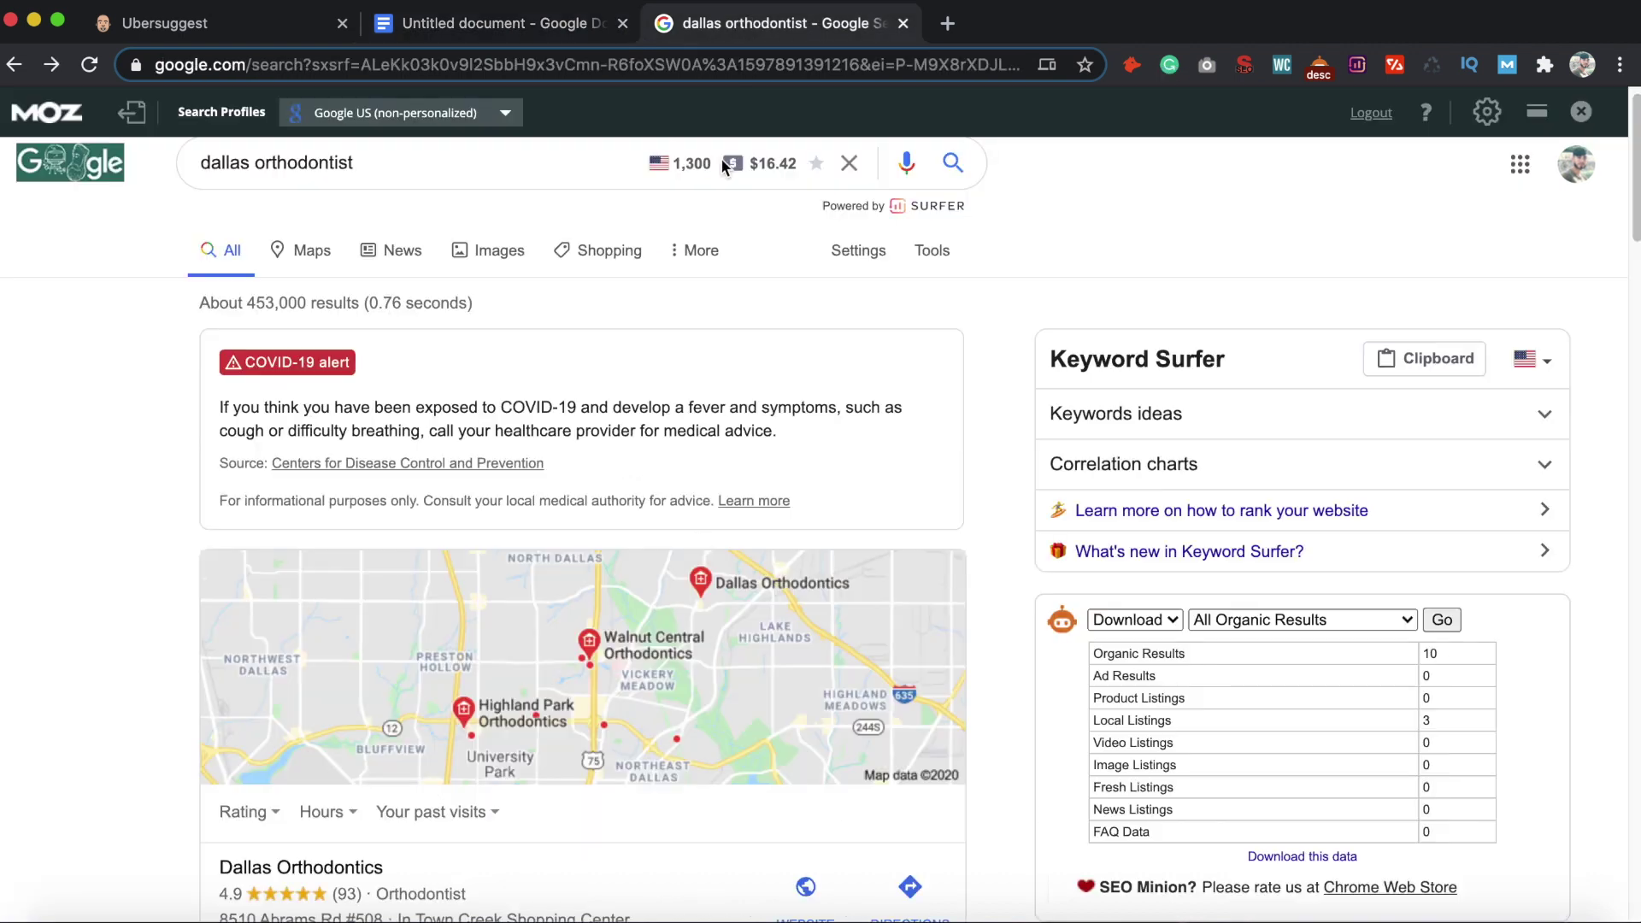
scroll(630, 735, down, 1)
scroll(630, 735, down, 10)
scroll(458, 729, up, 8)
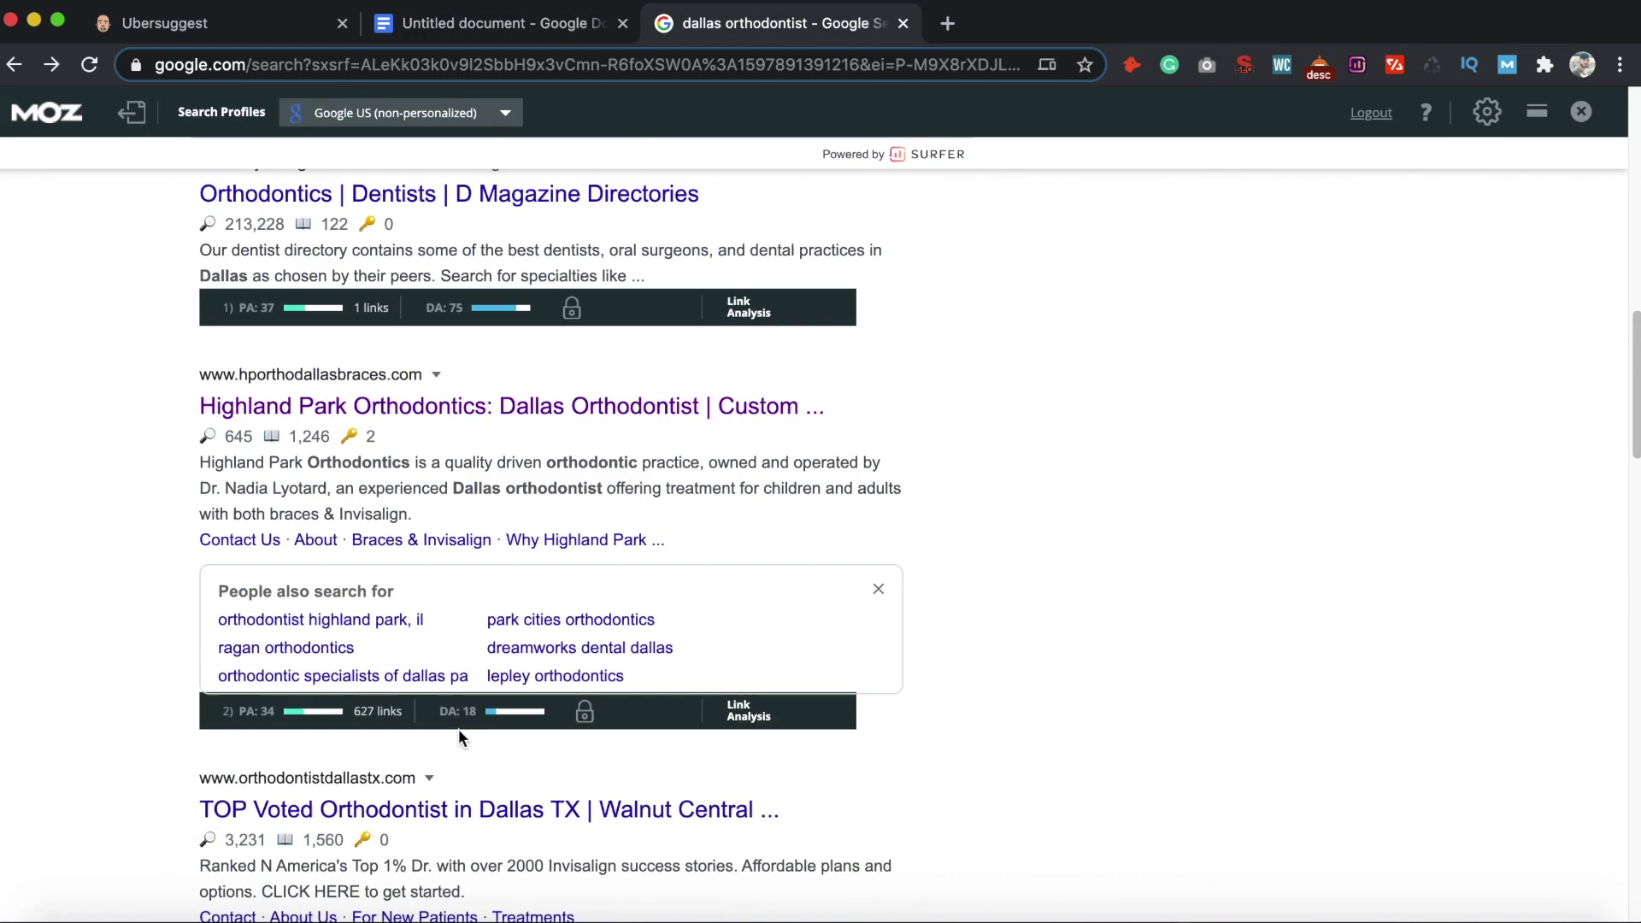
scroll(462, 739, down, 7)
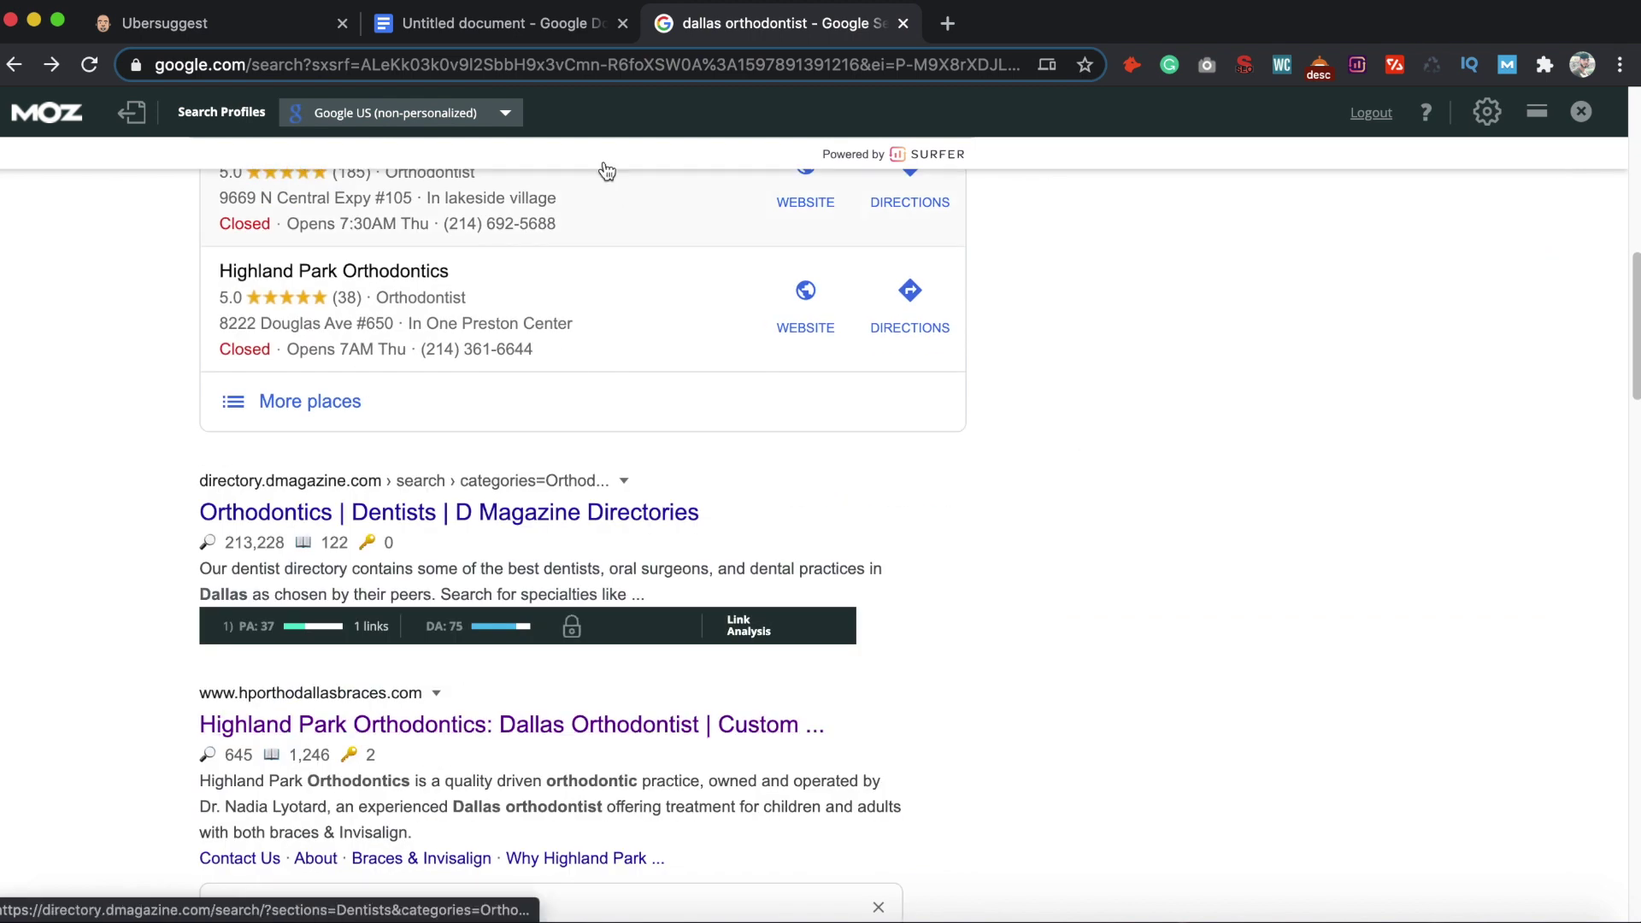
Highlight checklist item 2, "Check competitors DA & PA using Moz Chrome", in the document and return to the Google results
click(517, 25)
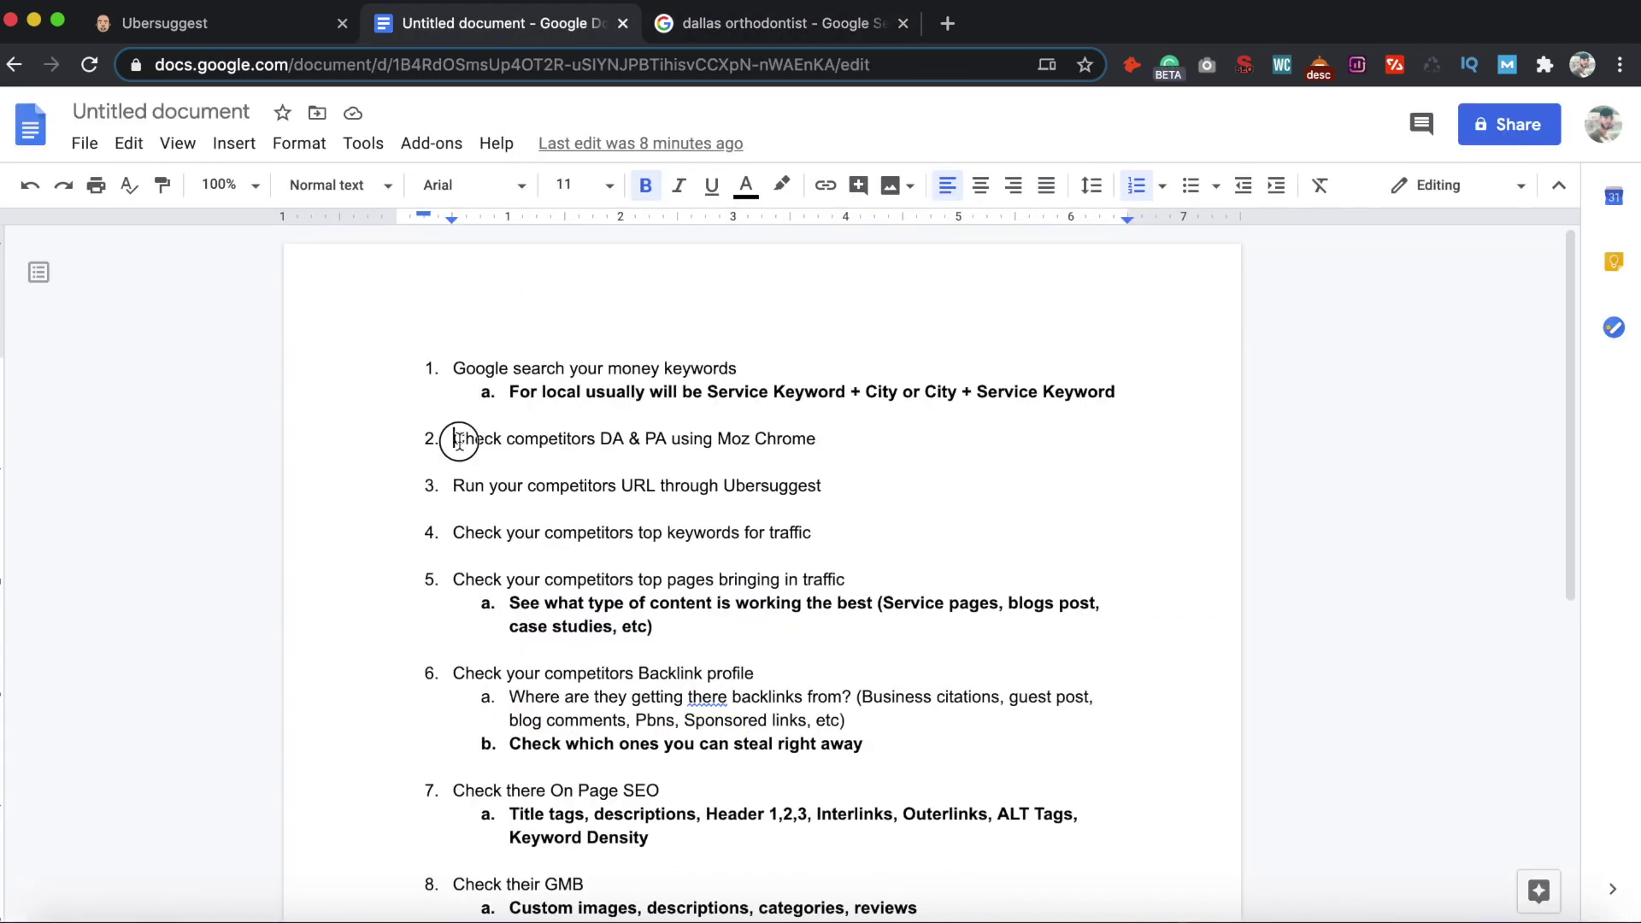
drag(454, 438, 822, 448)
click(731, 27)
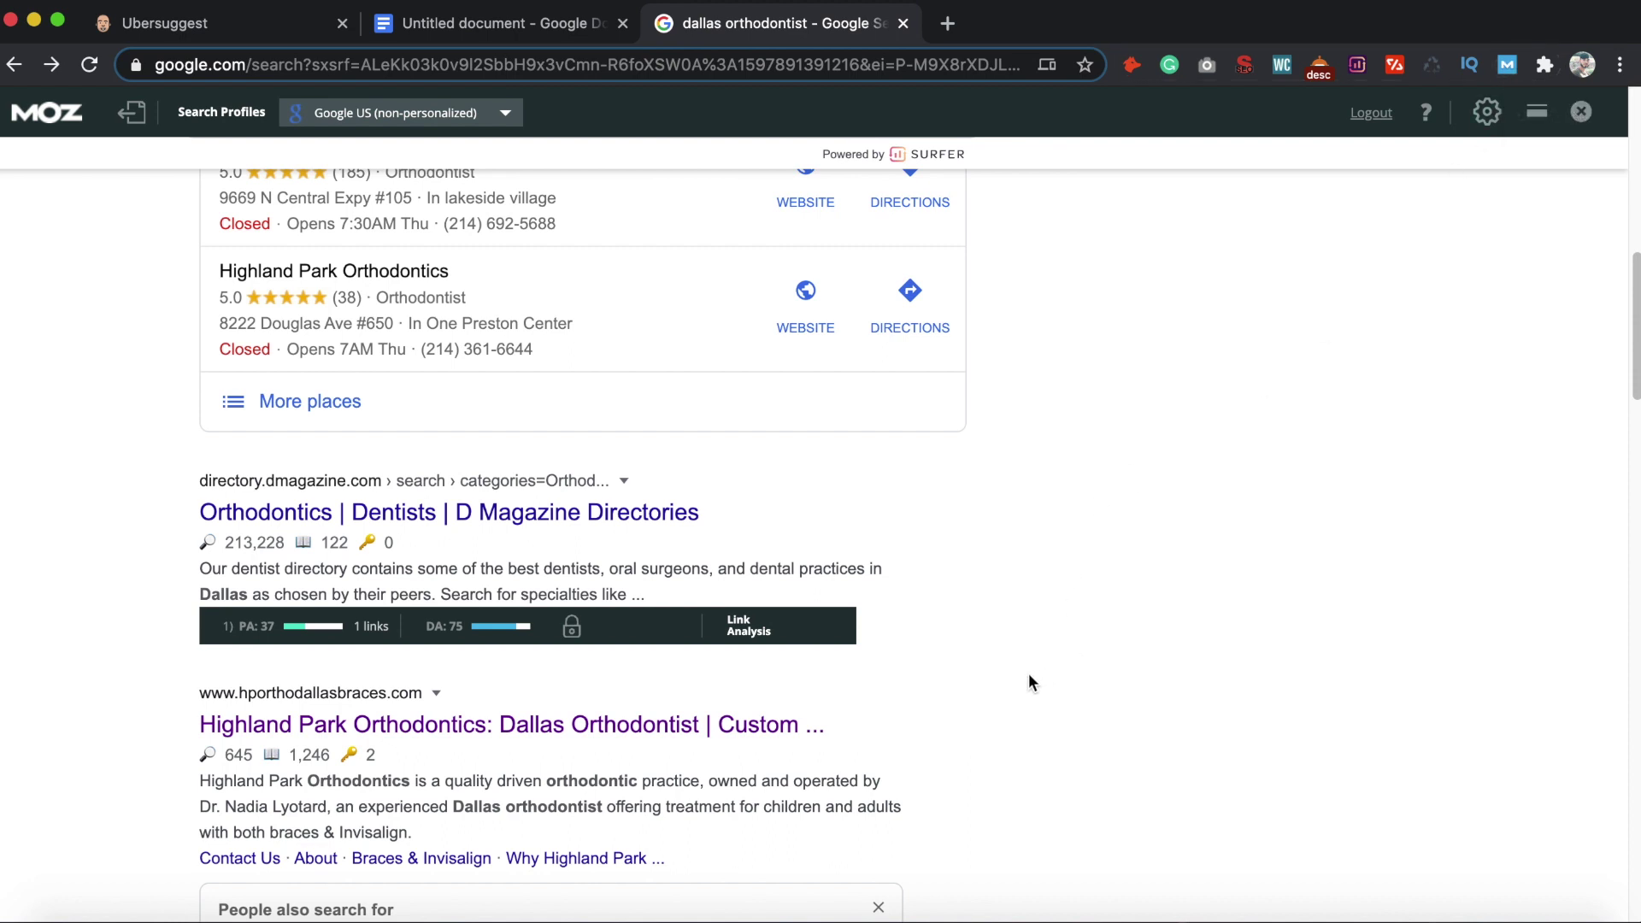
Examine the Moz PA, link count and DA of each organic result from the D Magazine directory to the Expertise listing
scroll(530, 599, down, 1)
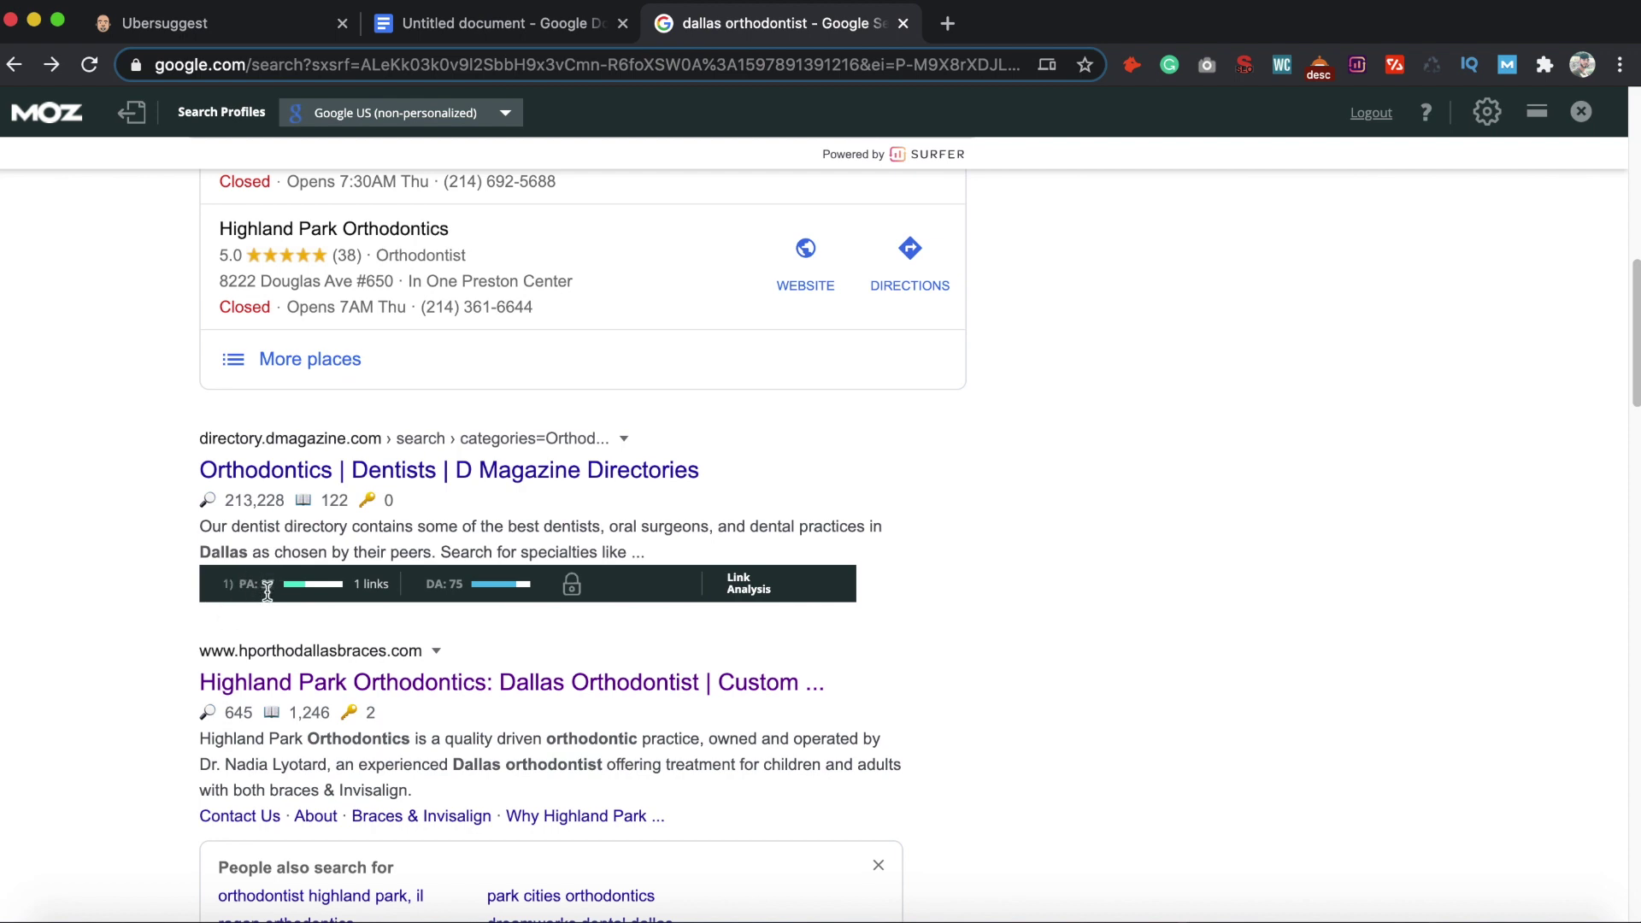
scroll(275, 591, down, 5)
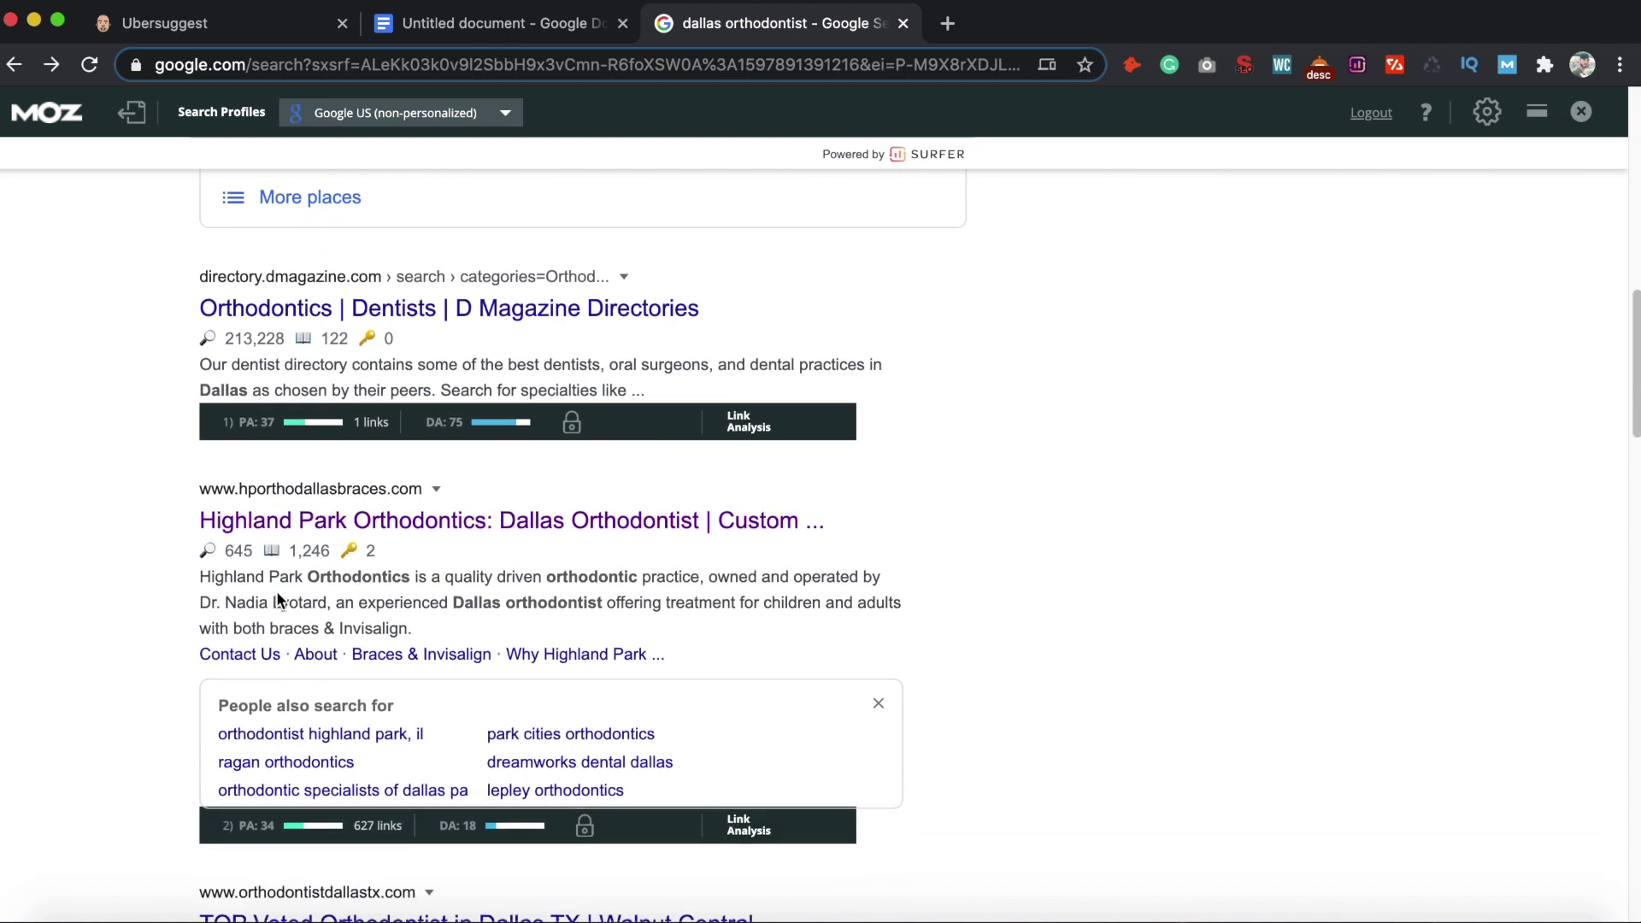
scroll(476, 803, down, 12)
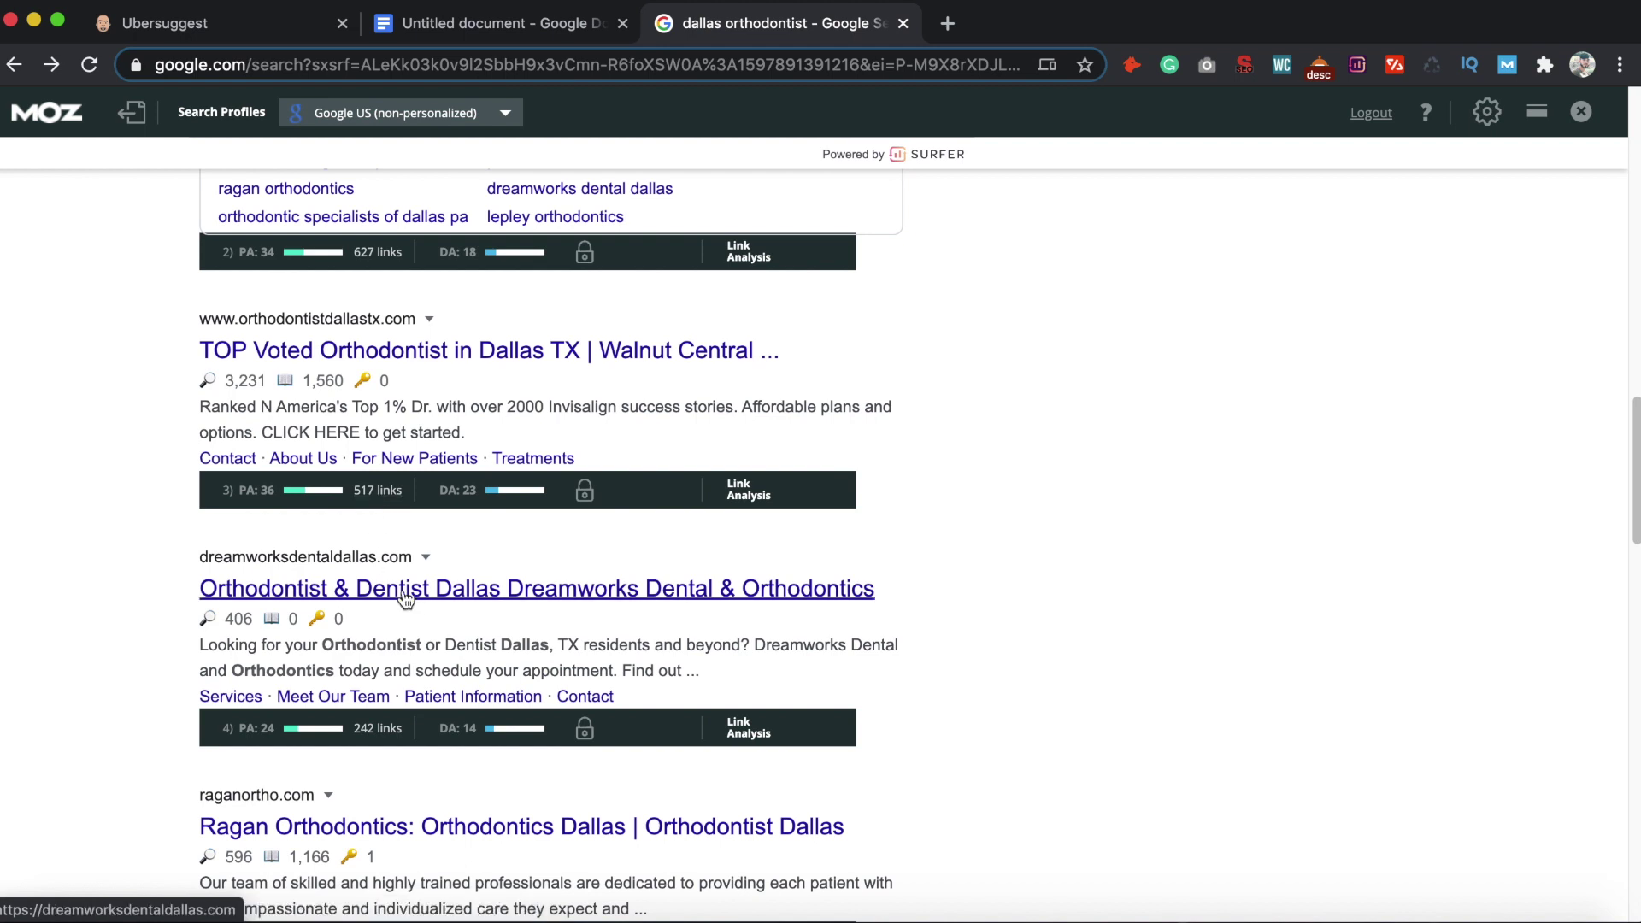
scroll(406, 596, down, 5)
scroll(409, 598, down, 5)
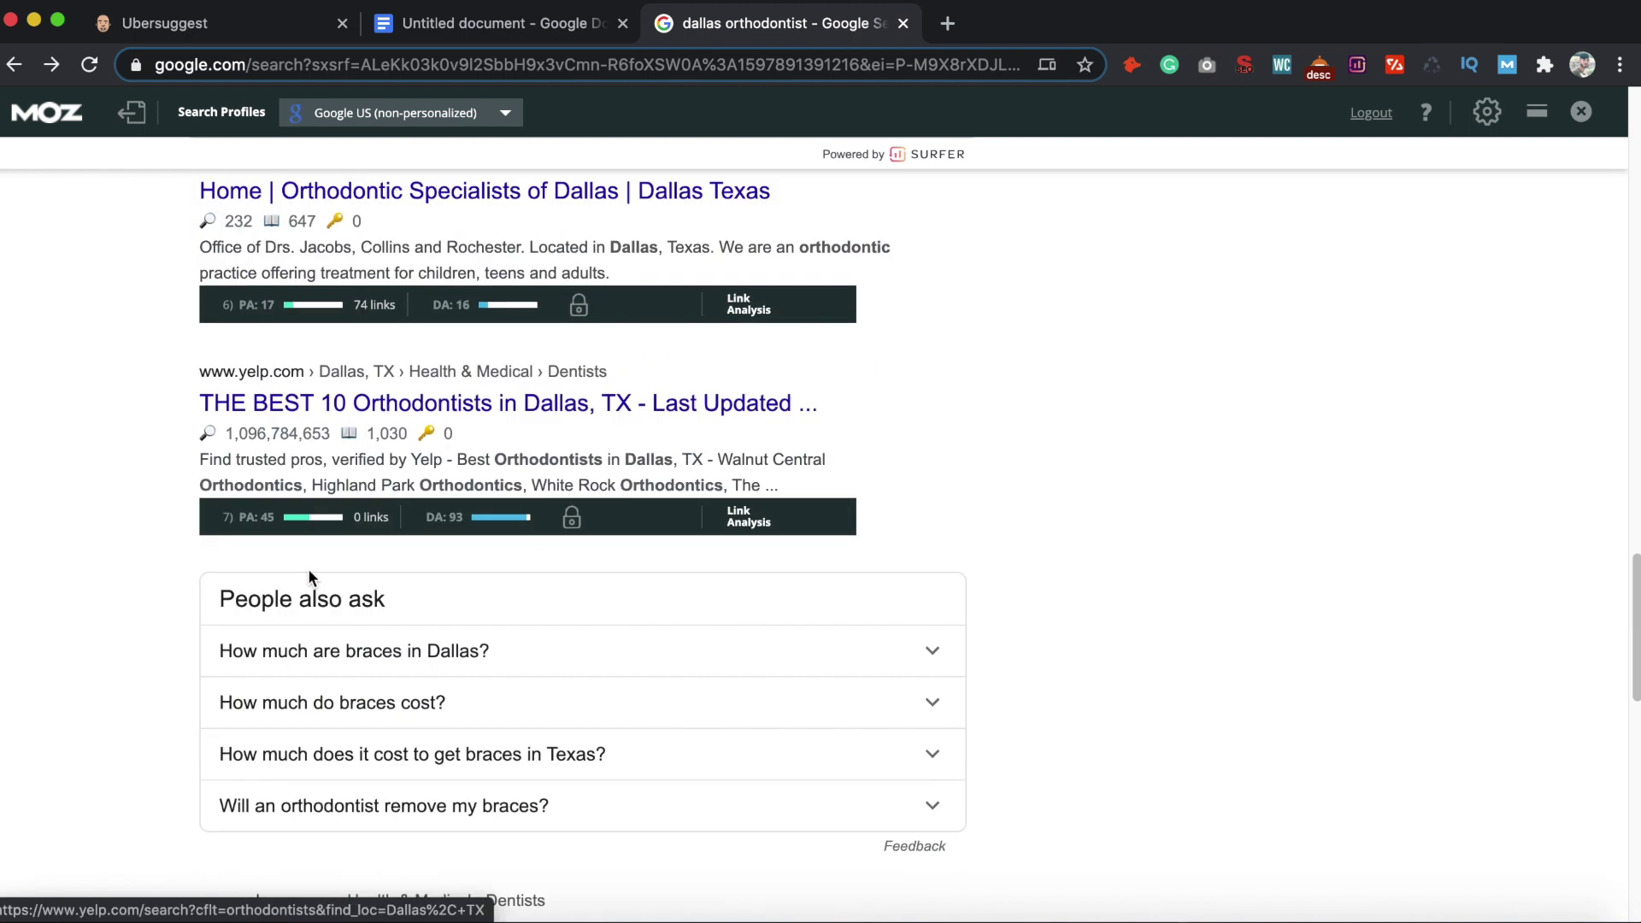
scroll(410, 607, up, 3)
scroll(408, 611, down, 12)
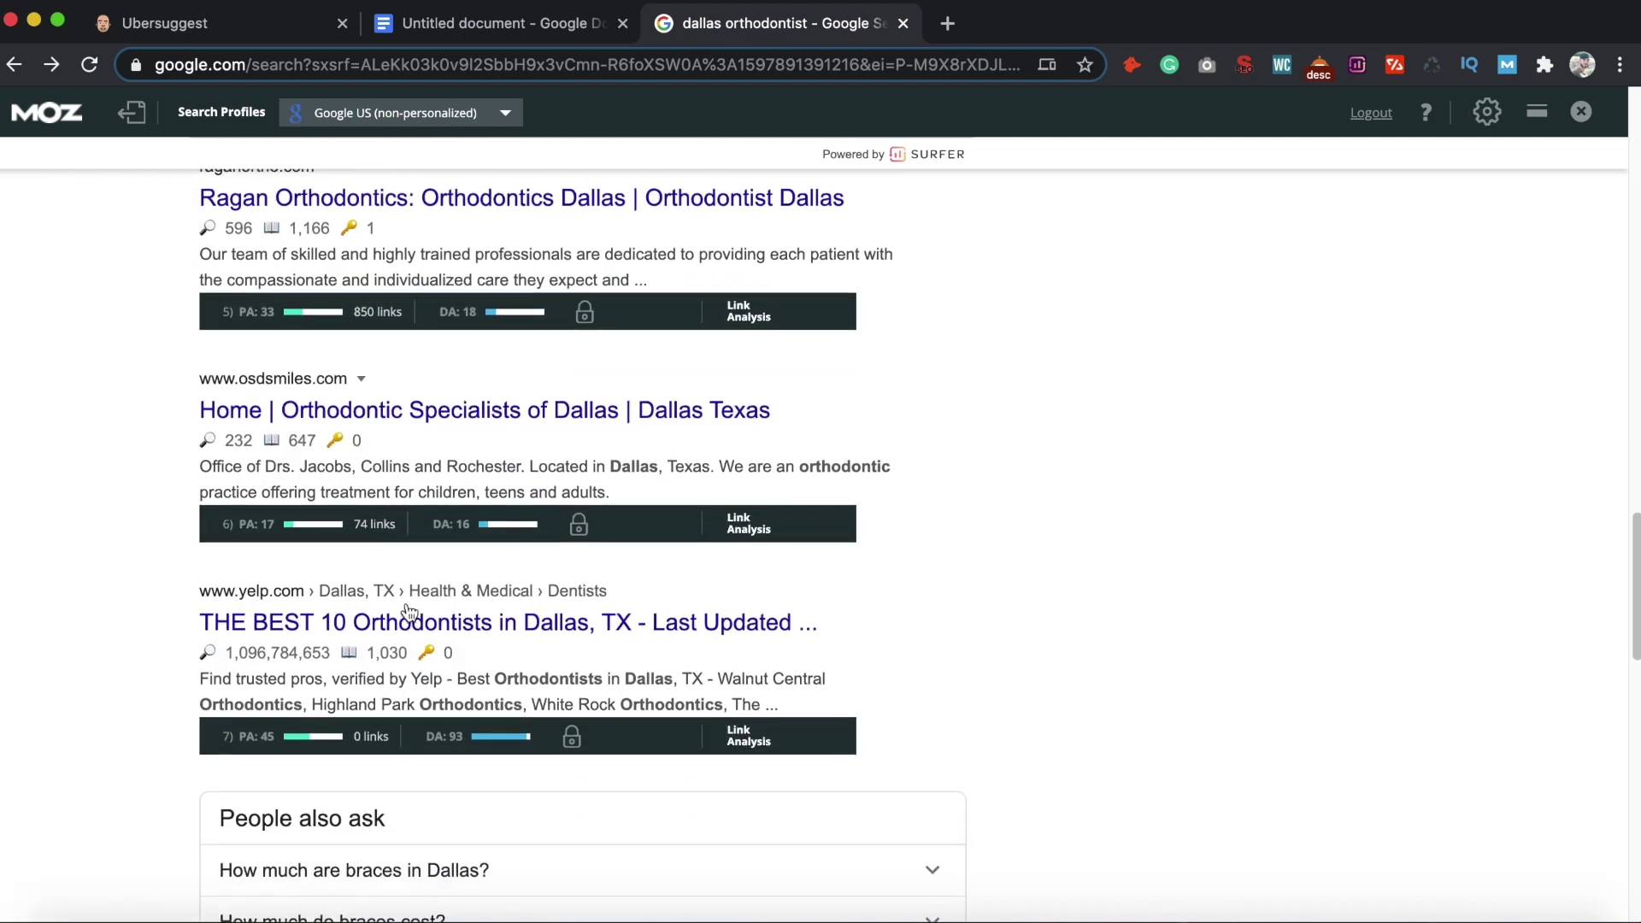
scroll(385, 631, up, 4)
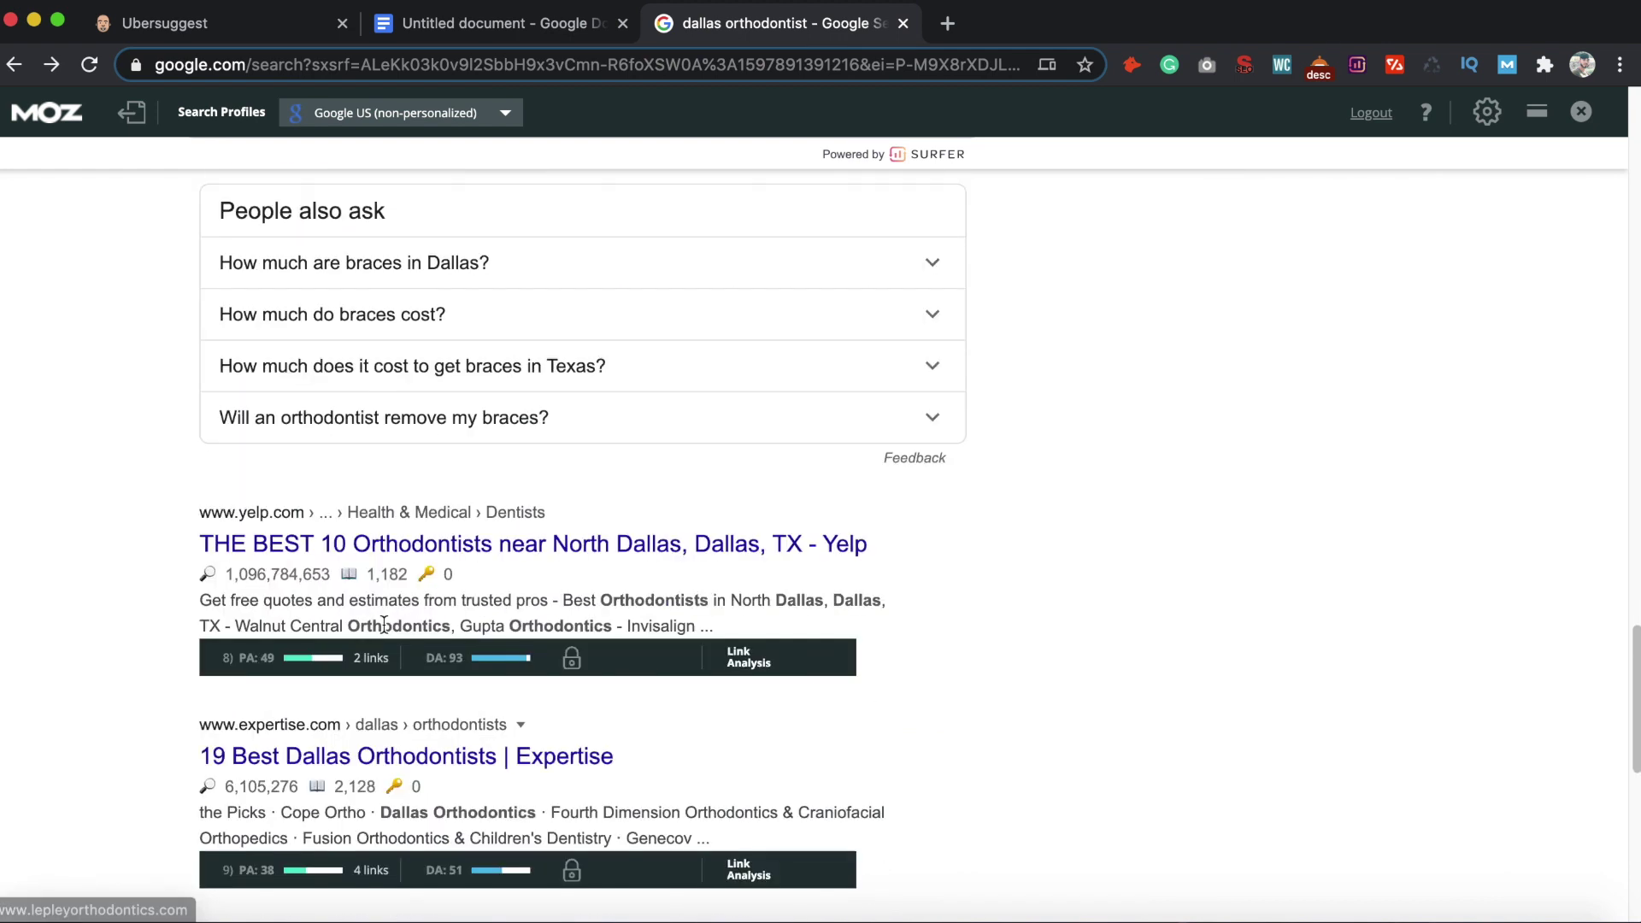
scroll(385, 631, down, 1)
Compare the Moz metrics of the local practices, including Ragan, Dreamworks, Walnut Central and Highland Park Orthodontics
scroll(385, 631, up, 5)
scroll(384, 631, up, 6)
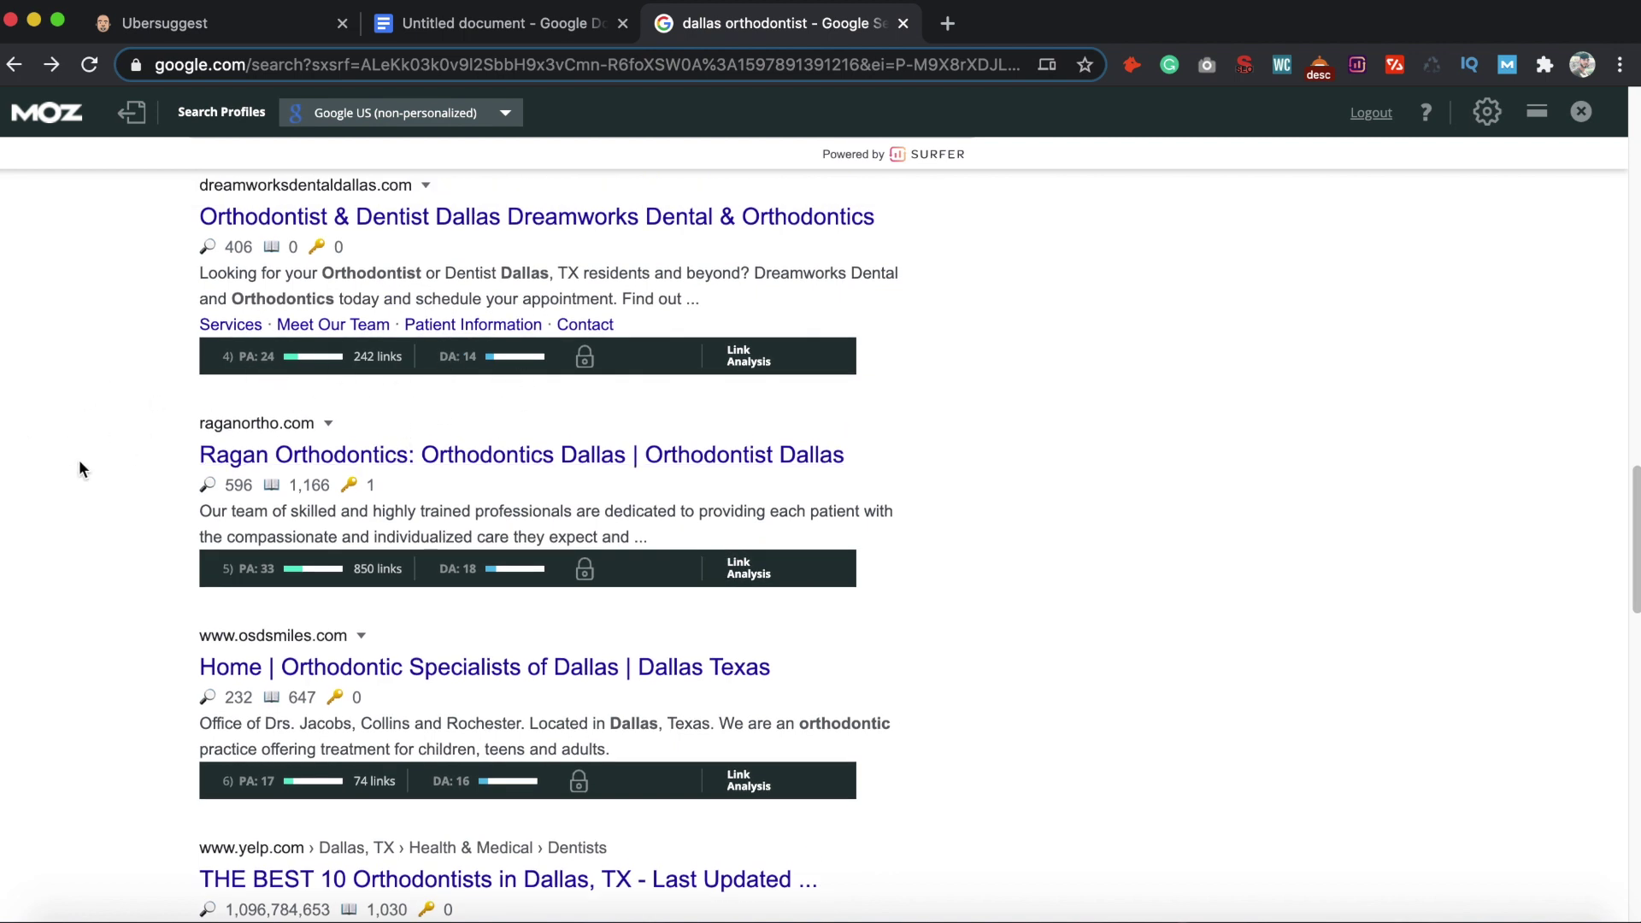
scroll(92, 499, up, 1)
scroll(93, 499, up, 3)
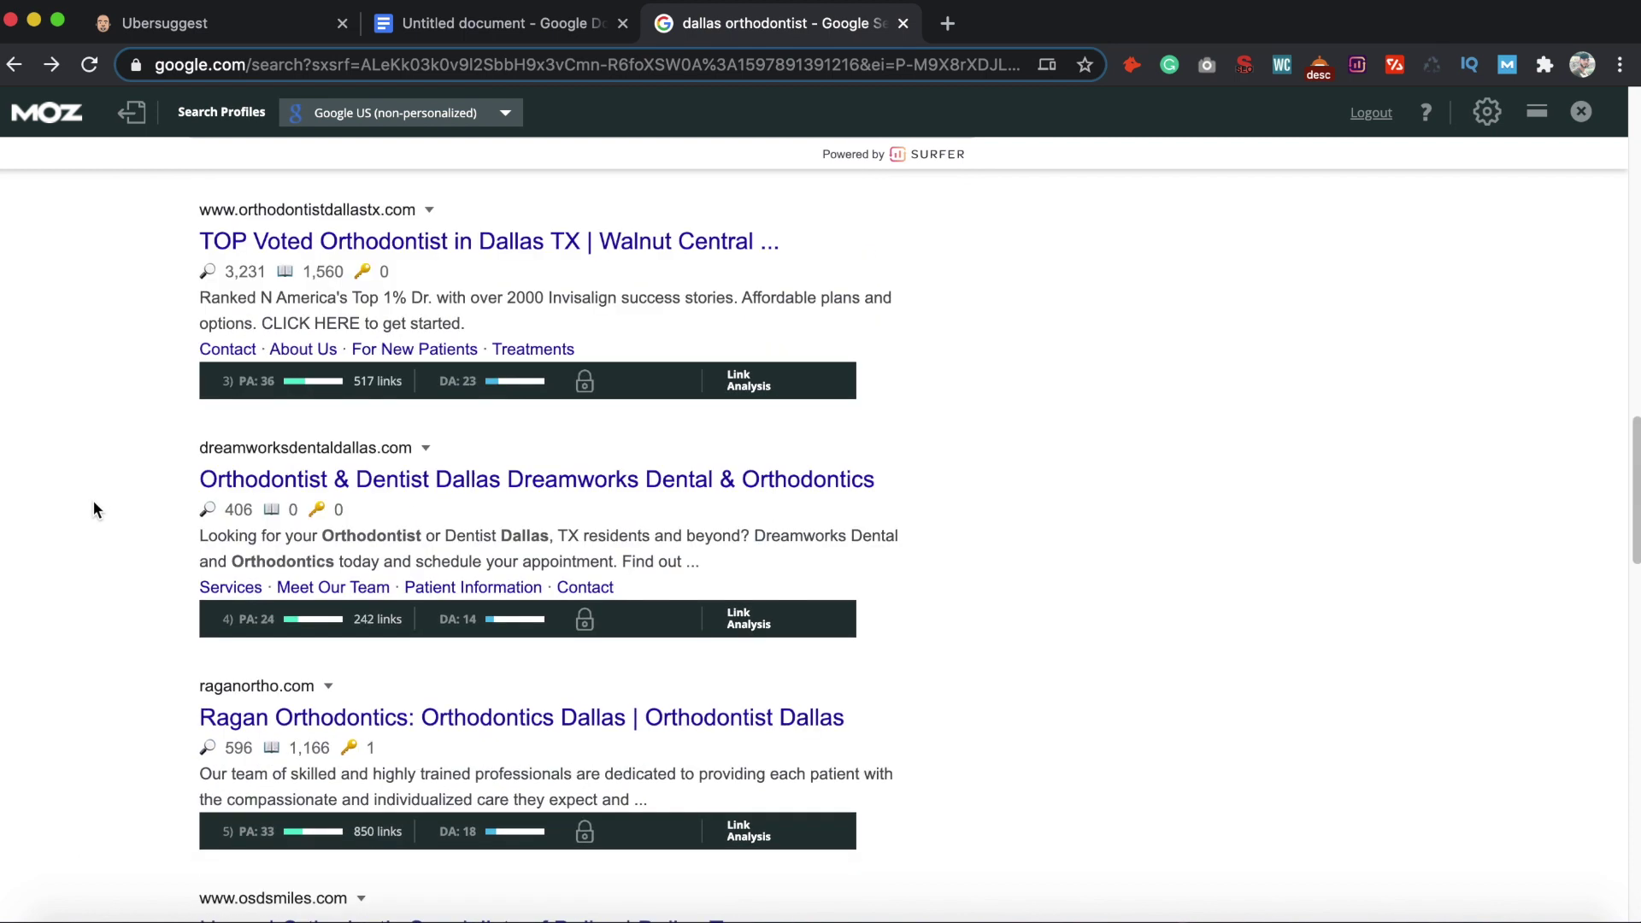
scroll(94, 510, up, 1)
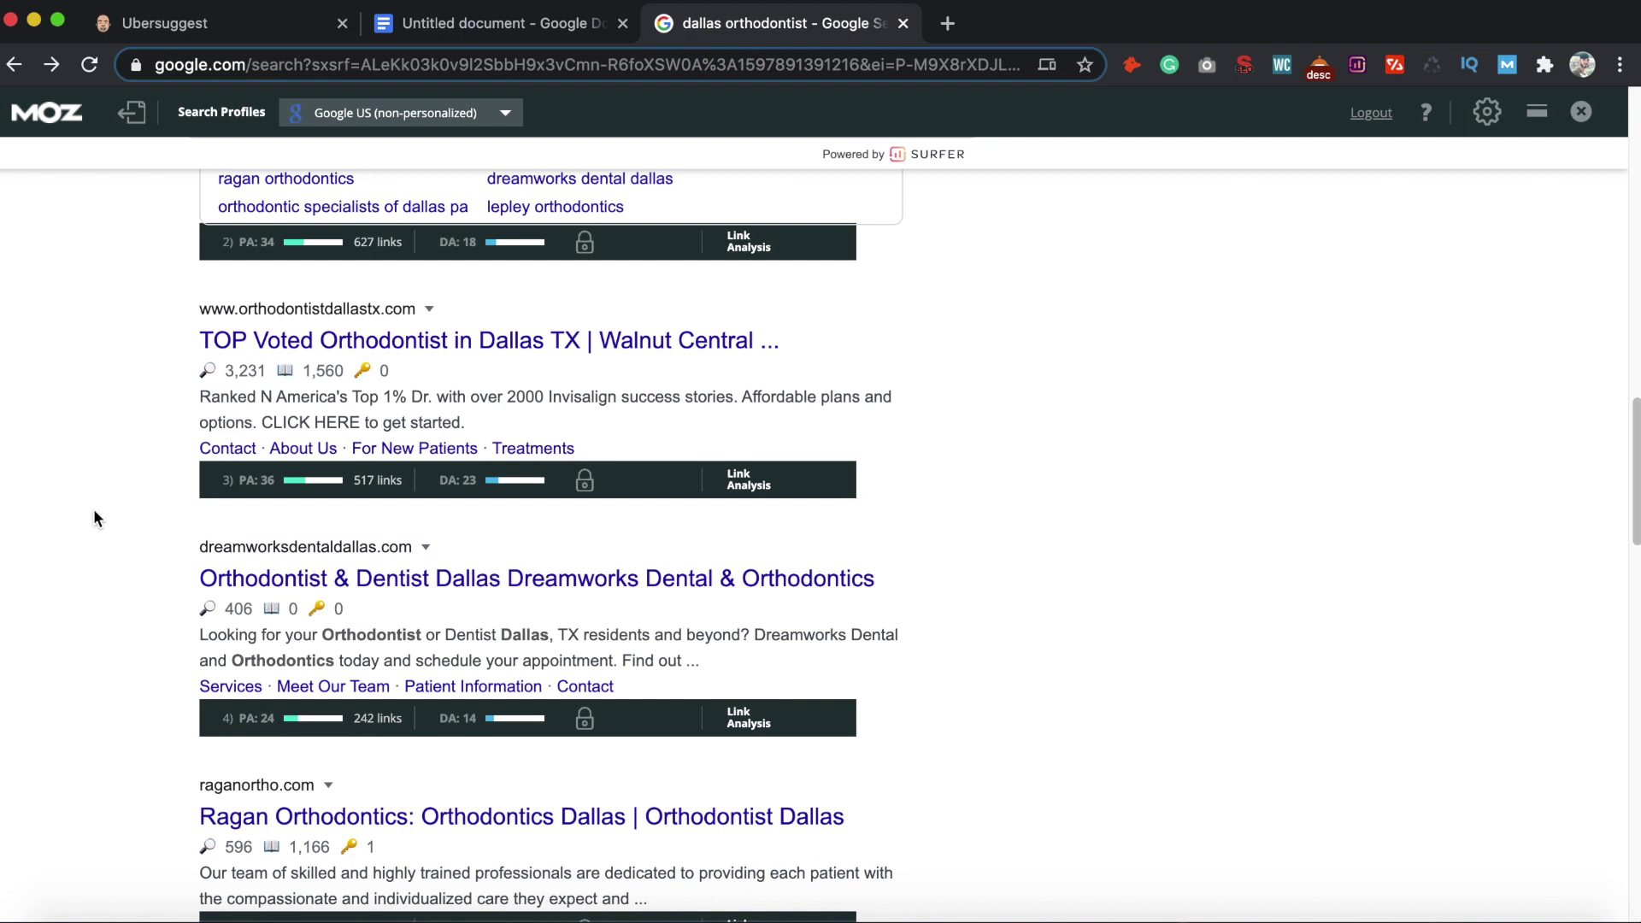
scroll(96, 522, up, 3)
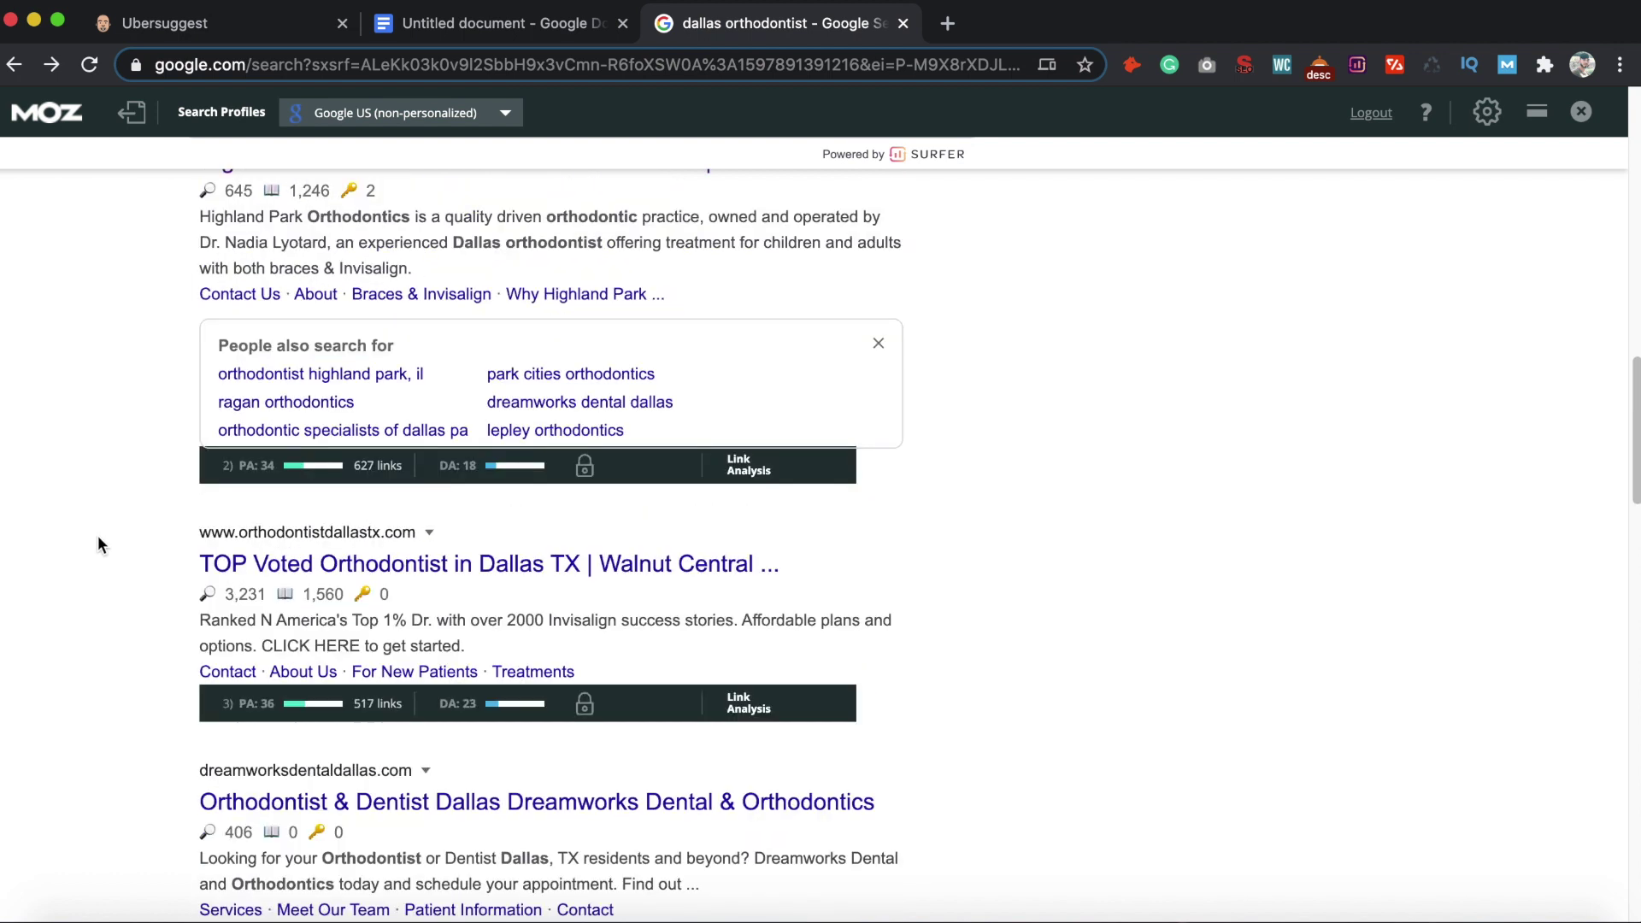
scroll(173, 586, down, 2)
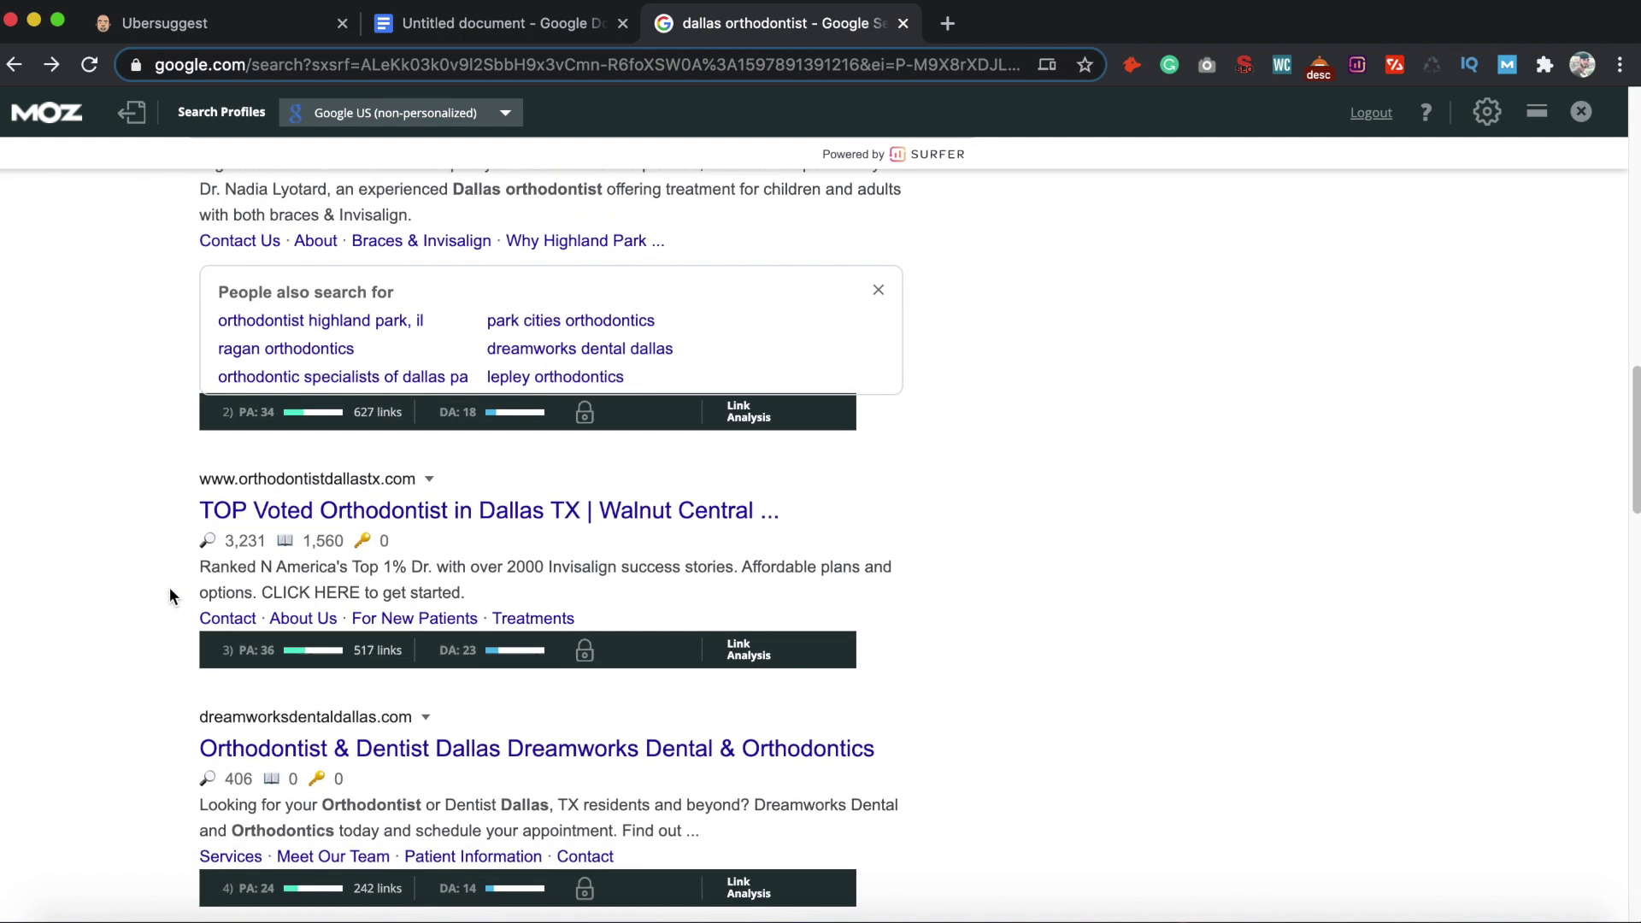
scroll(159, 597, down, 3)
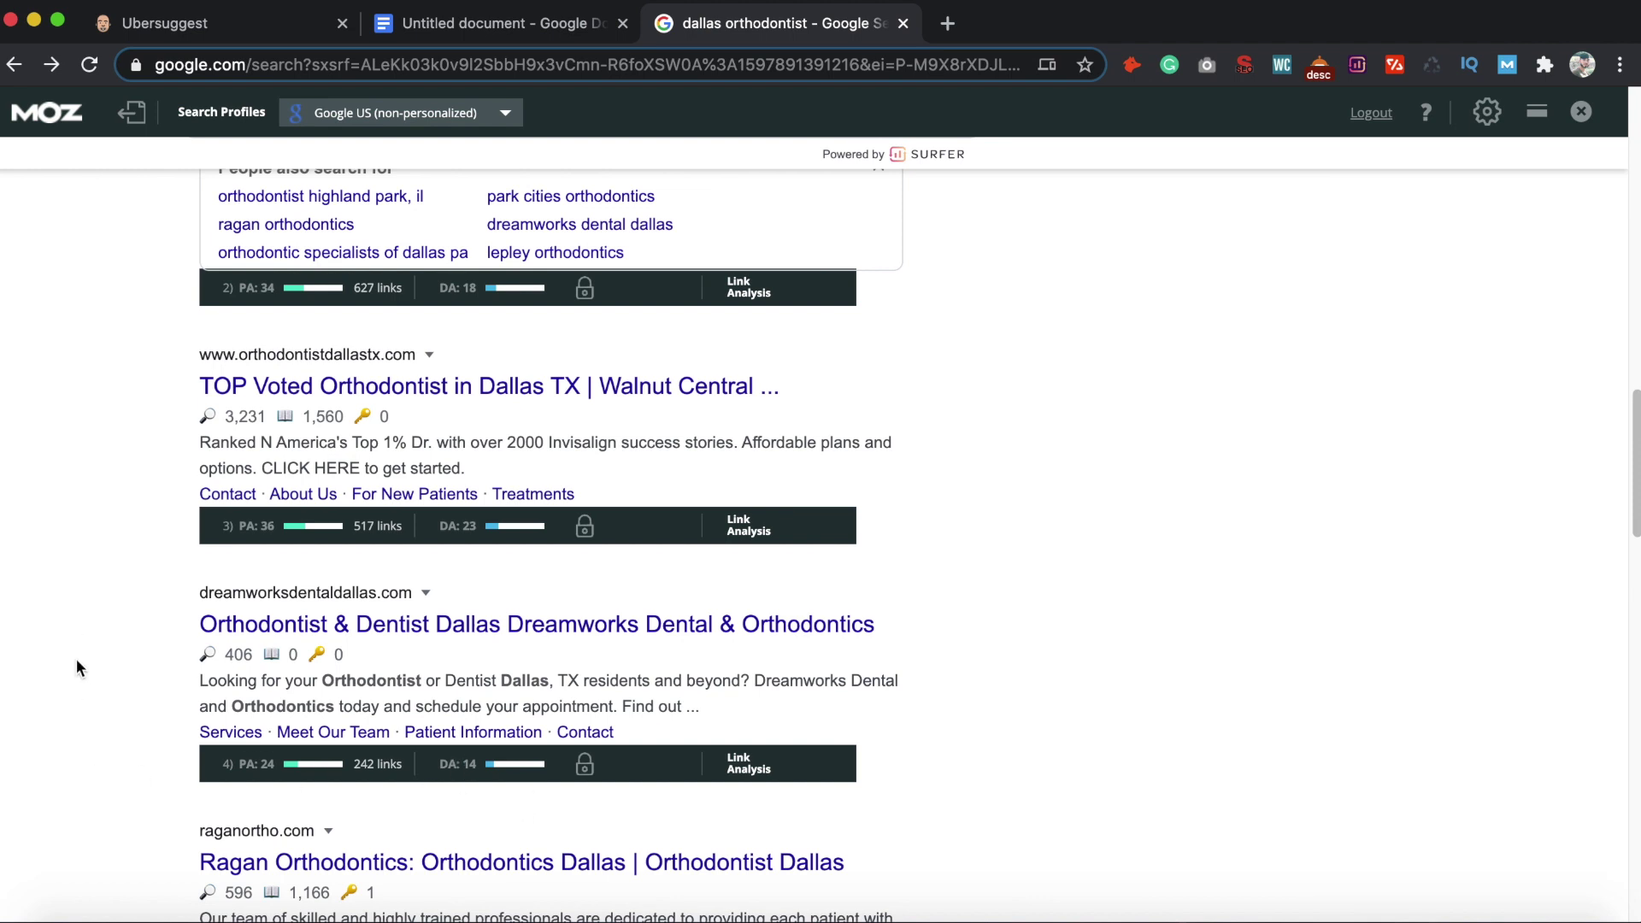
scroll(151, 696, up, 12)
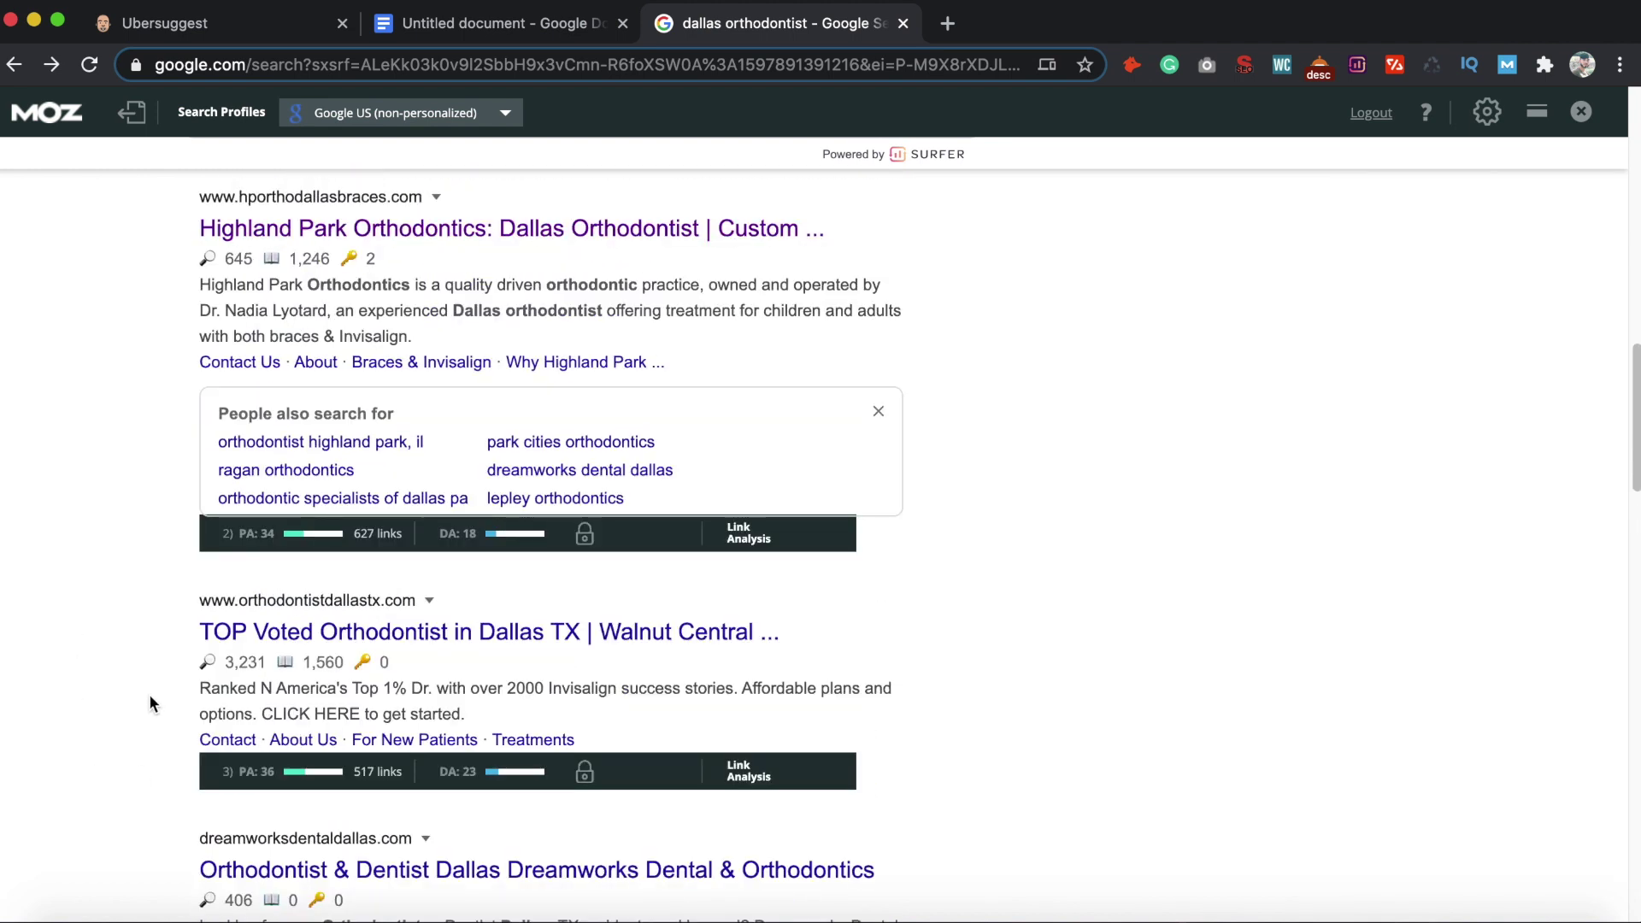
scroll(149, 694, up, 1)
scroll(152, 700, down, 2)
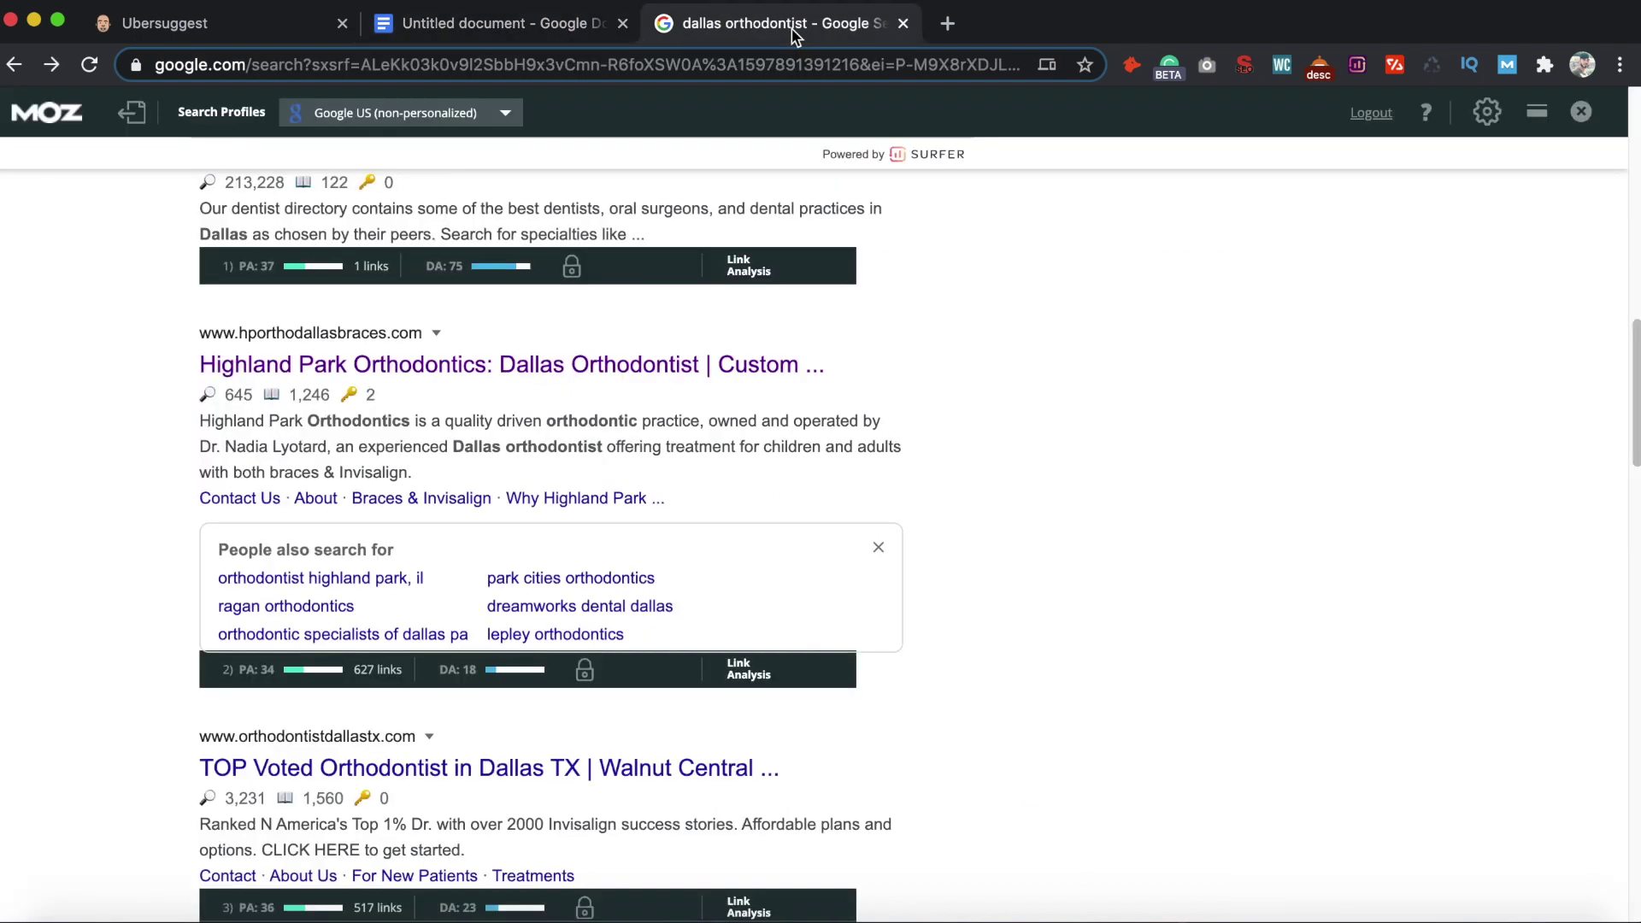
scroll(167, 537, up, 3)
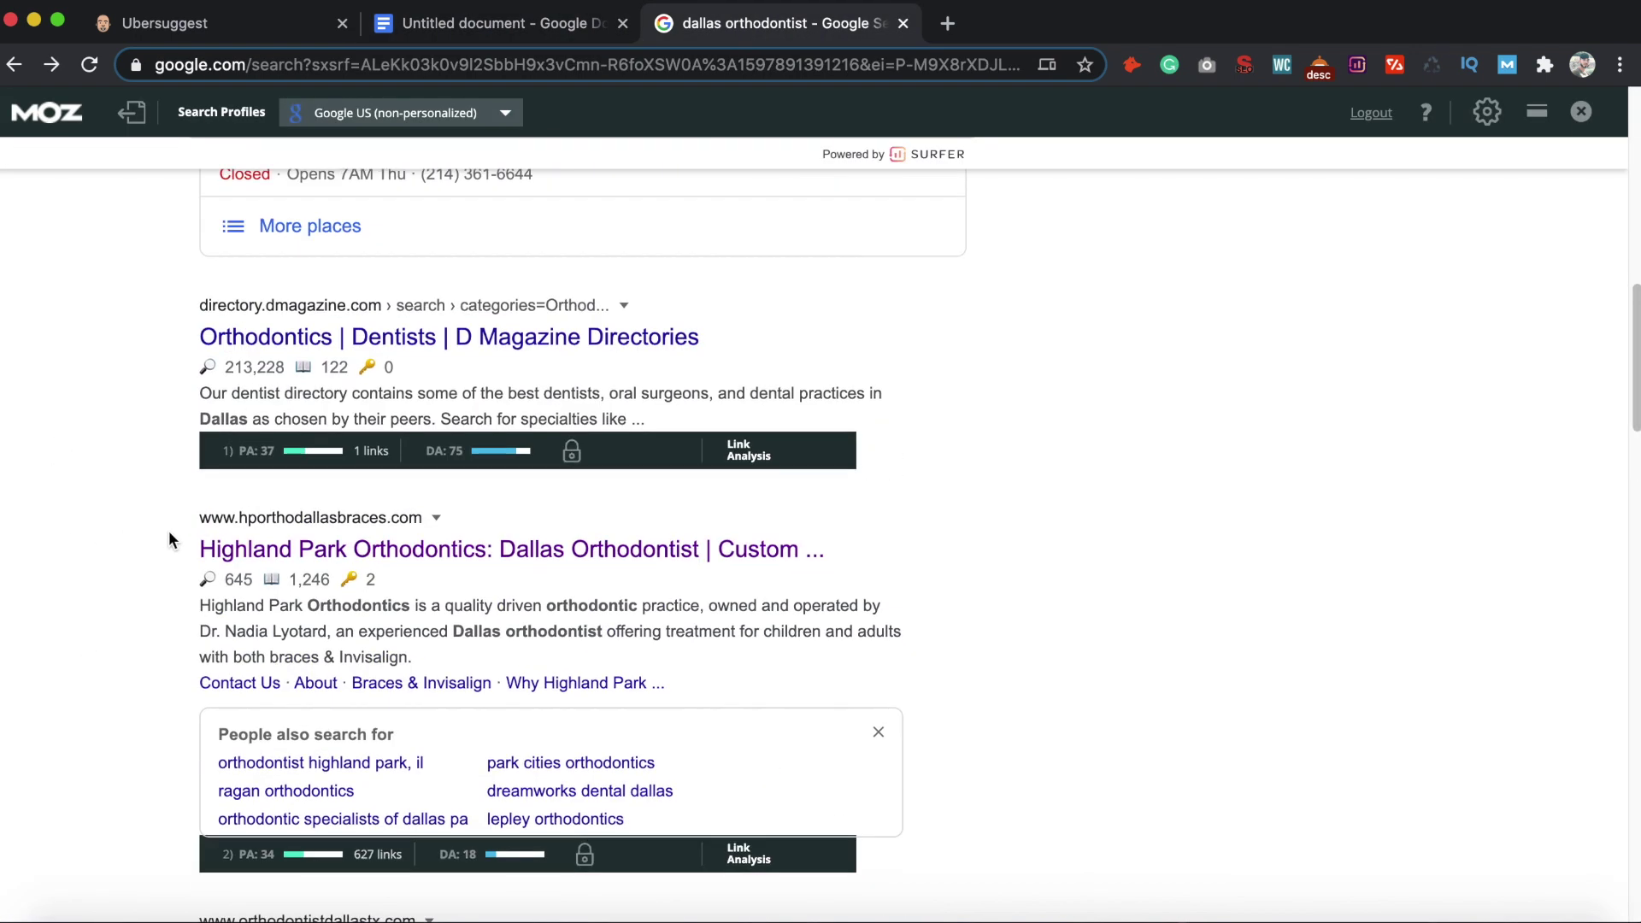
scroll(170, 537, down, 1)
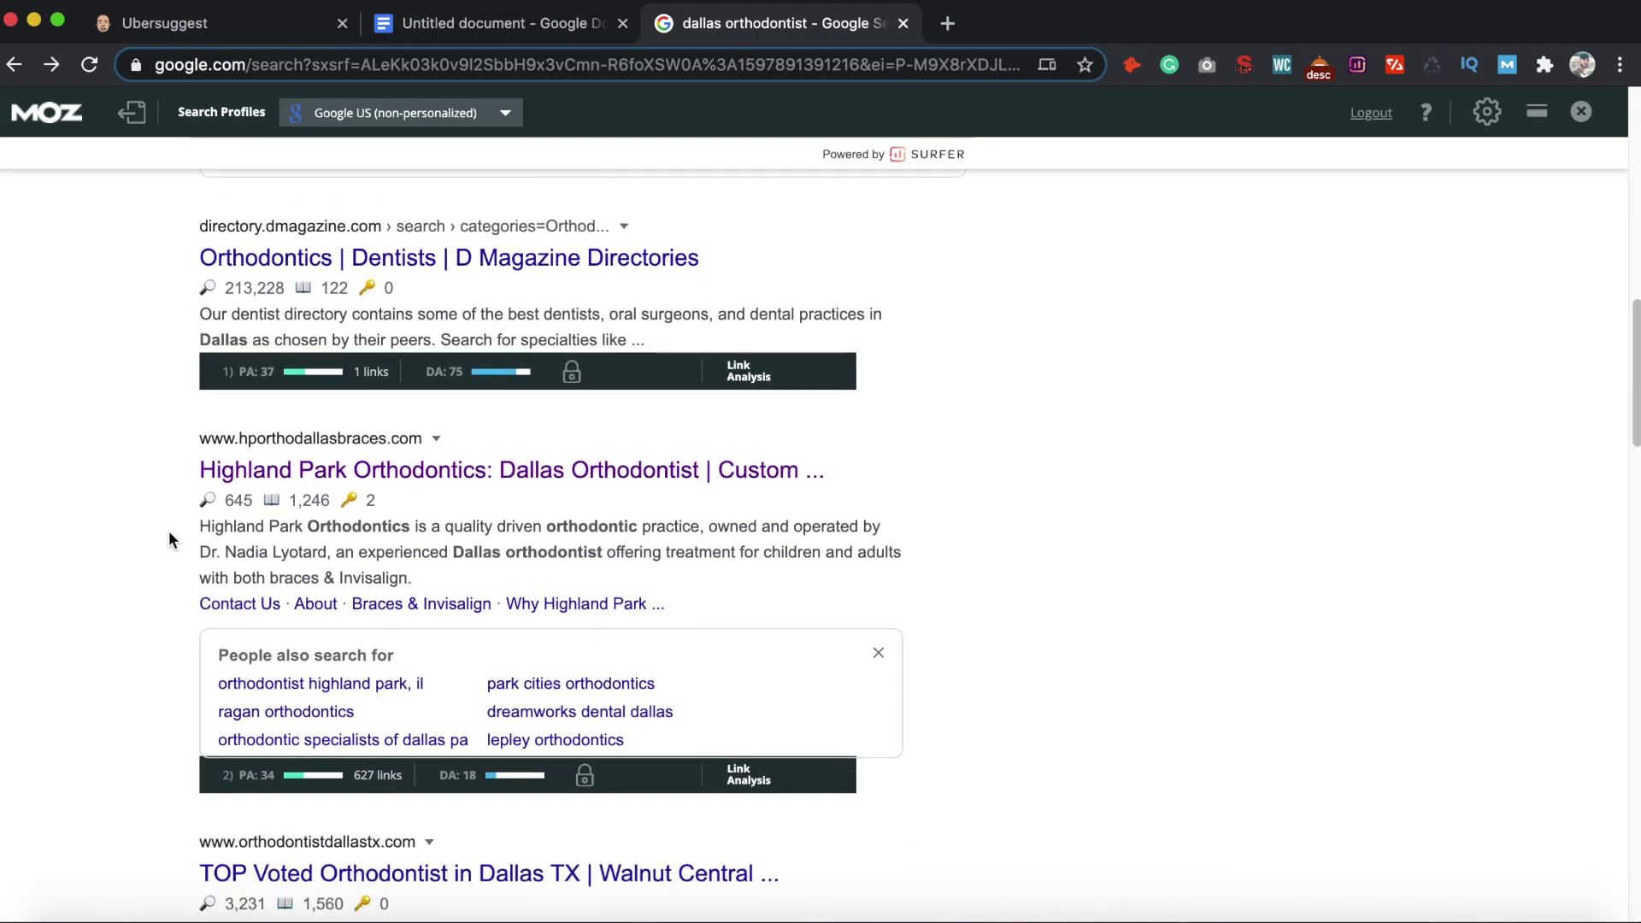
right_click(453, 461)
click(571, 614)
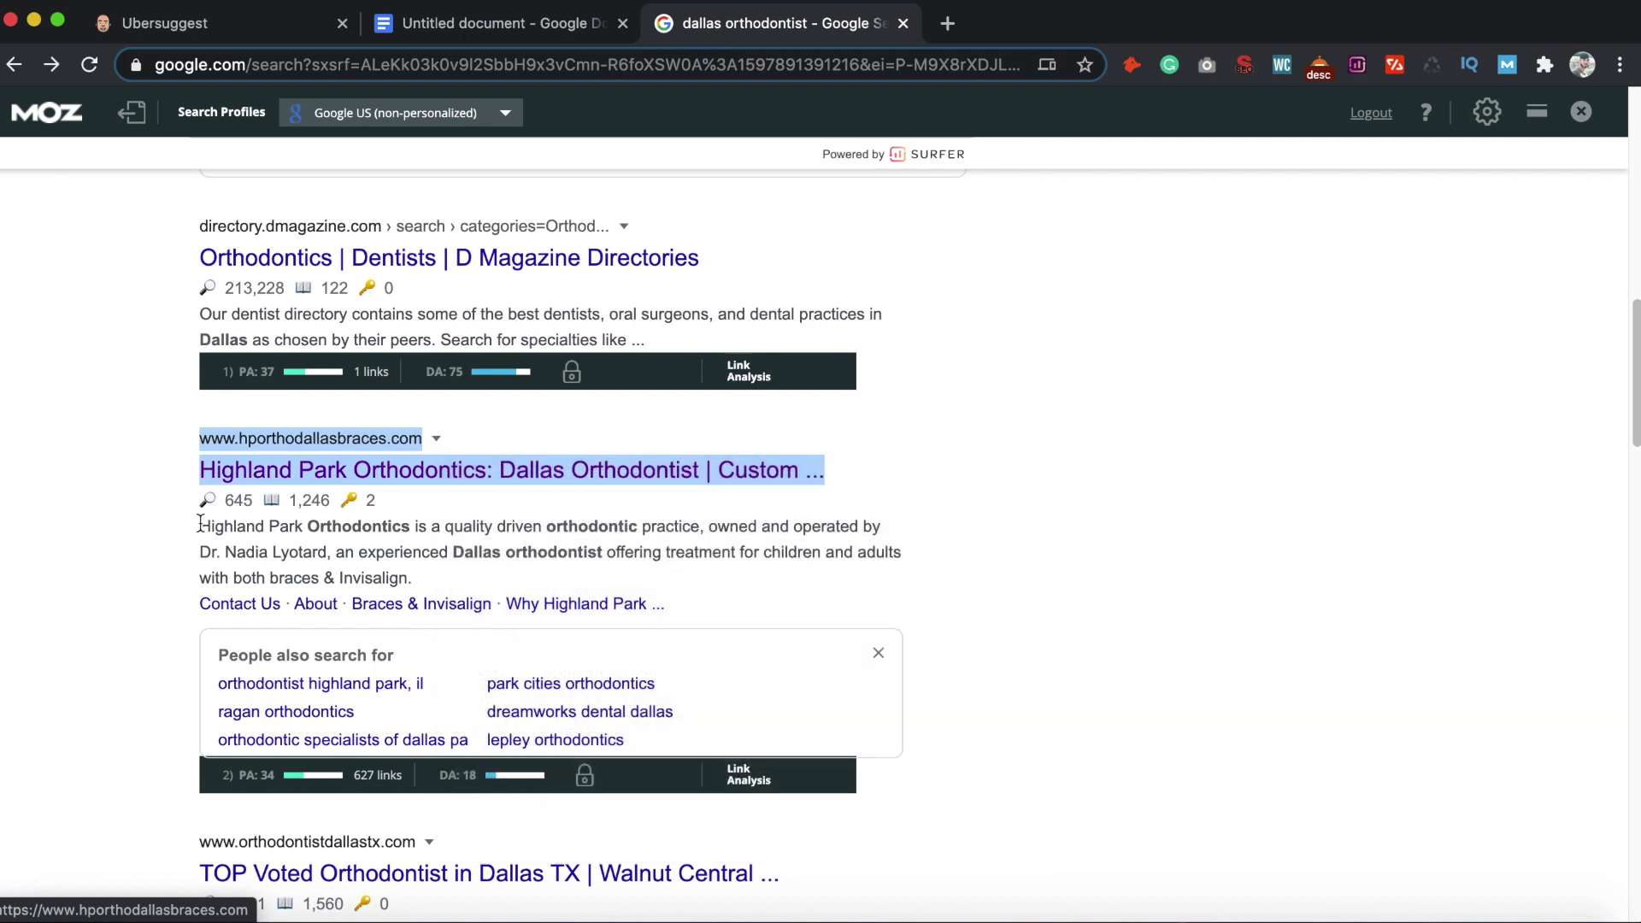
click(216, 32)
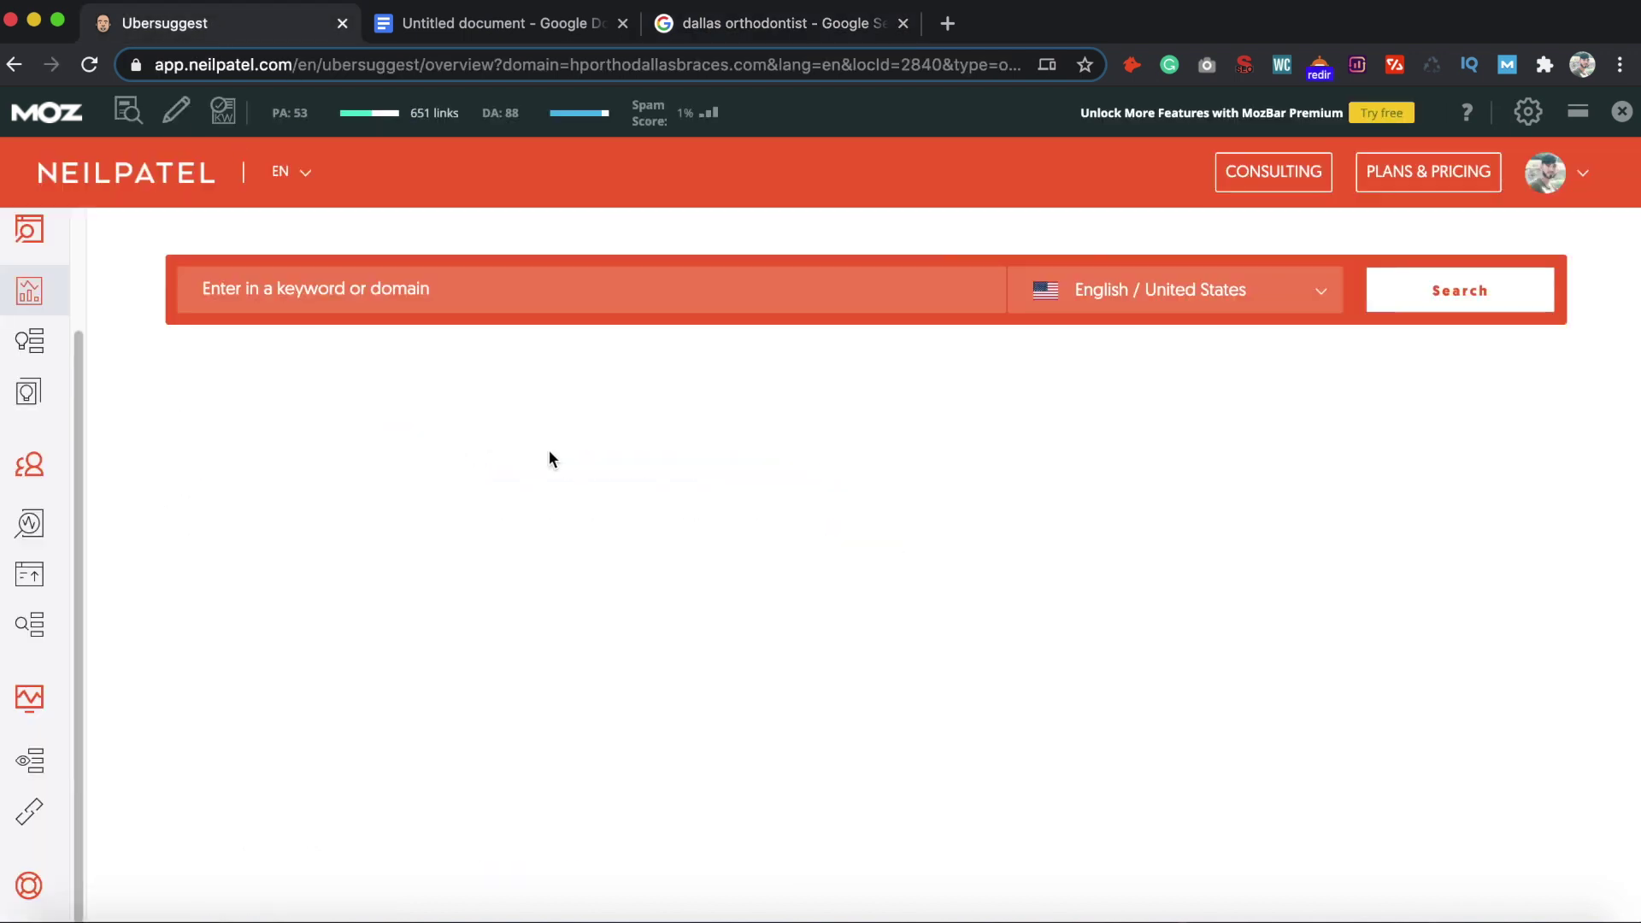
click(457, 294)
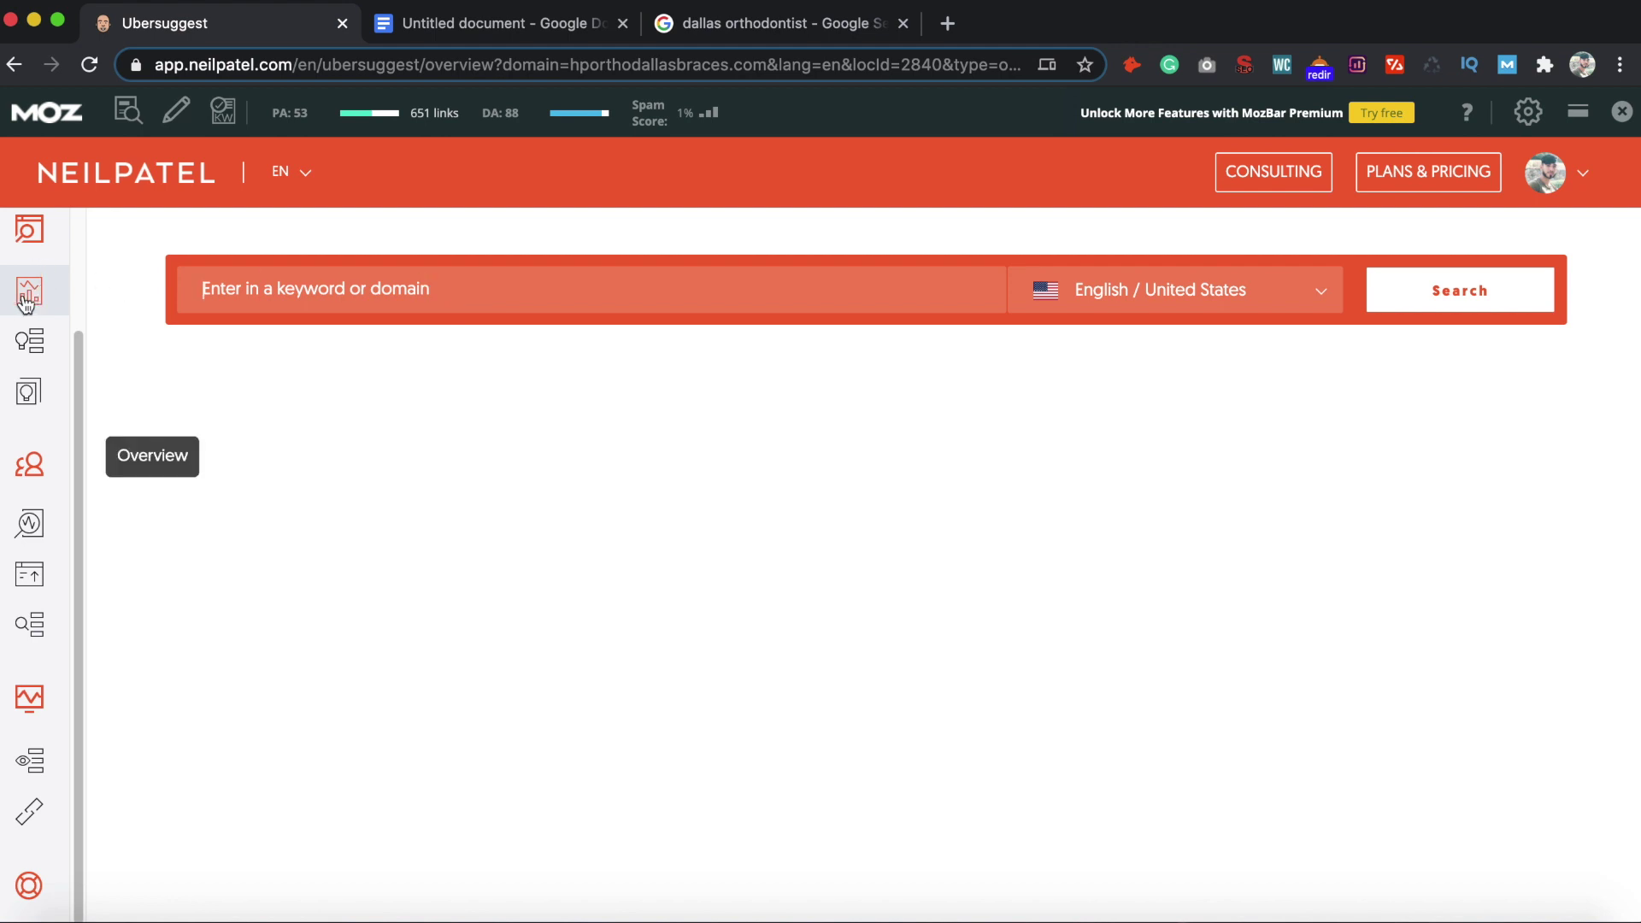
key(super+v)
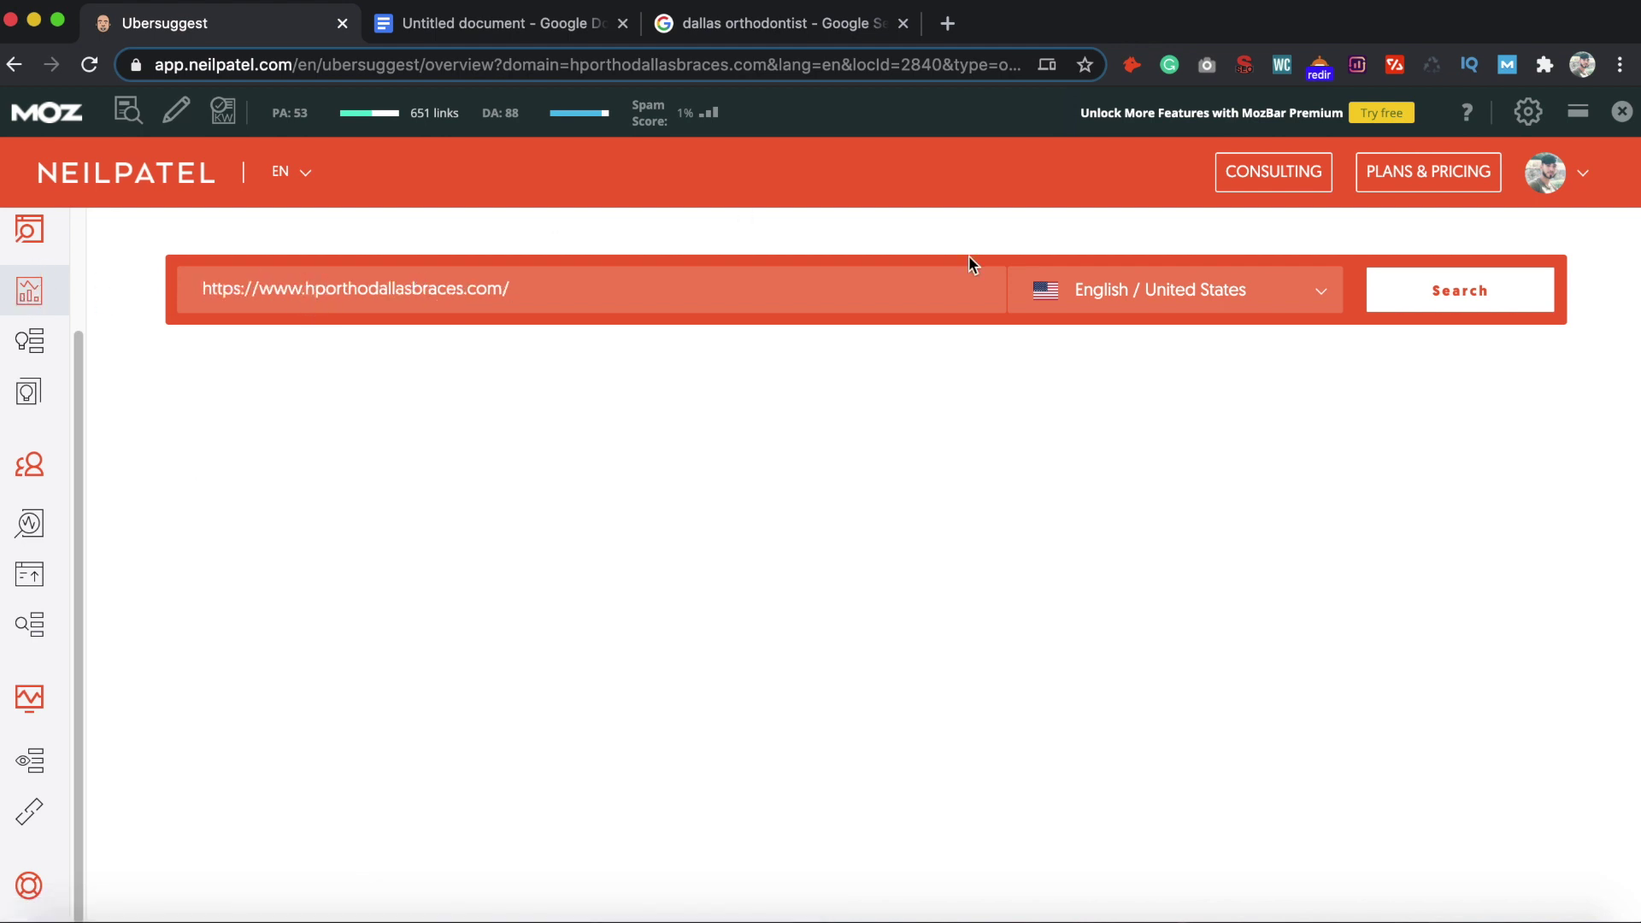
click(1415, 294)
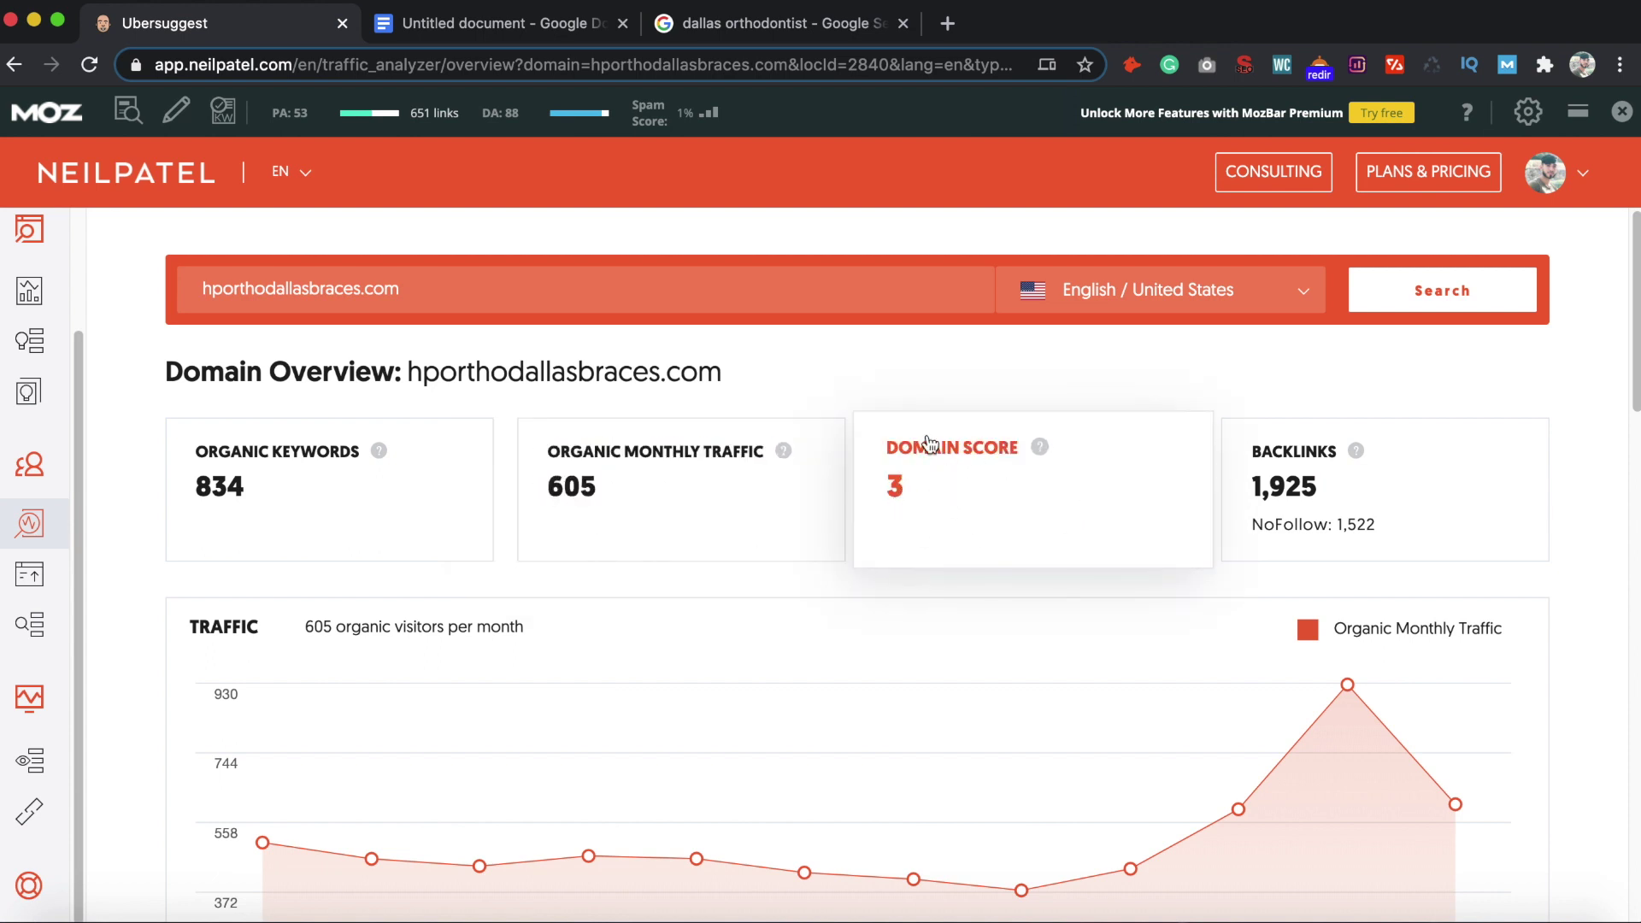
Compare the Google listing's metrics with the Ubersuggest domain overview, including its traffic graph, SEO keywords ranking and top keywords
click(740, 24)
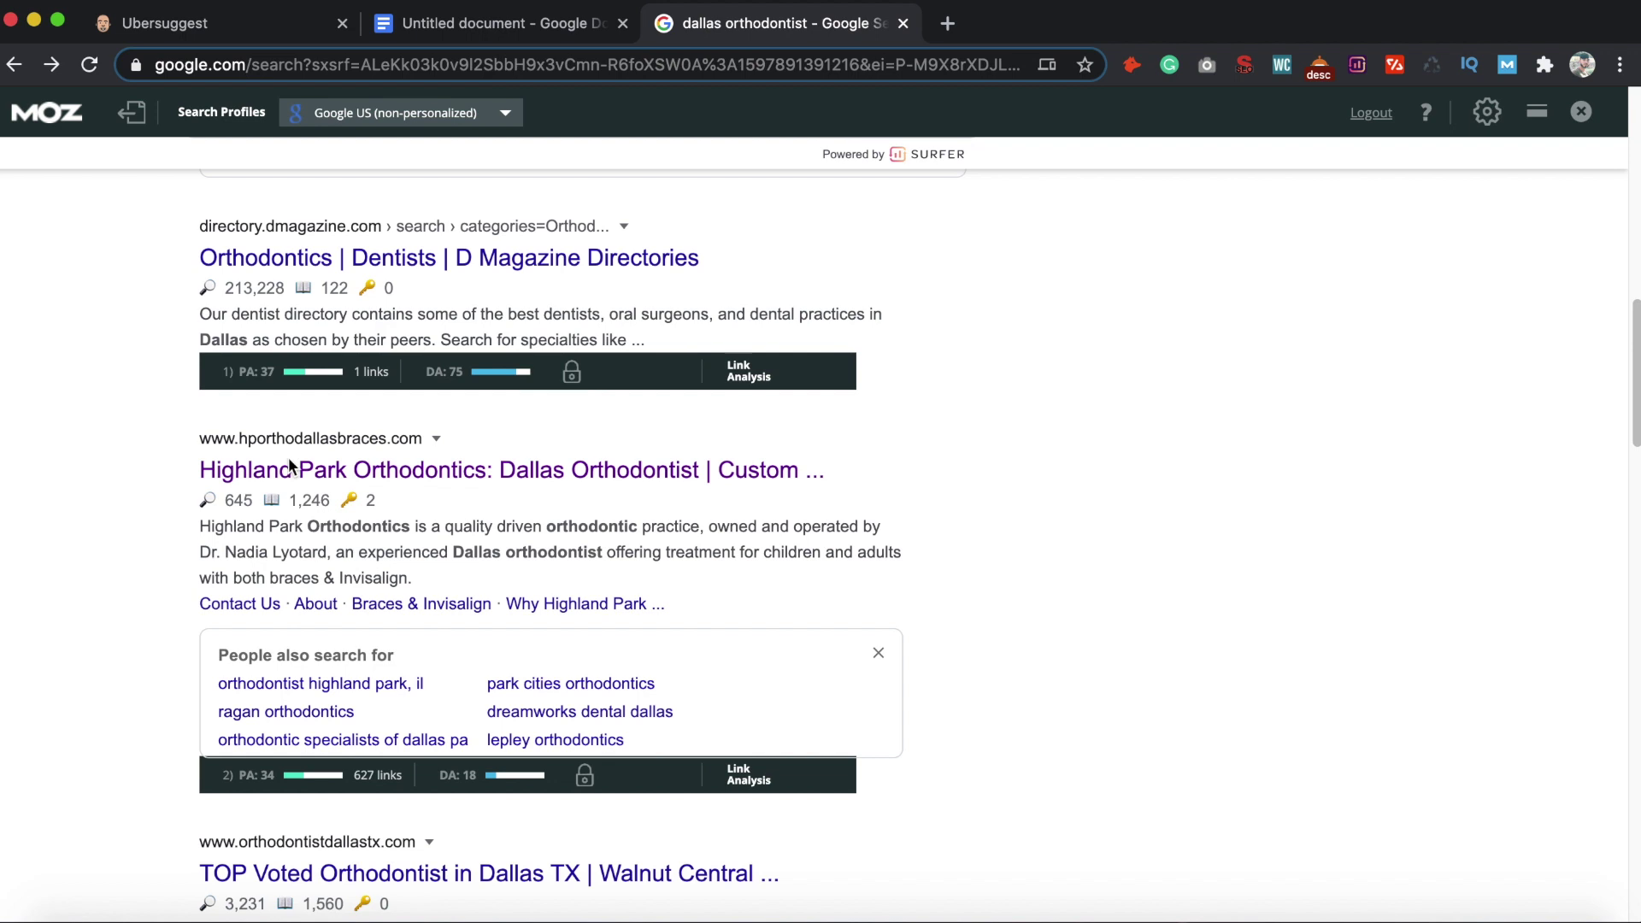
scroll(439, 581, down, 2)
click(225, 32)
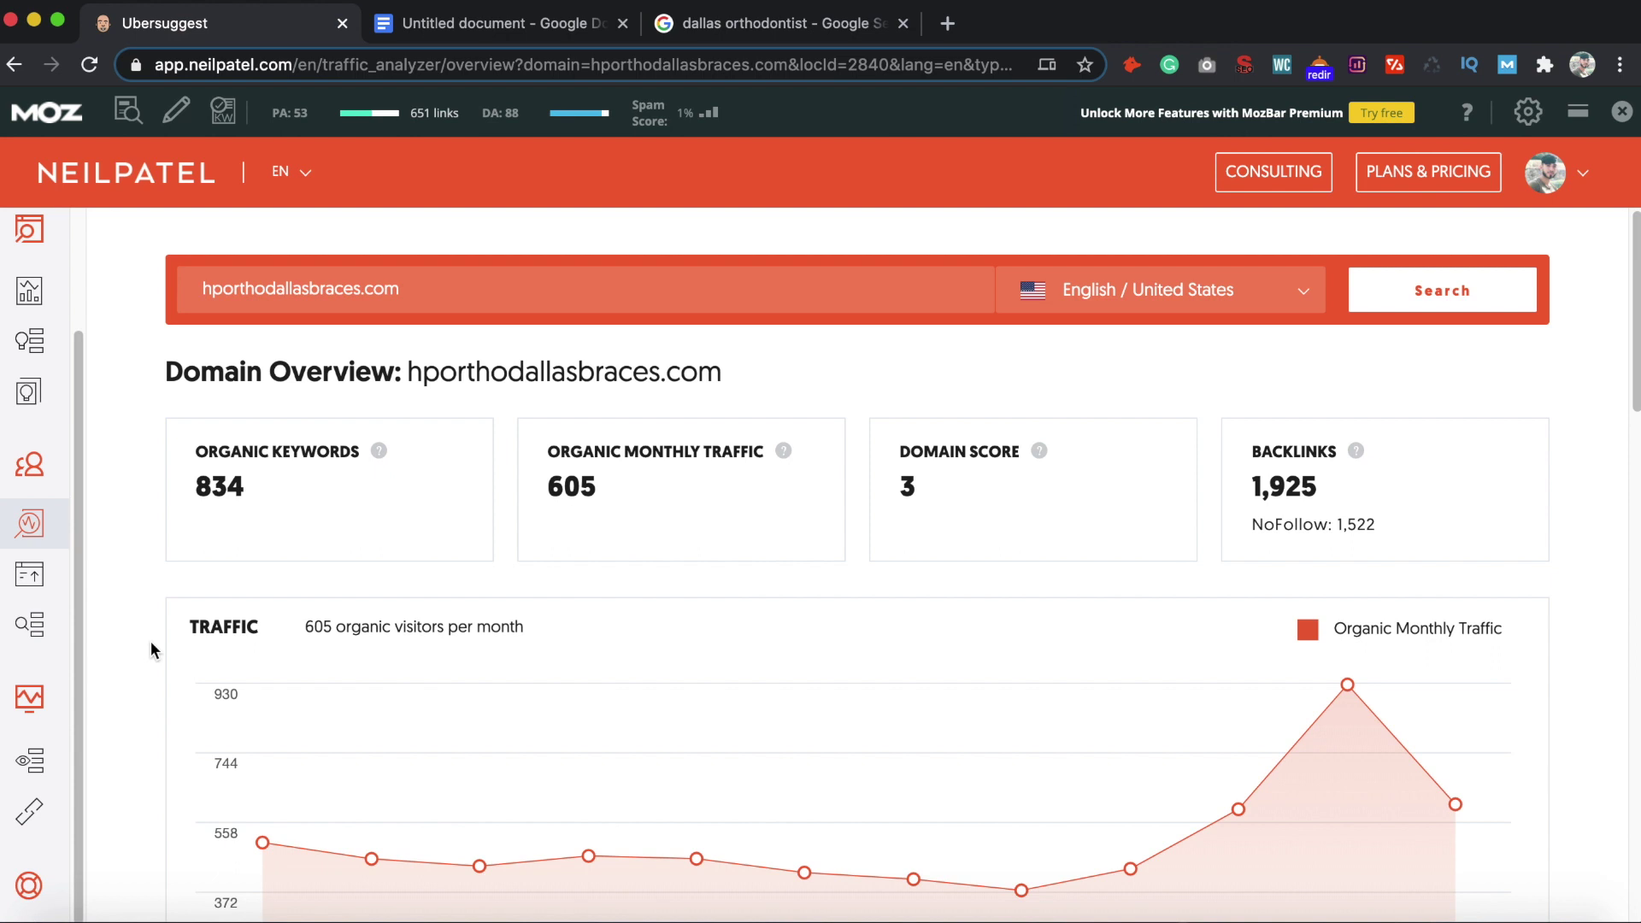
scroll(140, 635, down, 4)
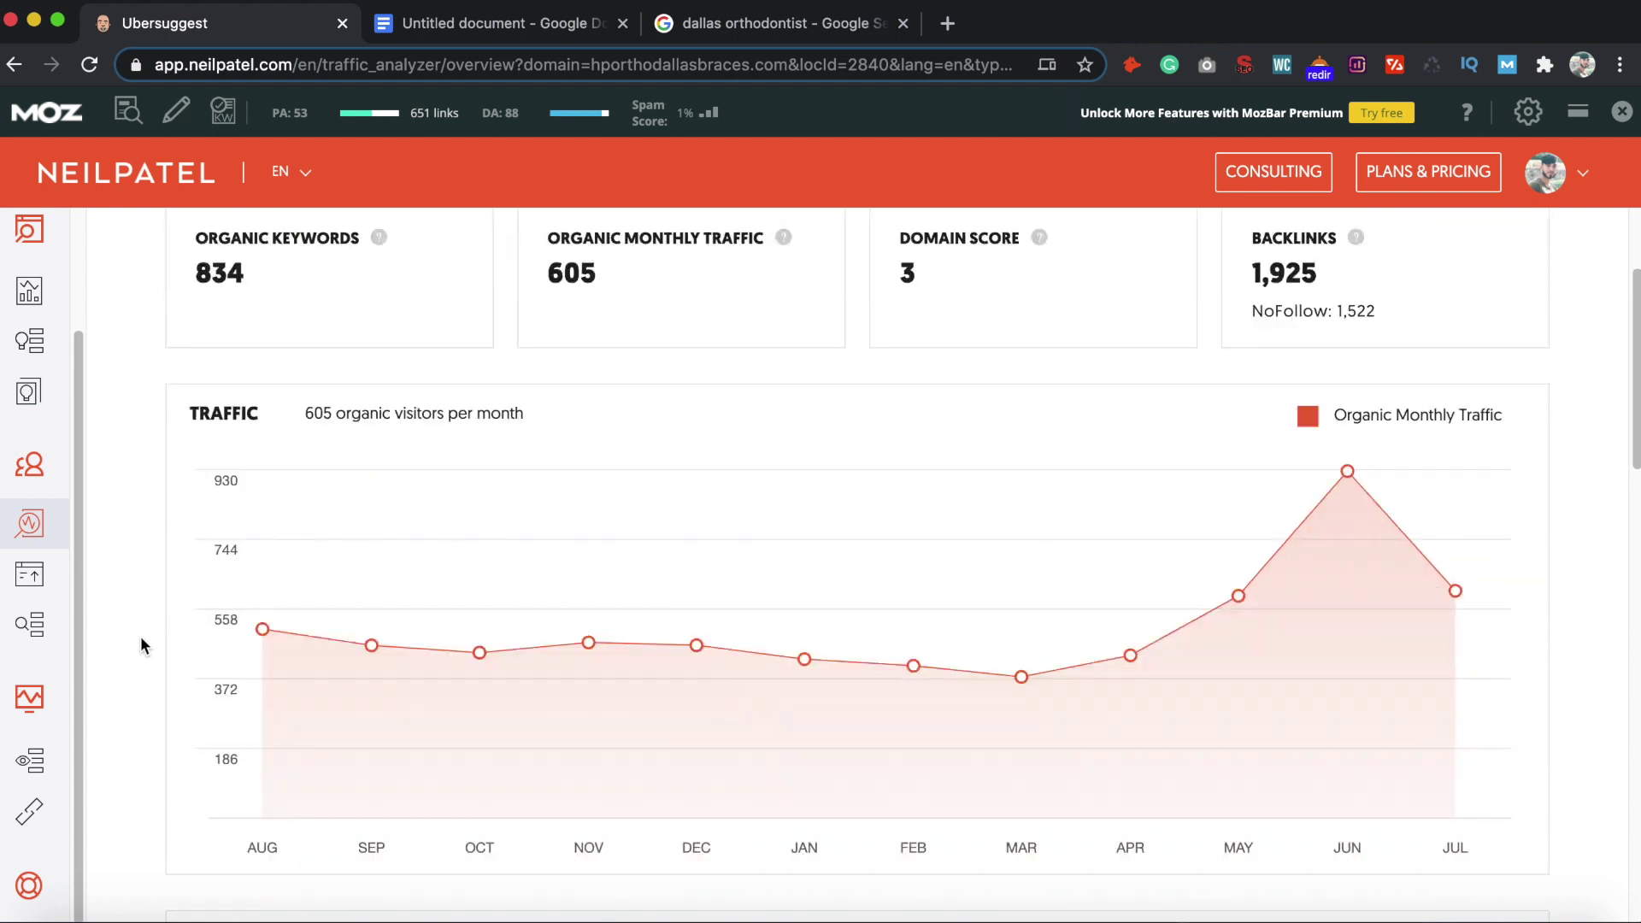
scroll(141, 641, down, 12)
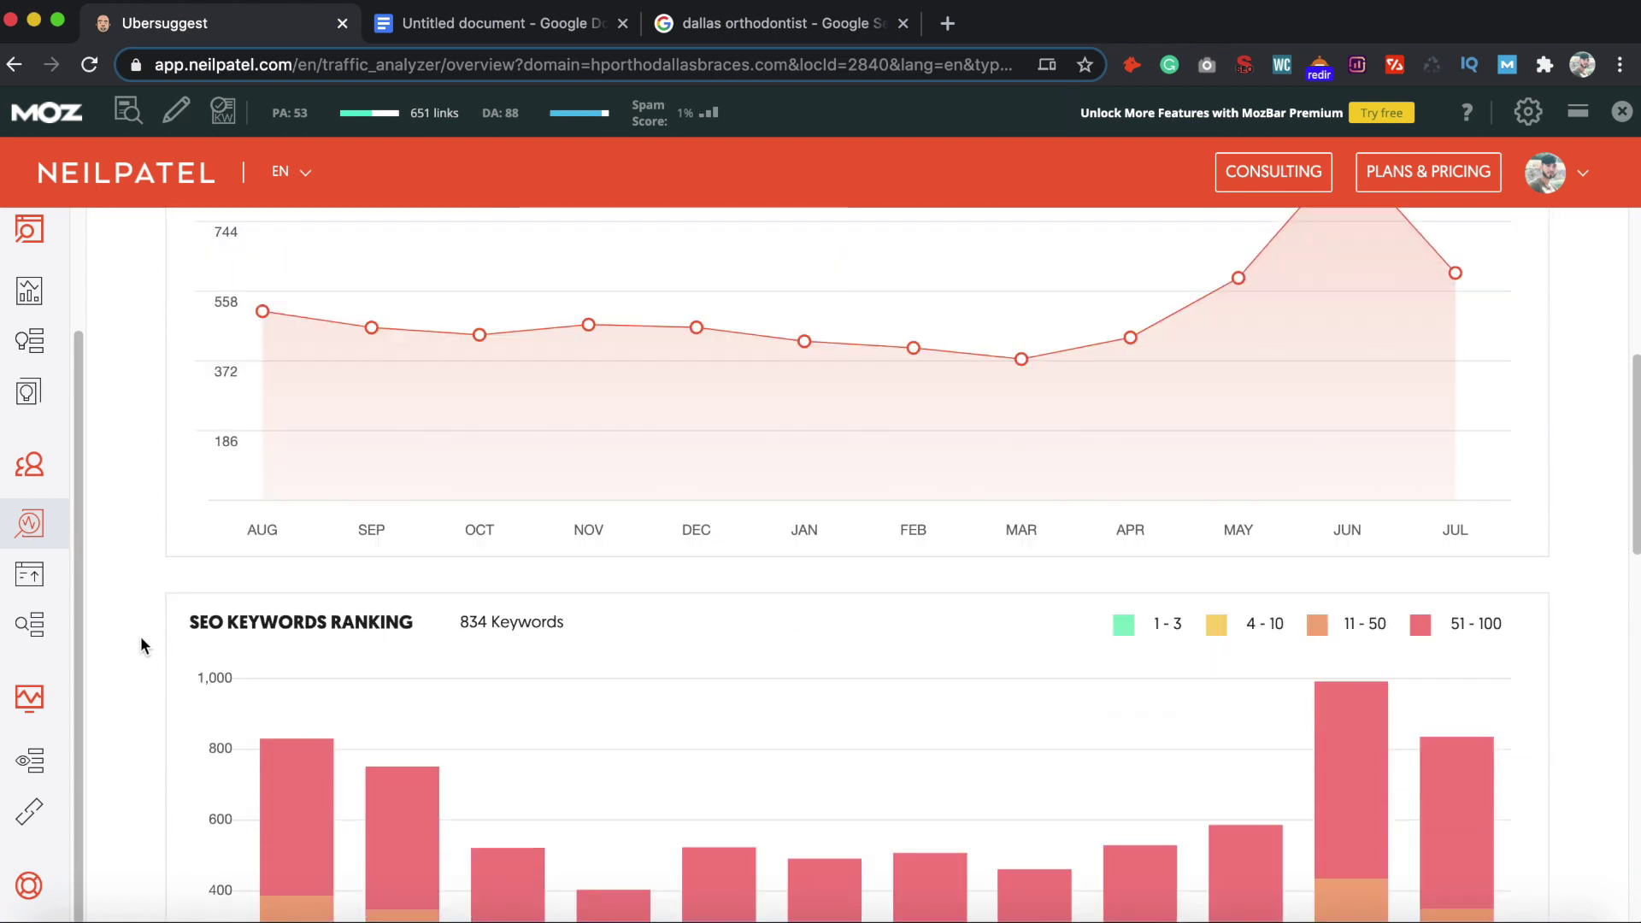
scroll(141, 646, down, 8)
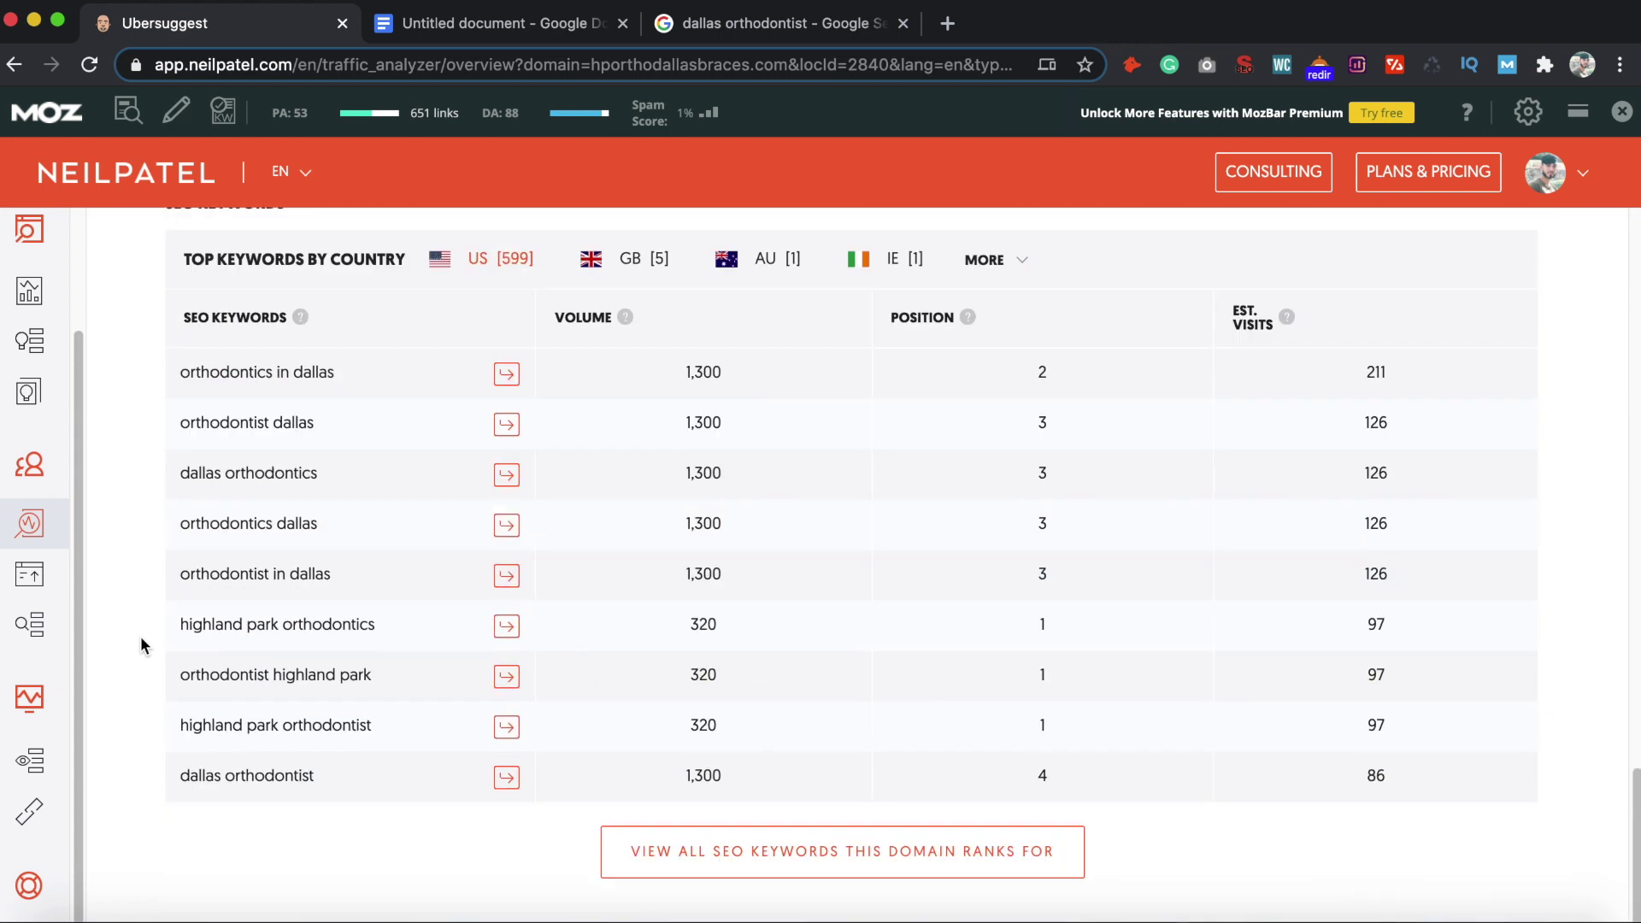
Highlight checklist item 4, "Check your competitors top keywords for traffic", in the document and return to Ubersuggest
click(513, 23)
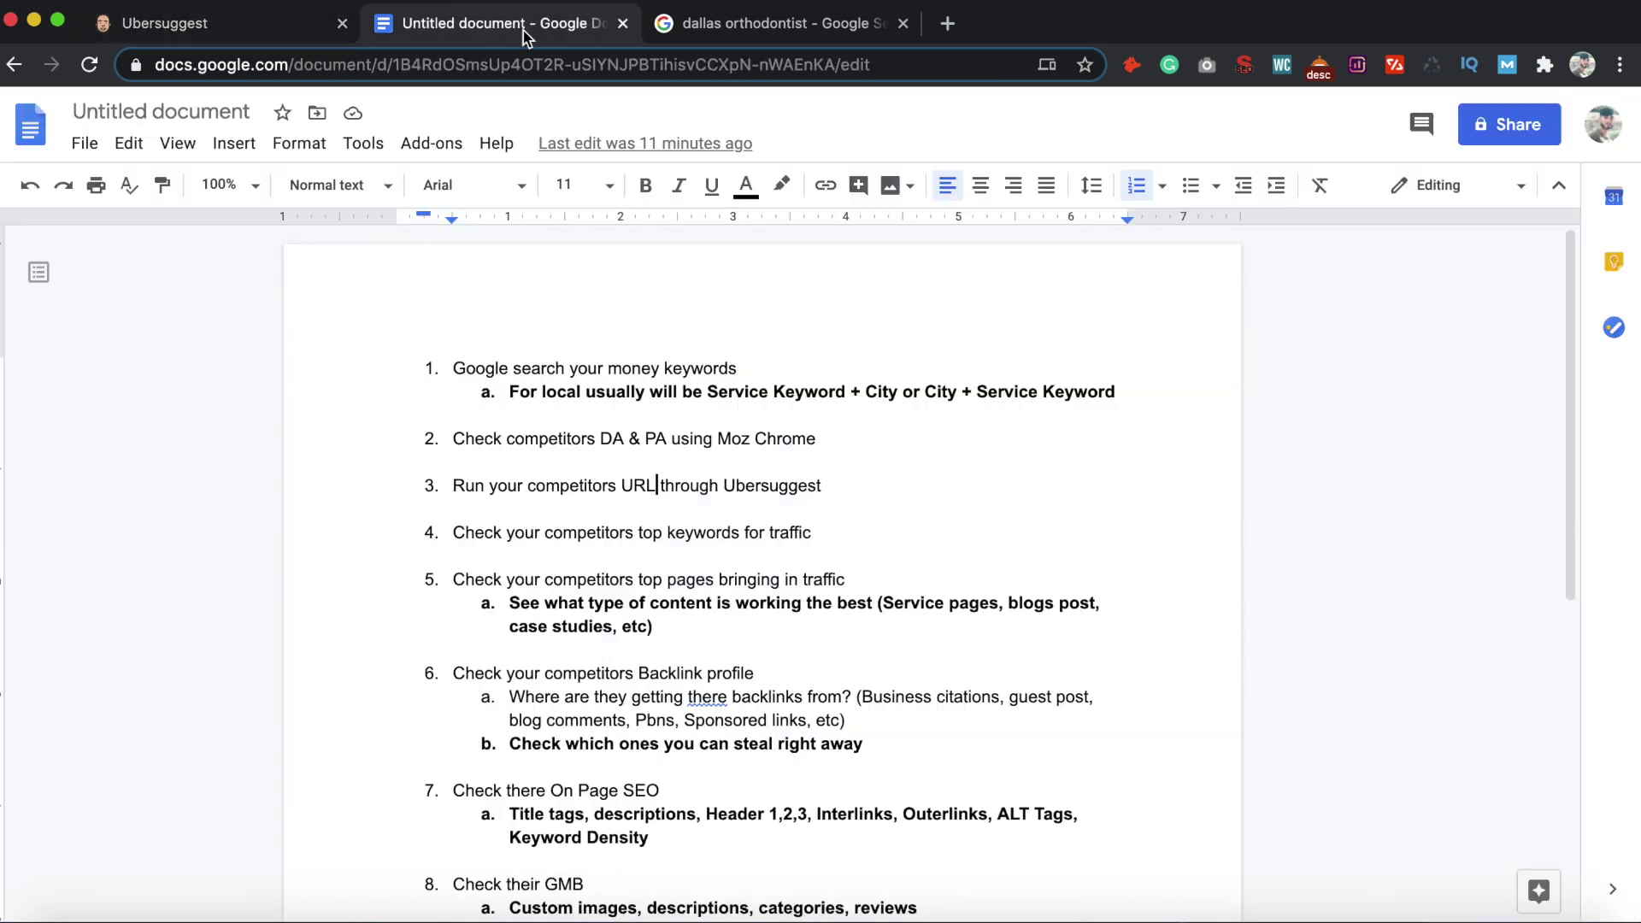
scroll(548, 574, down, 2)
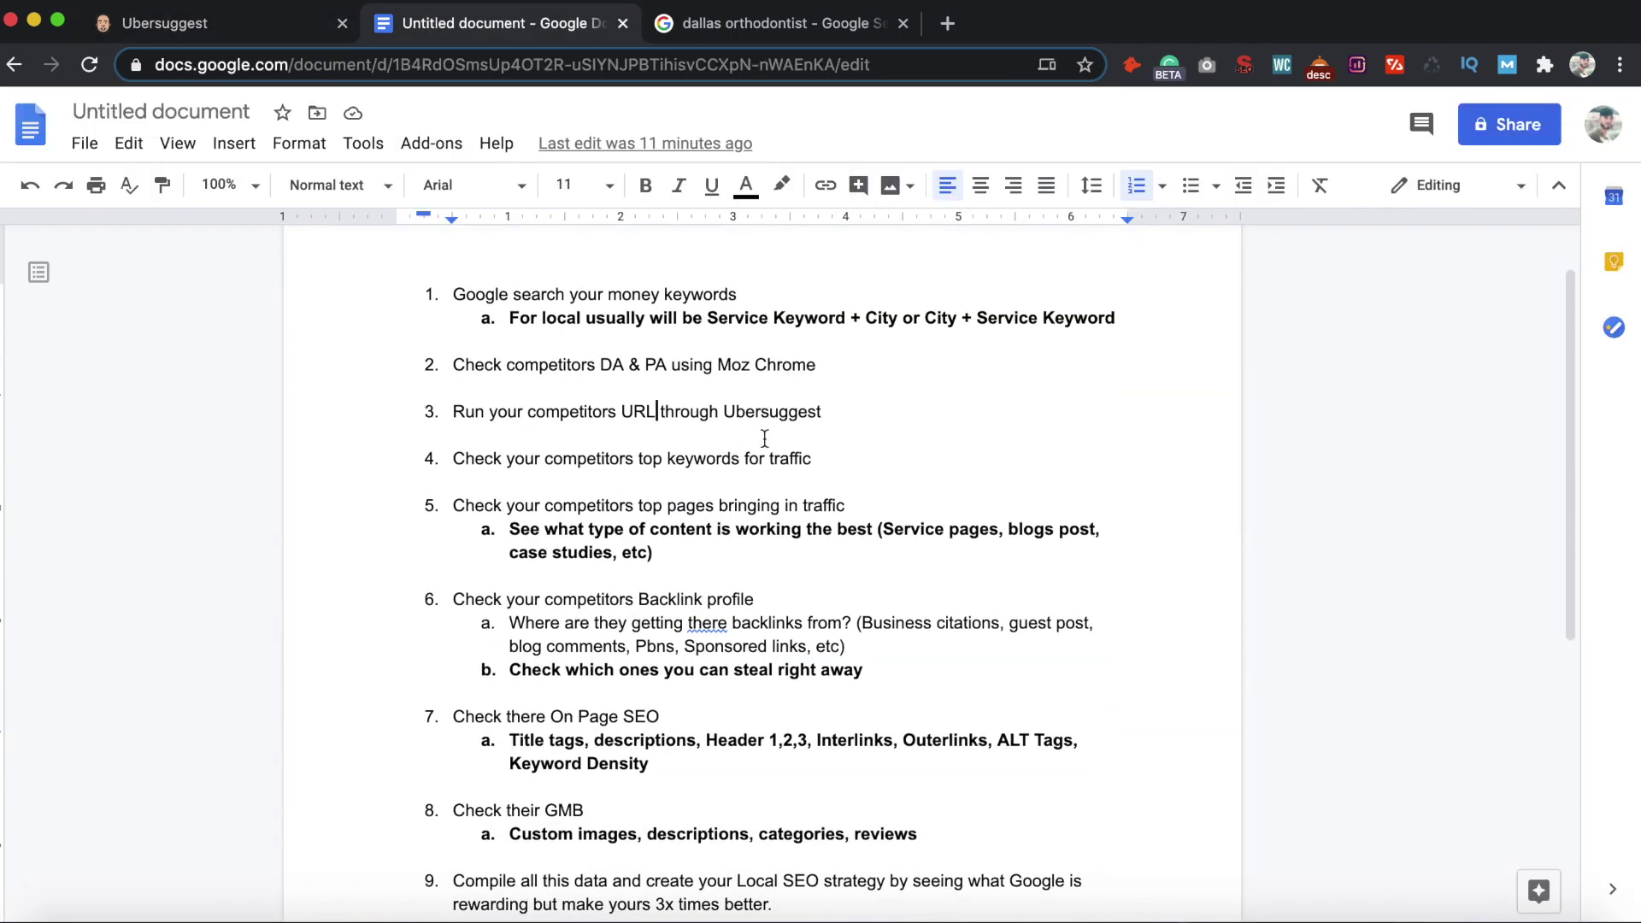
drag(809, 461, 443, 459)
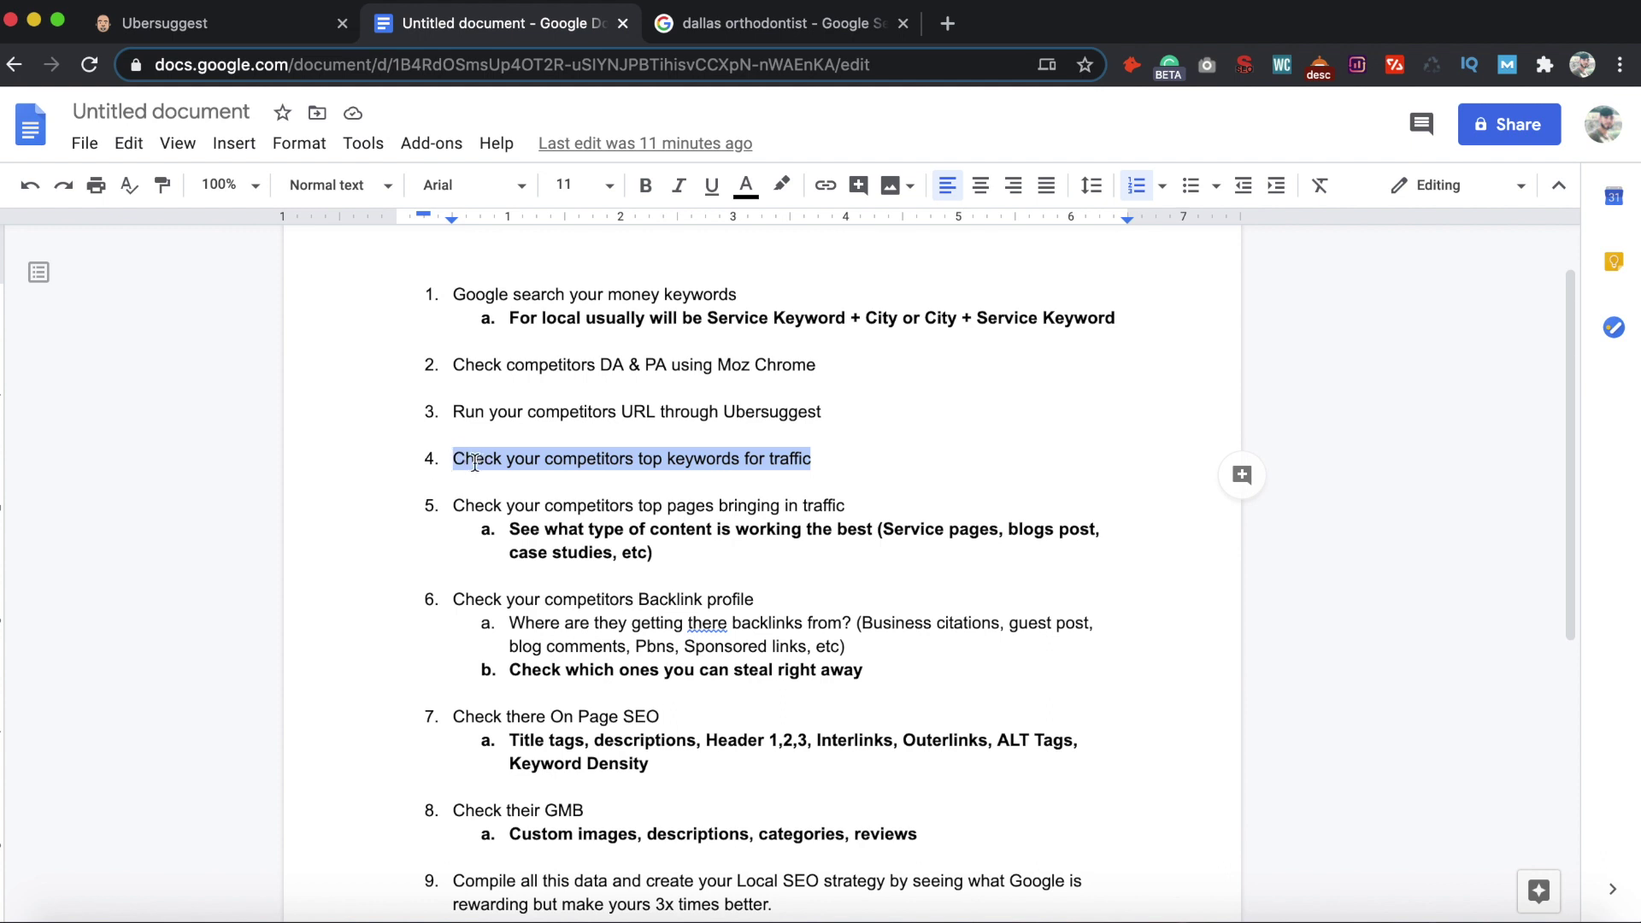
click(462, 460)
scroll(465, 474, down, 2)
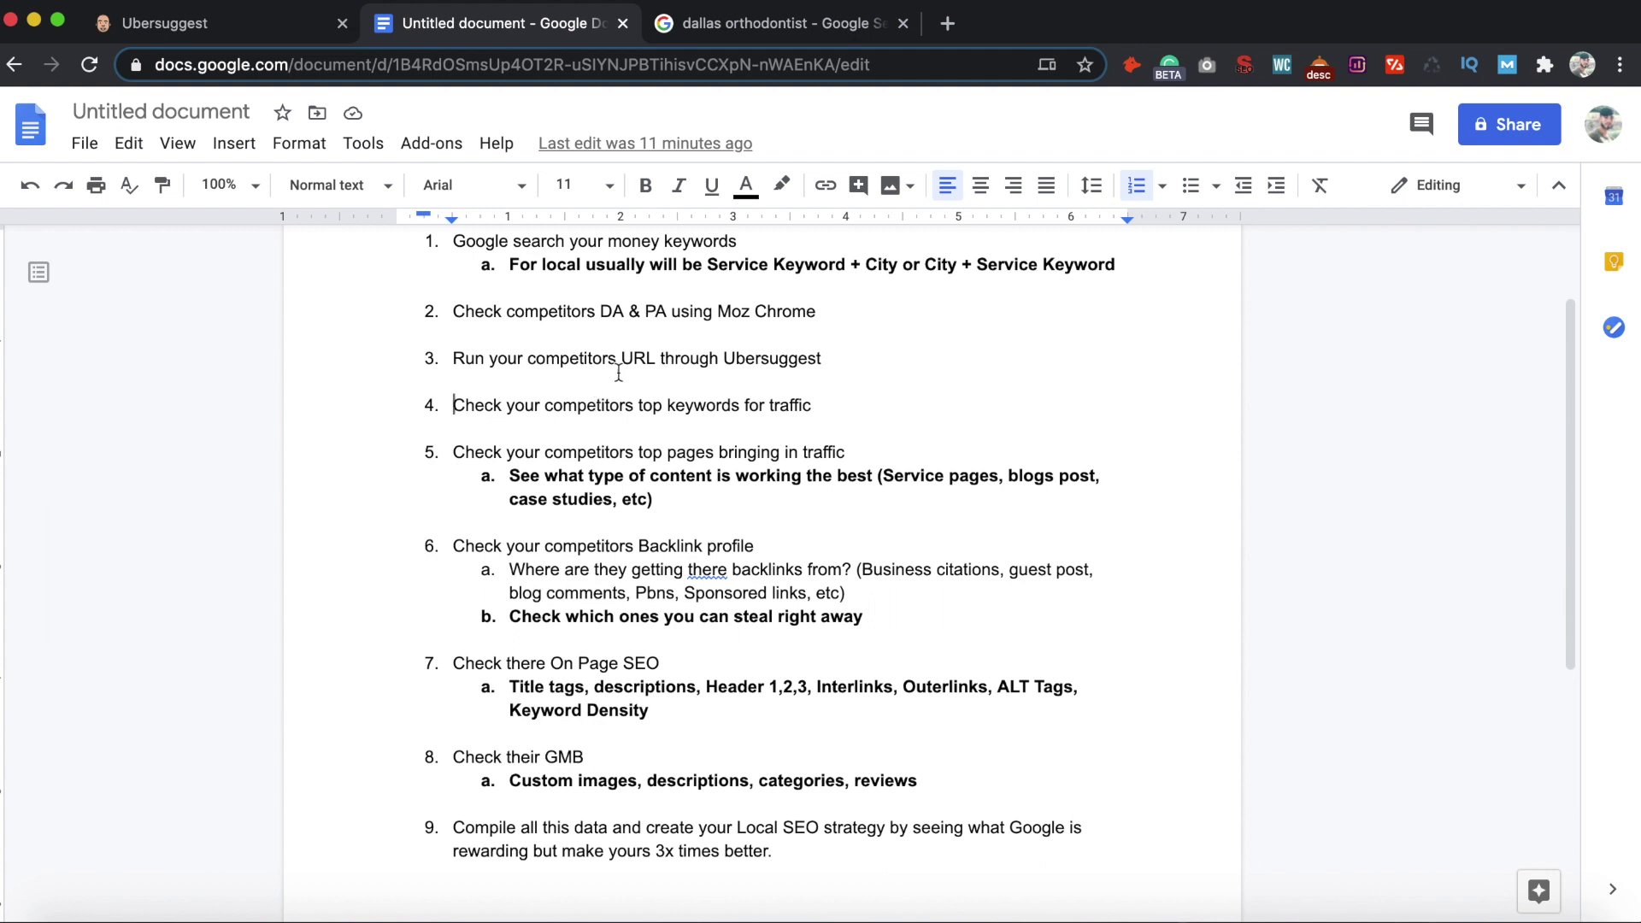
click(280, 30)
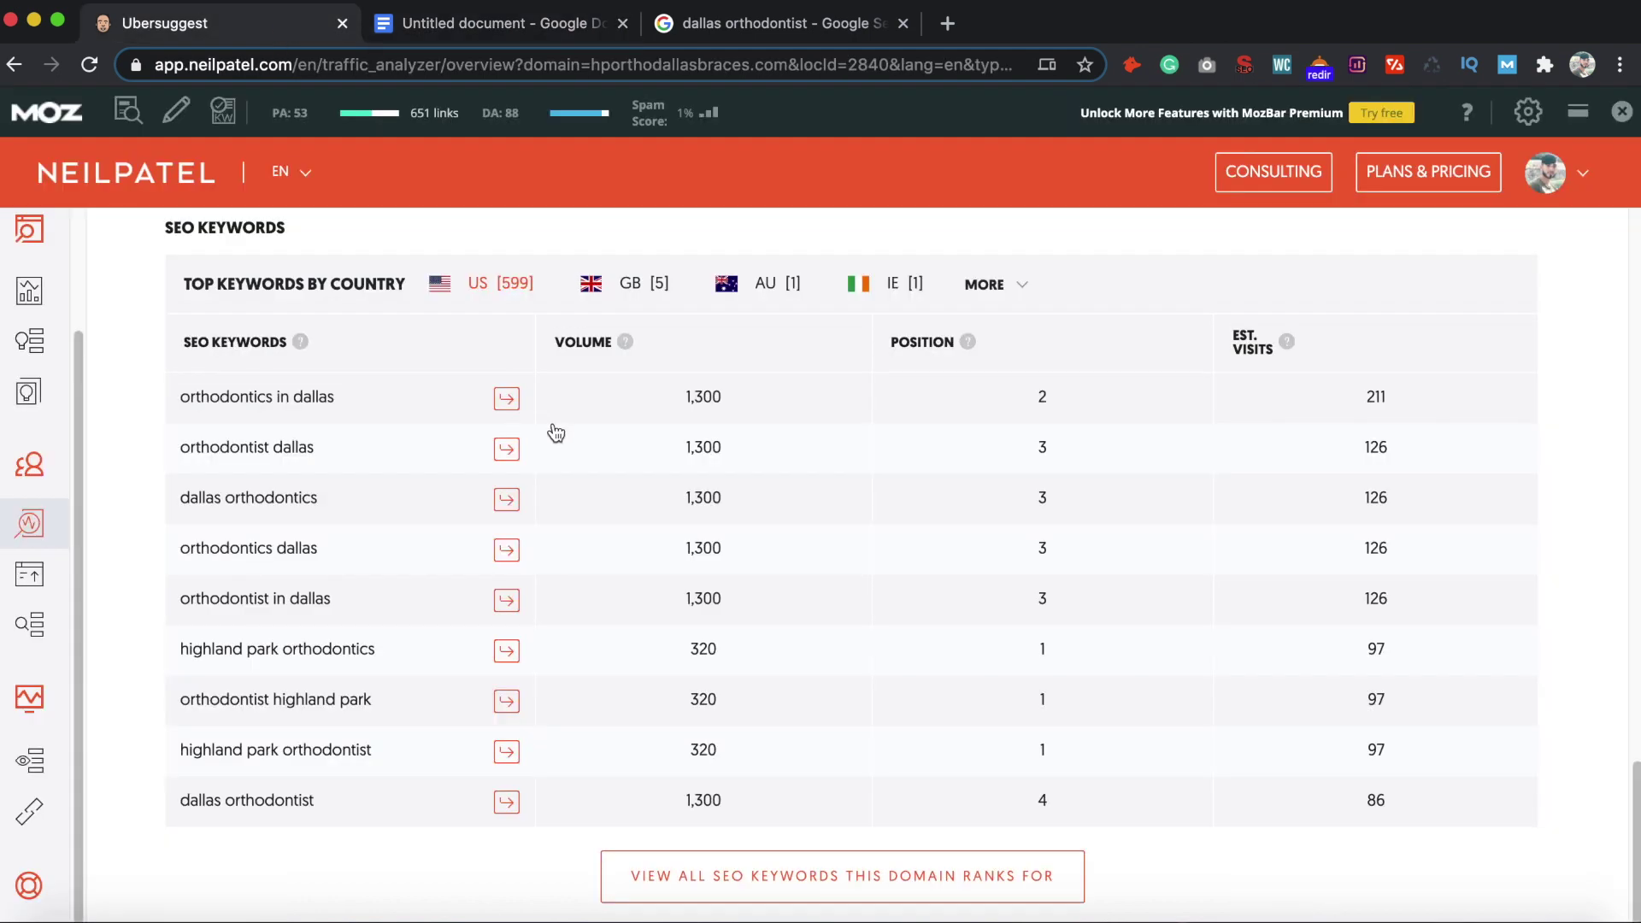
Examine the volume, position and estimated visits of the domain's top US keywords, reading the column explanations
scroll(478, 496, up, 1)
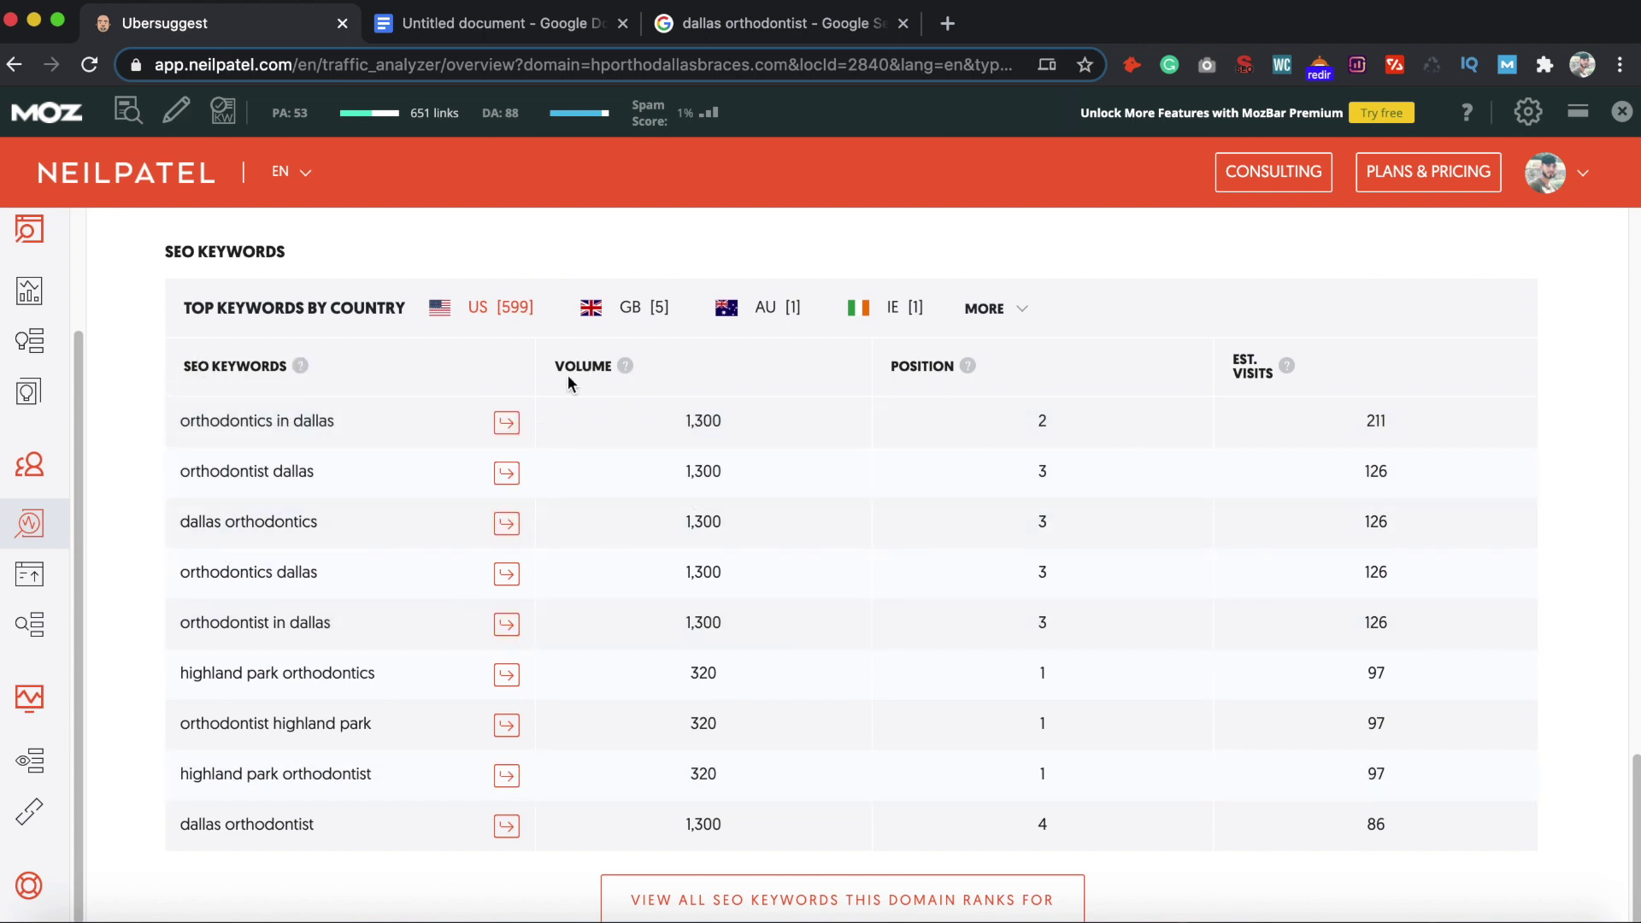
mouse_move(626, 370)
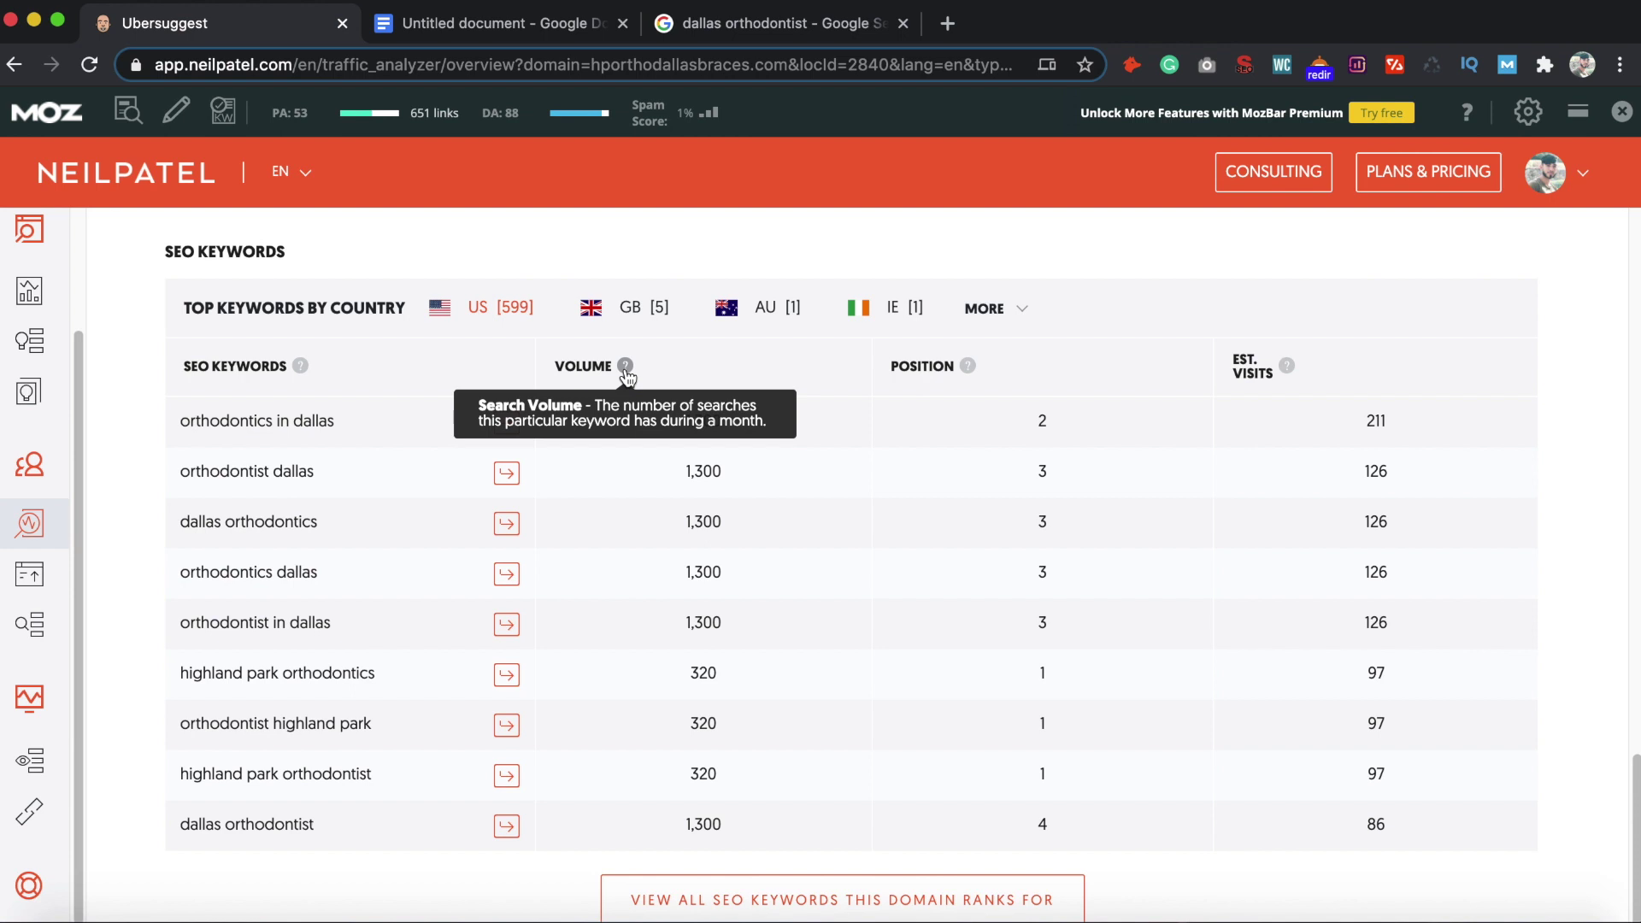
mouse_move(967, 368)
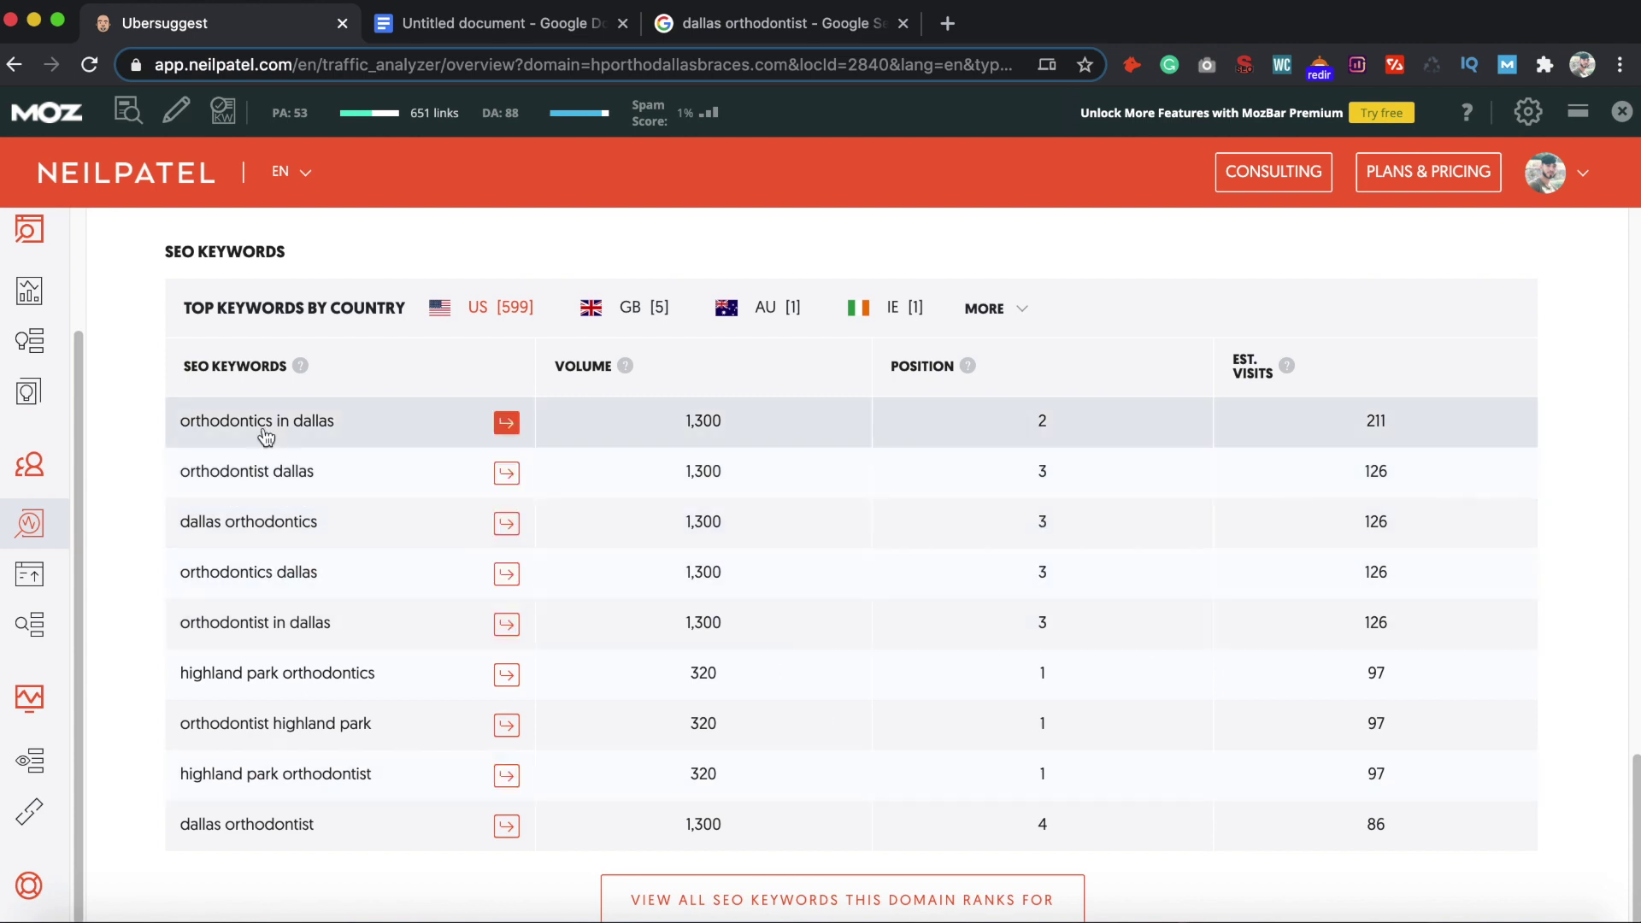
mouse_move(1289, 376)
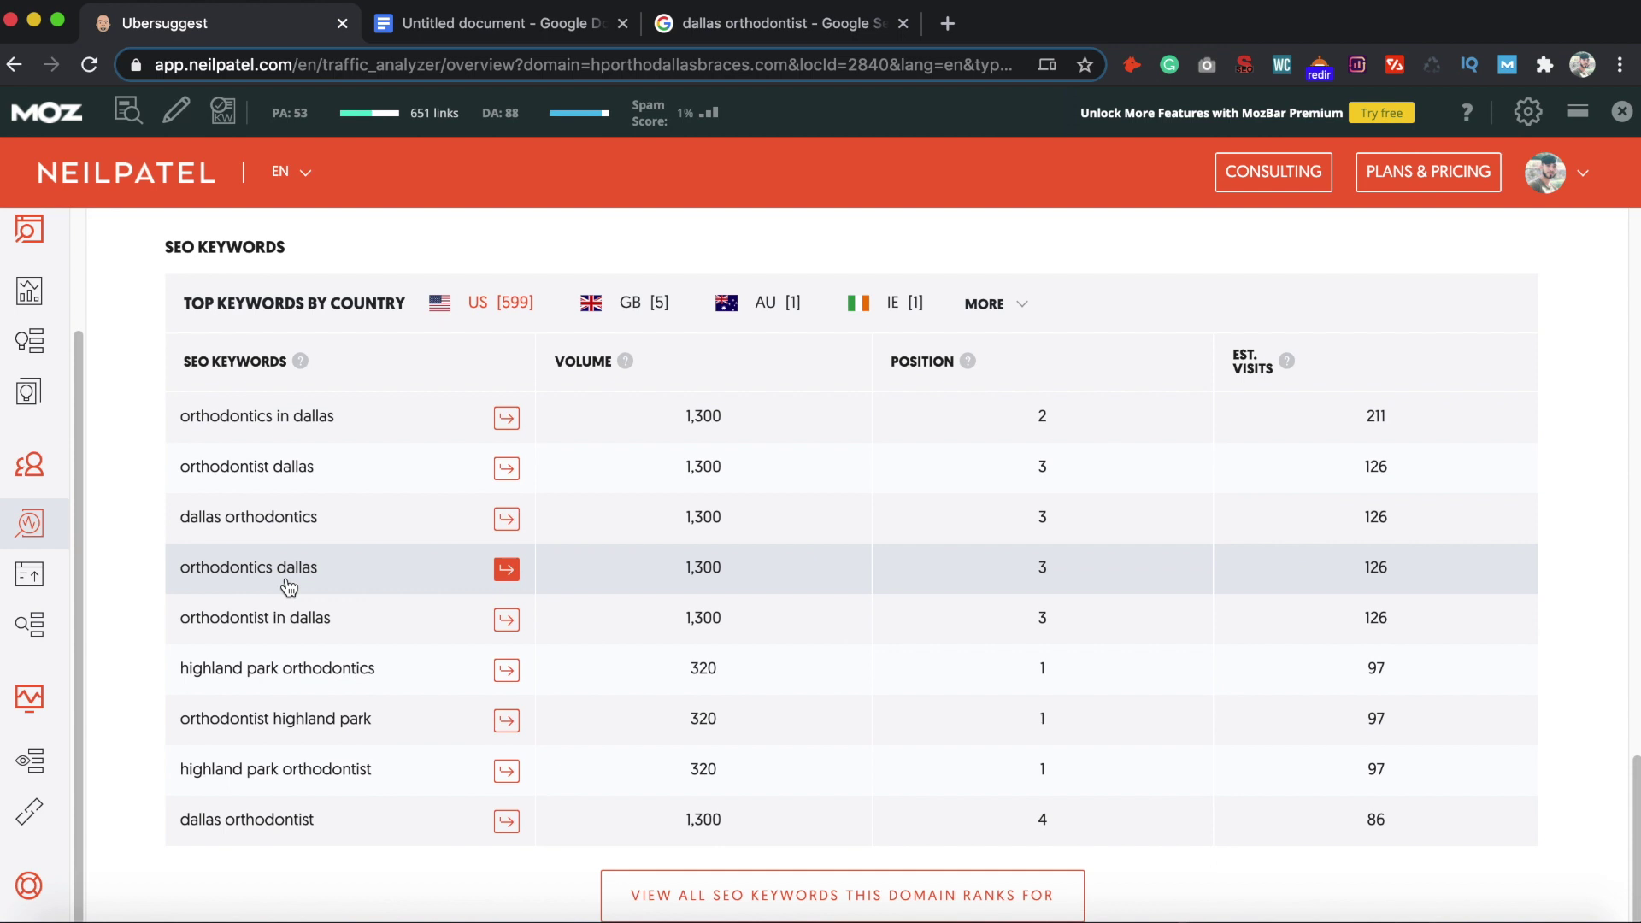
Open the full list of SEO keywords hporthodallasbraces.com ranks for and skim it, returning to its beginning
scroll(235, 565, down, 1)
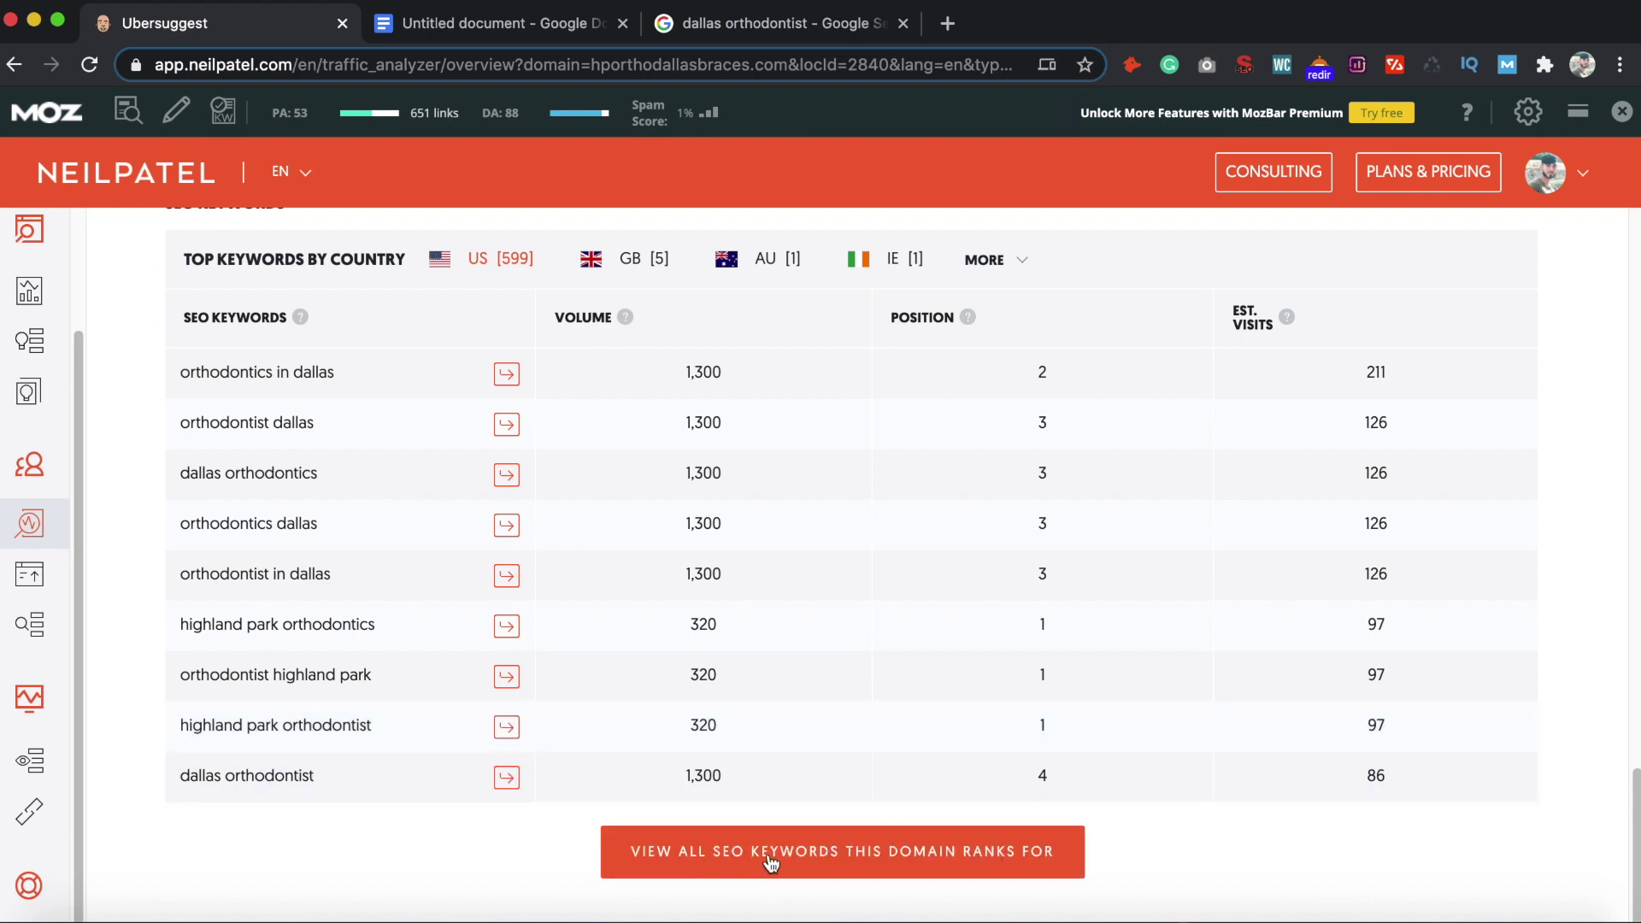
click(823, 858)
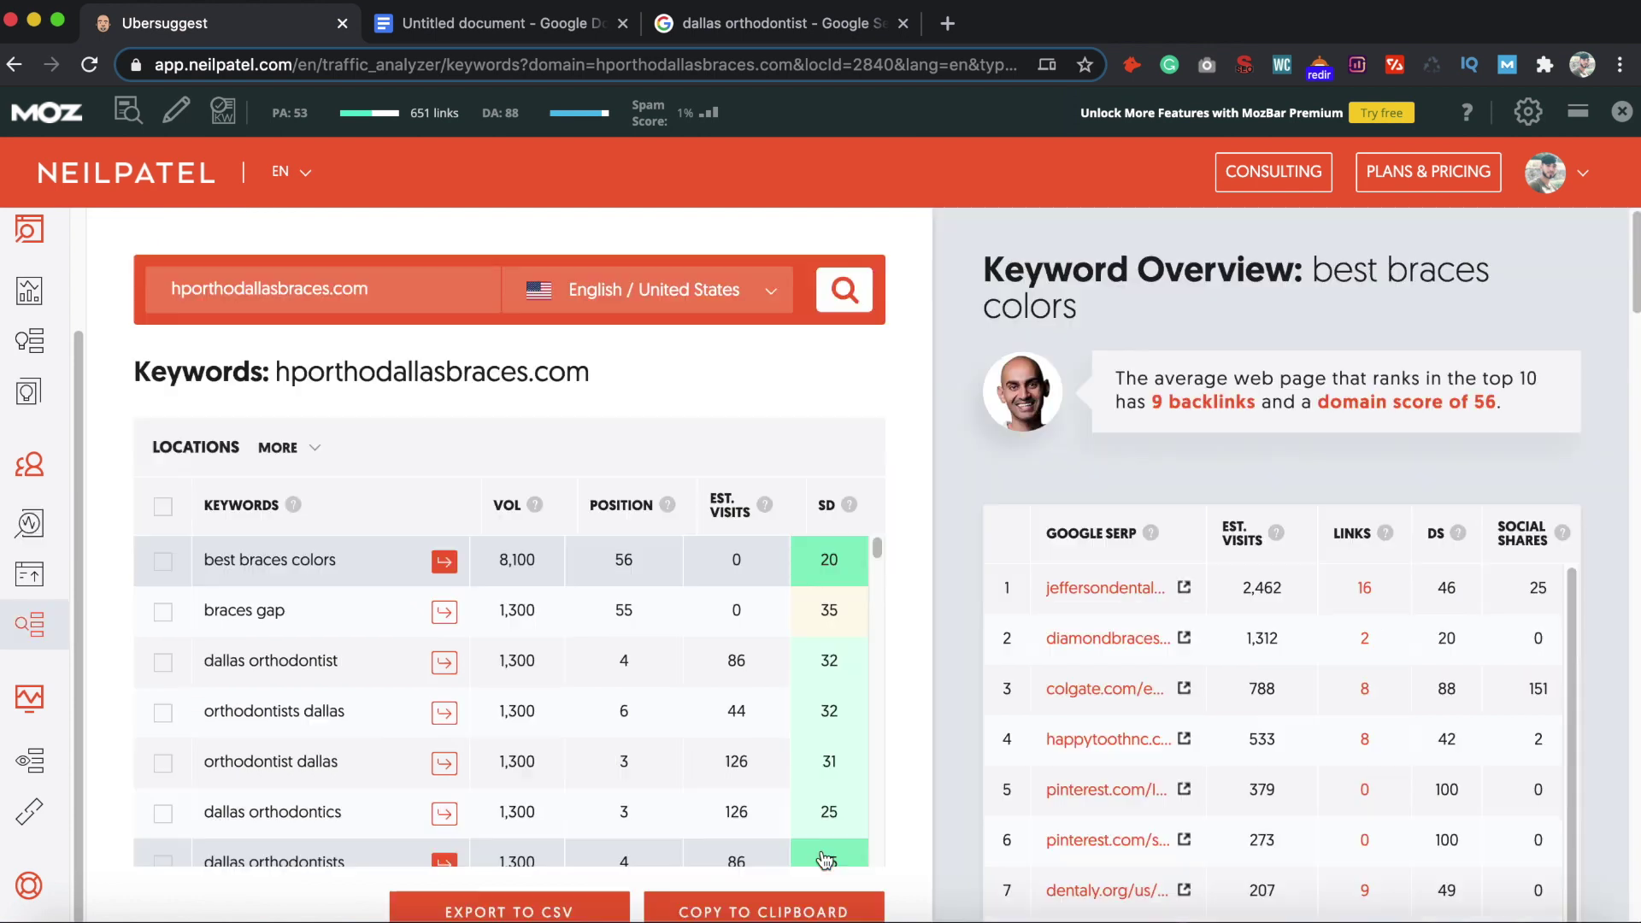
drag(886, 547, 886, 568)
scroll(340, 722, down, 5)
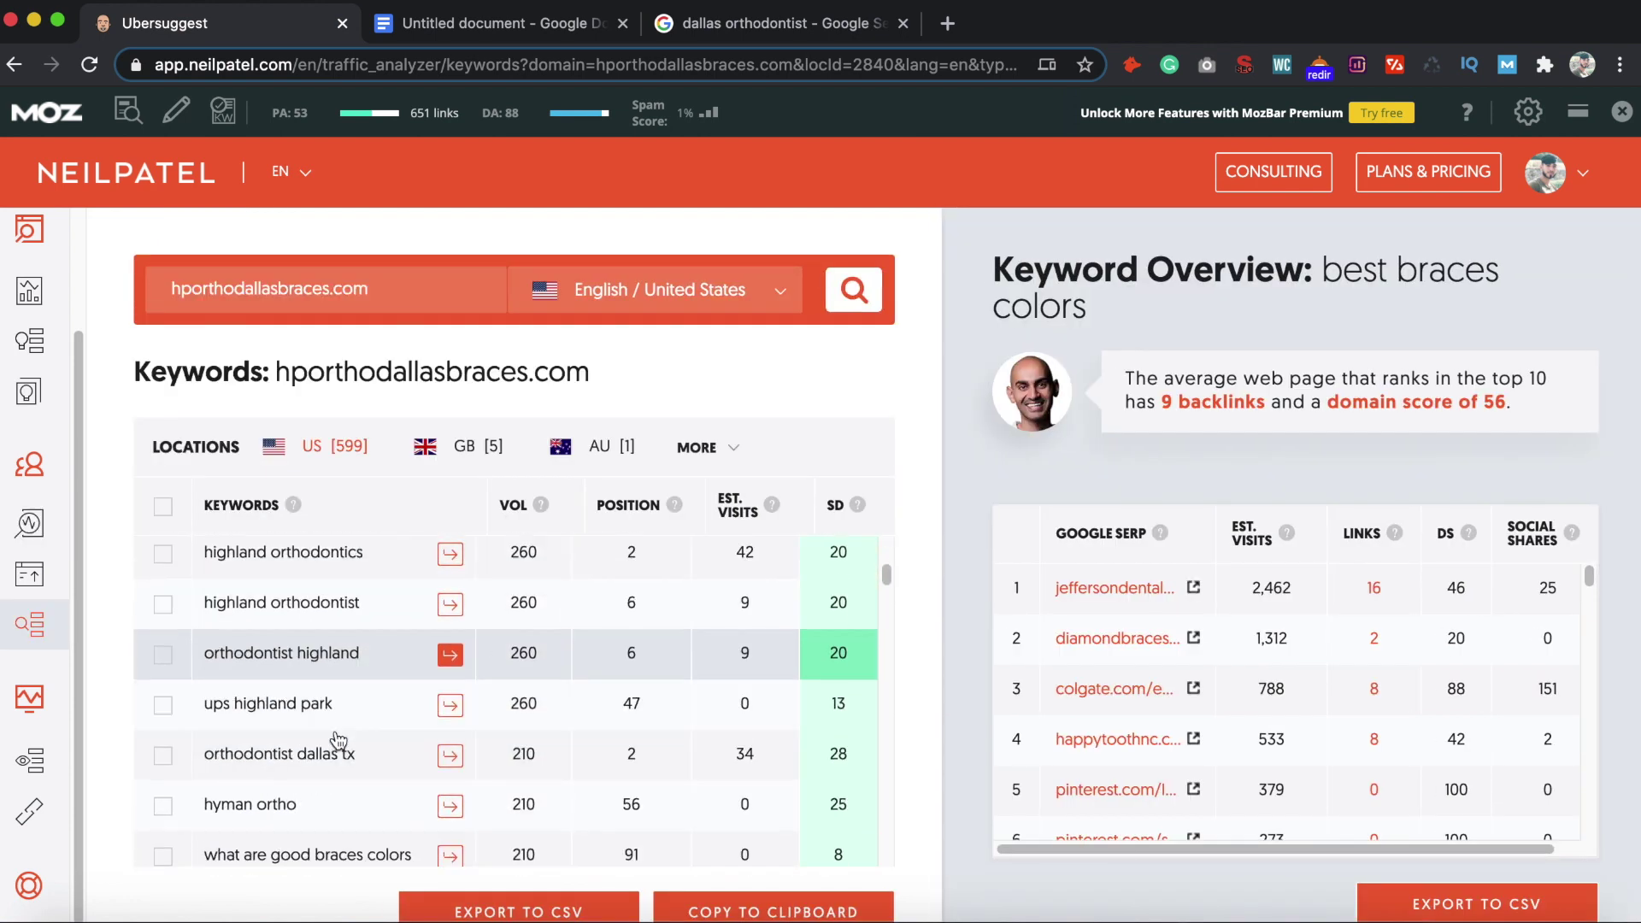
scroll(338, 739, down, 8)
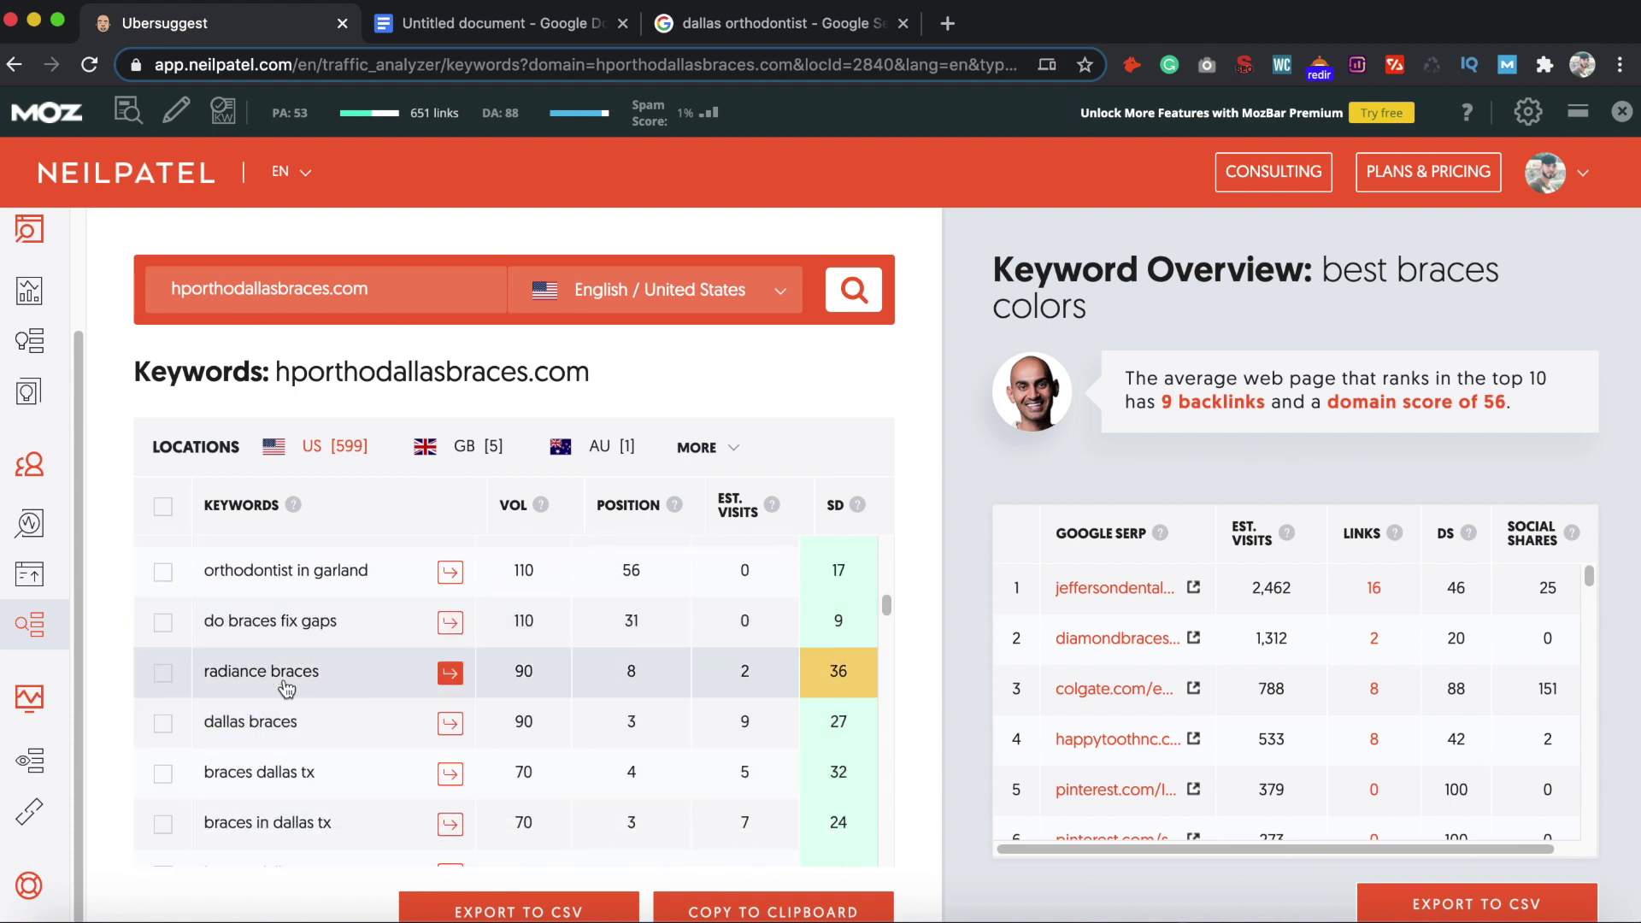
scroll(270, 740, up, 1)
scroll(270, 740, up, 2)
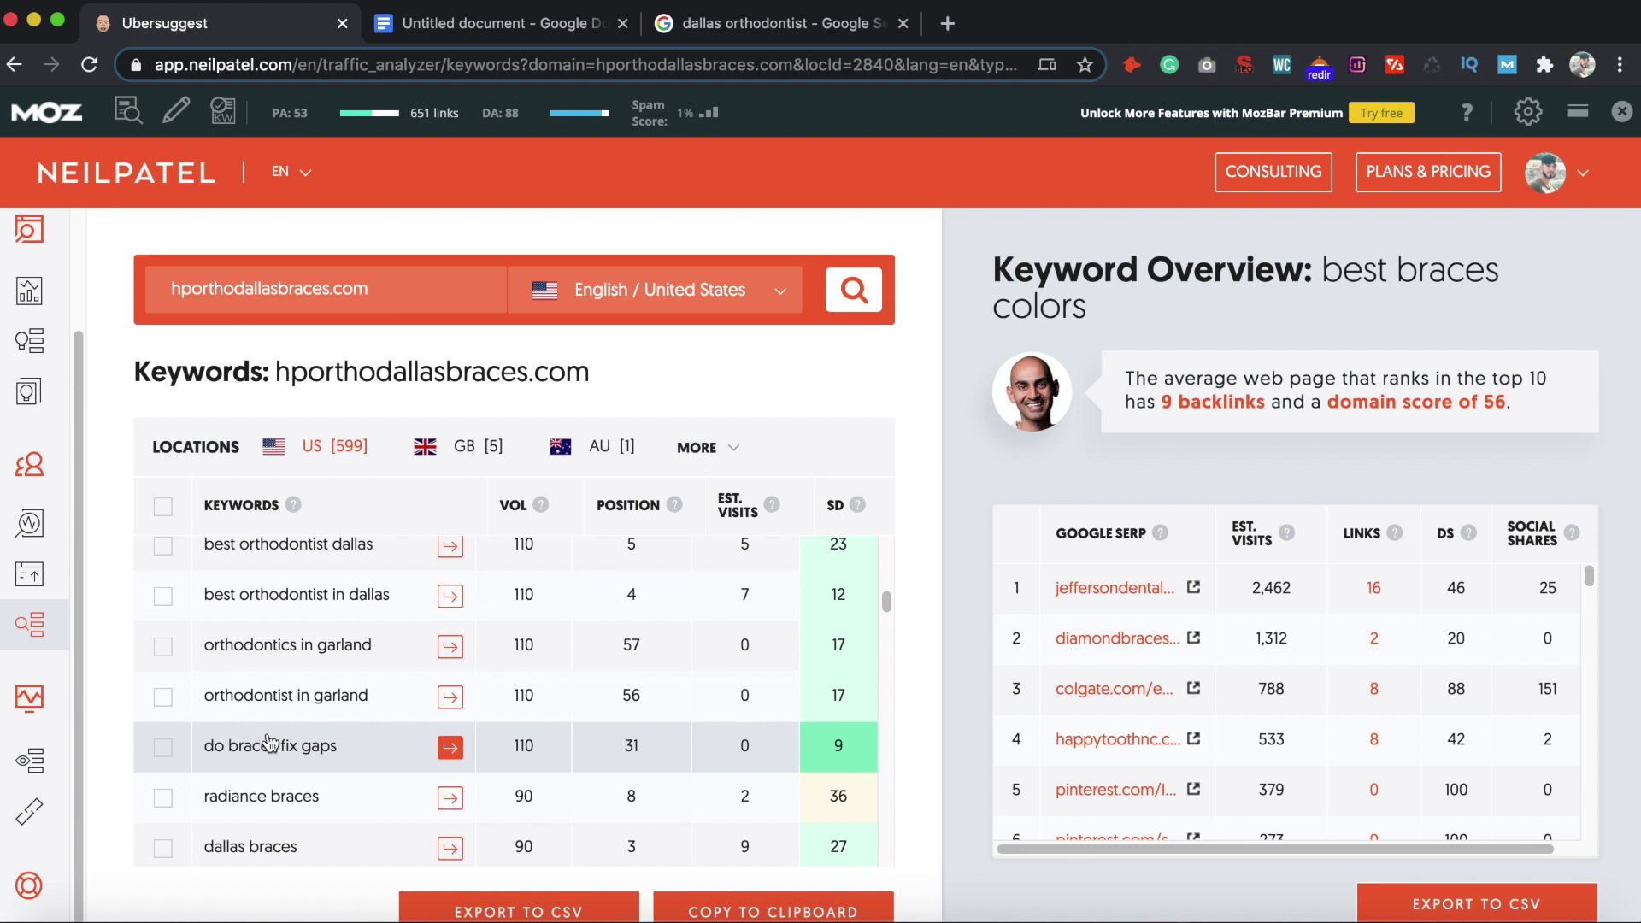
scroll(263, 761, up, 3)
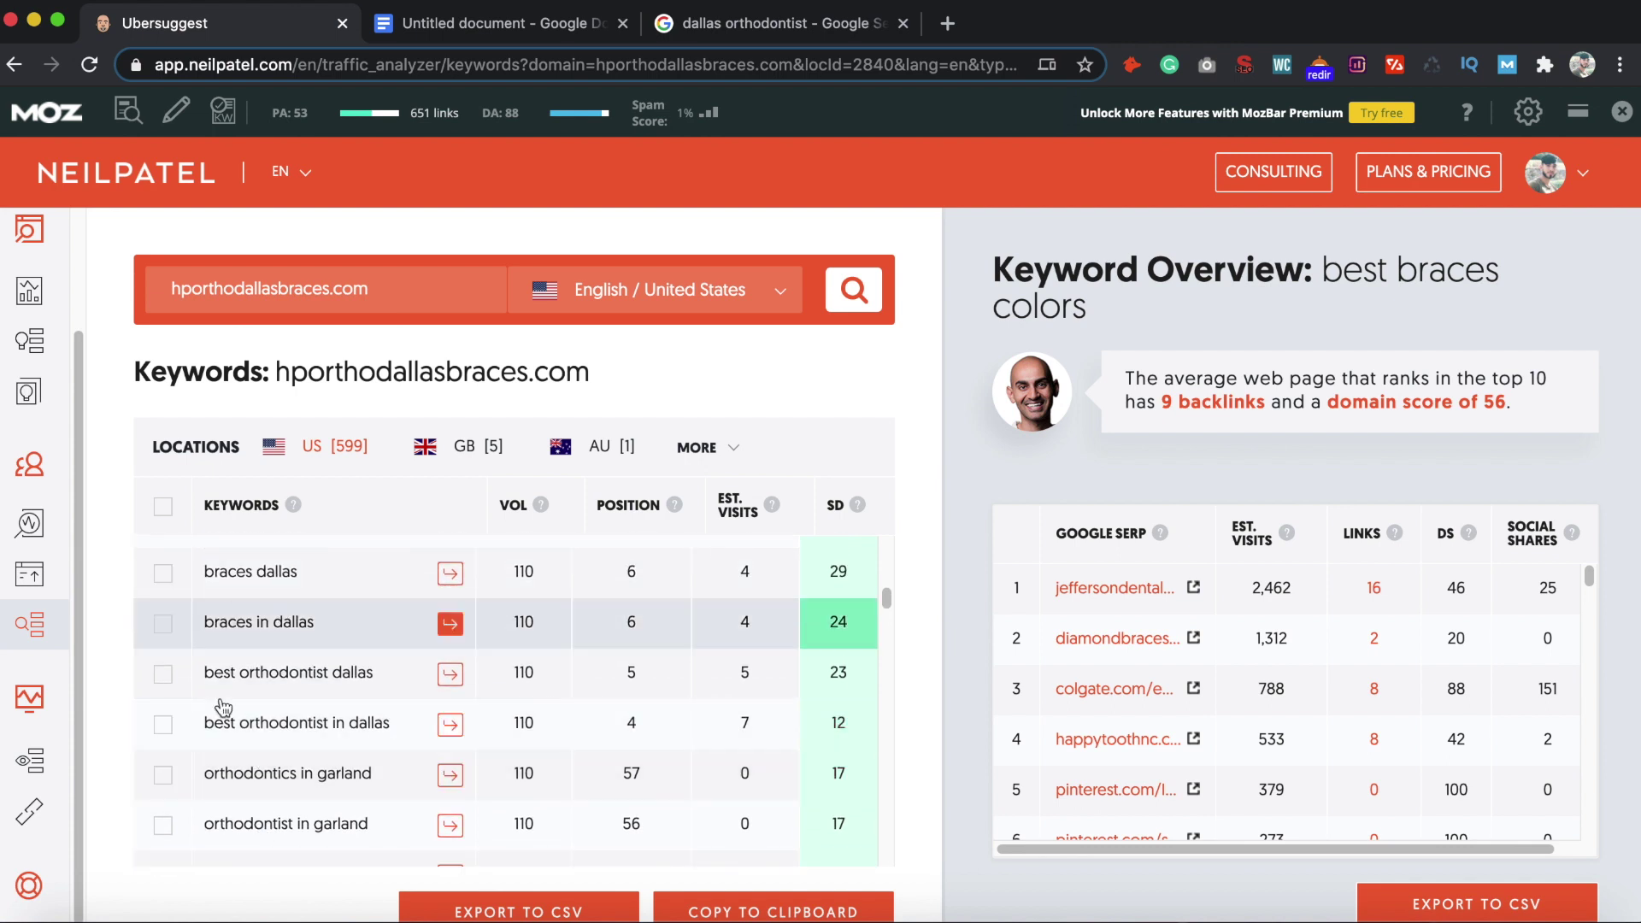
drag(888, 592, 887, 548)
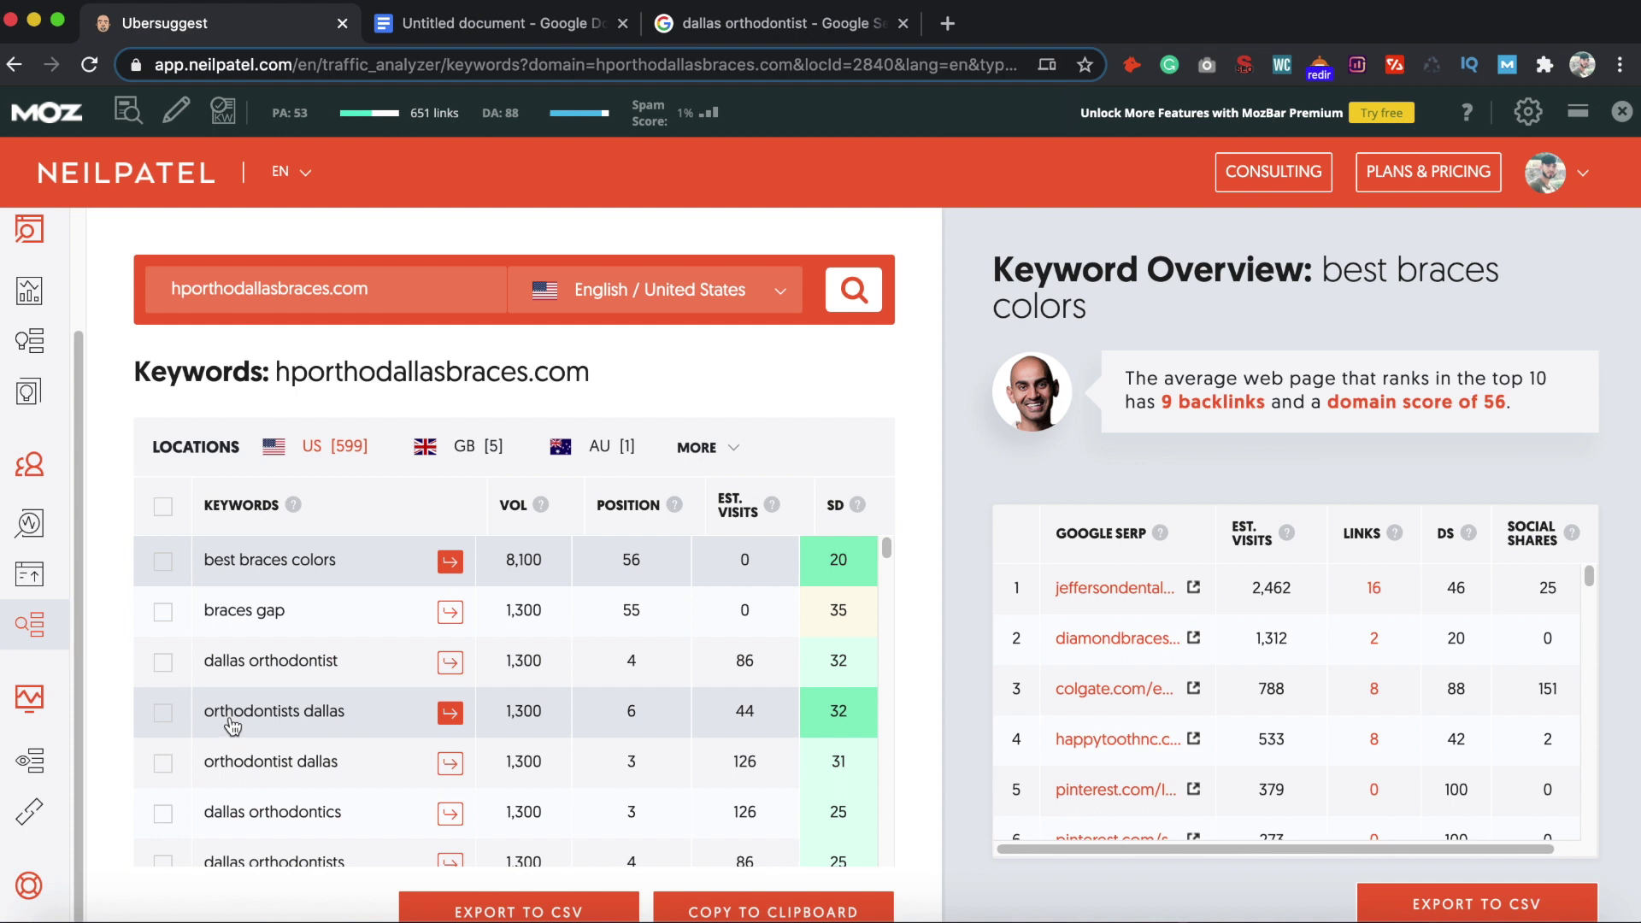
Examine the keyword list from the high-volume Dallas orthodontics terms to "can i drink coffee with braces" and the Dallas TX variants
drag(887, 548, 886, 560)
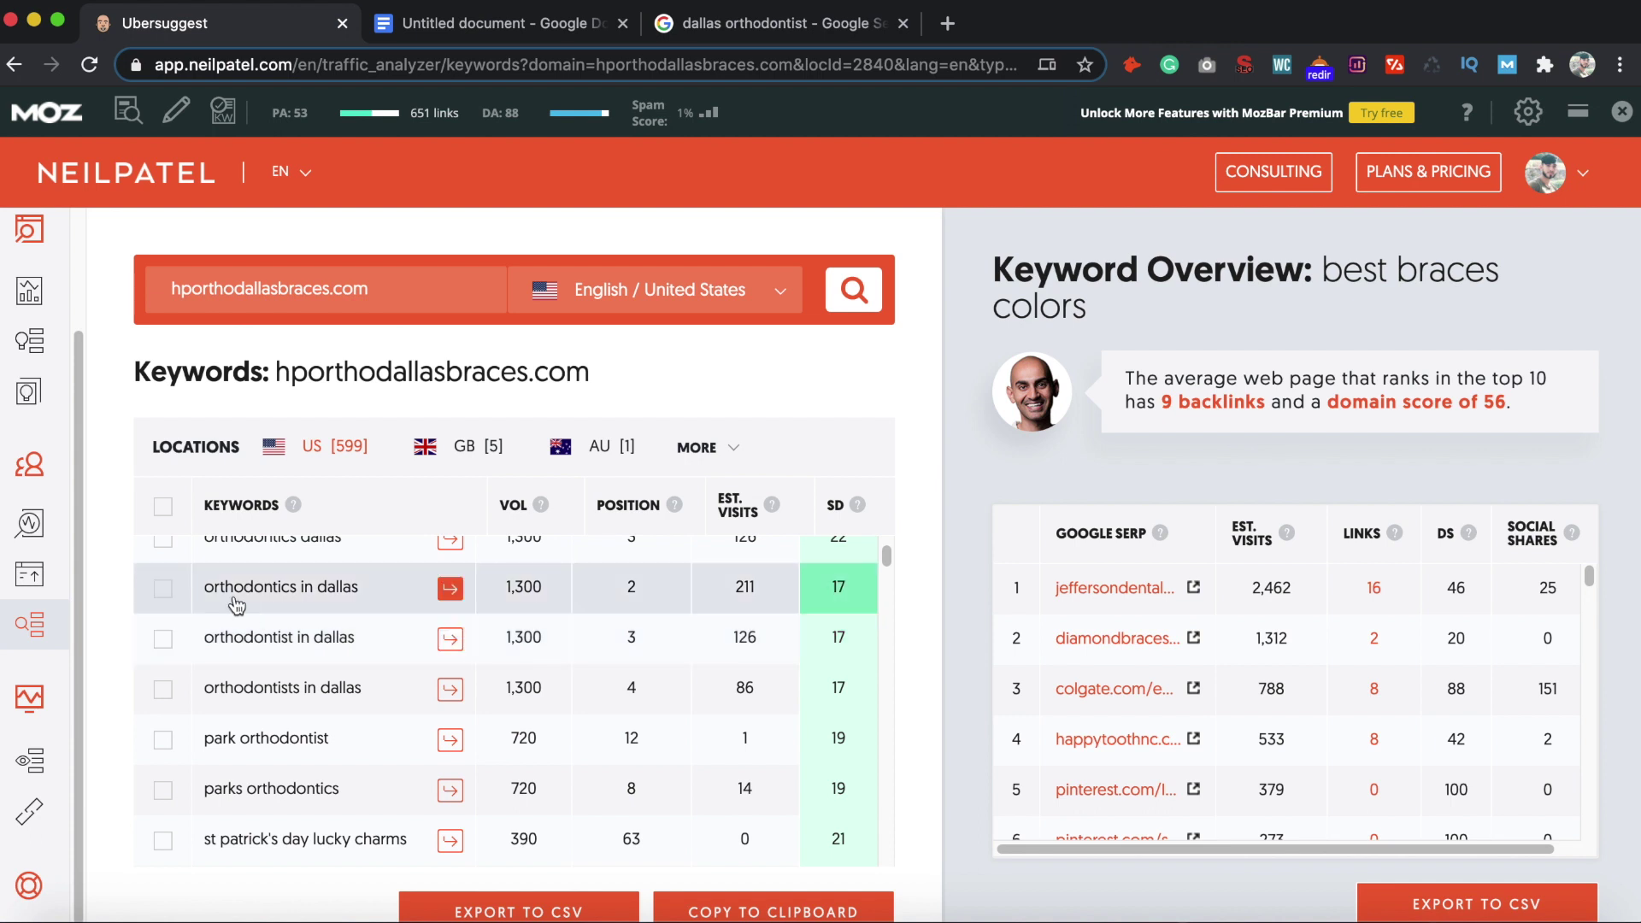
drag(887, 560, 889, 583)
drag(888, 581, 889, 581)
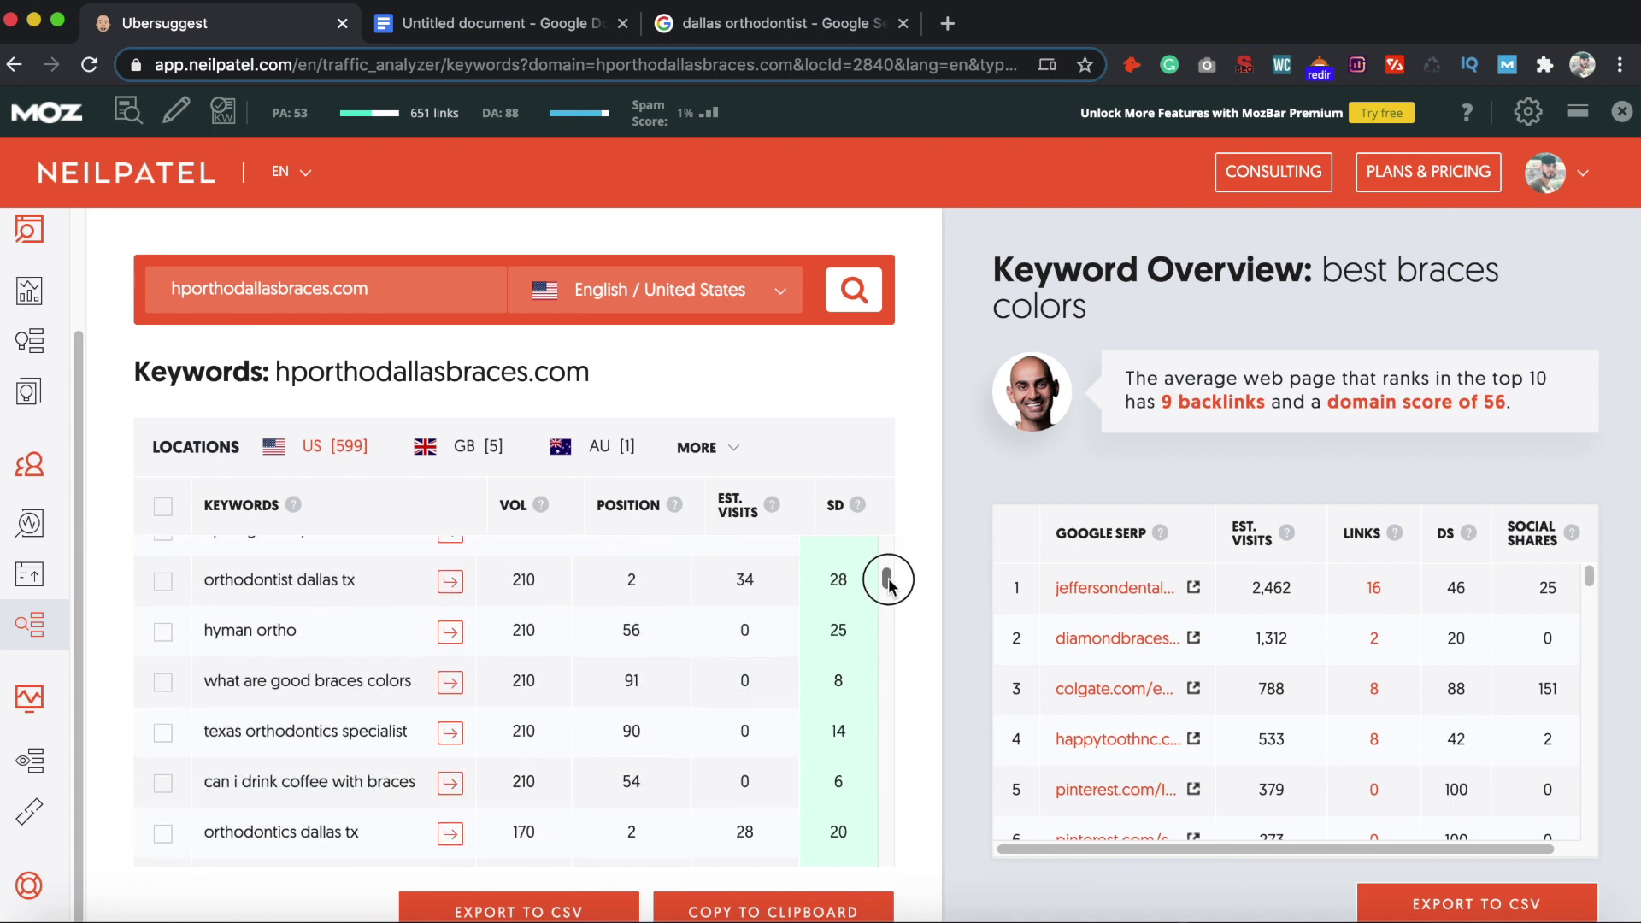
scroll(304, 740, down, 1)
scroll(304, 740, down, 1)
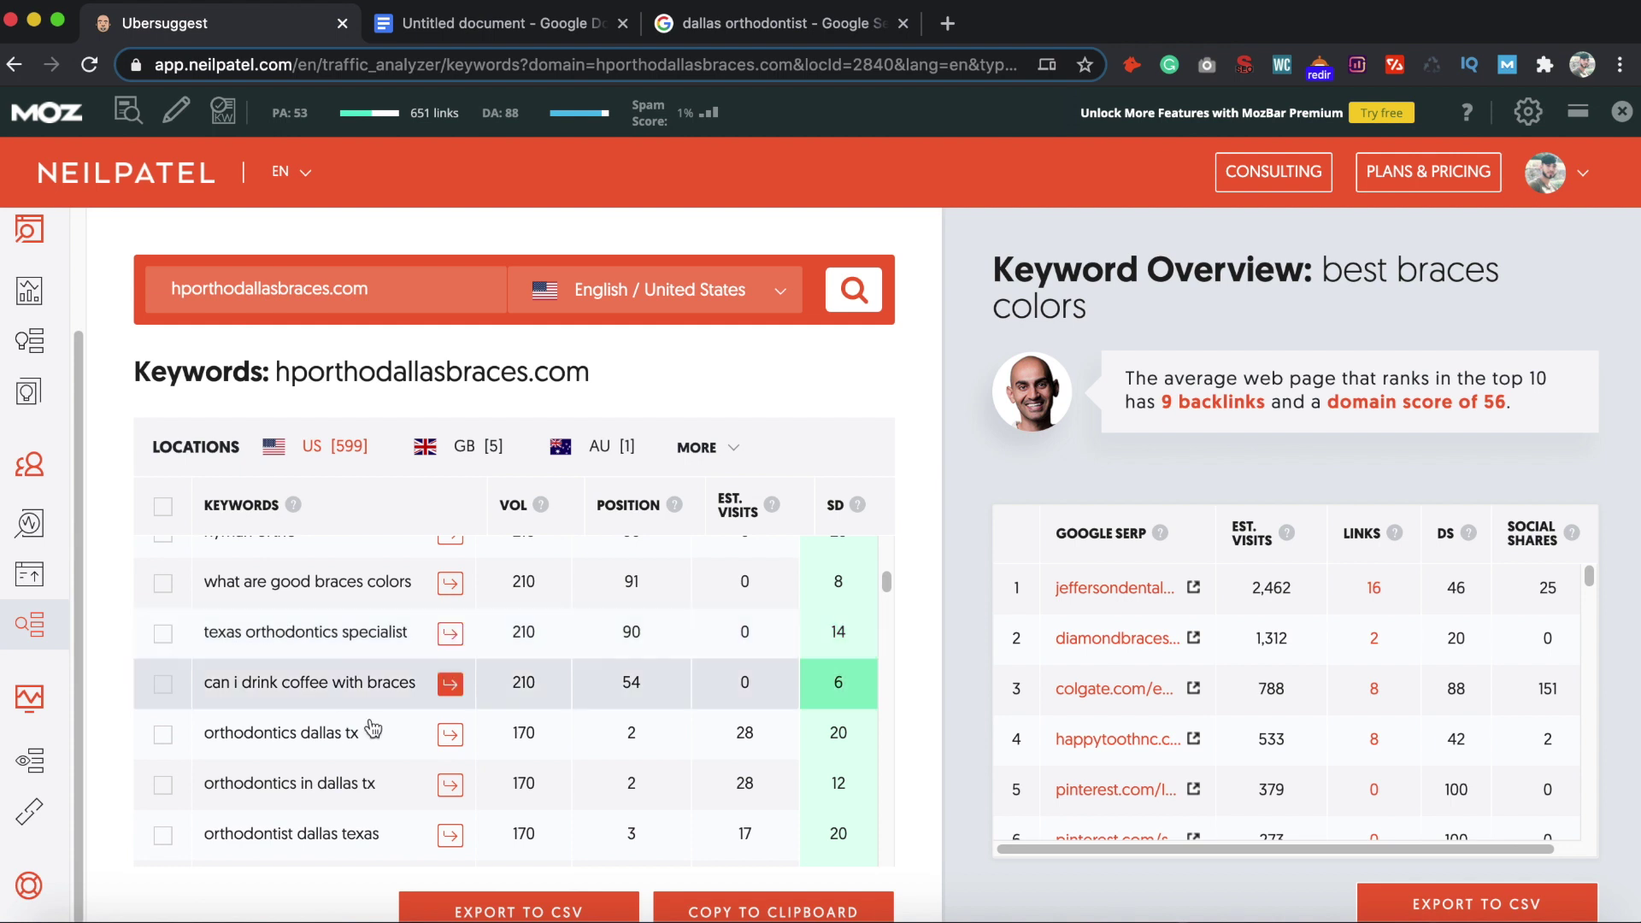
scroll(373, 728, down, 2)
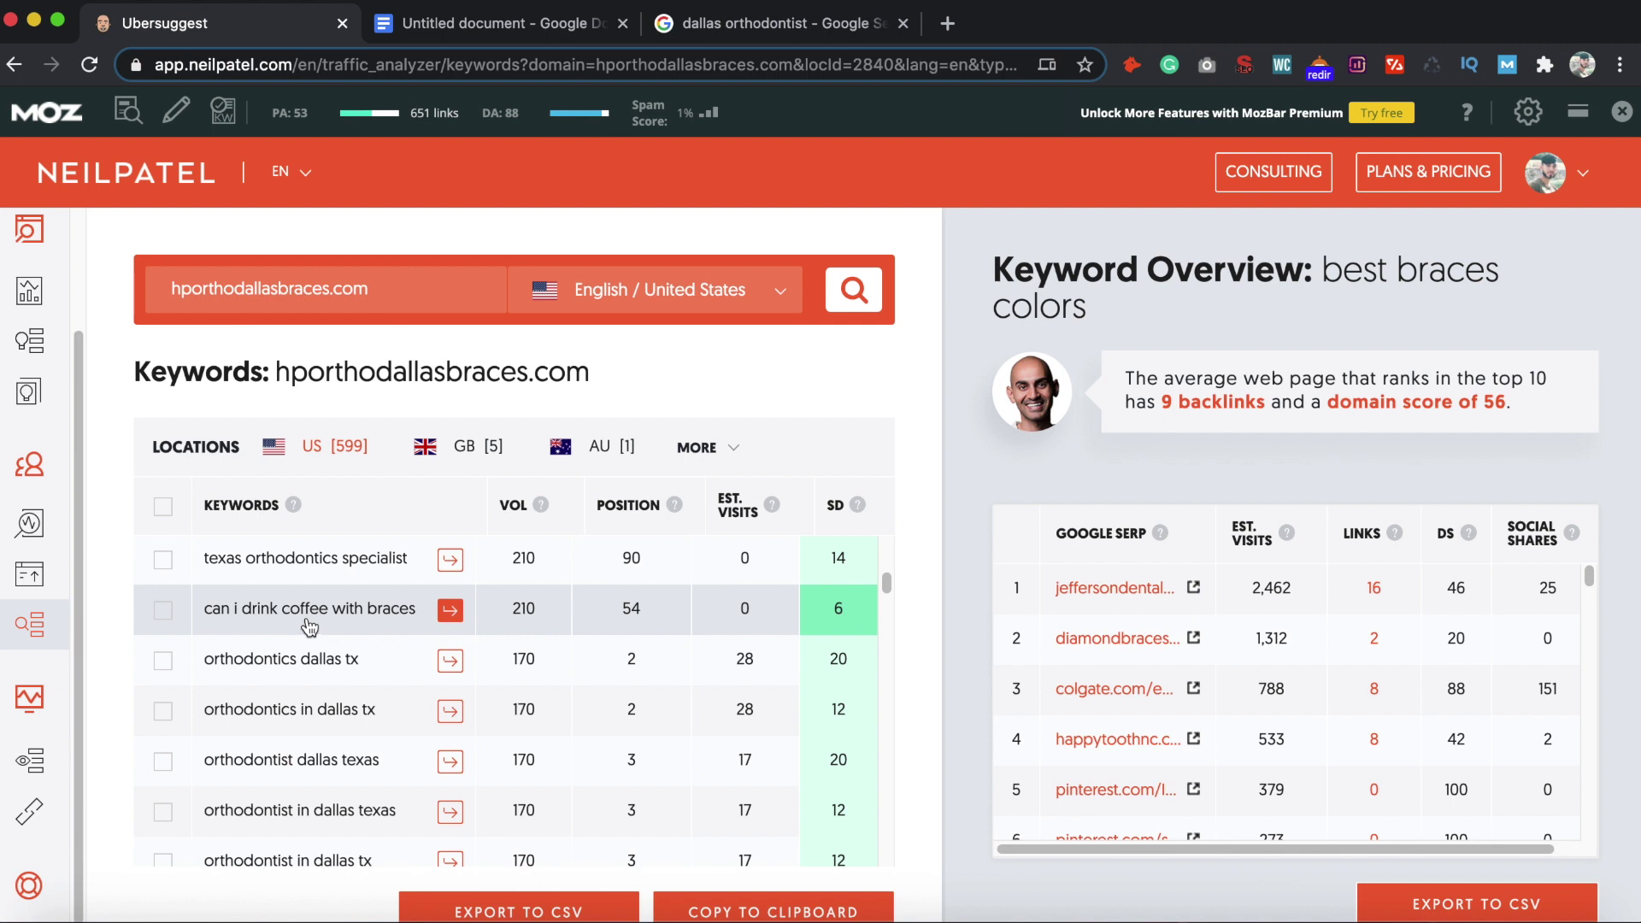
scroll(329, 650, down, 1)
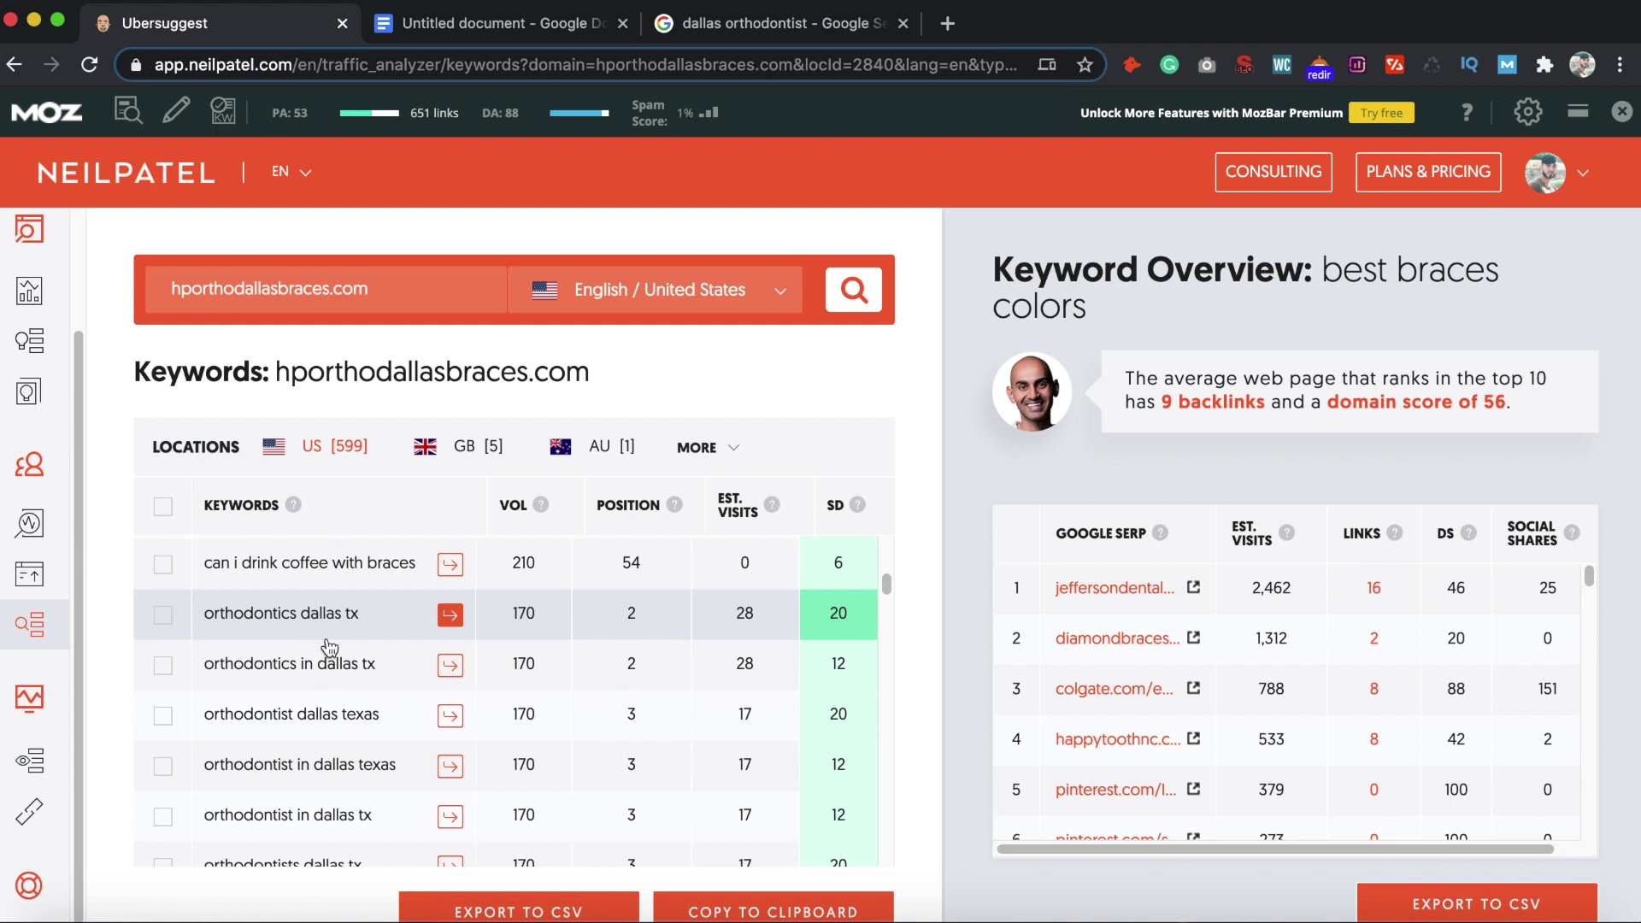
Review the lower-volume keywords, including the Garland and Richardson orthodontist terms, retainer questions and "braces in dallas texas"
scroll(329, 647, down, 3)
scroll(329, 699, down, 5)
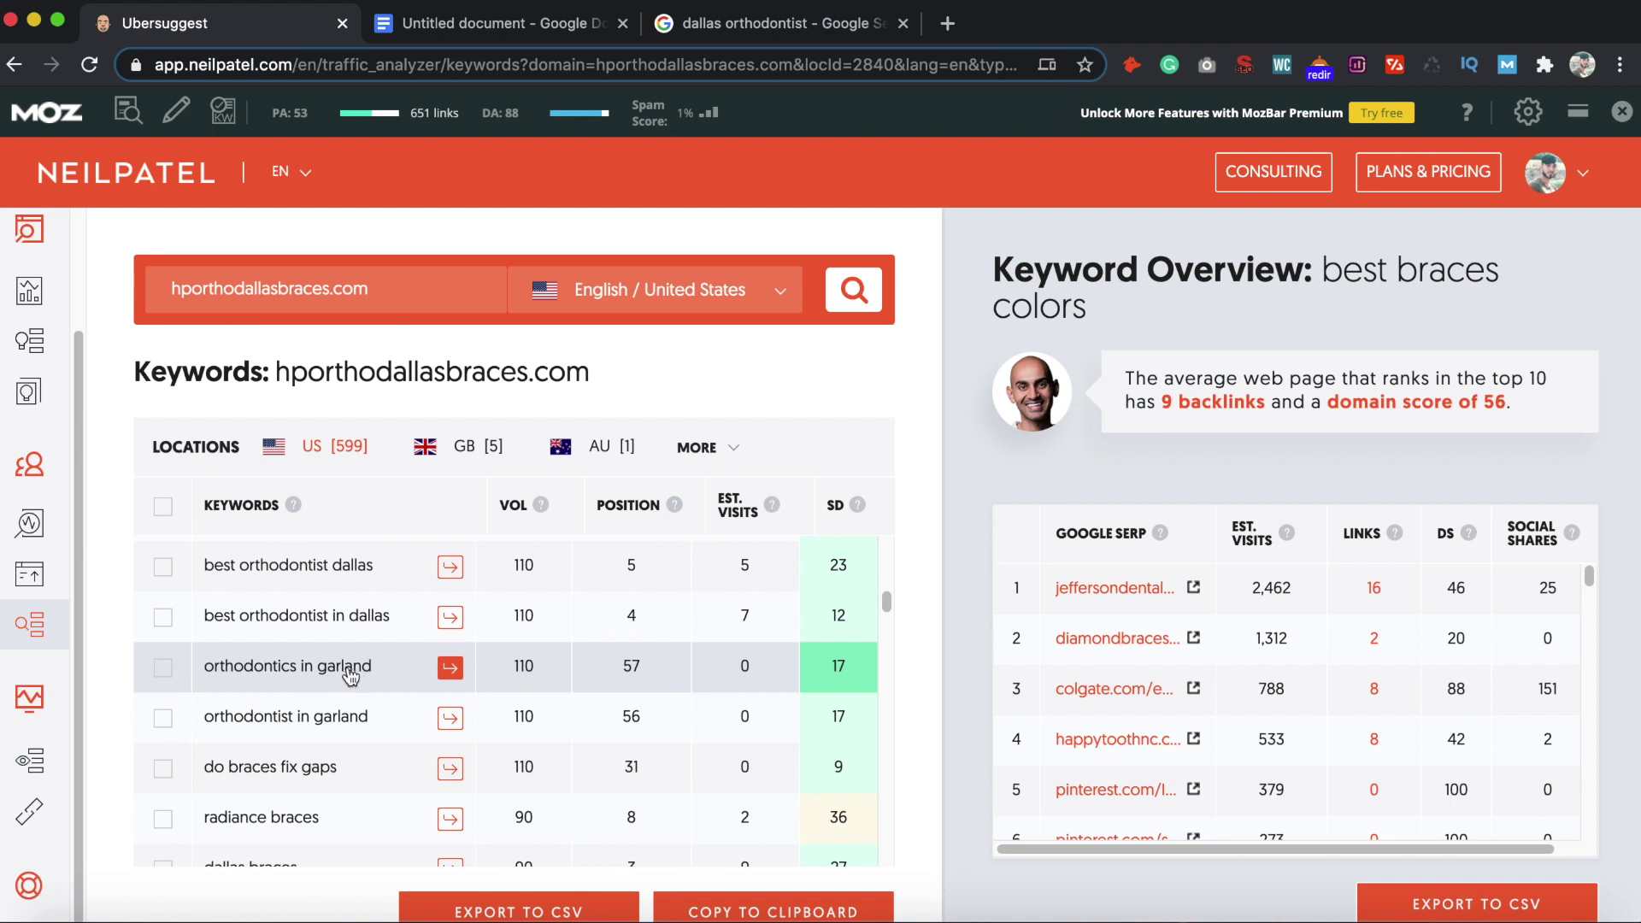
scroll(276, 728, down, 1)
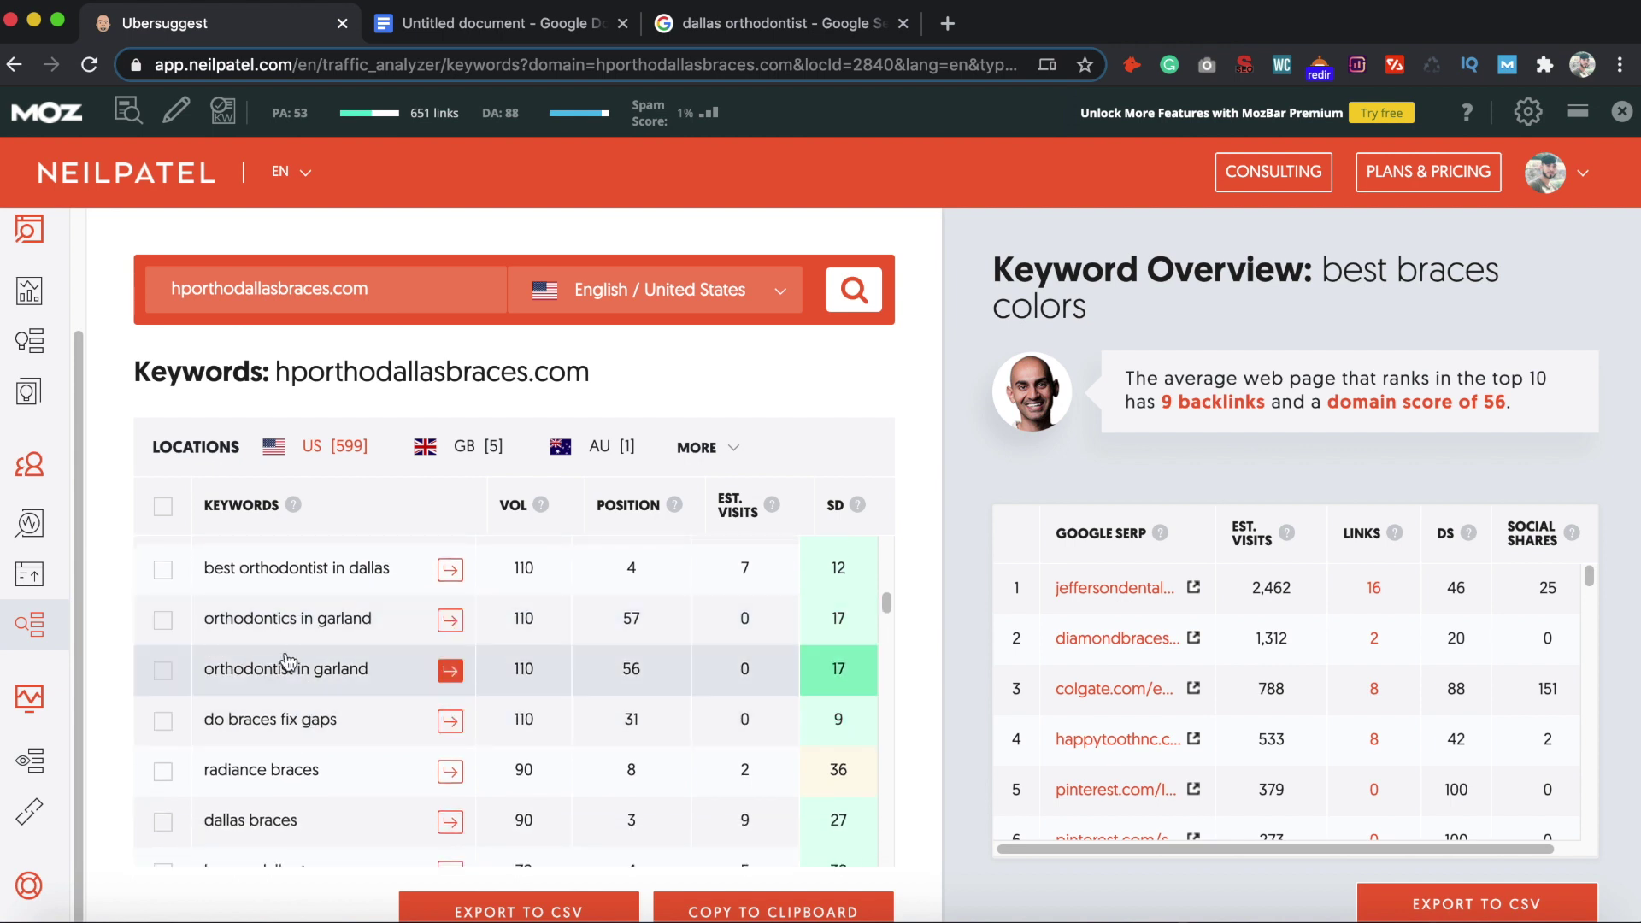
scroll(307, 699, down, 5)
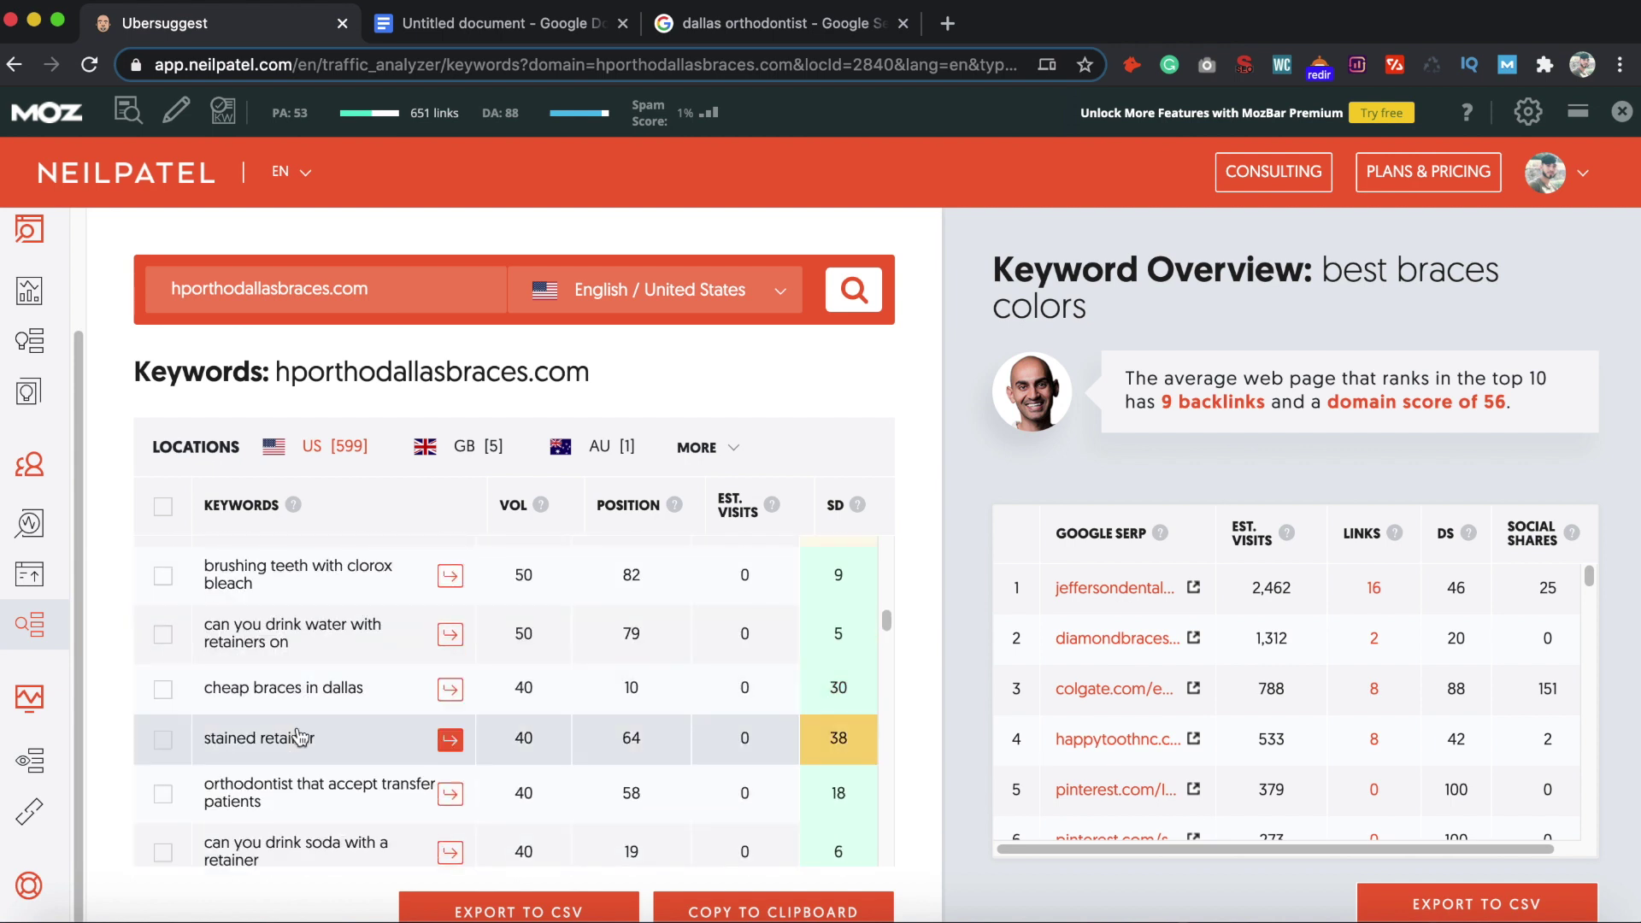
scroll(299, 738, up, 5)
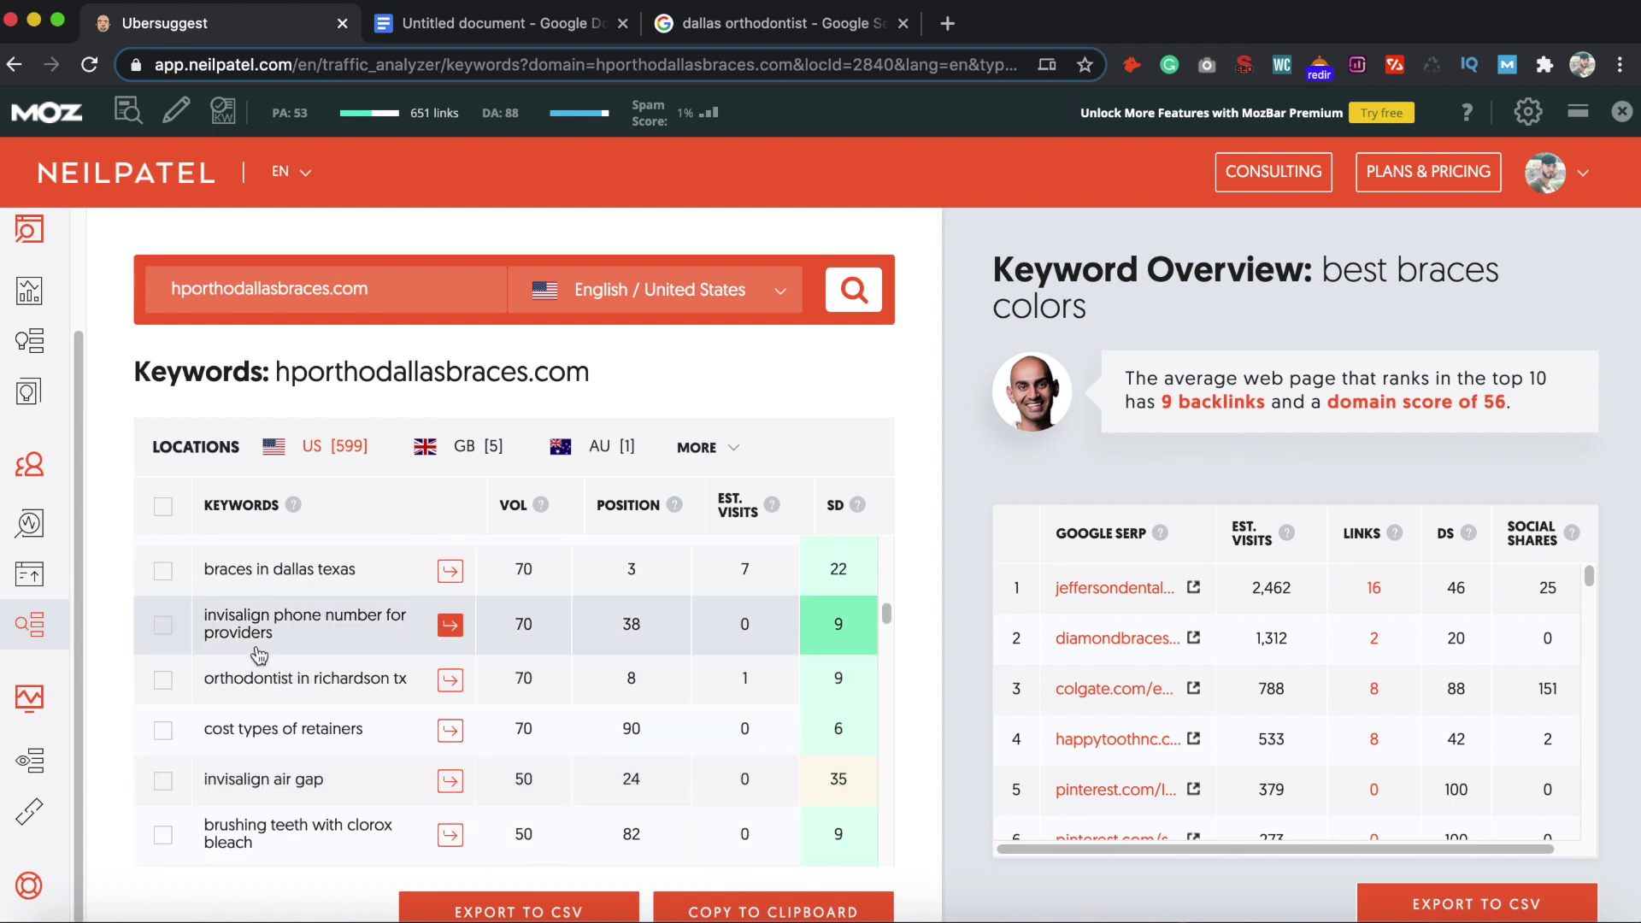
scroll(248, 654, up, 2)
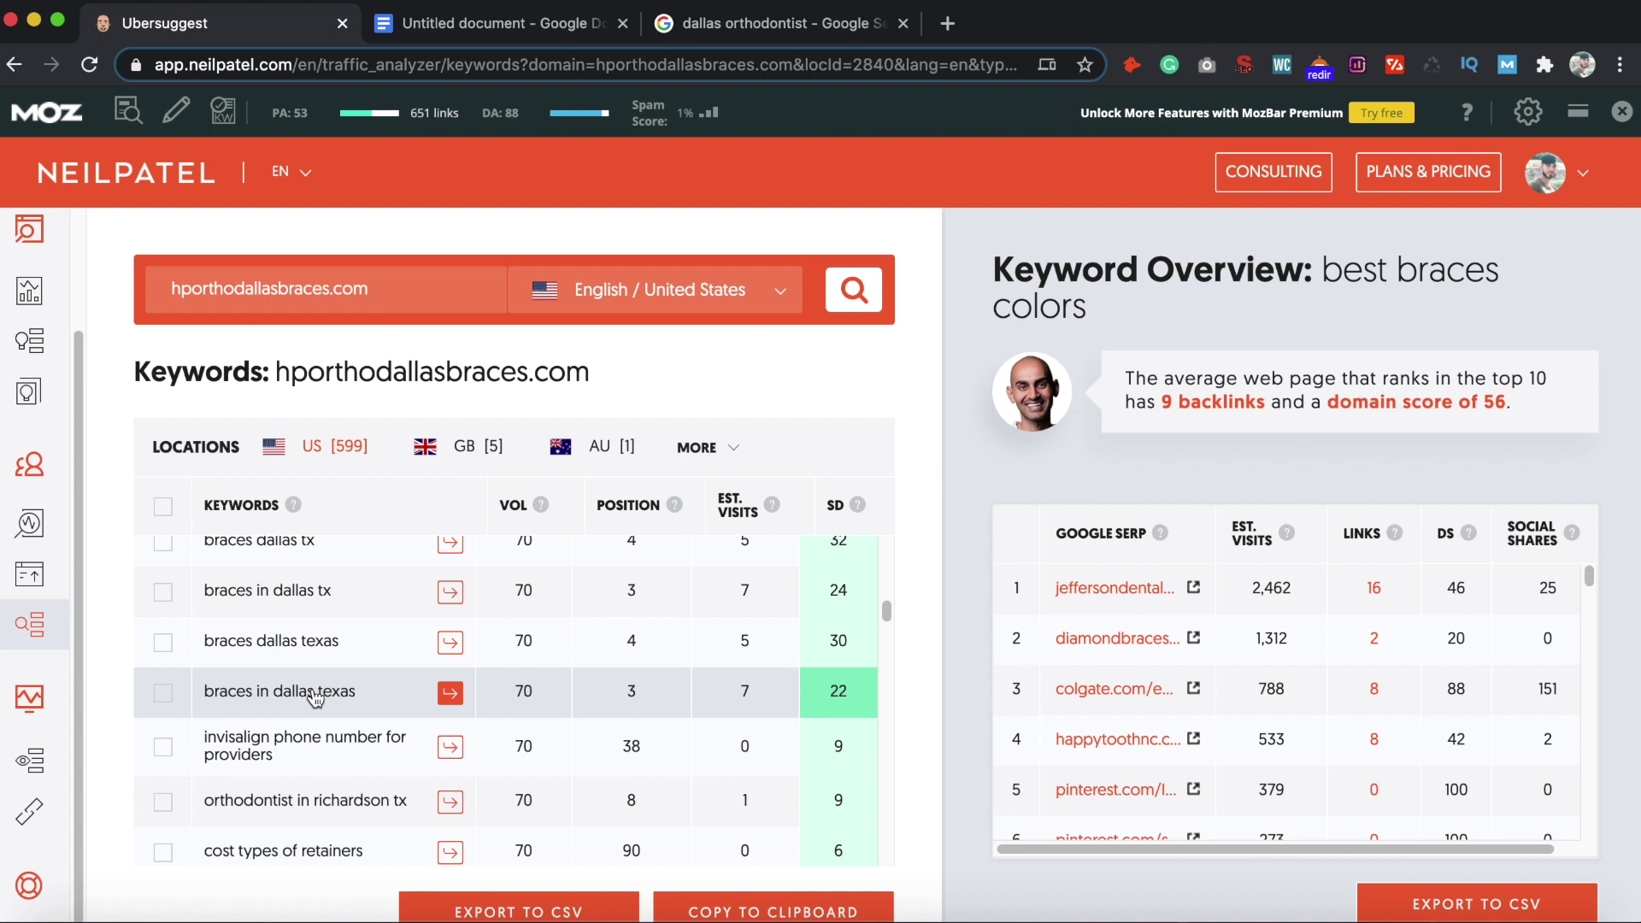
Skim the keywords below "braces in dallas texas", including the retainer and cheap braces terms, and return to the beginning of the list
scroll(321, 709, down, 2)
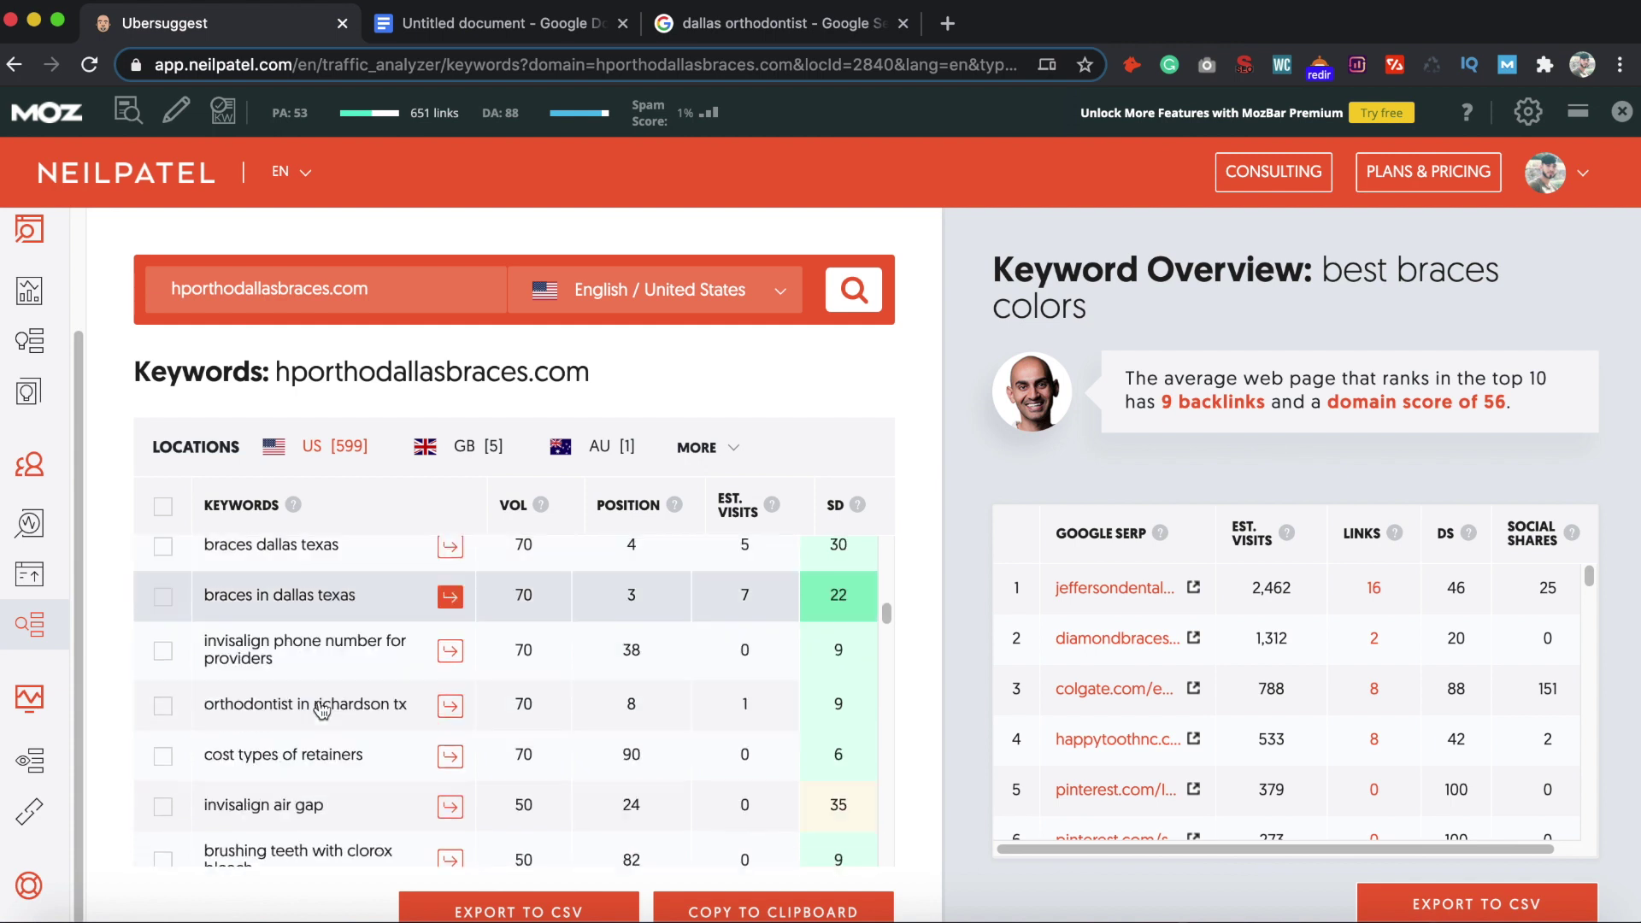
scroll(322, 709, down, 6)
scroll(291, 727, up, 3)
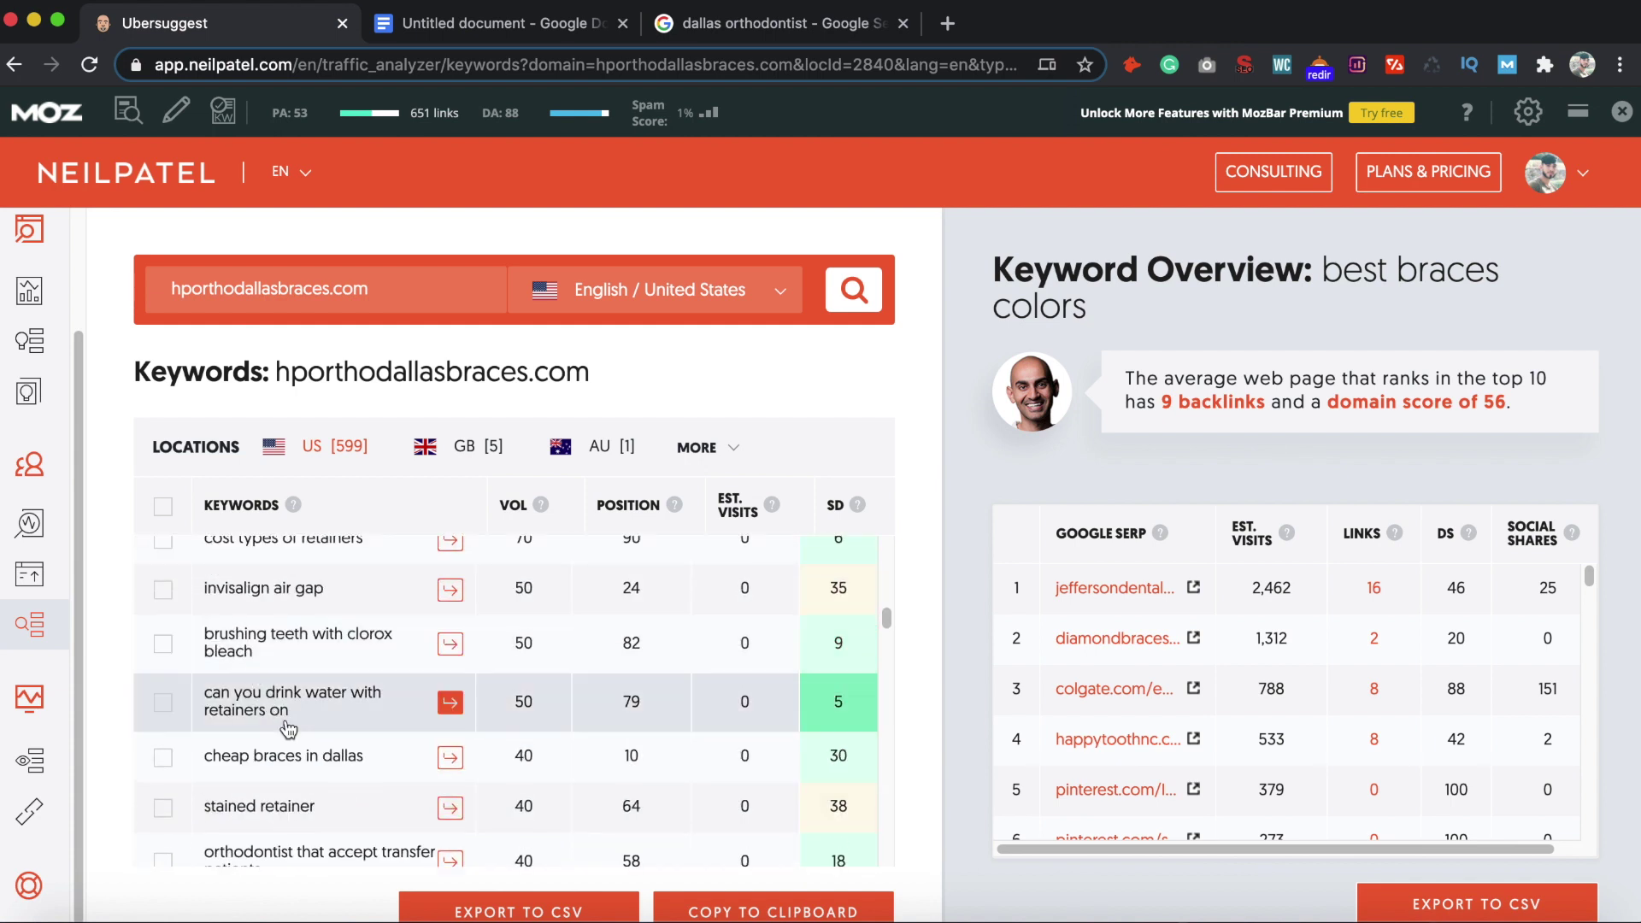
scroll(291, 726, up, 10)
scroll(318, 720, up, 8)
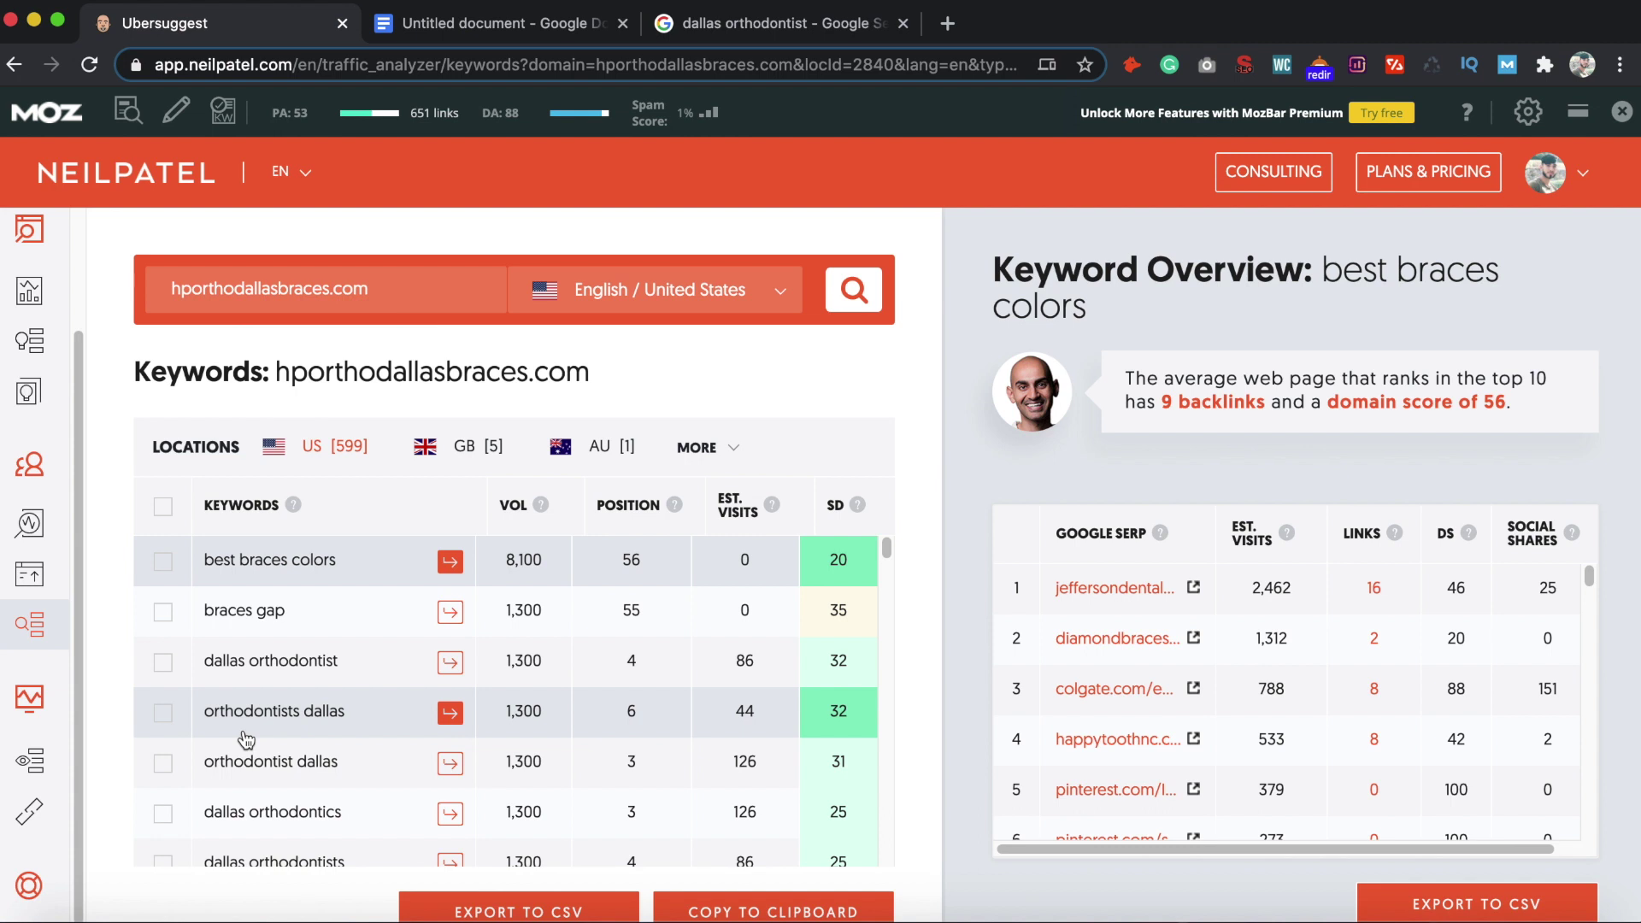
Consult the checklist in the Google Docs tab, return to Ubersuggest and open the top traffic pages of hporthodallasbraces.com
click(528, 20)
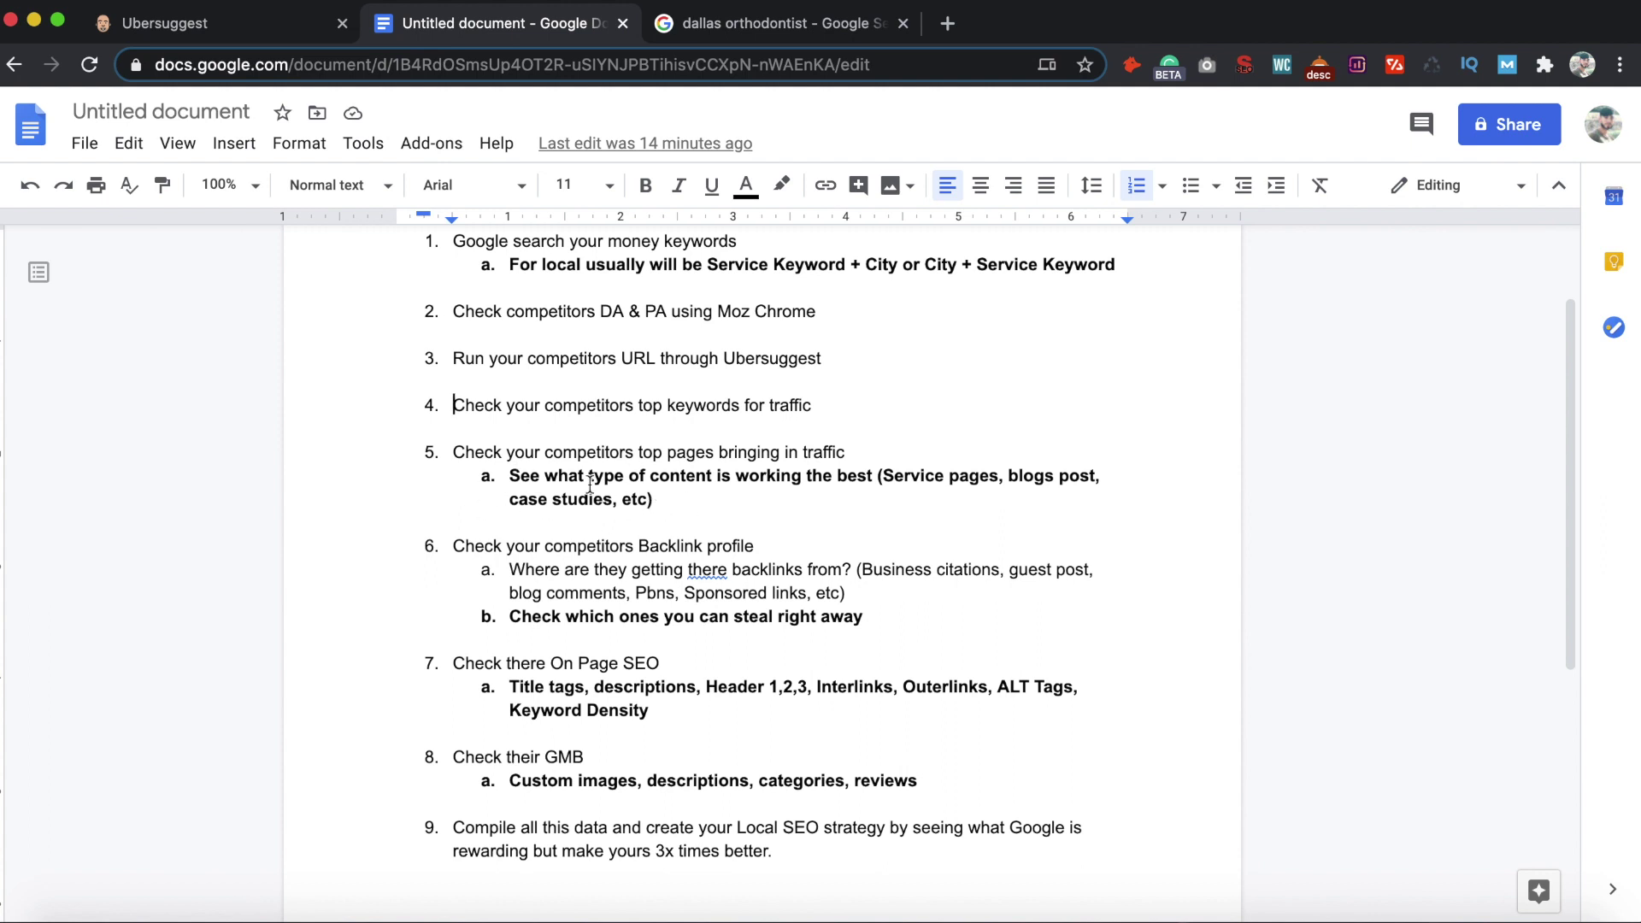
click(240, 24)
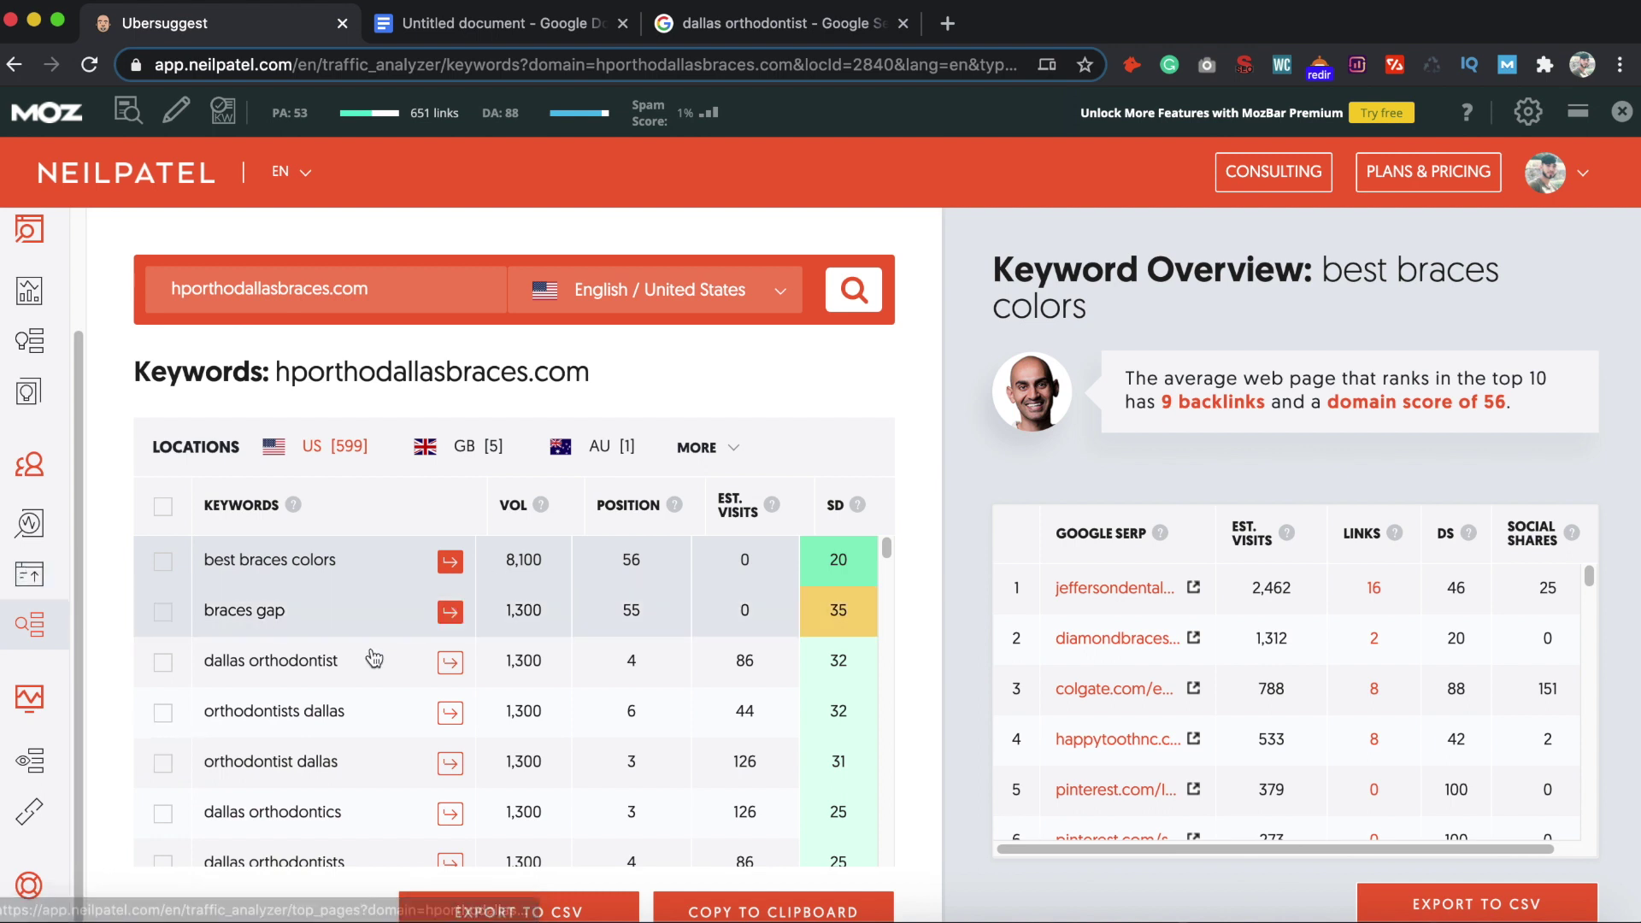
click(29, 588)
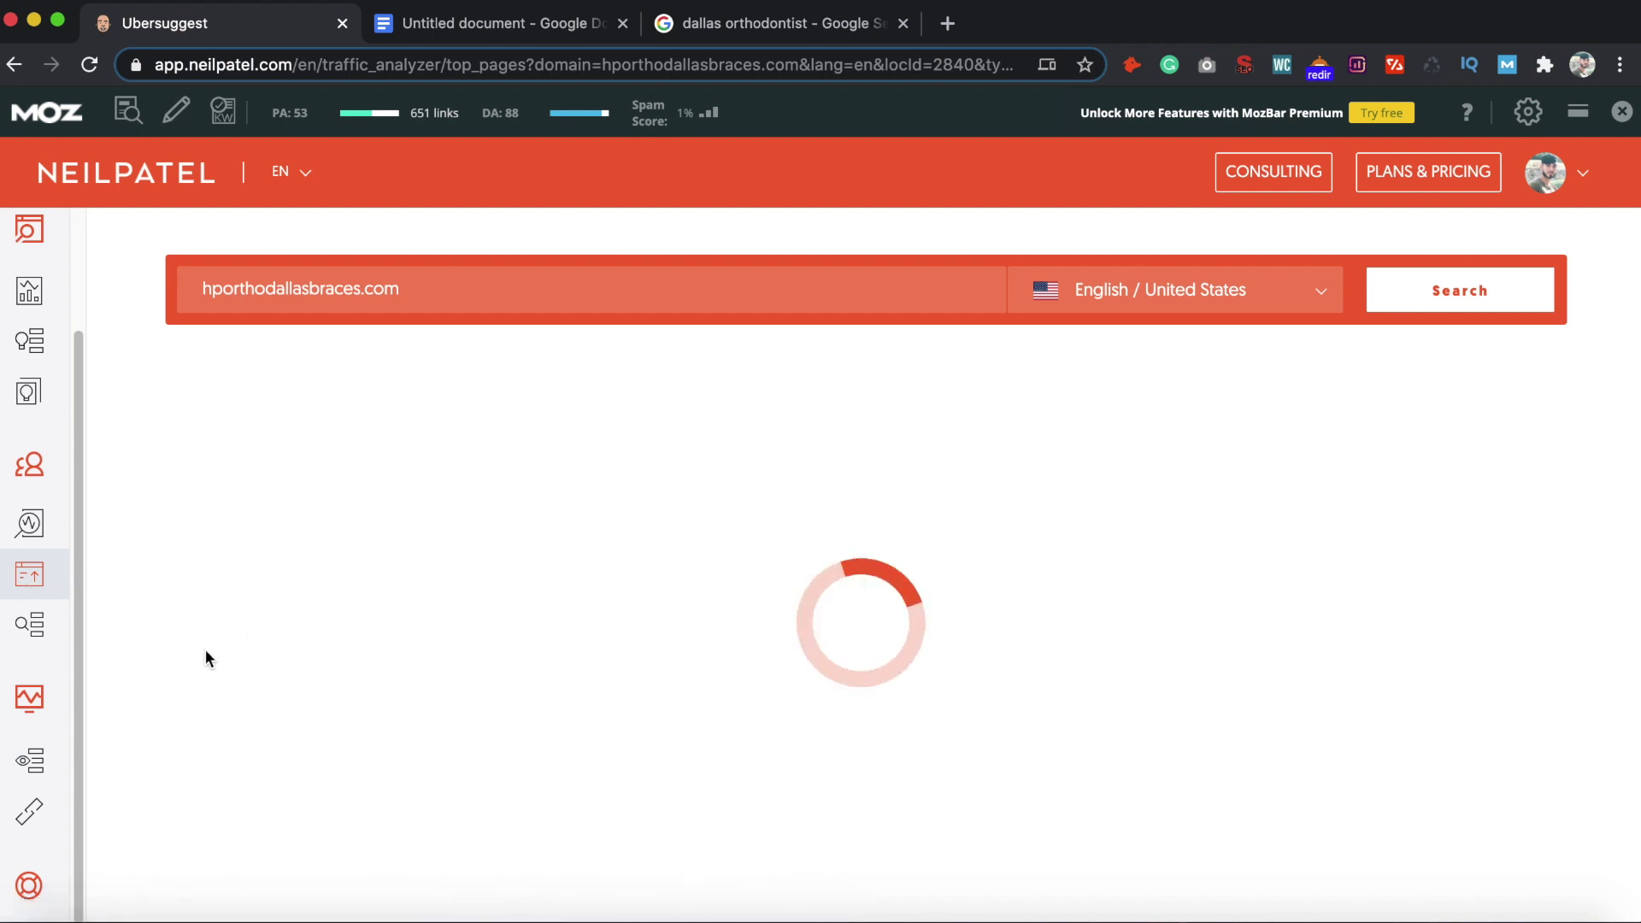
scroll(172, 637, down, 3)
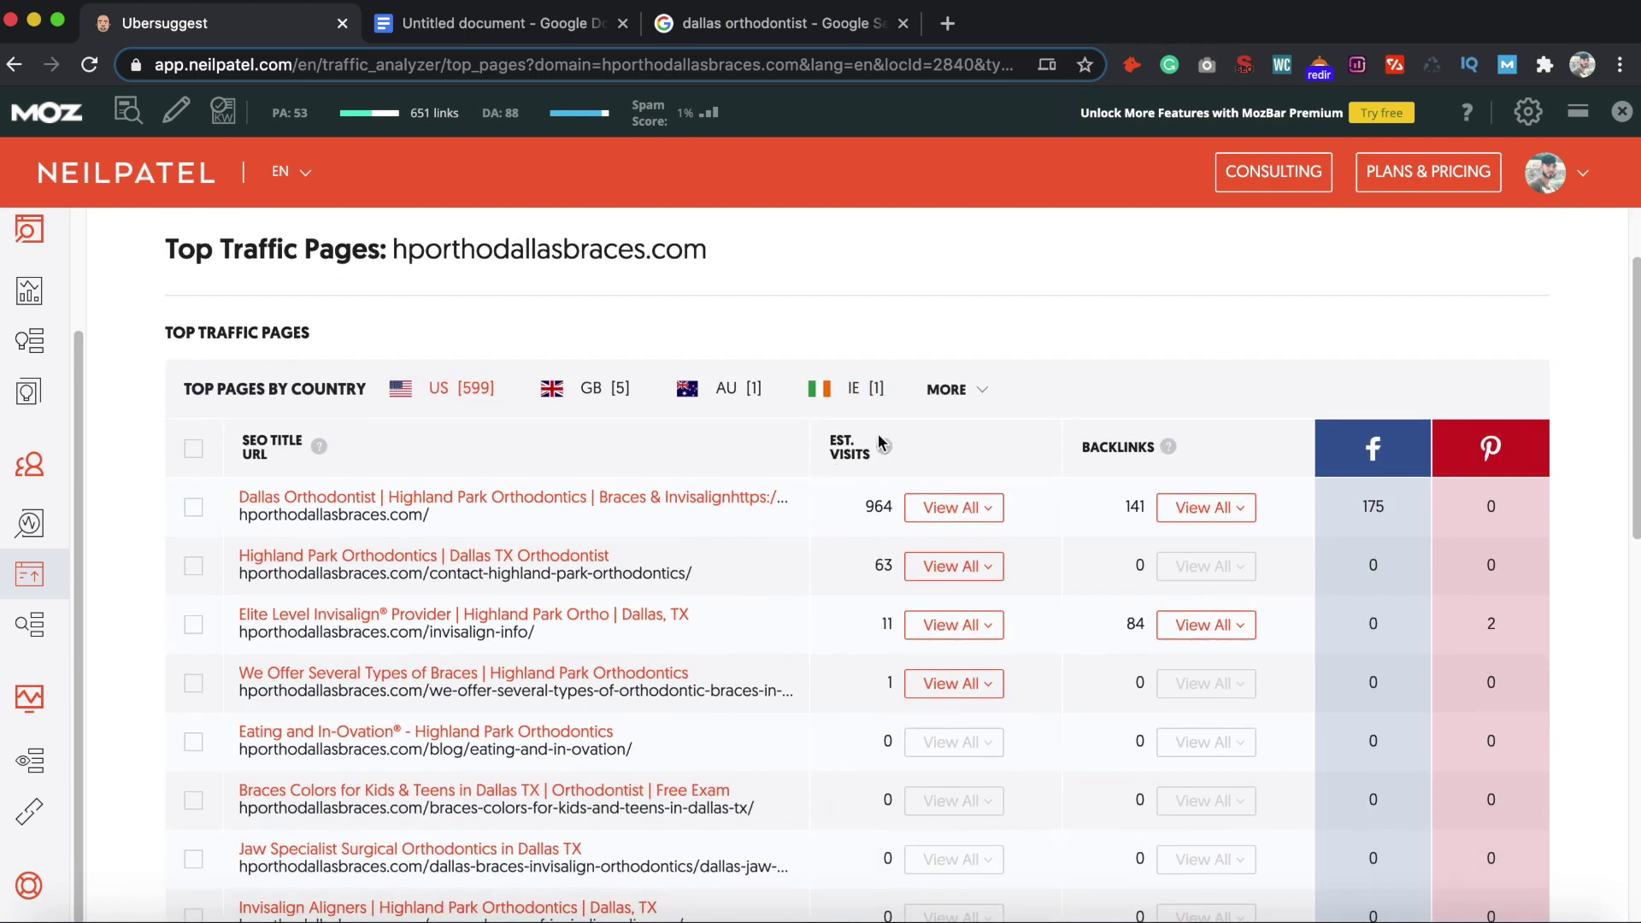
click(852, 450)
scroll(410, 565, down, 2)
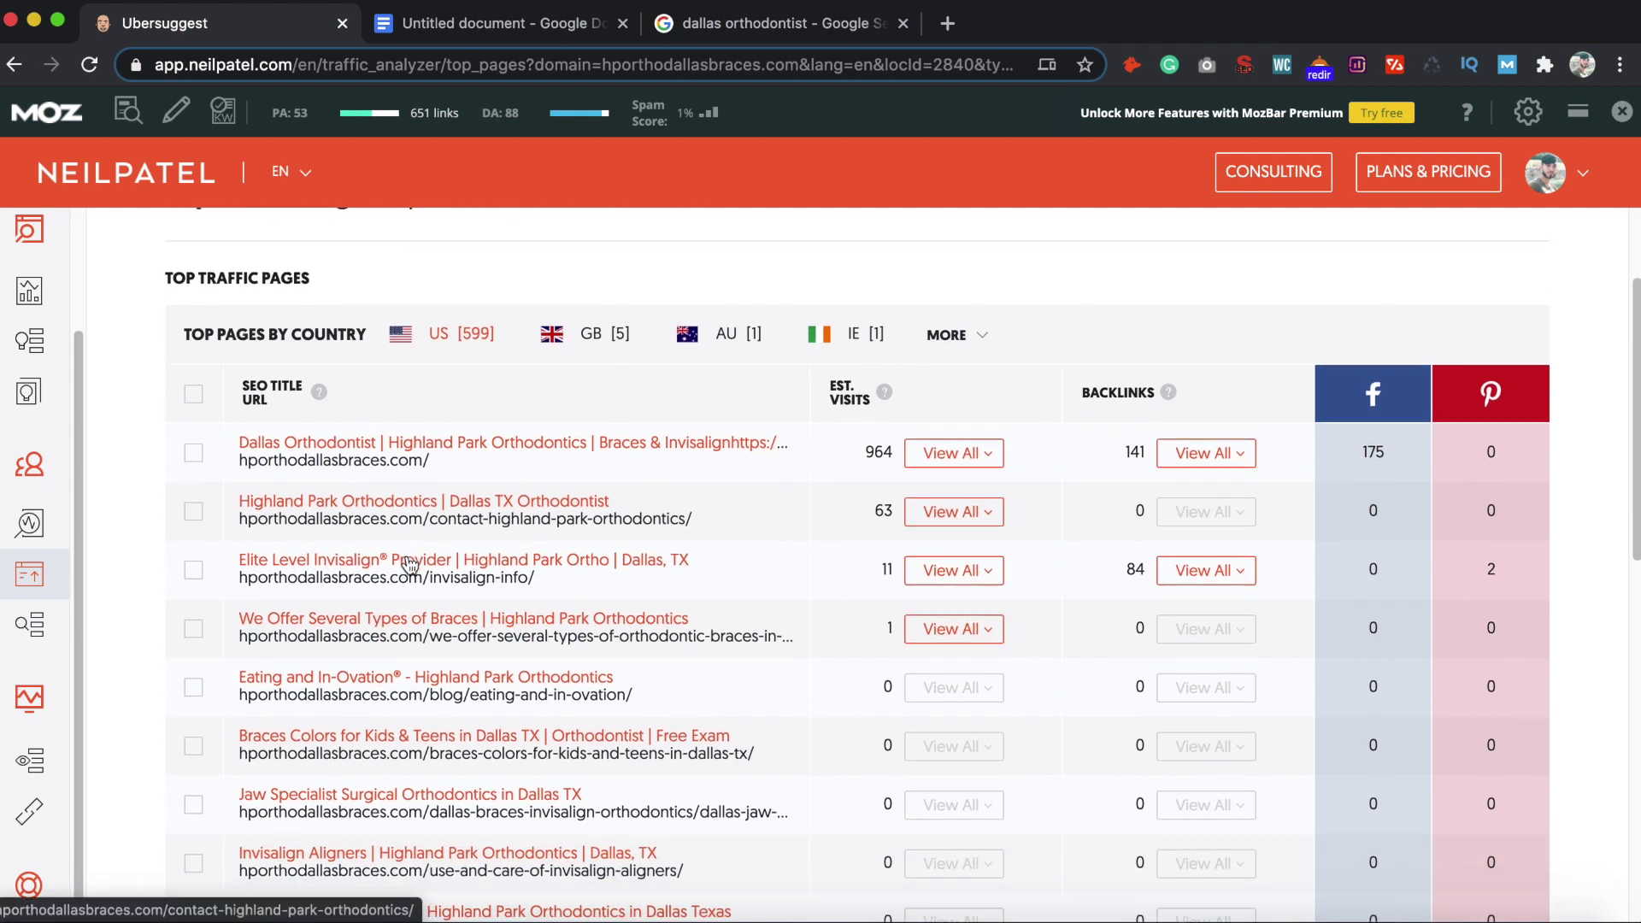
Highlight the contact-highland-park-orthodontics part of the second page's URL and compare that page's estimated visits
drag(432, 502, 680, 503)
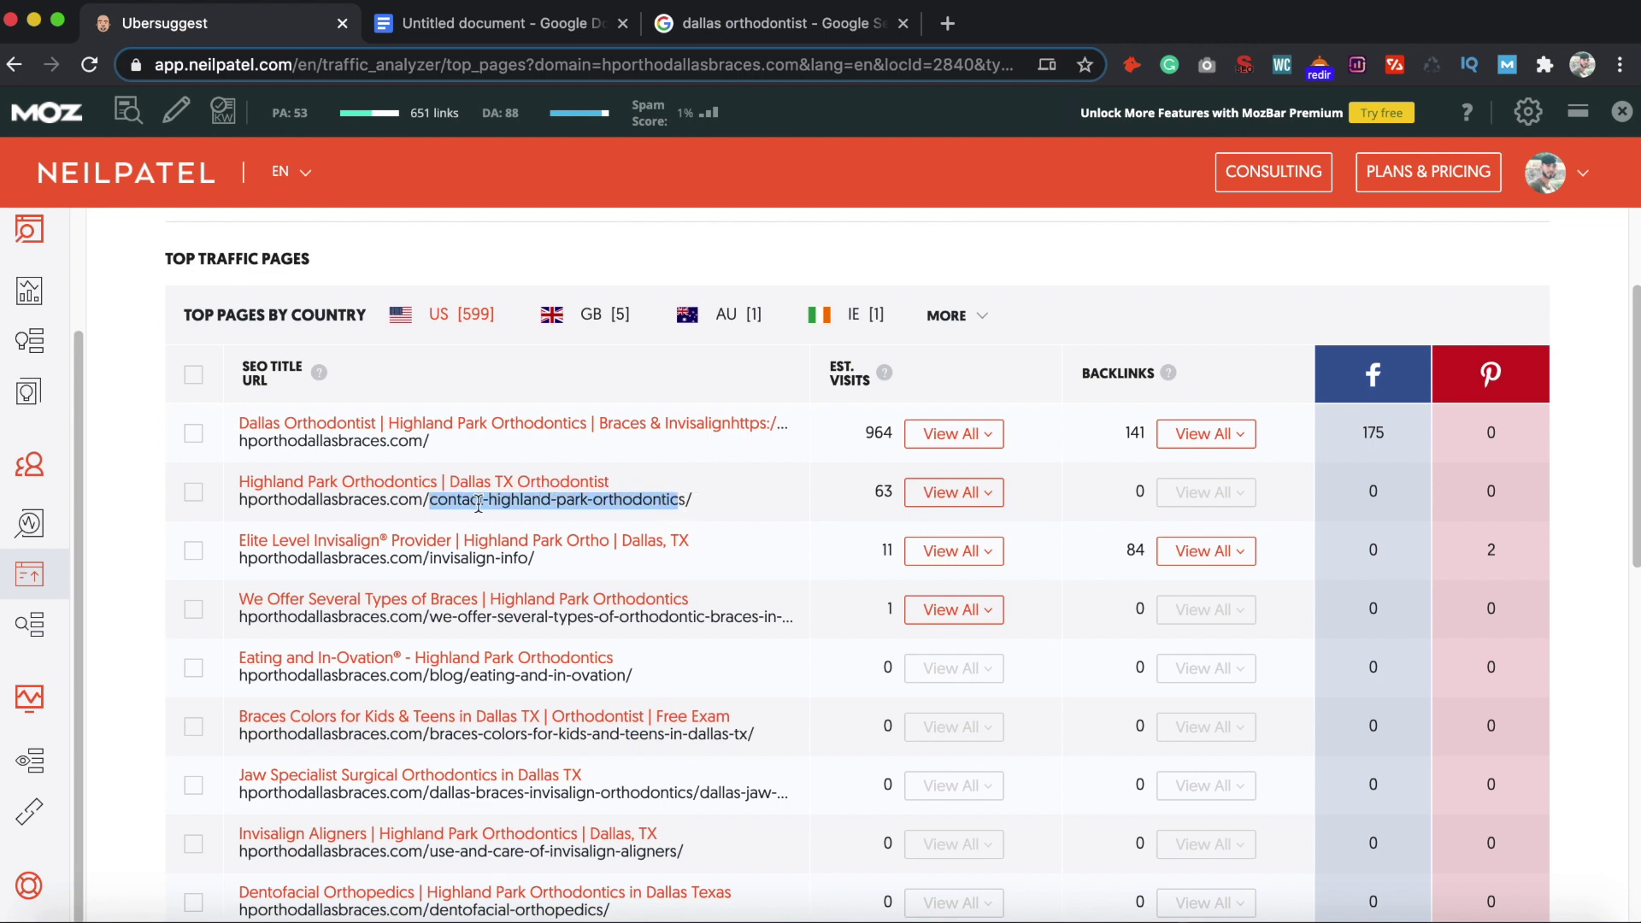
click(416, 504)
drag(433, 505, 685, 503)
click(167, 522)
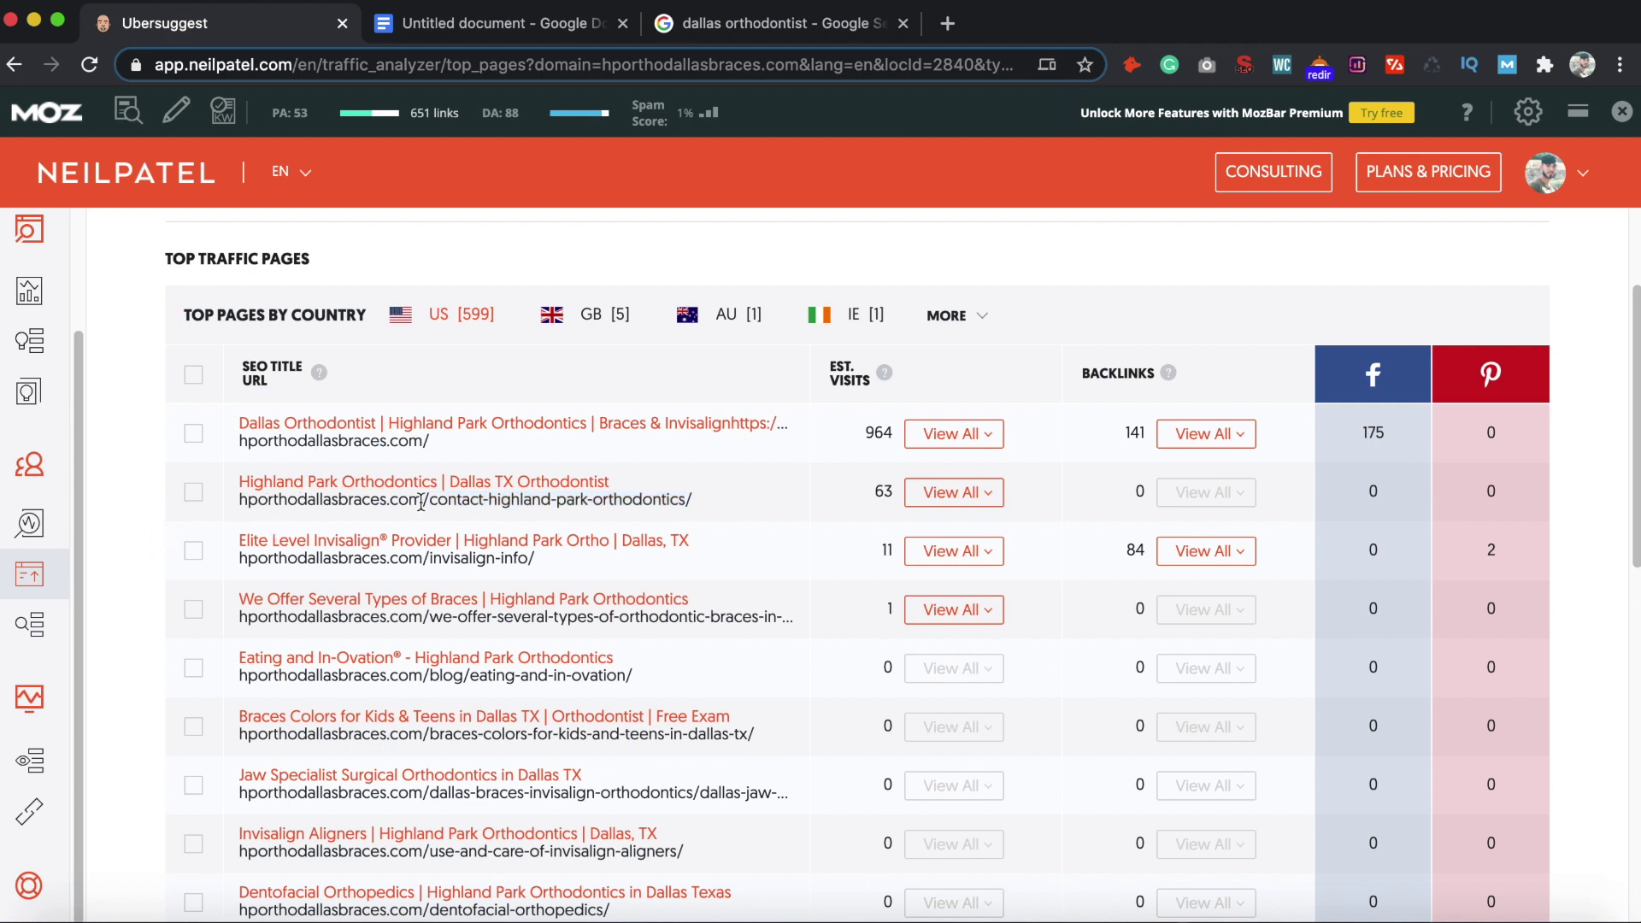
drag(432, 505, 689, 500)
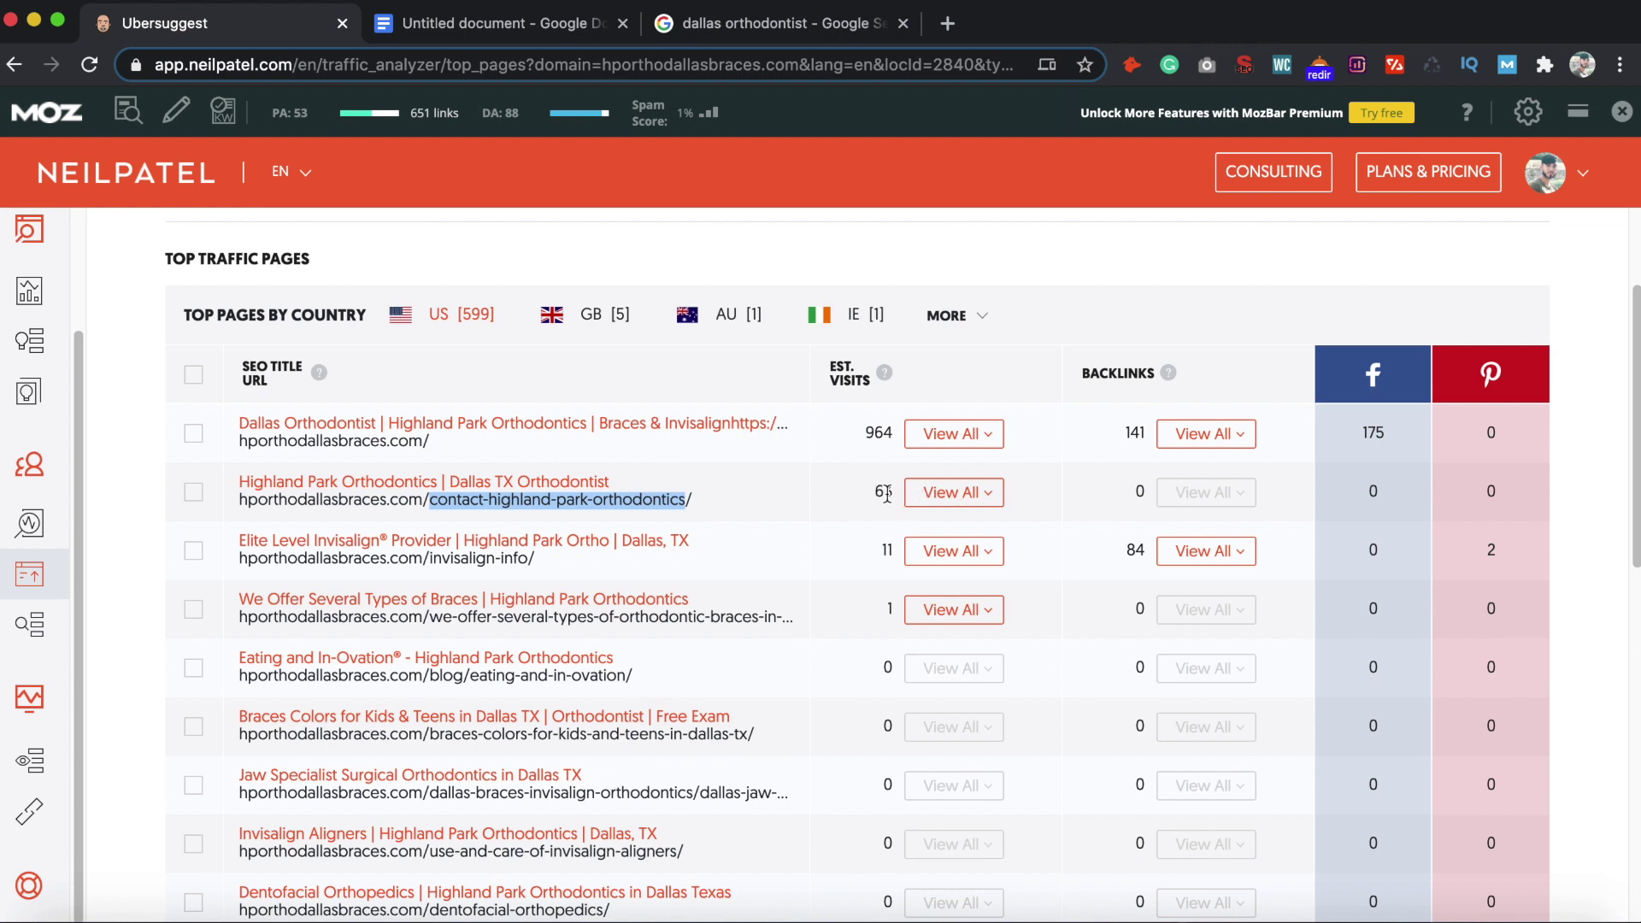
click(738, 506)
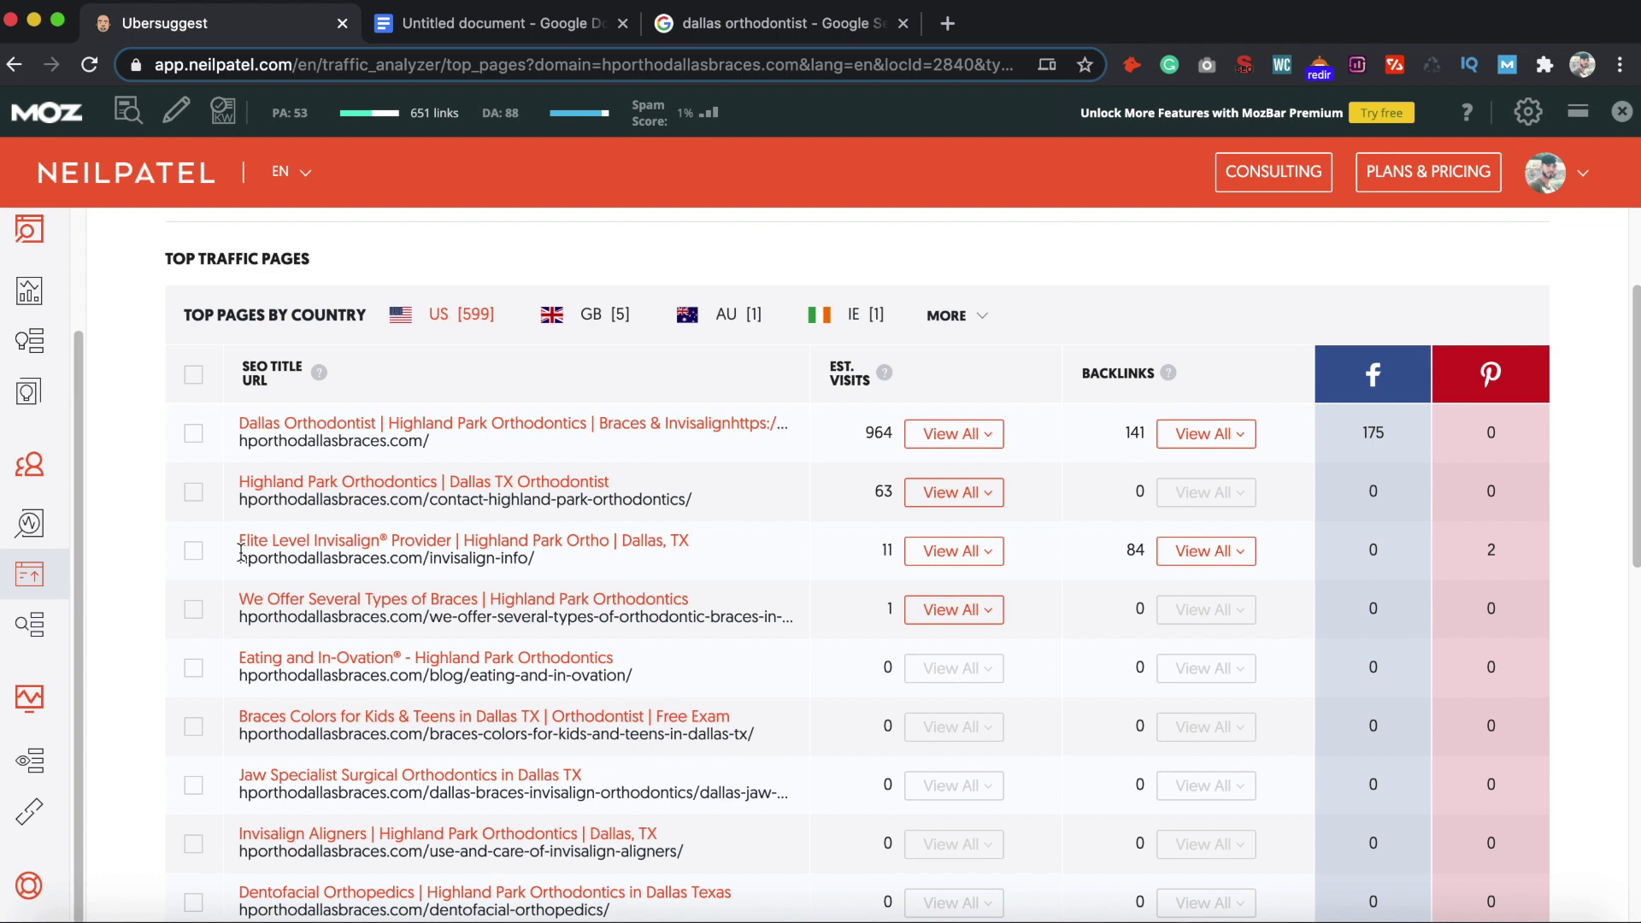
Examine the list of top US traffic pages, comparing the service, blog and contact pages by estimated visits and backlinks
scroll(474, 722, up, 1)
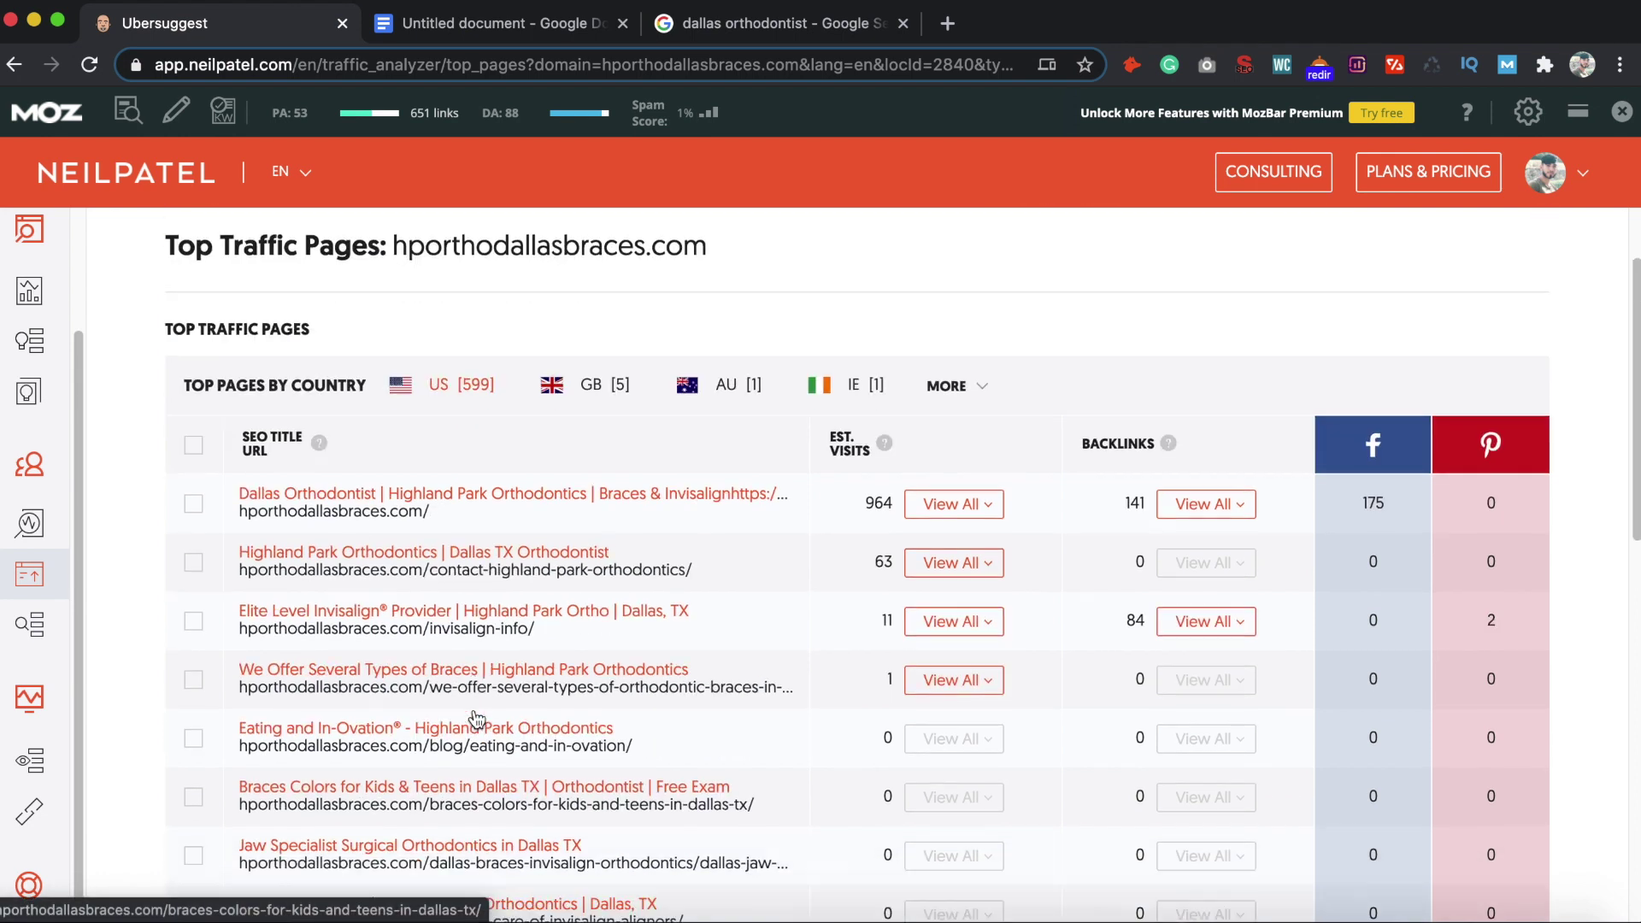
scroll(475, 721, down, 5)
scroll(477, 720, up, 6)
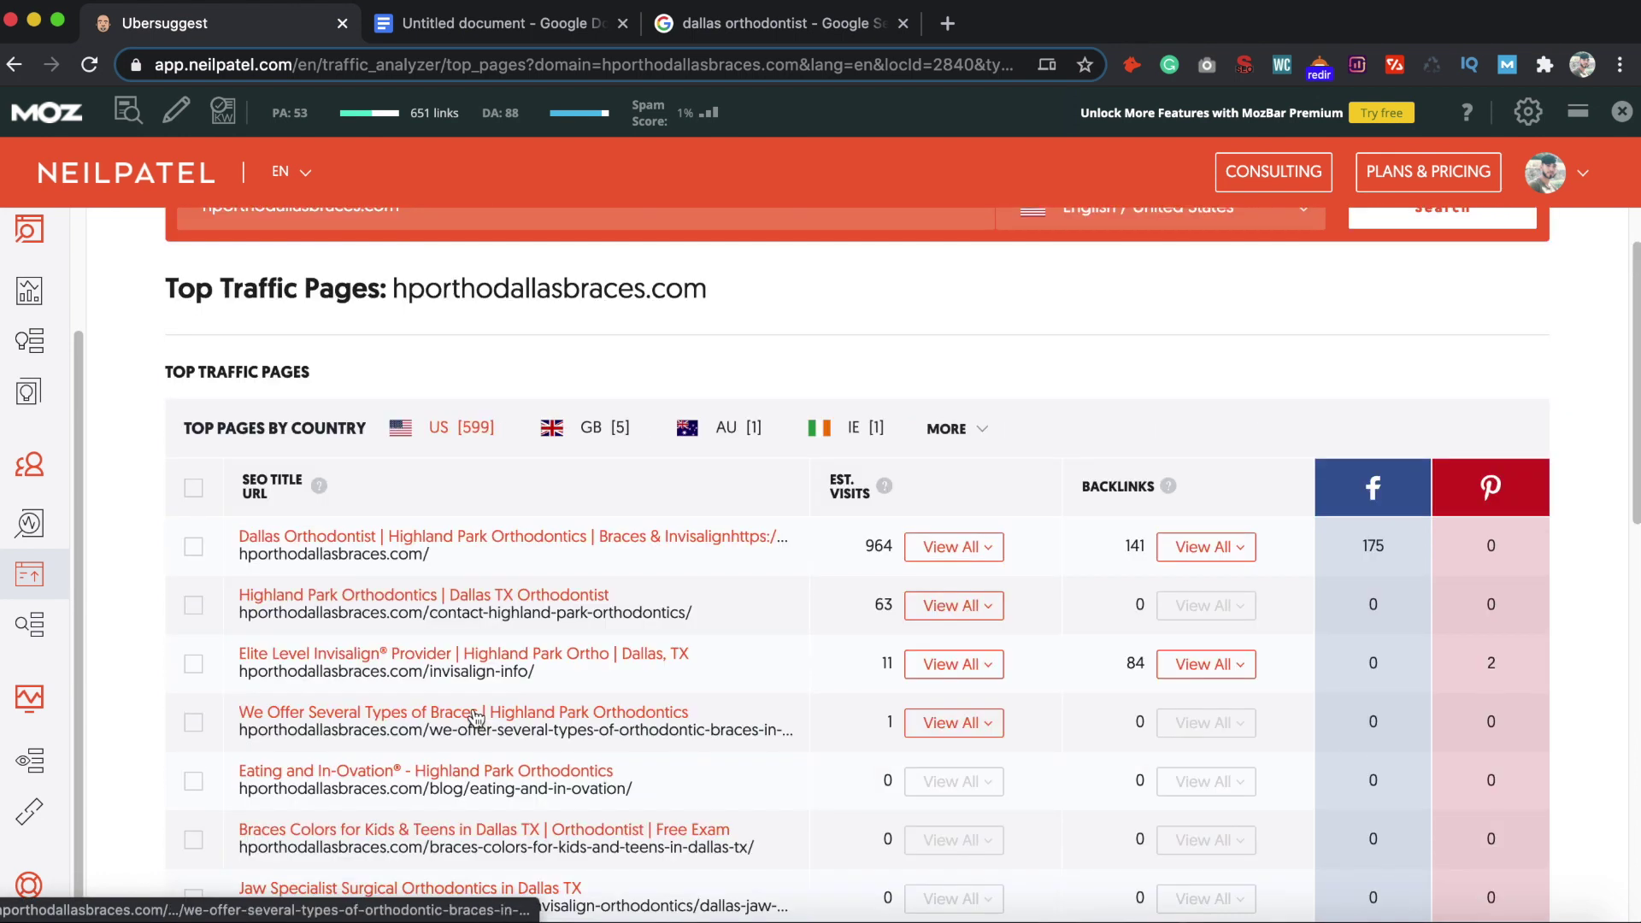
scroll(465, 718, down, 1)
scroll(462, 717, up, 2)
scroll(128, 716, down, 1)
scroll(128, 716, up, 1)
scroll(130, 723, down, 1)
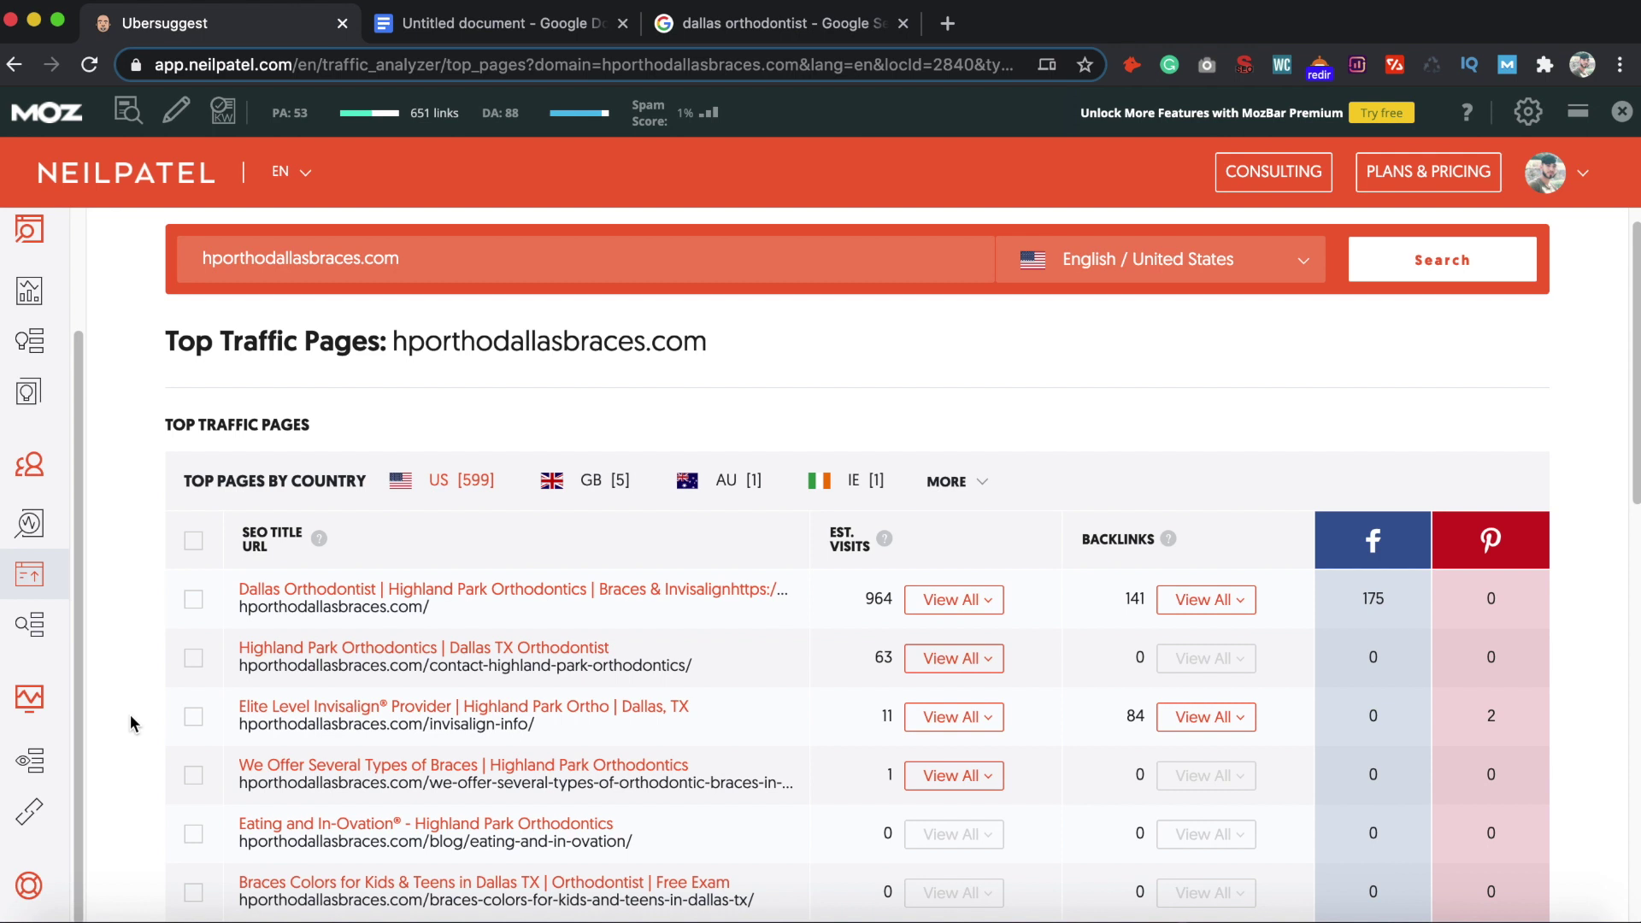
scroll(116, 654, down, 3)
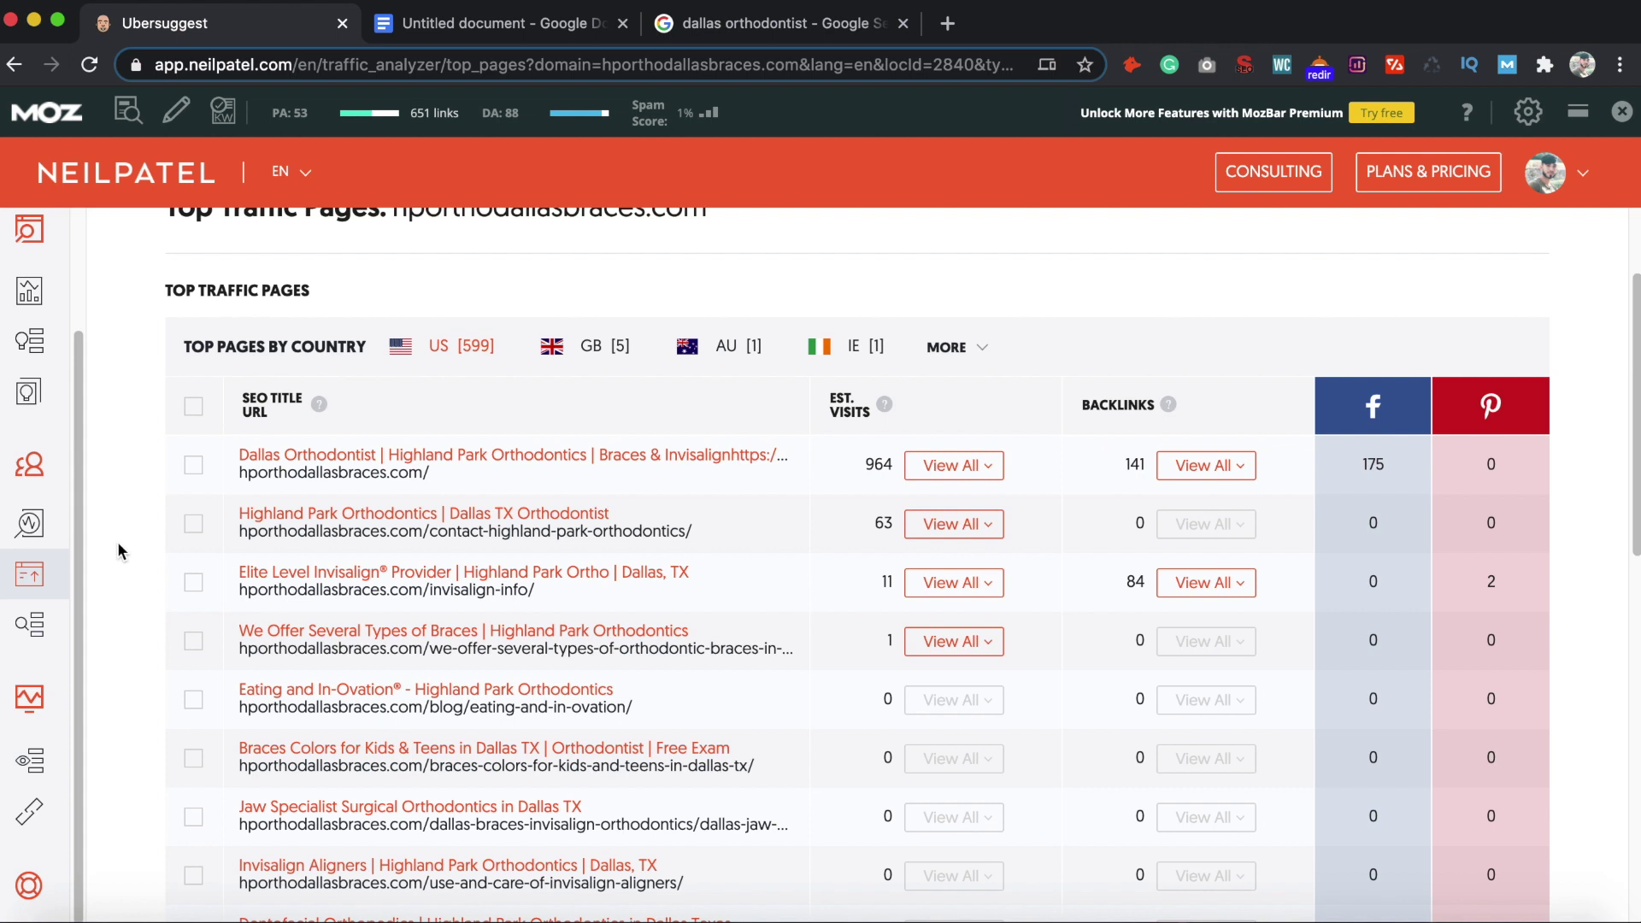
Check the checklist's content type item and the Google results for "dallas orthodontist", returning to Ubersuggest's top pages
key(ctrl+Tab)
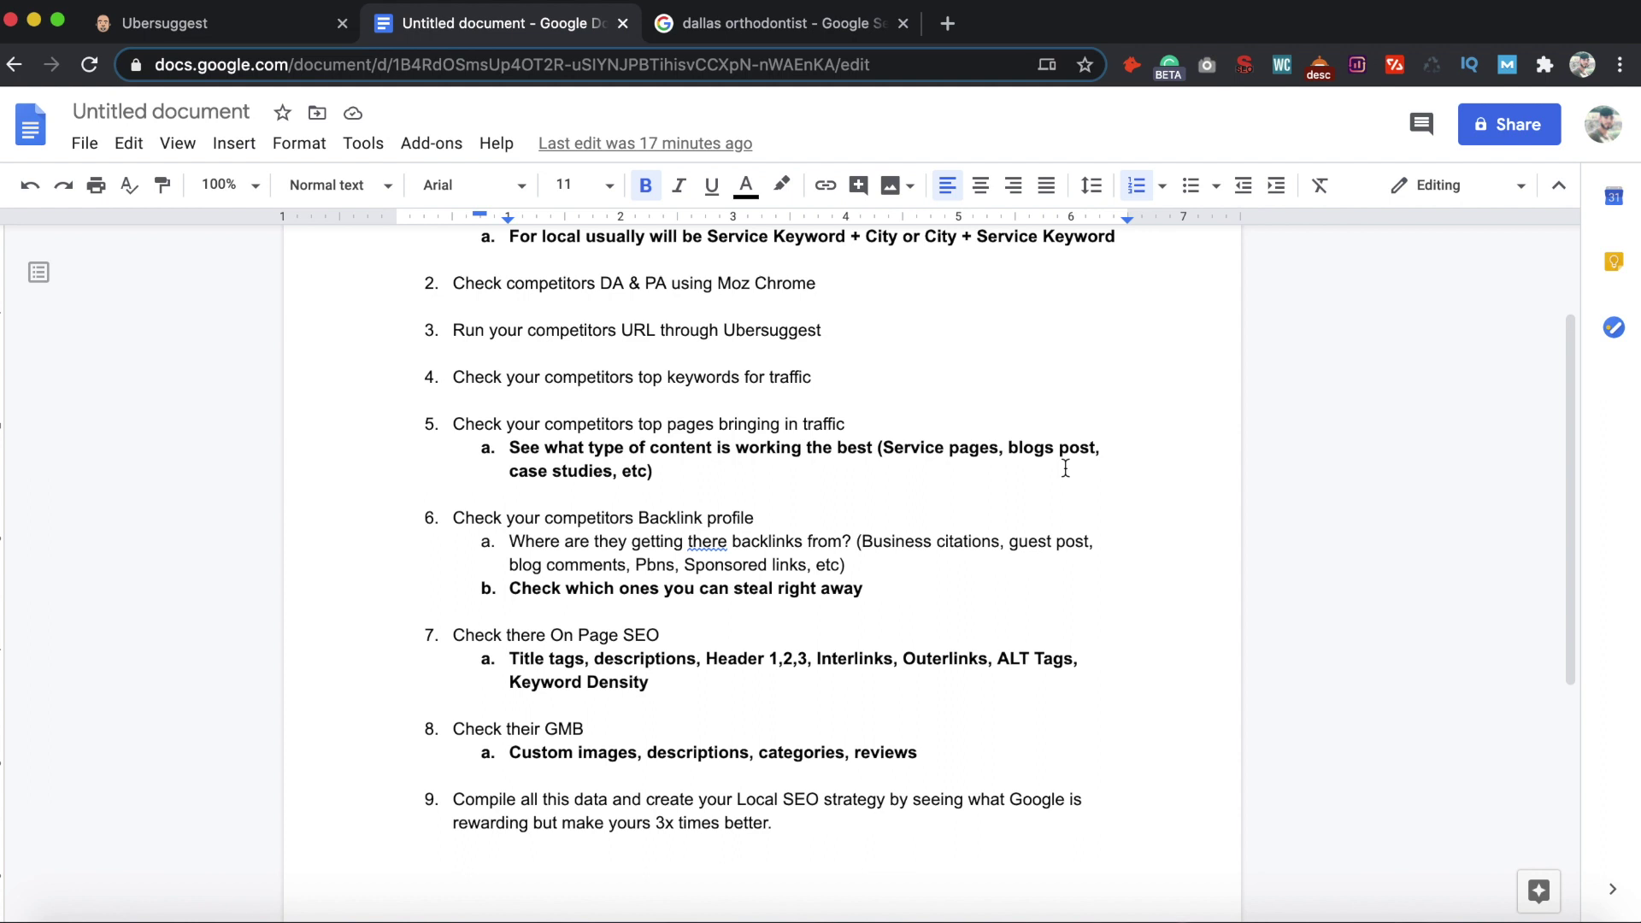
click(753, 25)
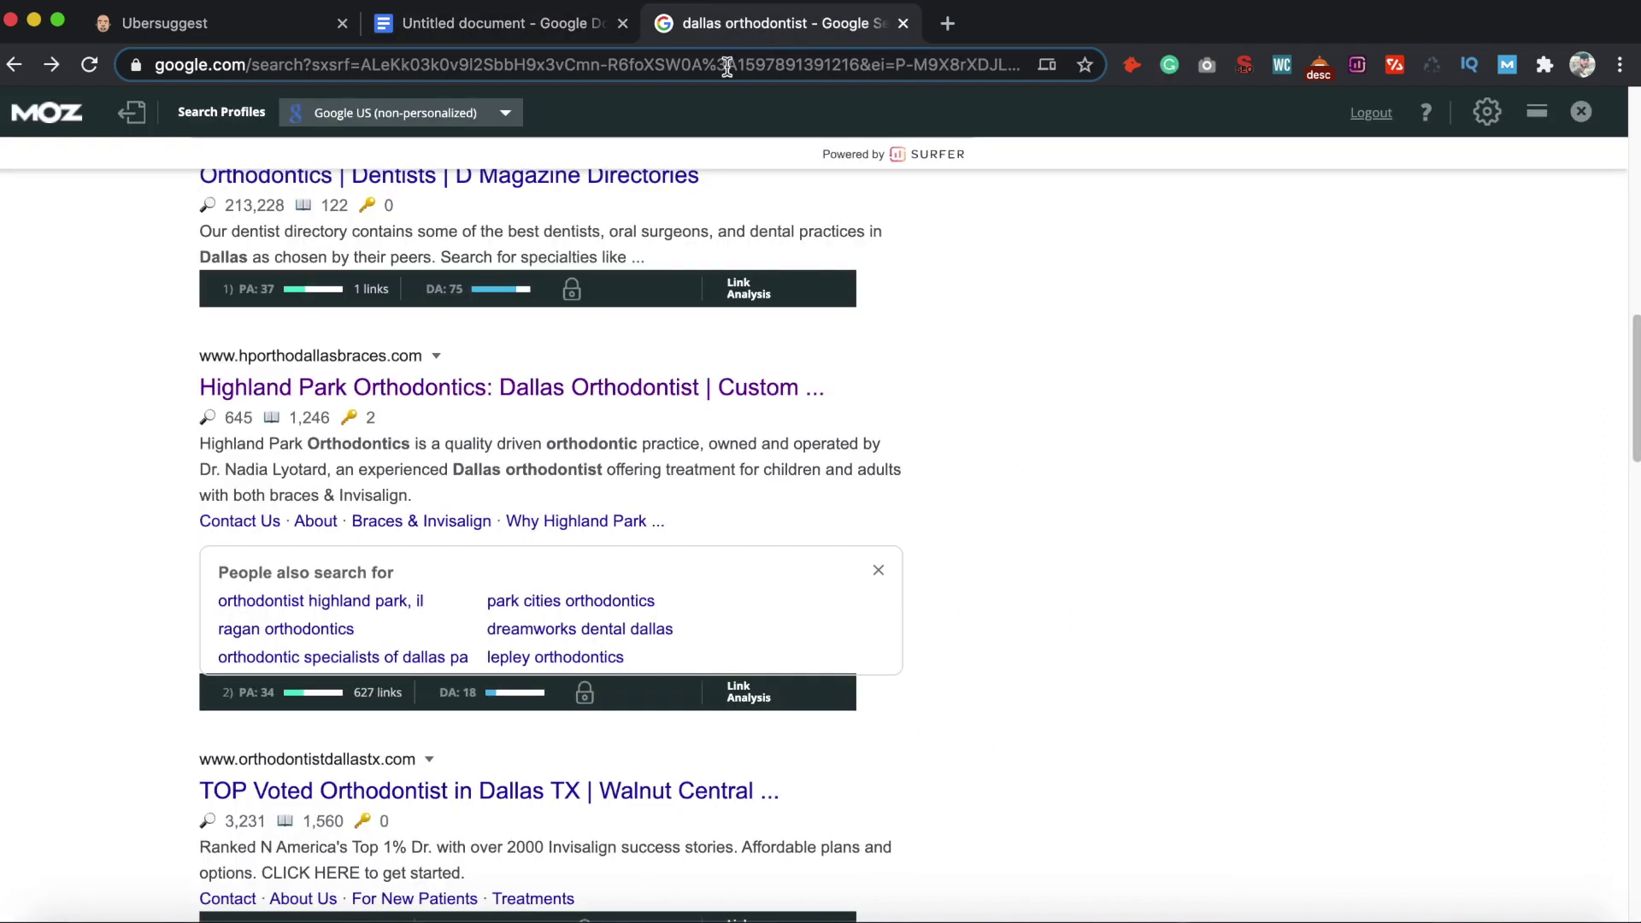
click(195, 30)
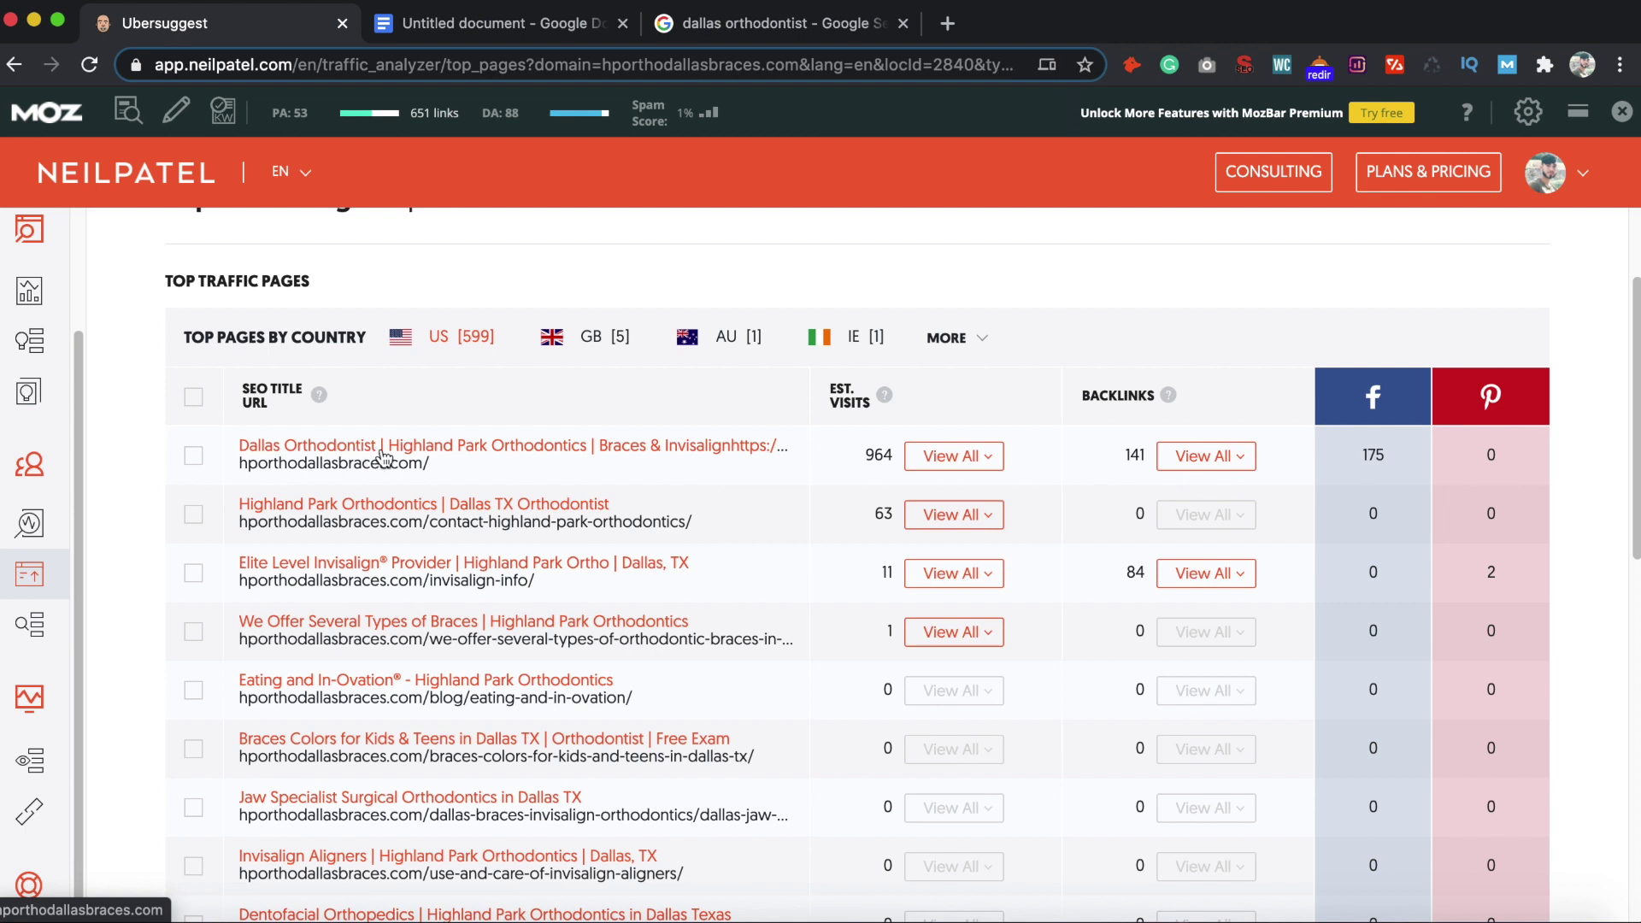
Open the Highland Park Orthodontics contact page from the top pages list in a new tab and skim its content
right_click(407, 506)
click(451, 516)
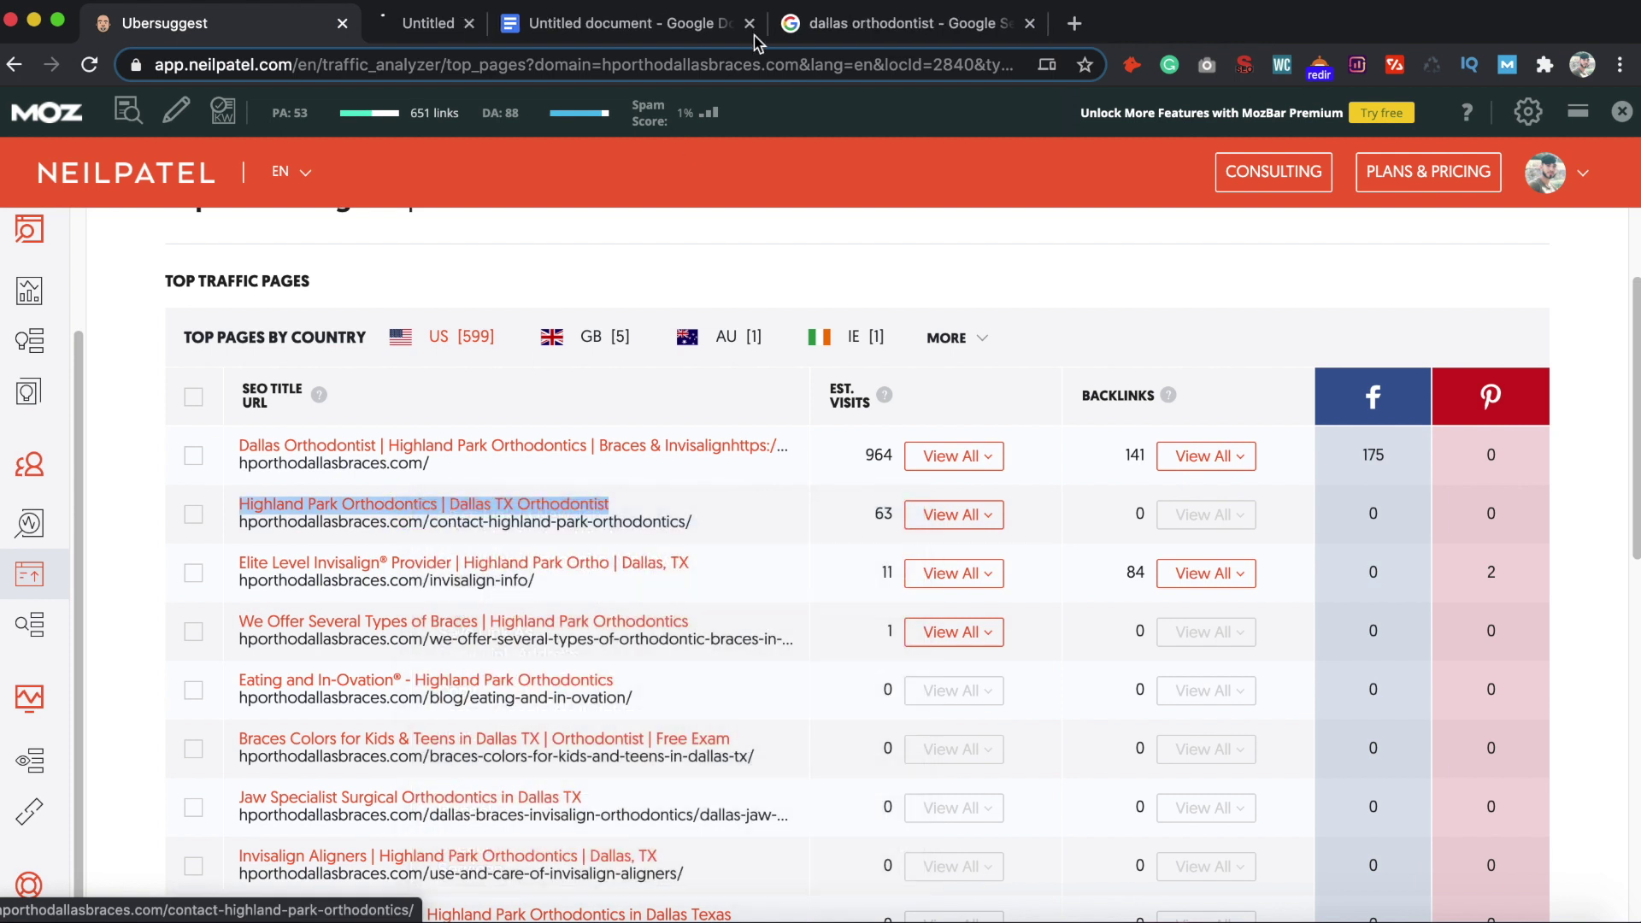
click(530, 23)
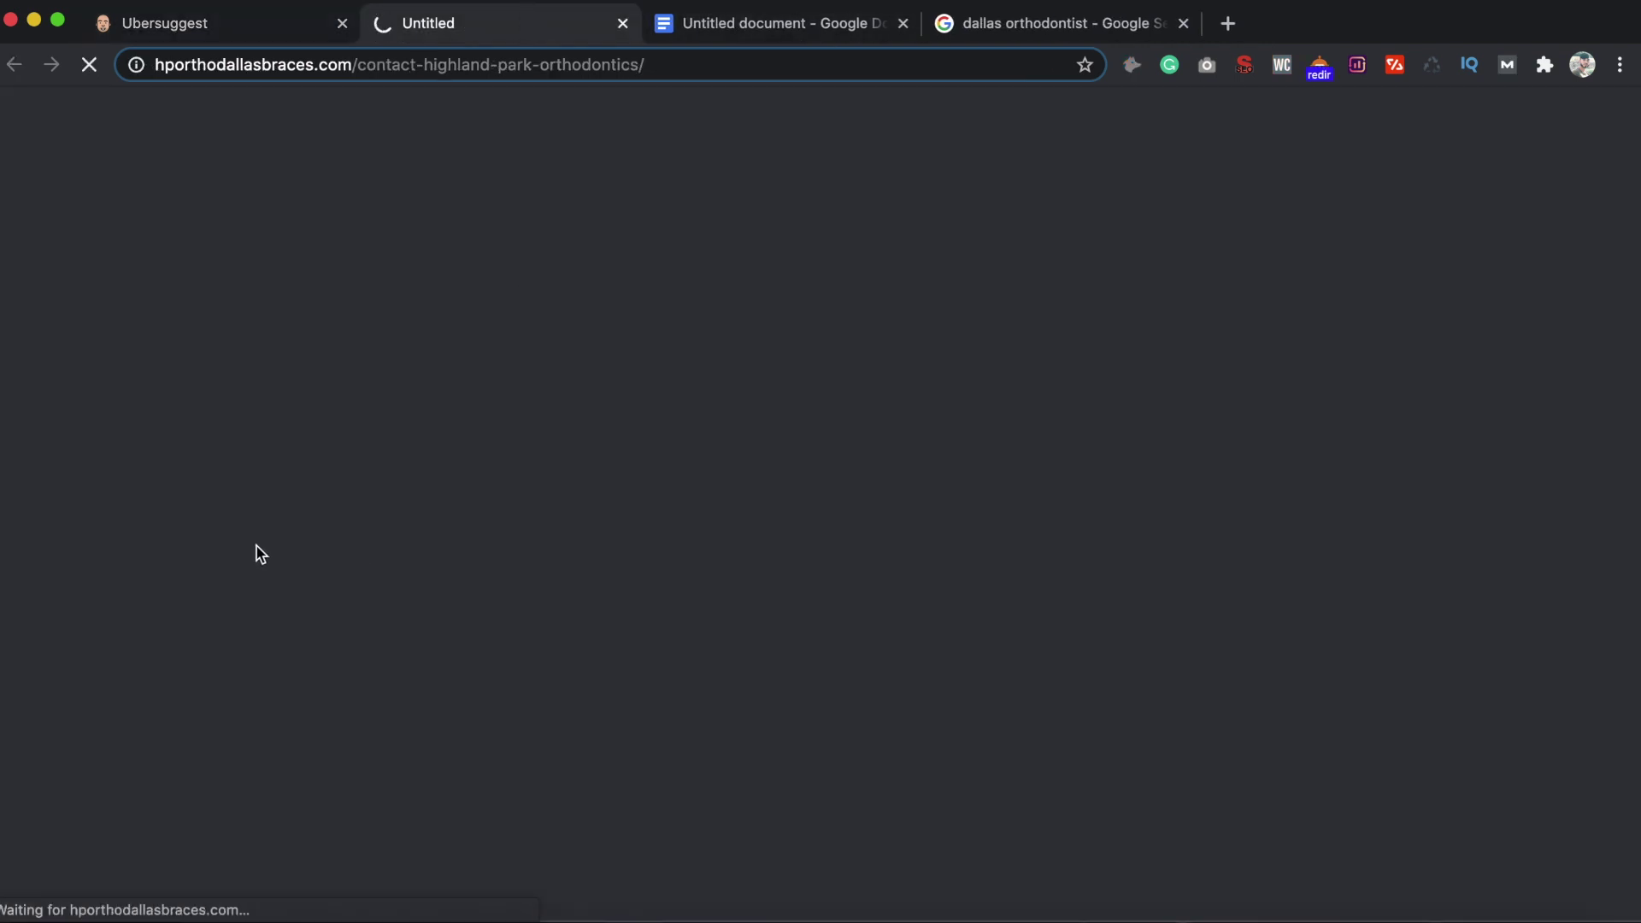
scroll(419, 588, down, 5)
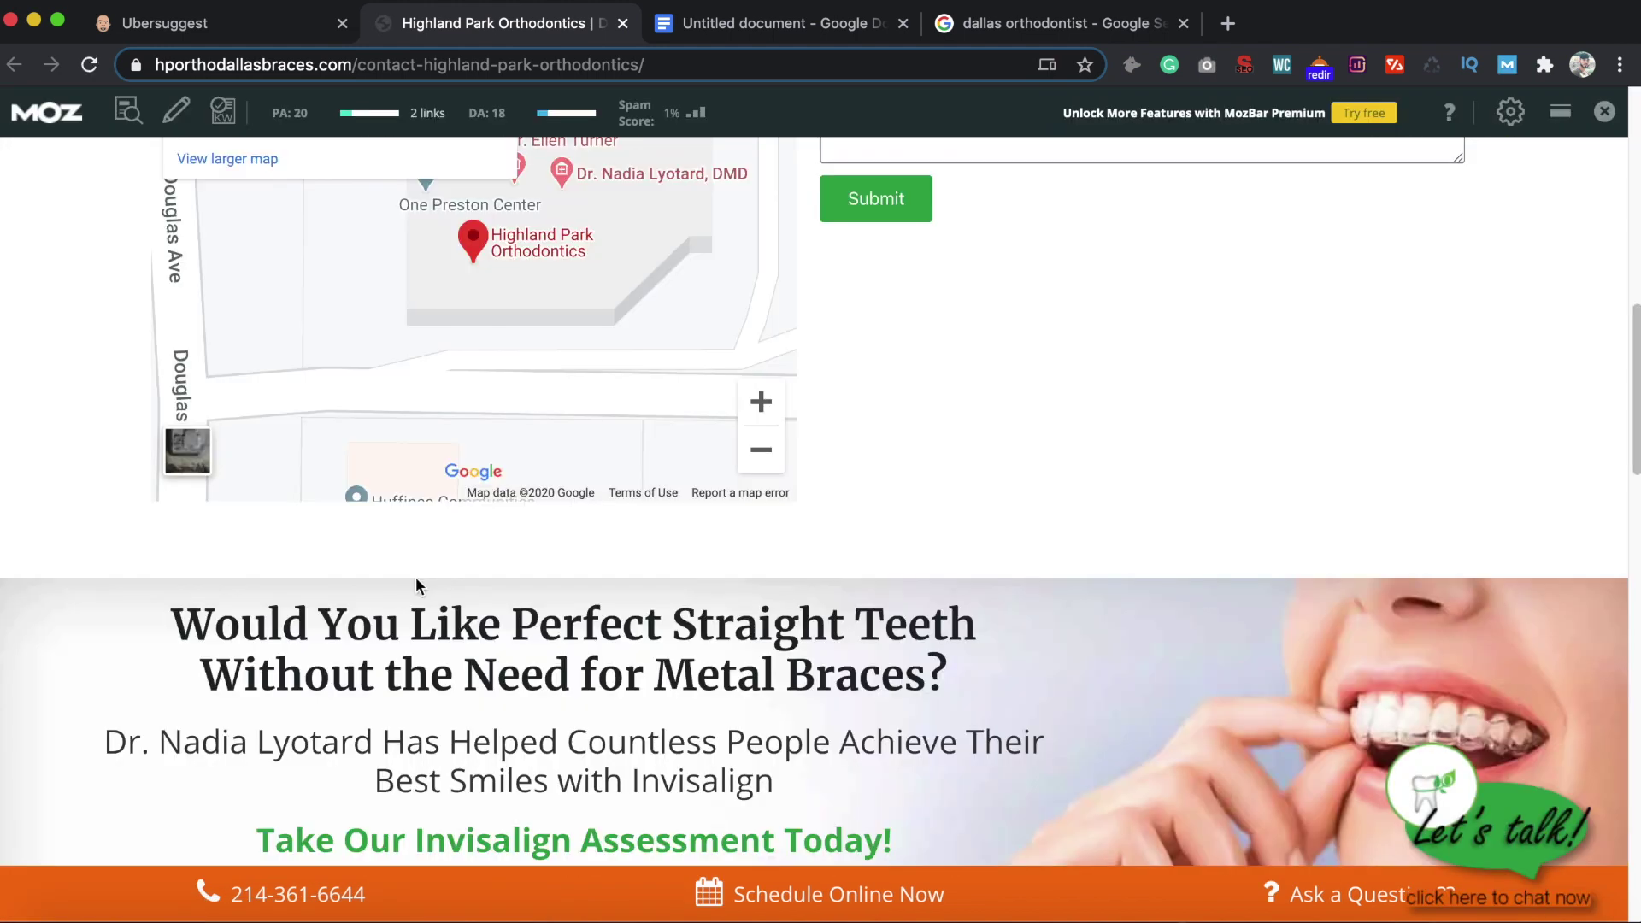
scroll(541, 650, down, 3)
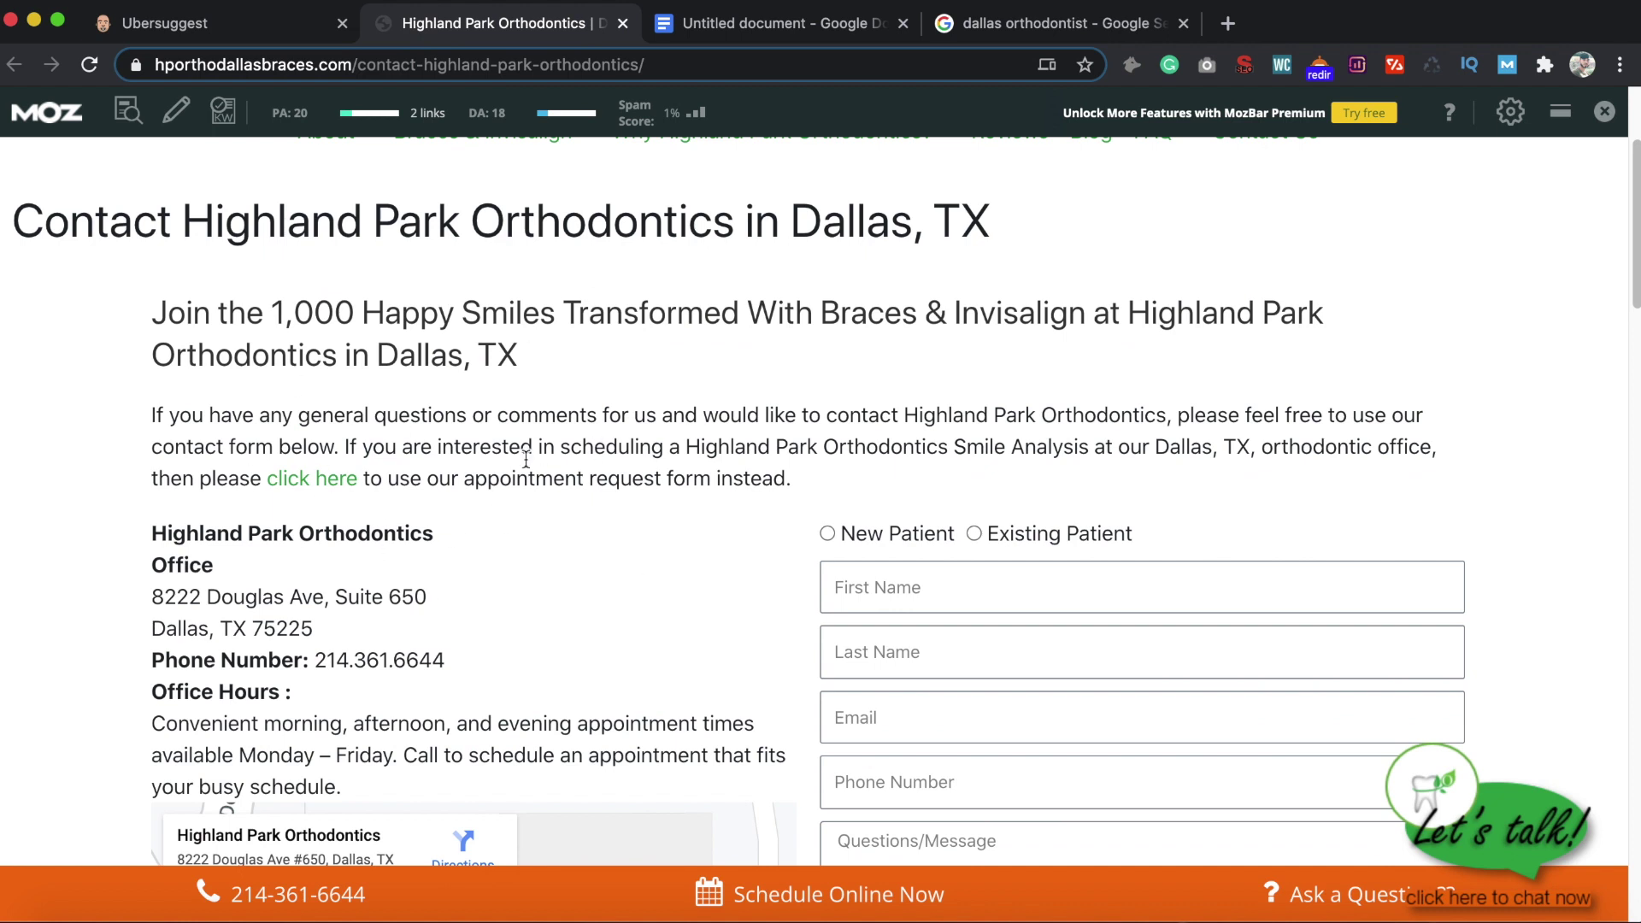
scroll(721, 515, up, 1)
scroll(763, 567, up, 1)
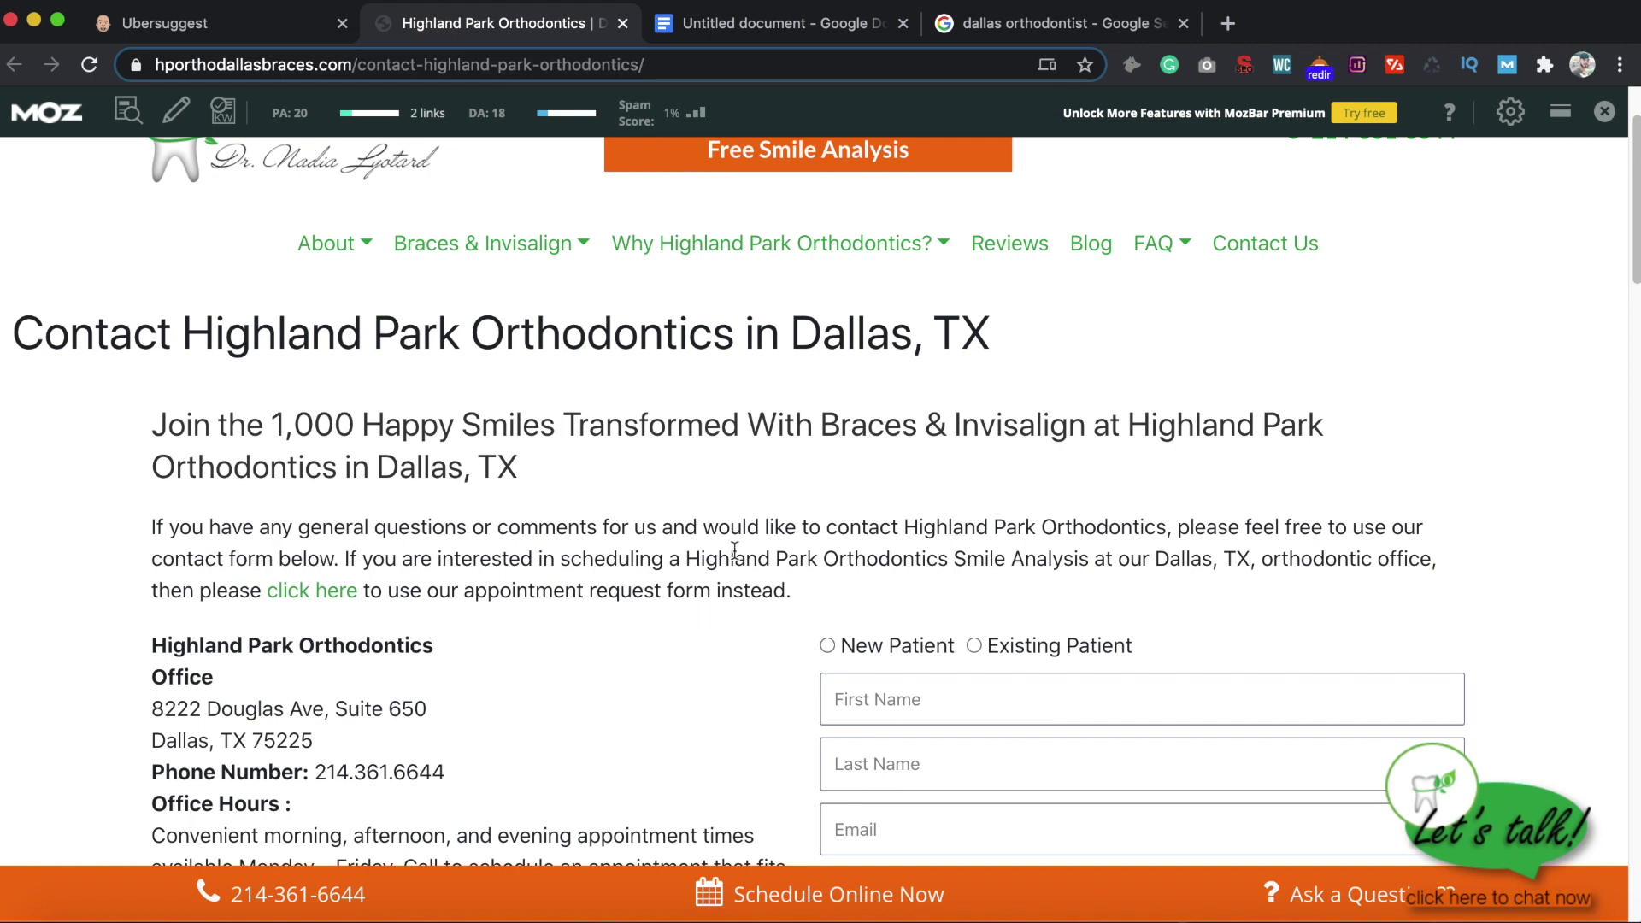
Examine the contact page's main heading, office details, contact form and embedded map, returning to the start of the page
drag(458, 335, 183, 333)
click(661, 560)
scroll(685, 609, down, 3)
scroll(687, 614, down, 7)
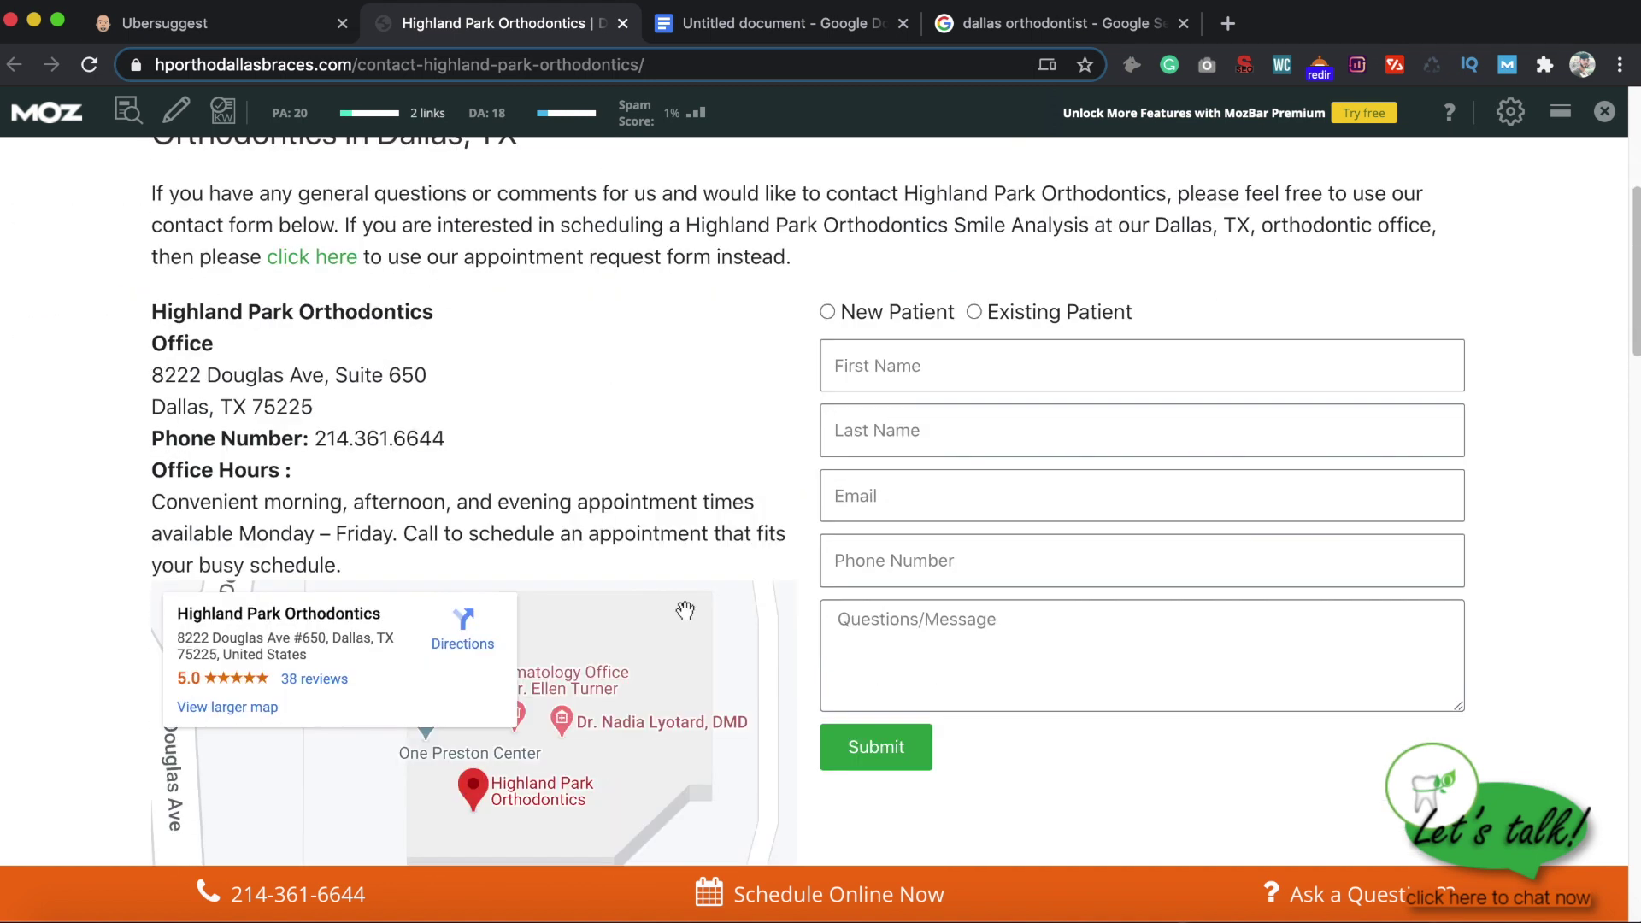
scroll(701, 610, up, 13)
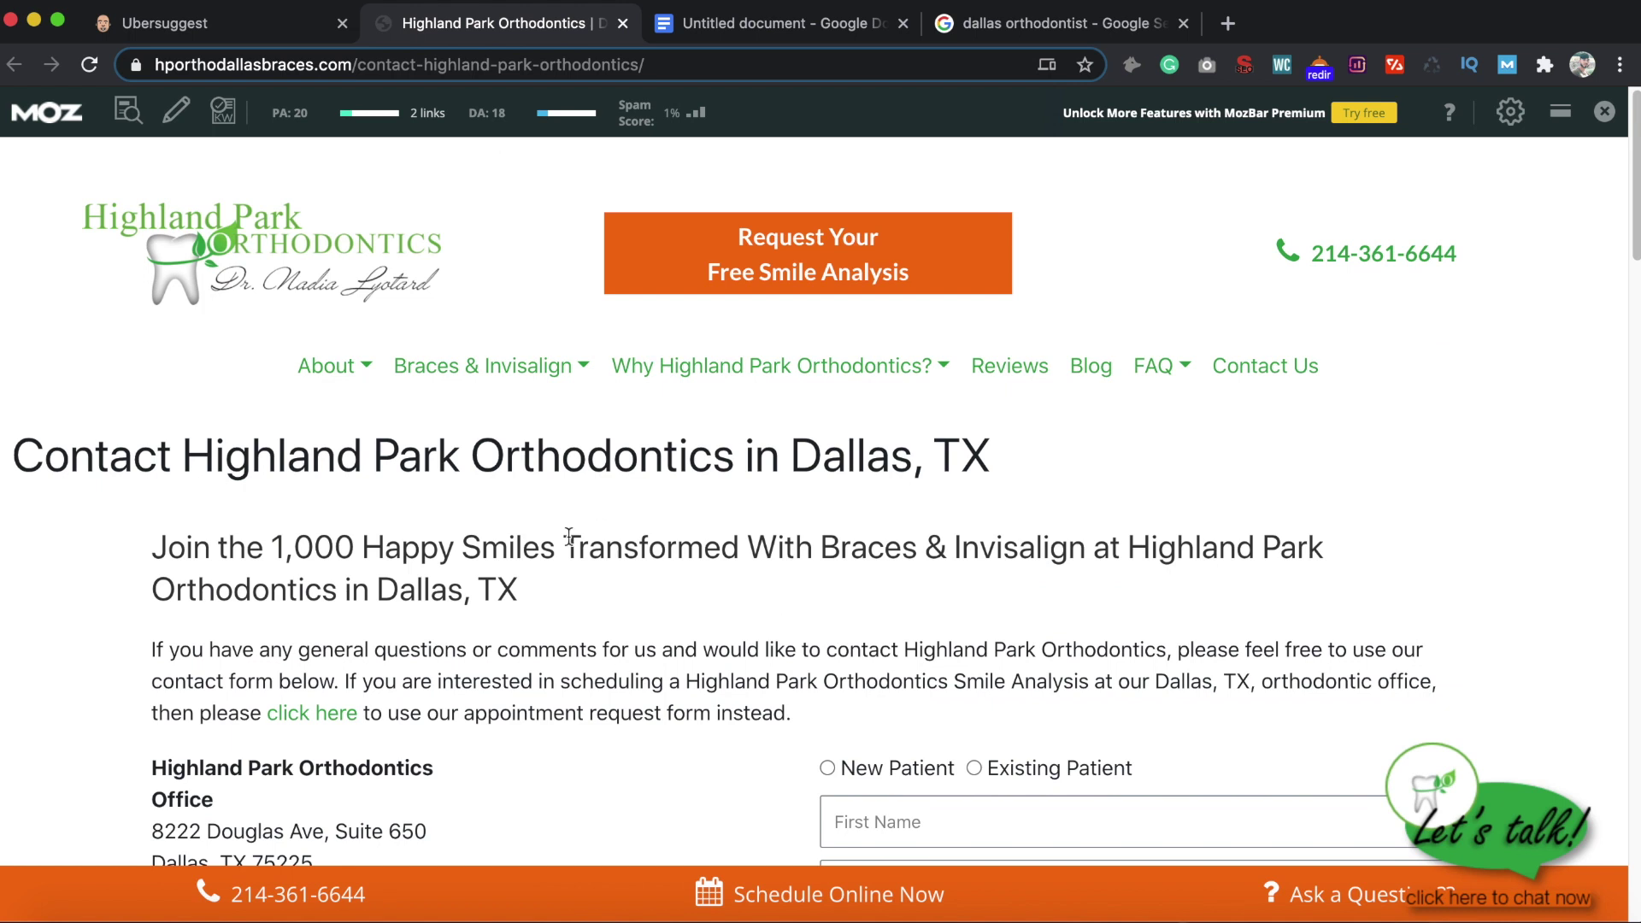
Return to the checklist and review its items on the best-performing content types and the competitors' backlink profile
click(231, 32)
click(126, 545)
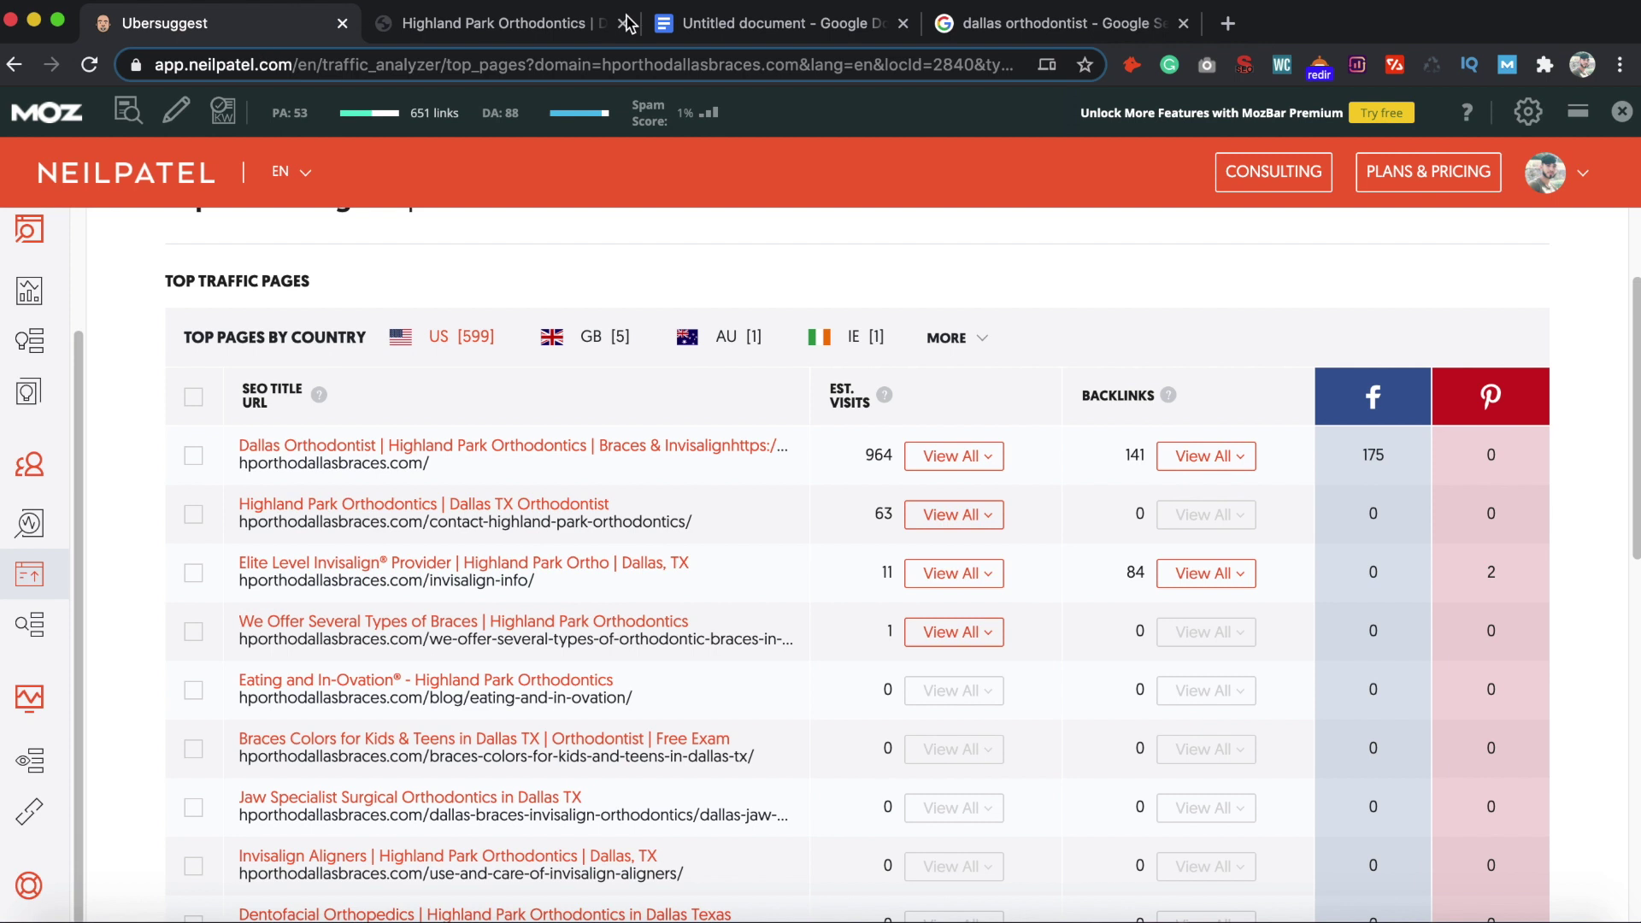
click(737, 24)
drag(658, 484, 501, 443)
click(736, 477)
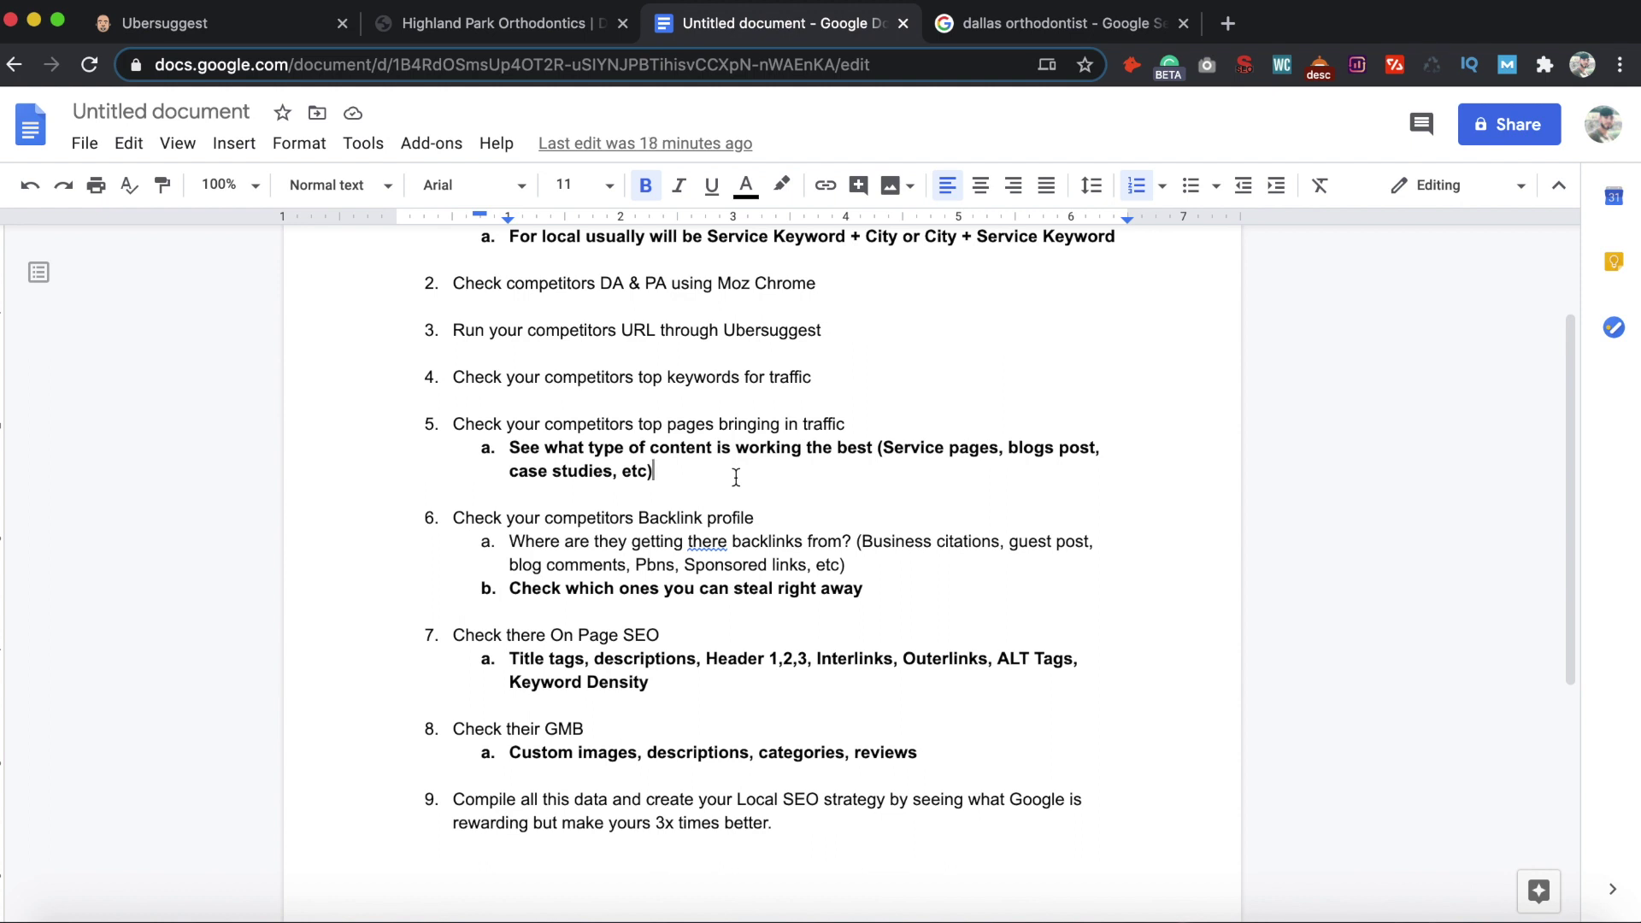
scroll(752, 487, down, 3)
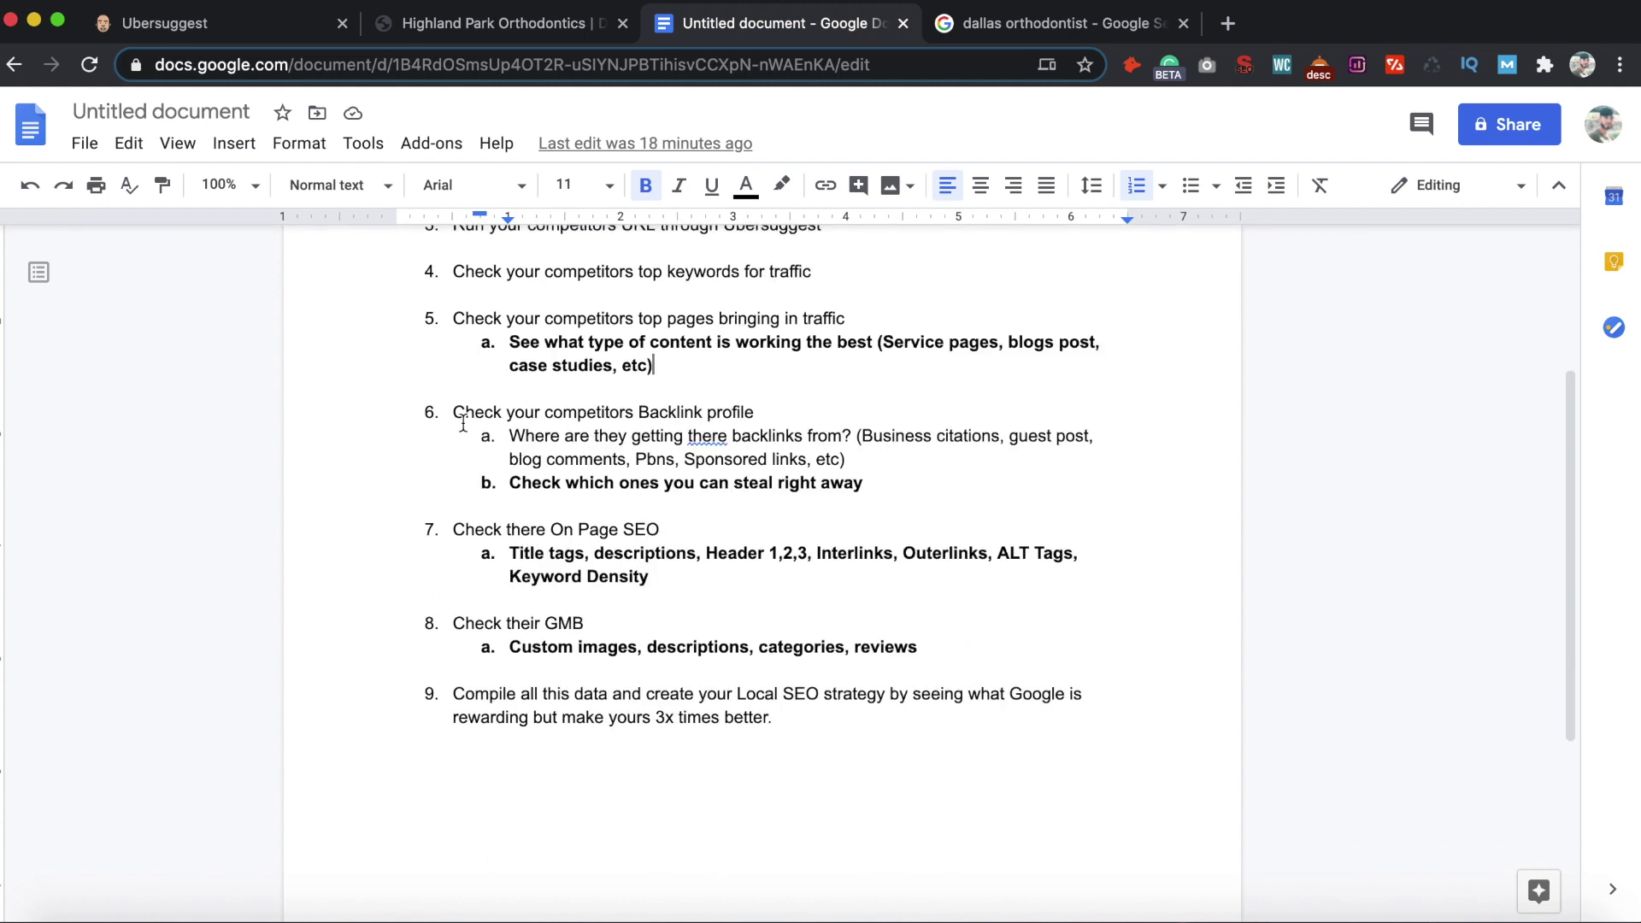
Open the Ubersuggest backlinks report for hporthodallasbraces.com and filter the backlinks list to follow links only
click(255, 33)
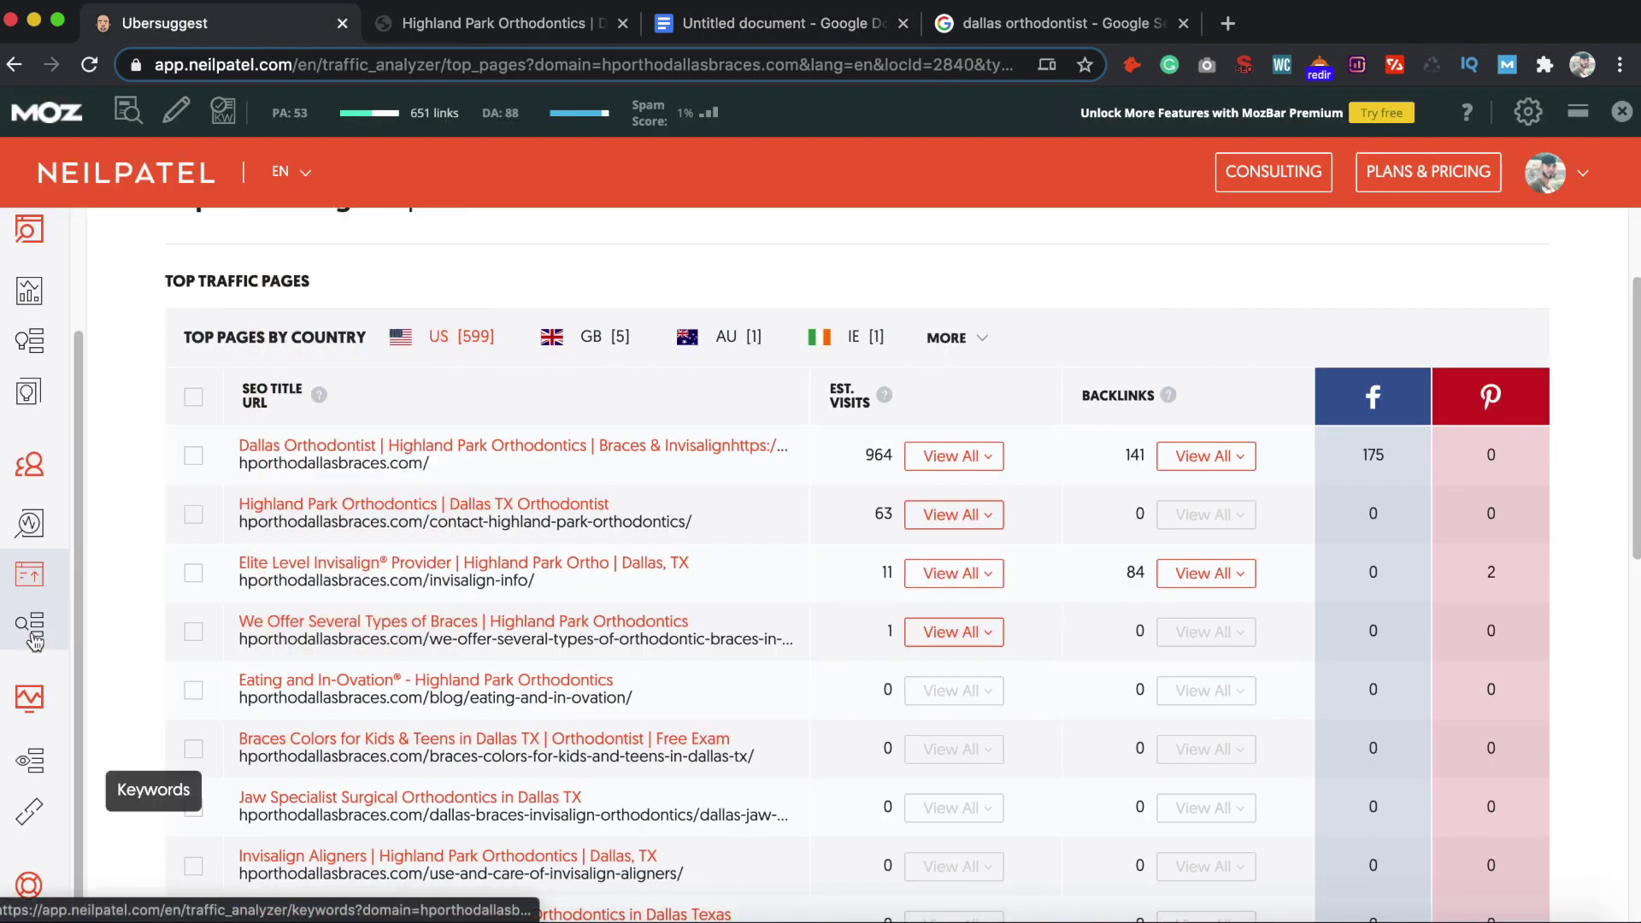
click(30, 815)
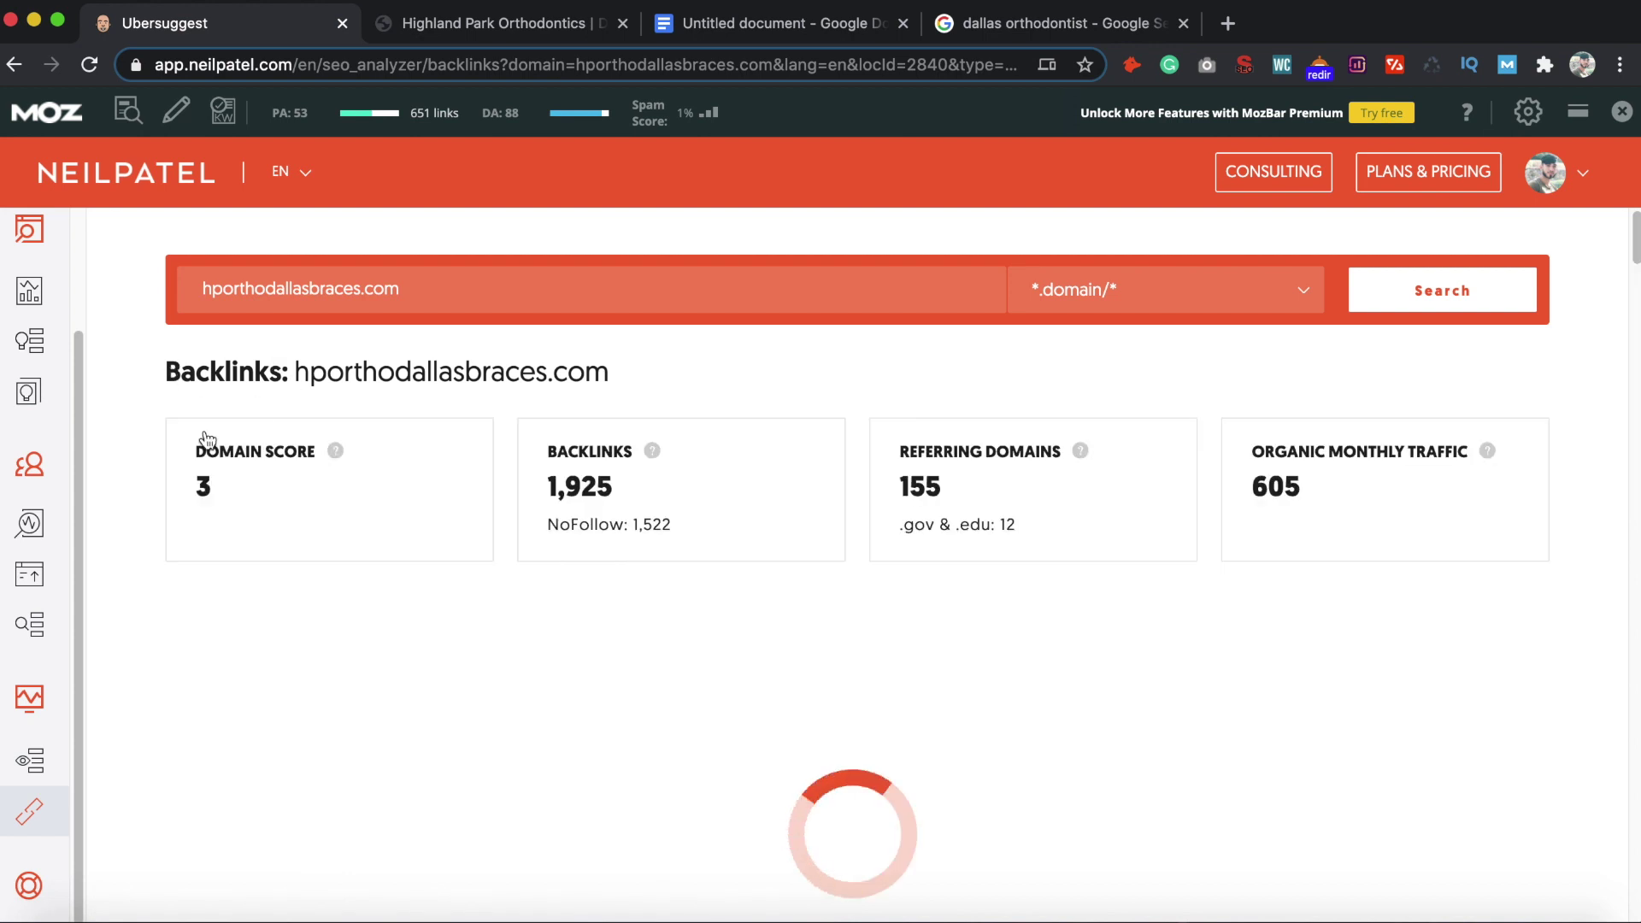
scroll(123, 560, down, 3)
scroll(121, 553, down, 12)
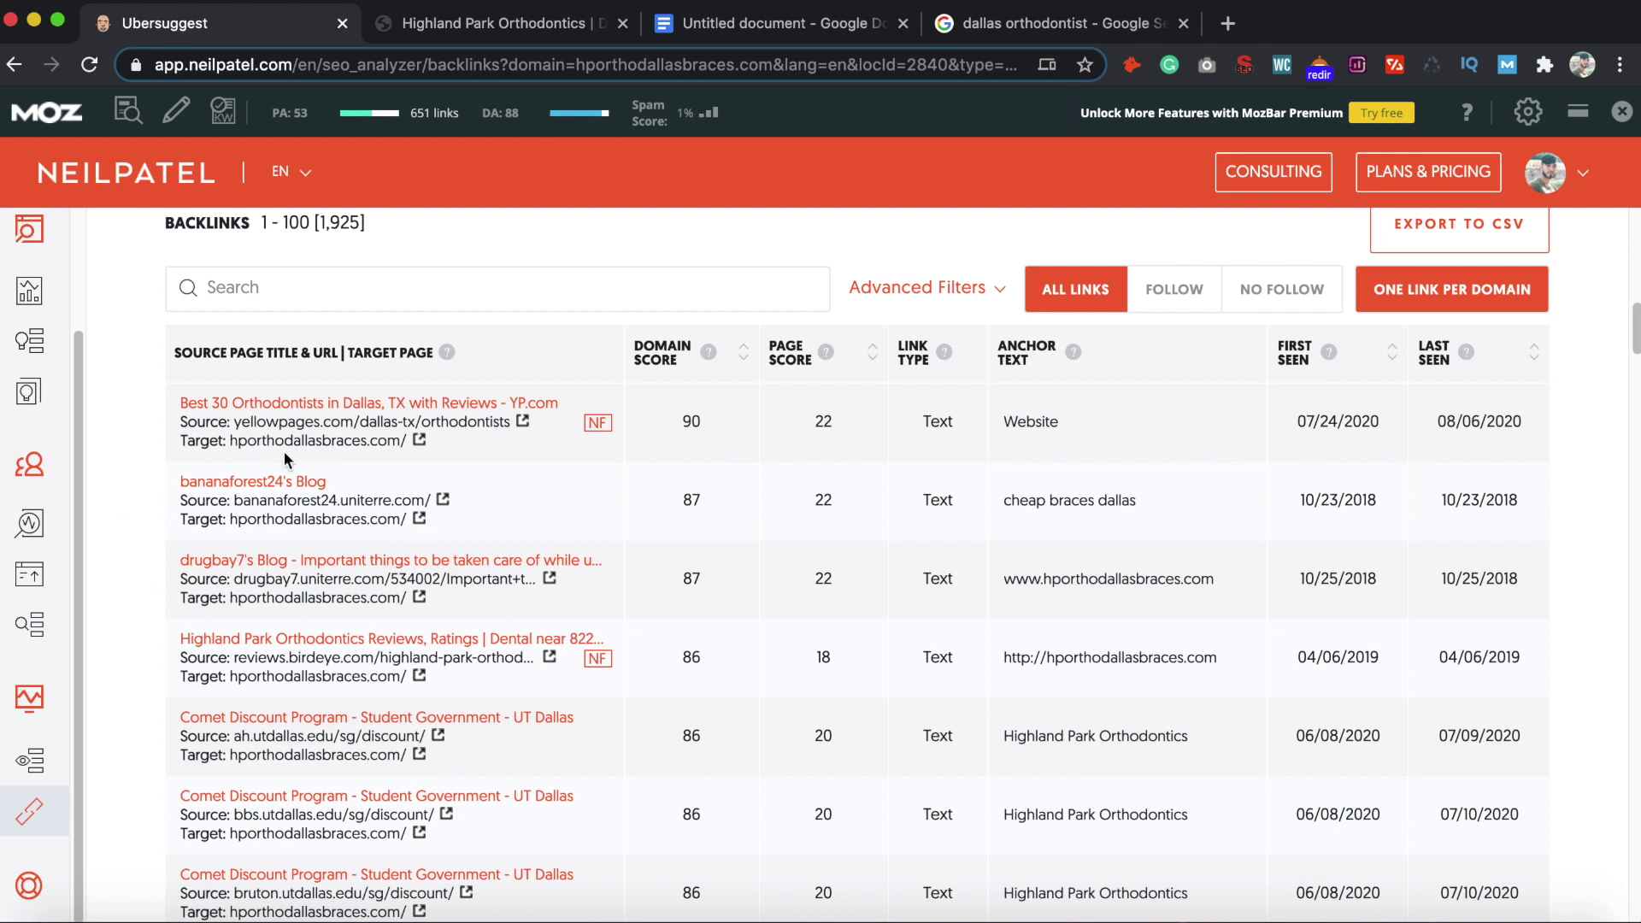
click(1175, 291)
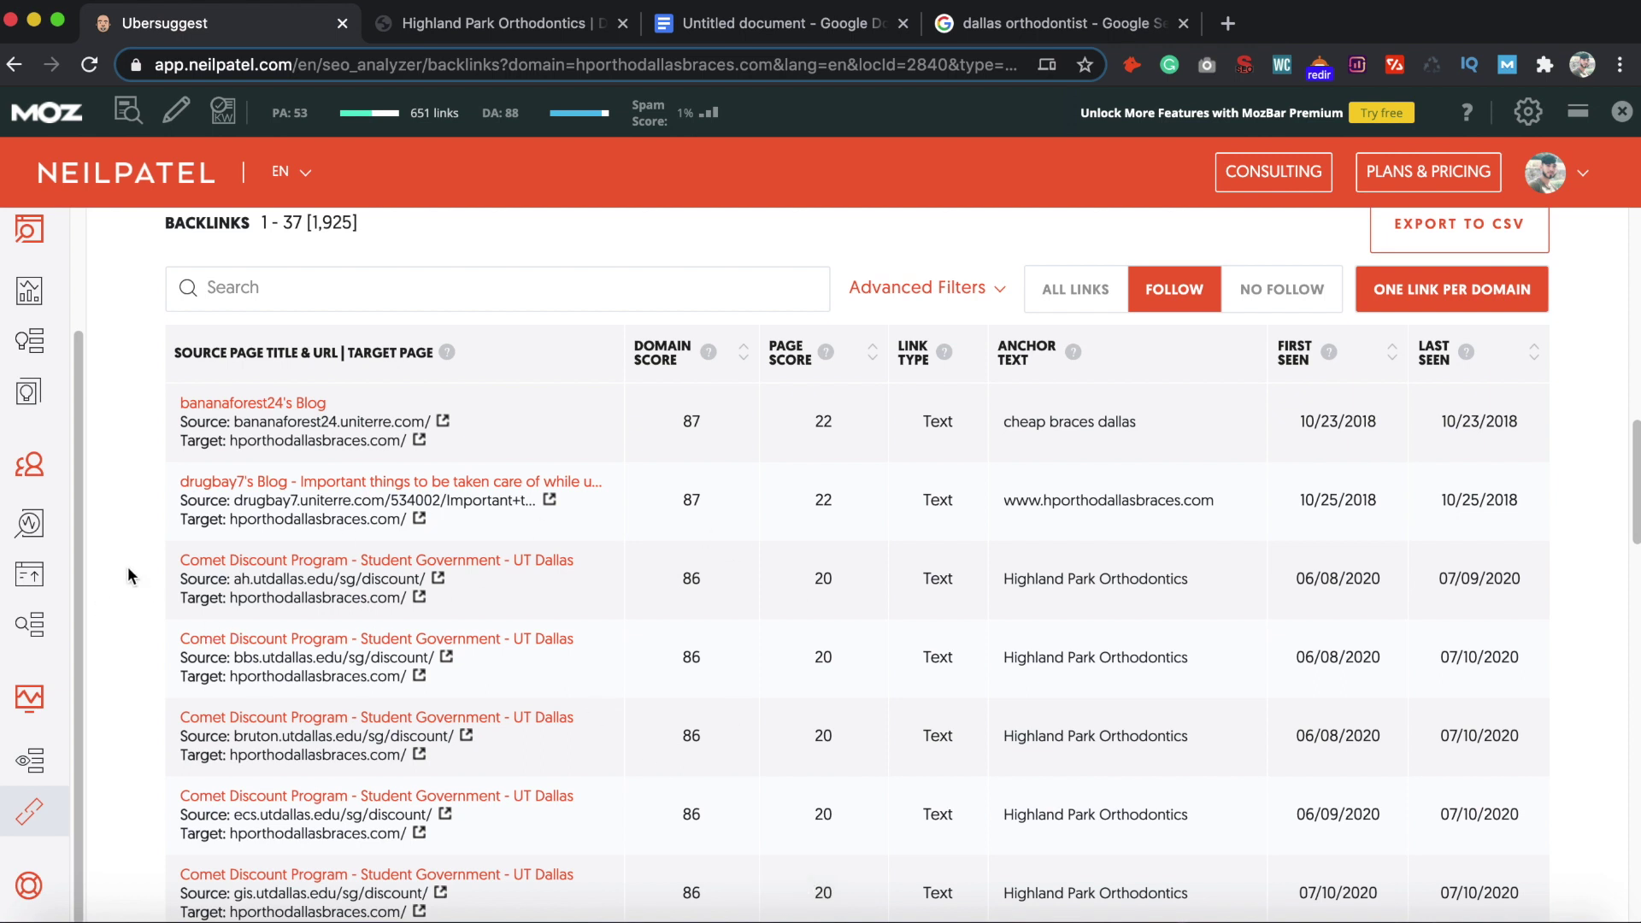
Reread the checklist's backlink profile questions on where competitors get their links and which ones can be taken
click(738, 34)
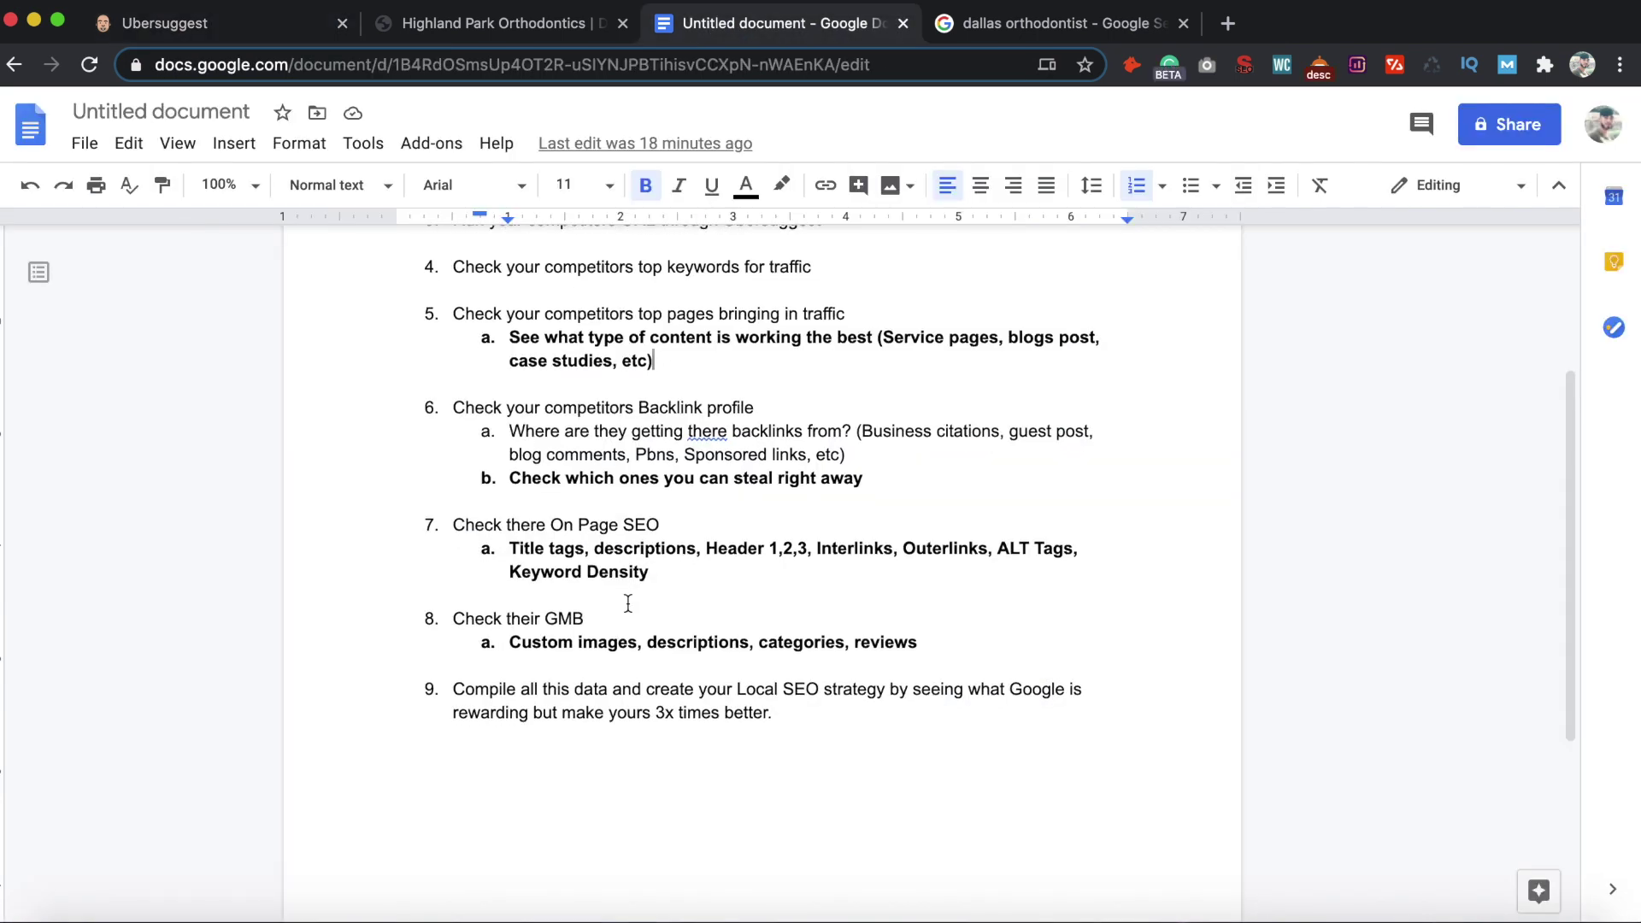
scroll(568, 479, up, 2)
scroll(586, 565, down, 1)
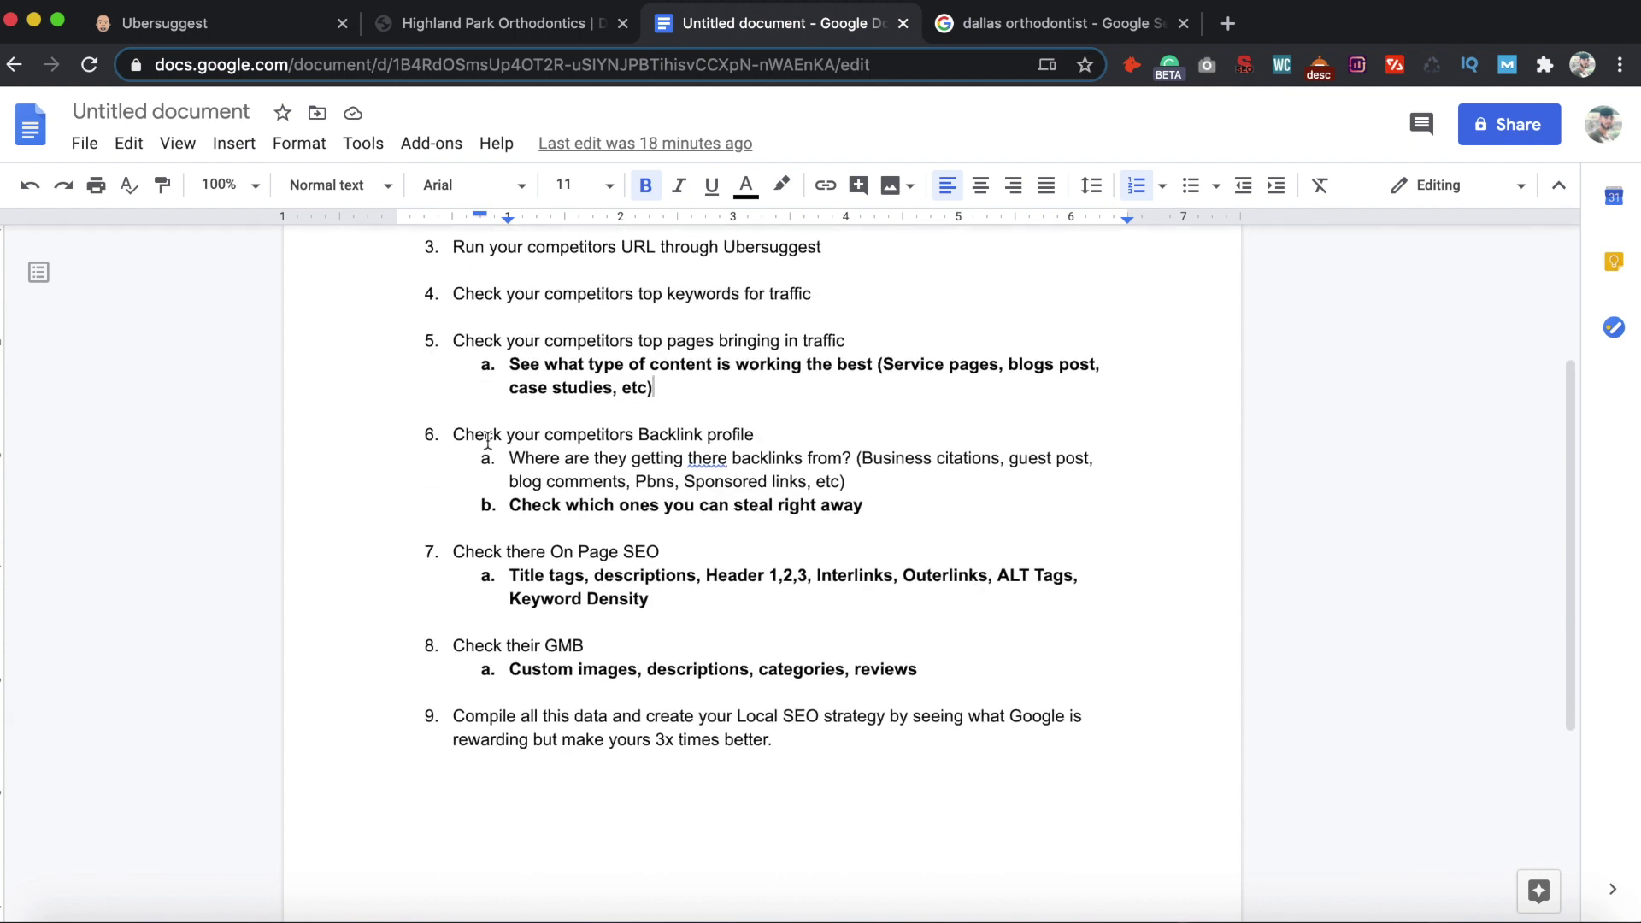
Review the checklist's backlink types, starting with business citations, and return to the Ubersuggest backlinks list for hporthodallasbraces.com
drag(863, 458, 1000, 458)
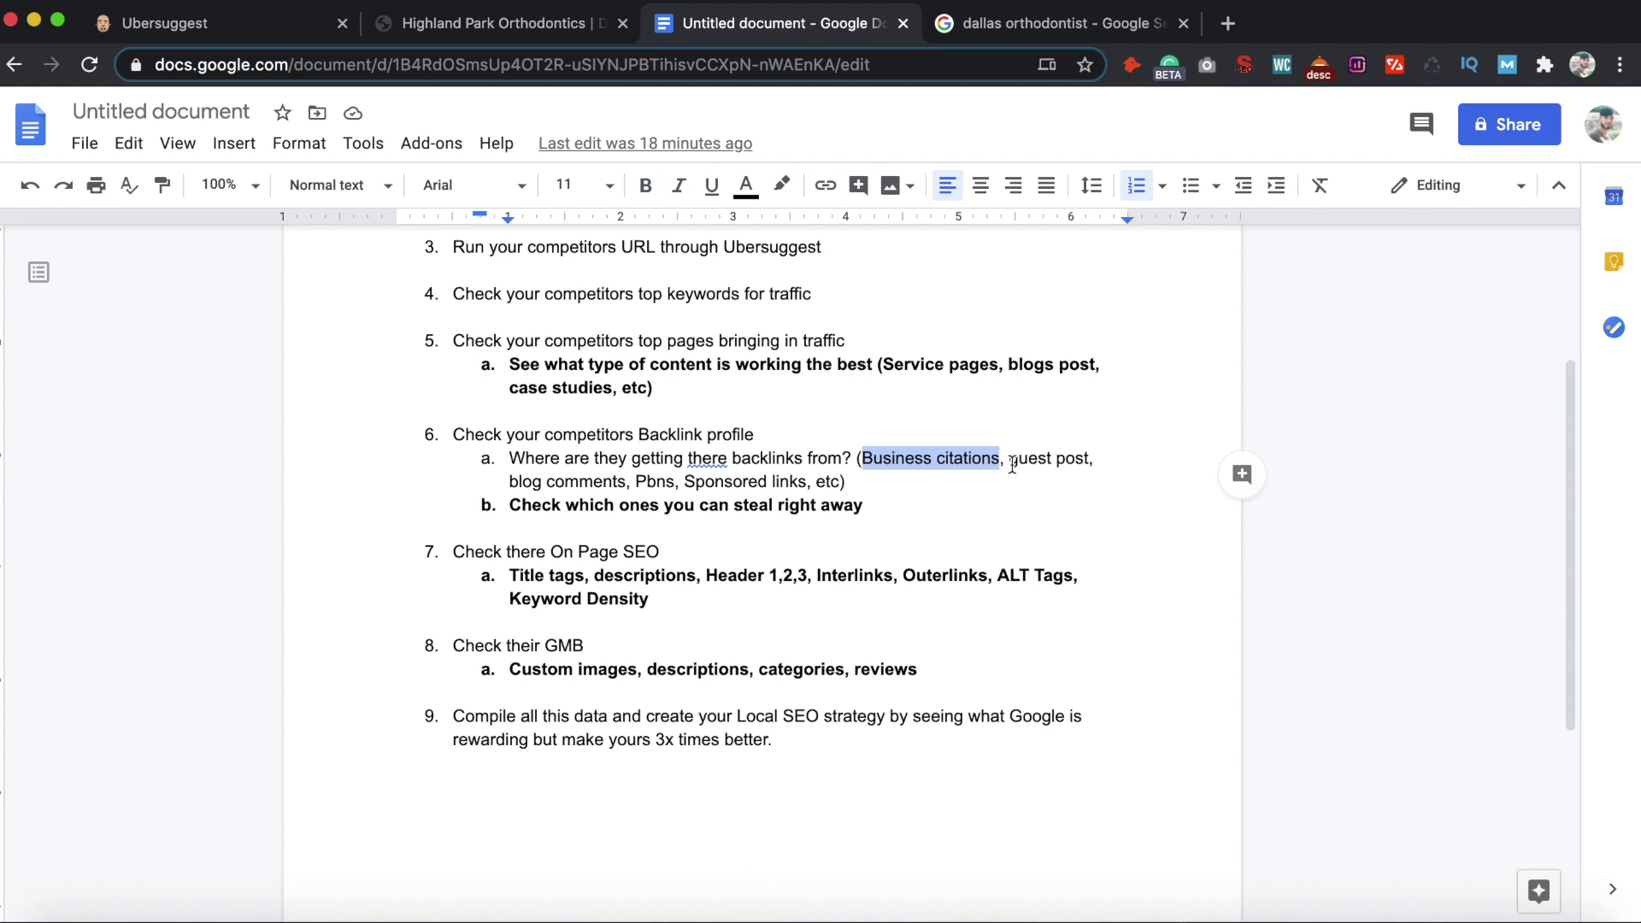
click(585, 483)
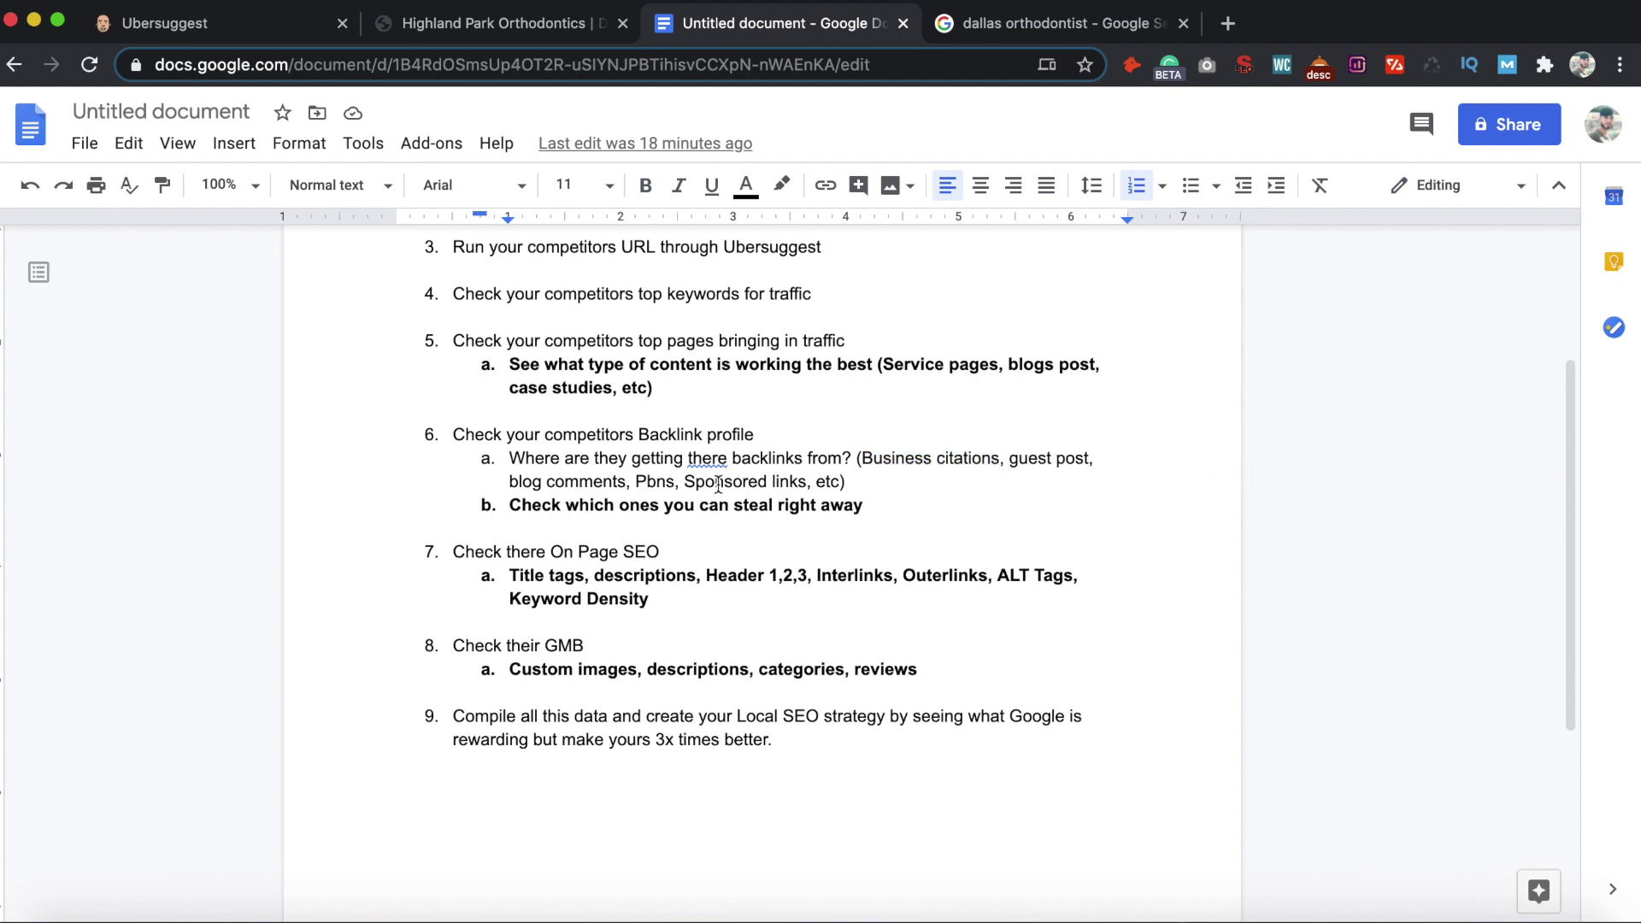
click(226, 23)
scroll(293, 681, down, 2)
scroll(292, 682, down, 1)
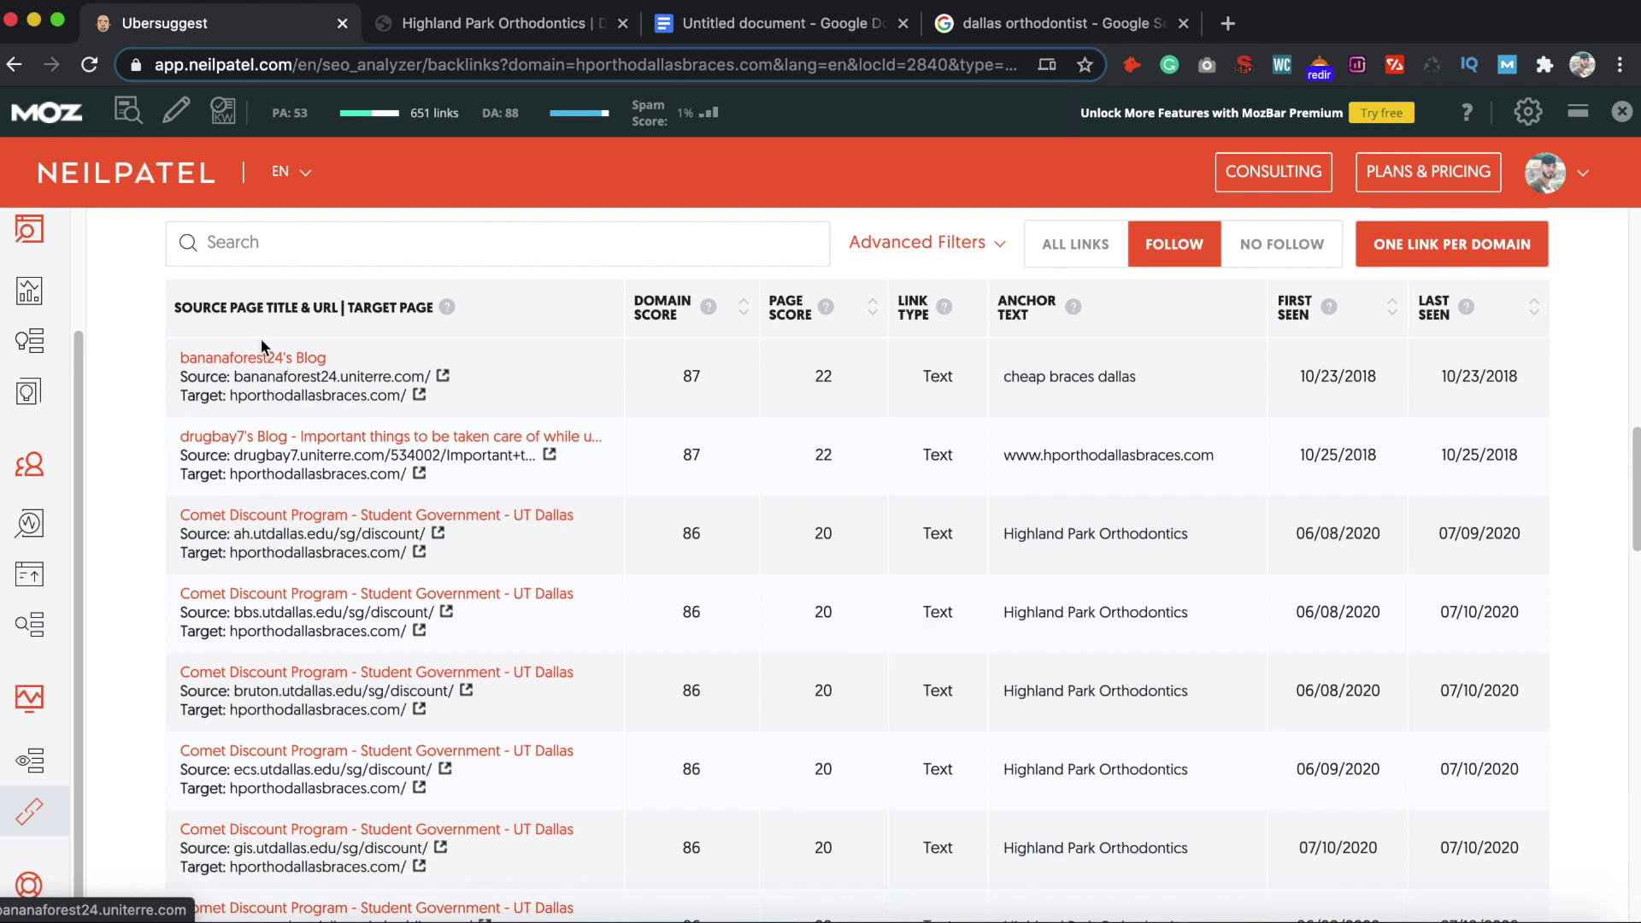
Open the source page of the bananaforest24's Blog backlink in a new tab, look at it, close it and return to Ubersuggest
right_click(282, 359)
click(359, 363)
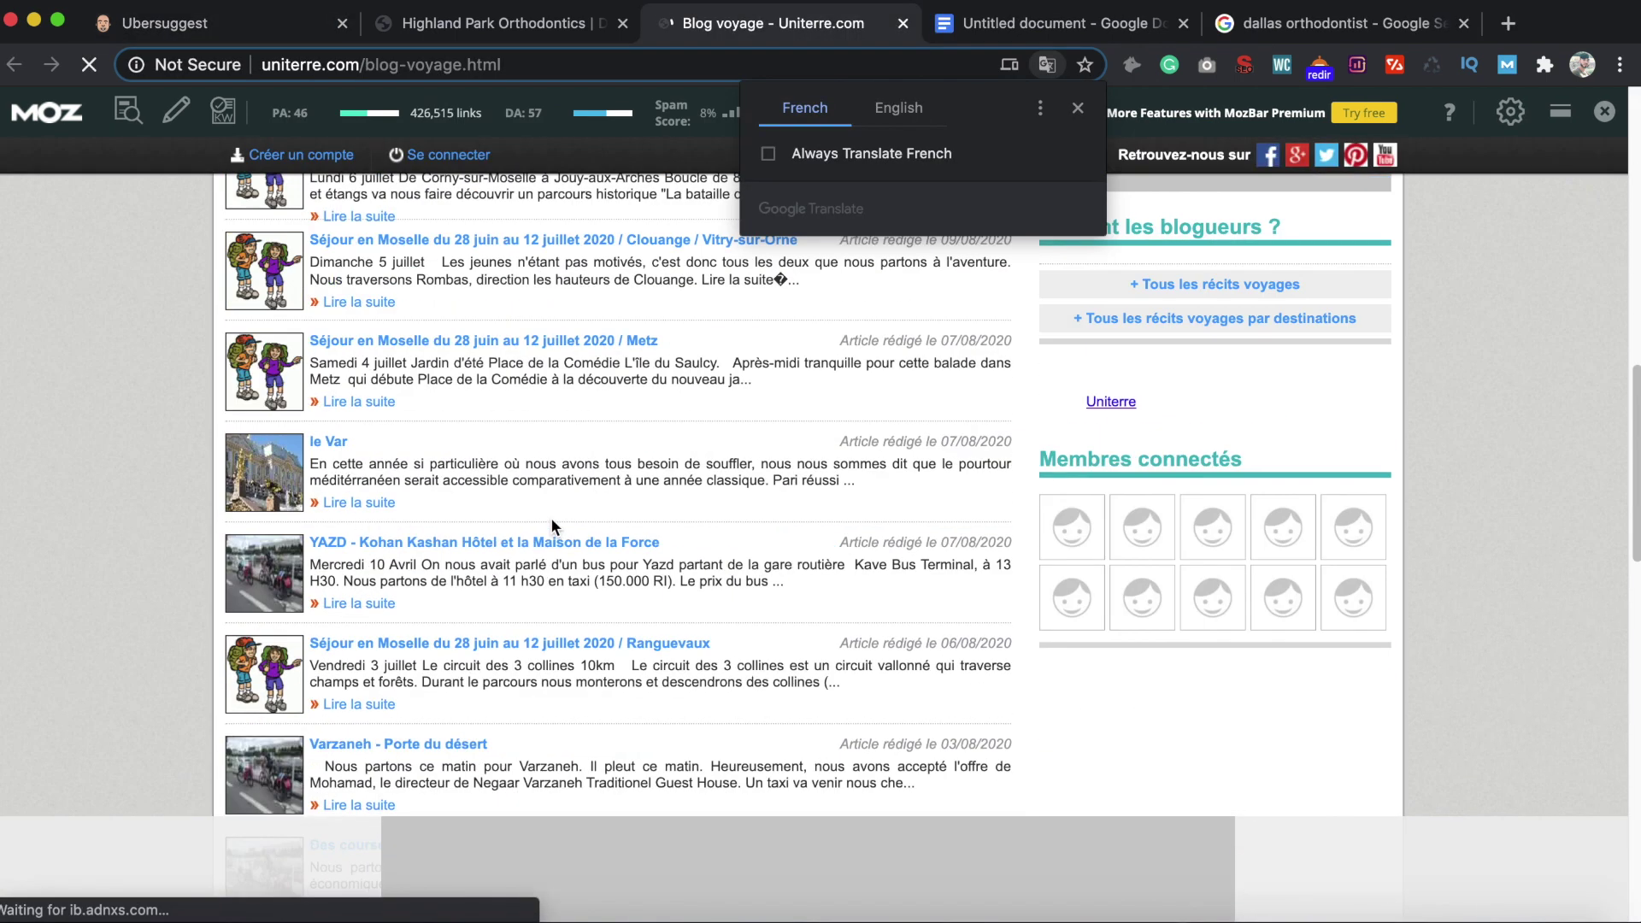
click(904, 26)
click(904, 26)
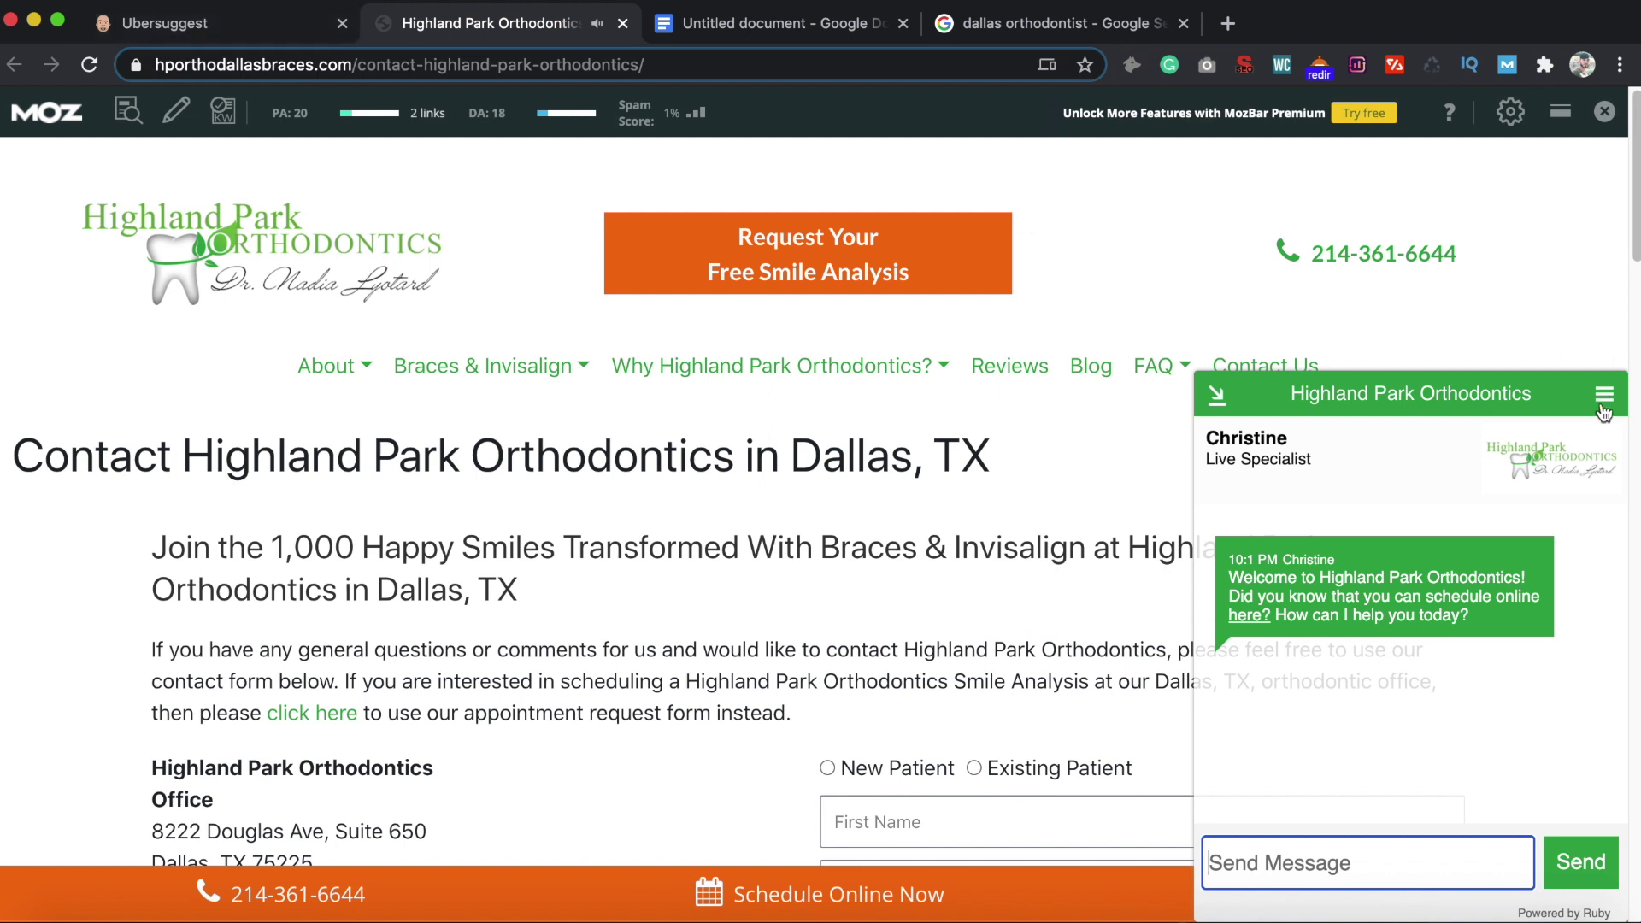
click(341, 36)
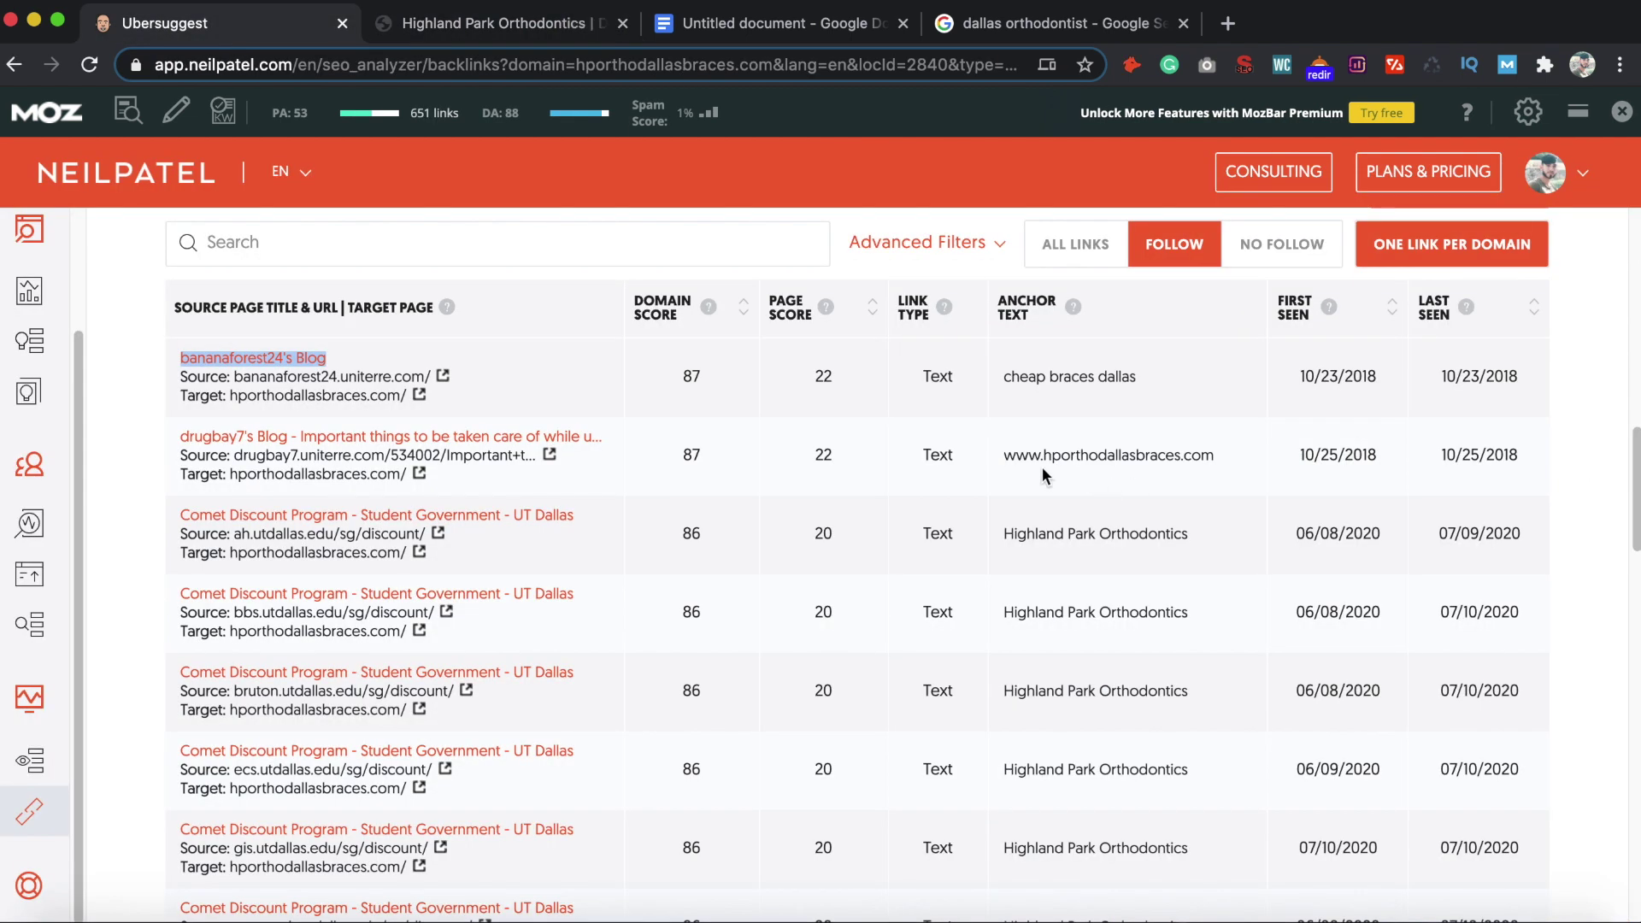
Check the anchor text used by the bananaforest24's Blog backlink
scroll(1022, 482, down, 1)
scroll(1109, 449, up, 2)
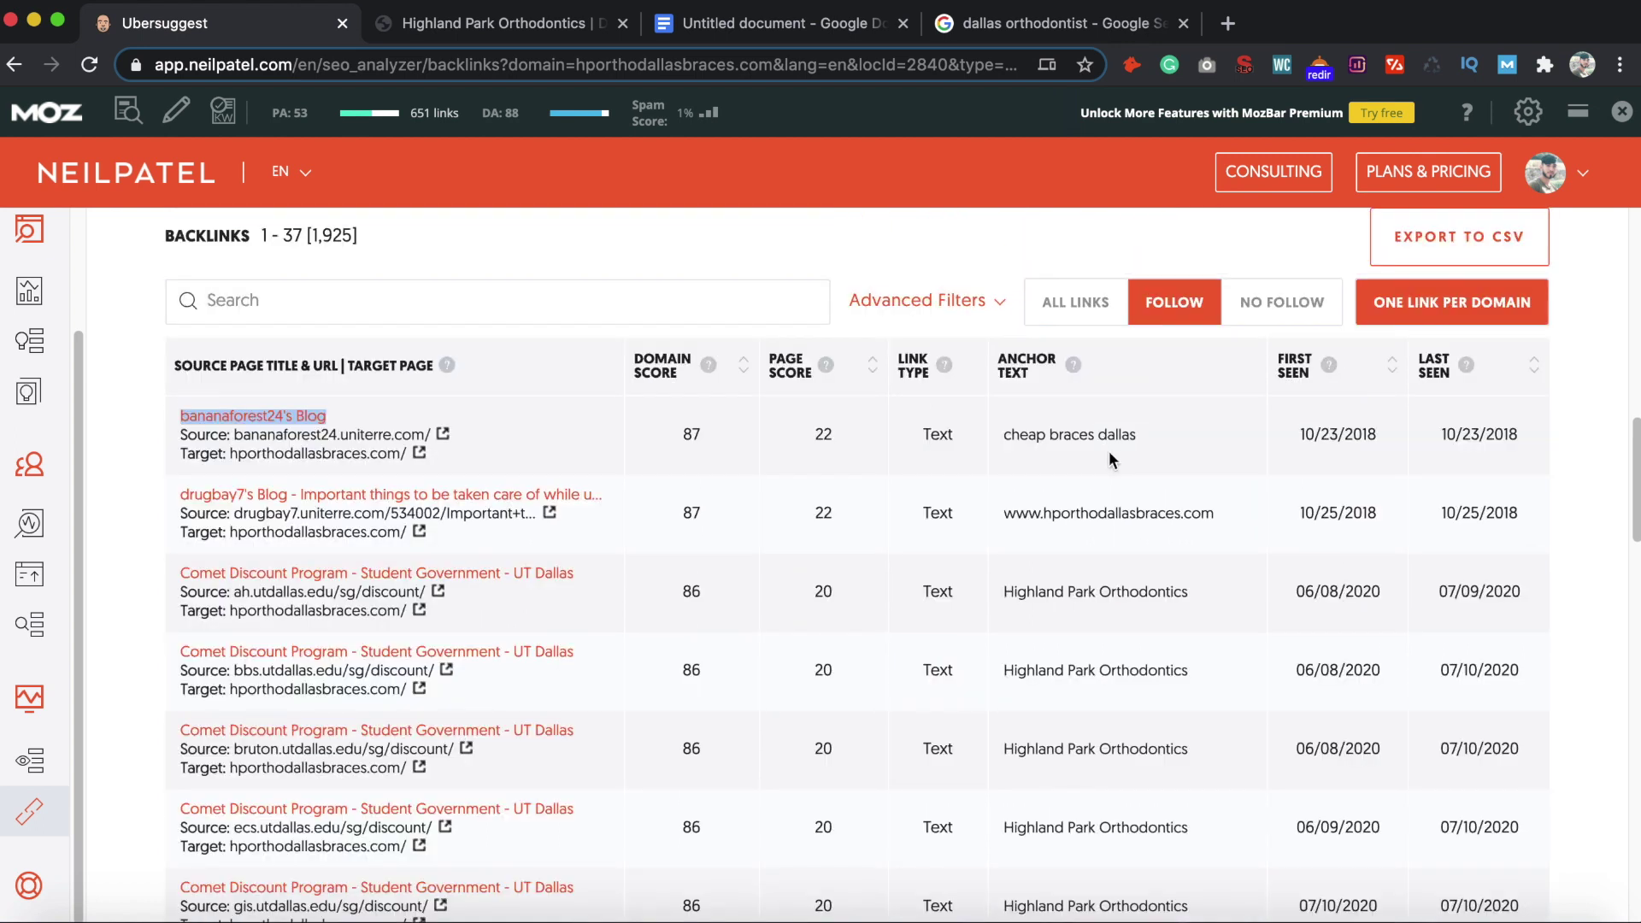
drag(1116, 430, 997, 444)
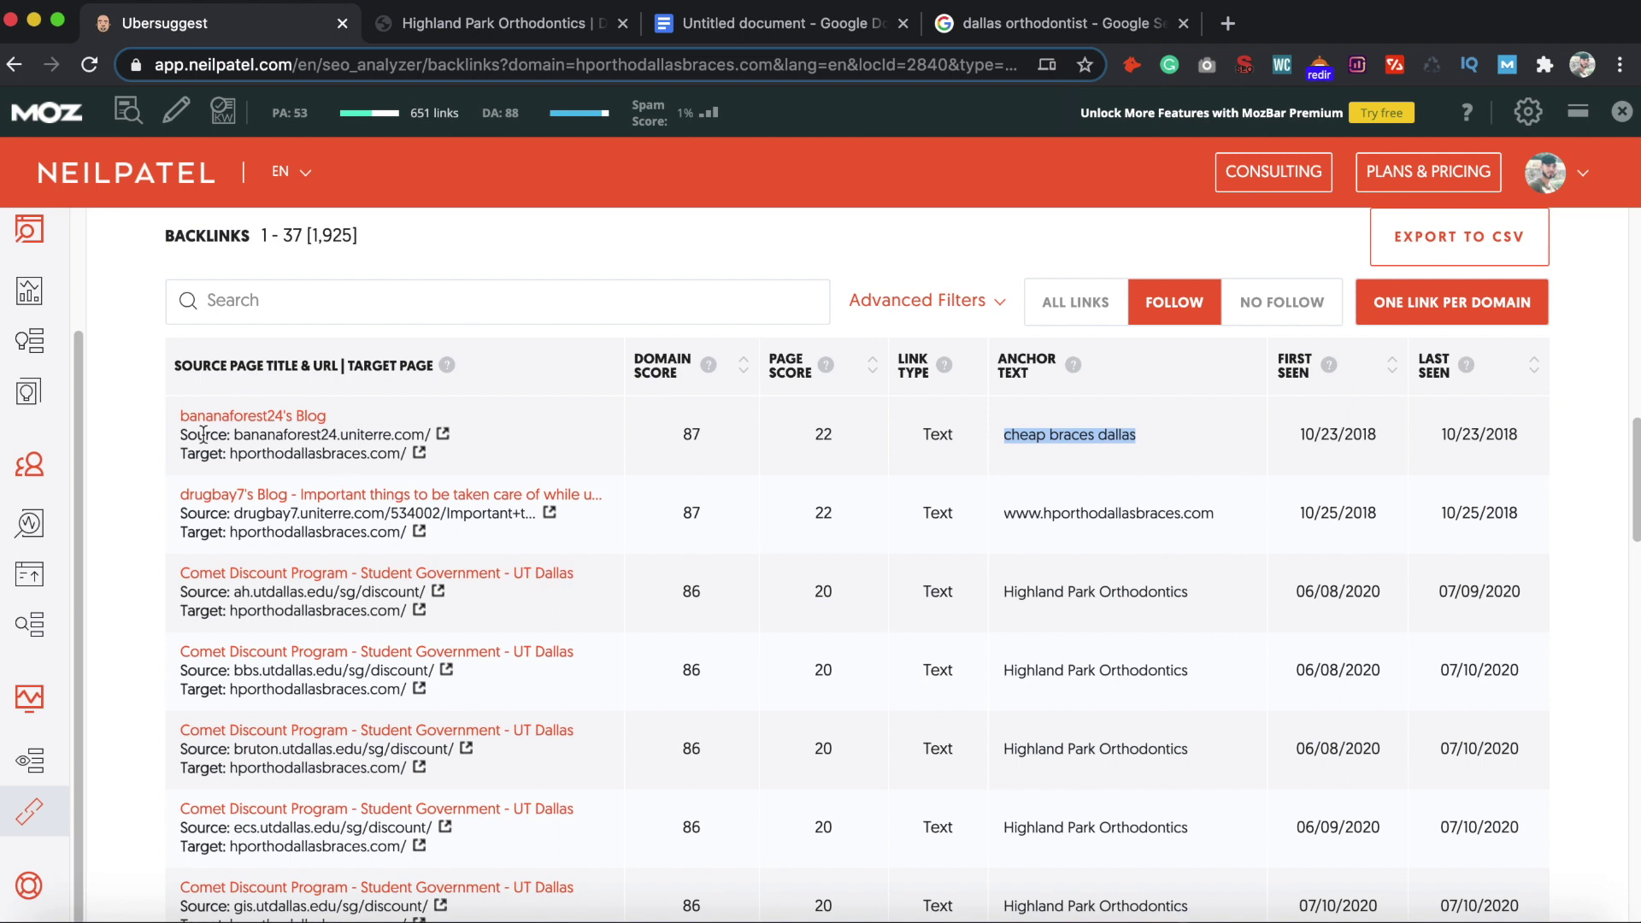
click(141, 444)
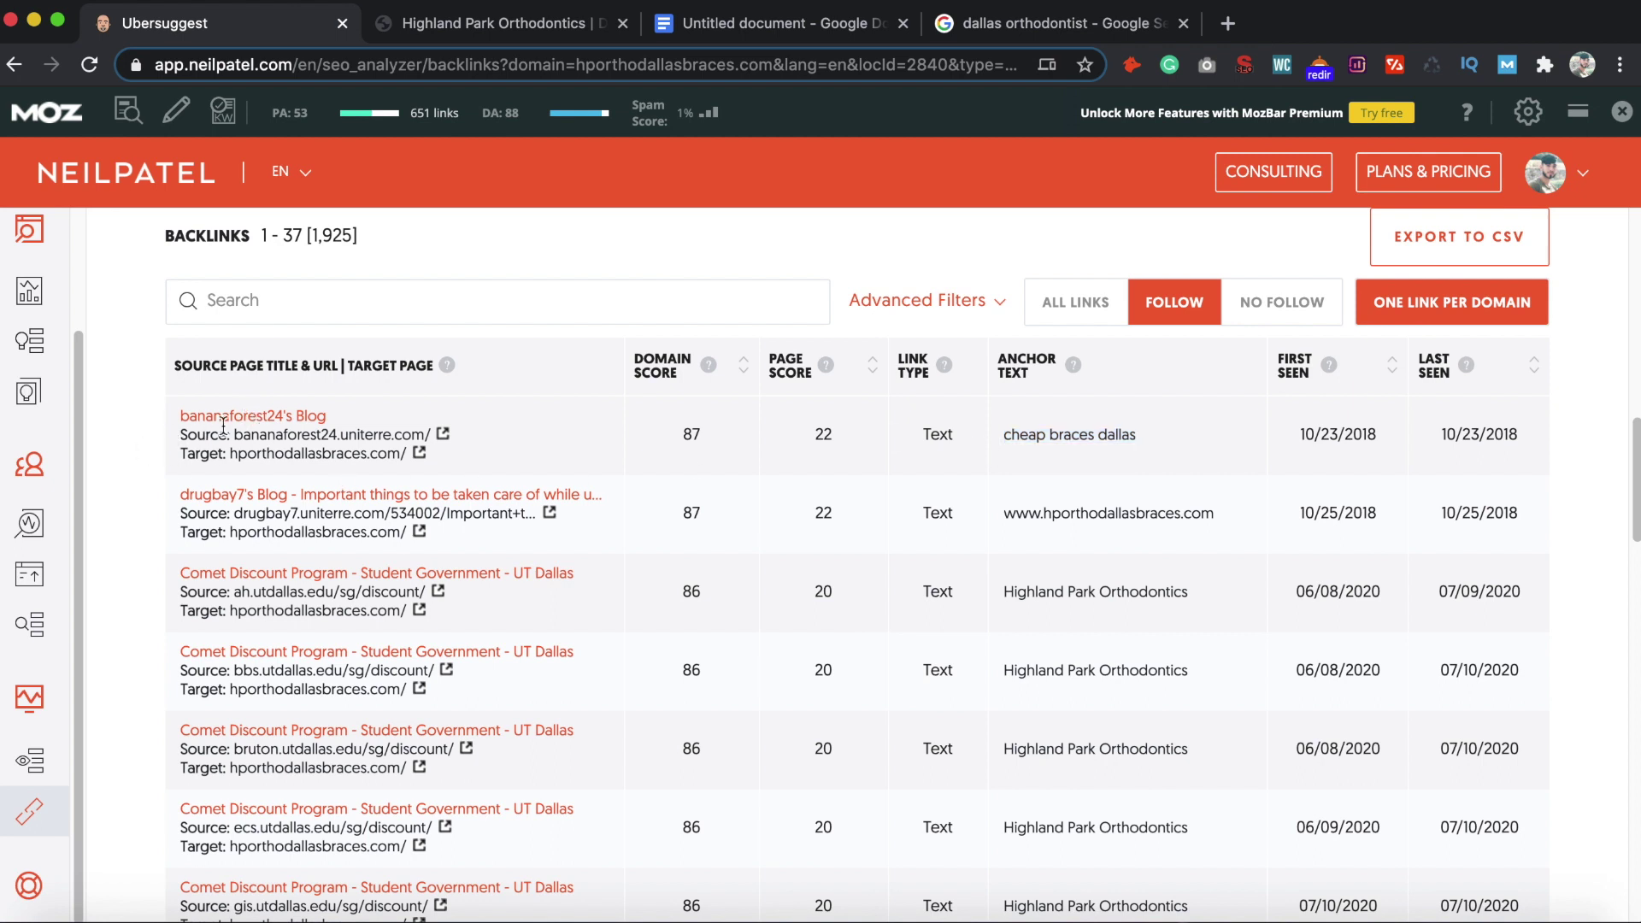
Look through the follow backlinks and open the Smiles Change Lives provider directory source page in a new tab
scroll(144, 591, down, 3)
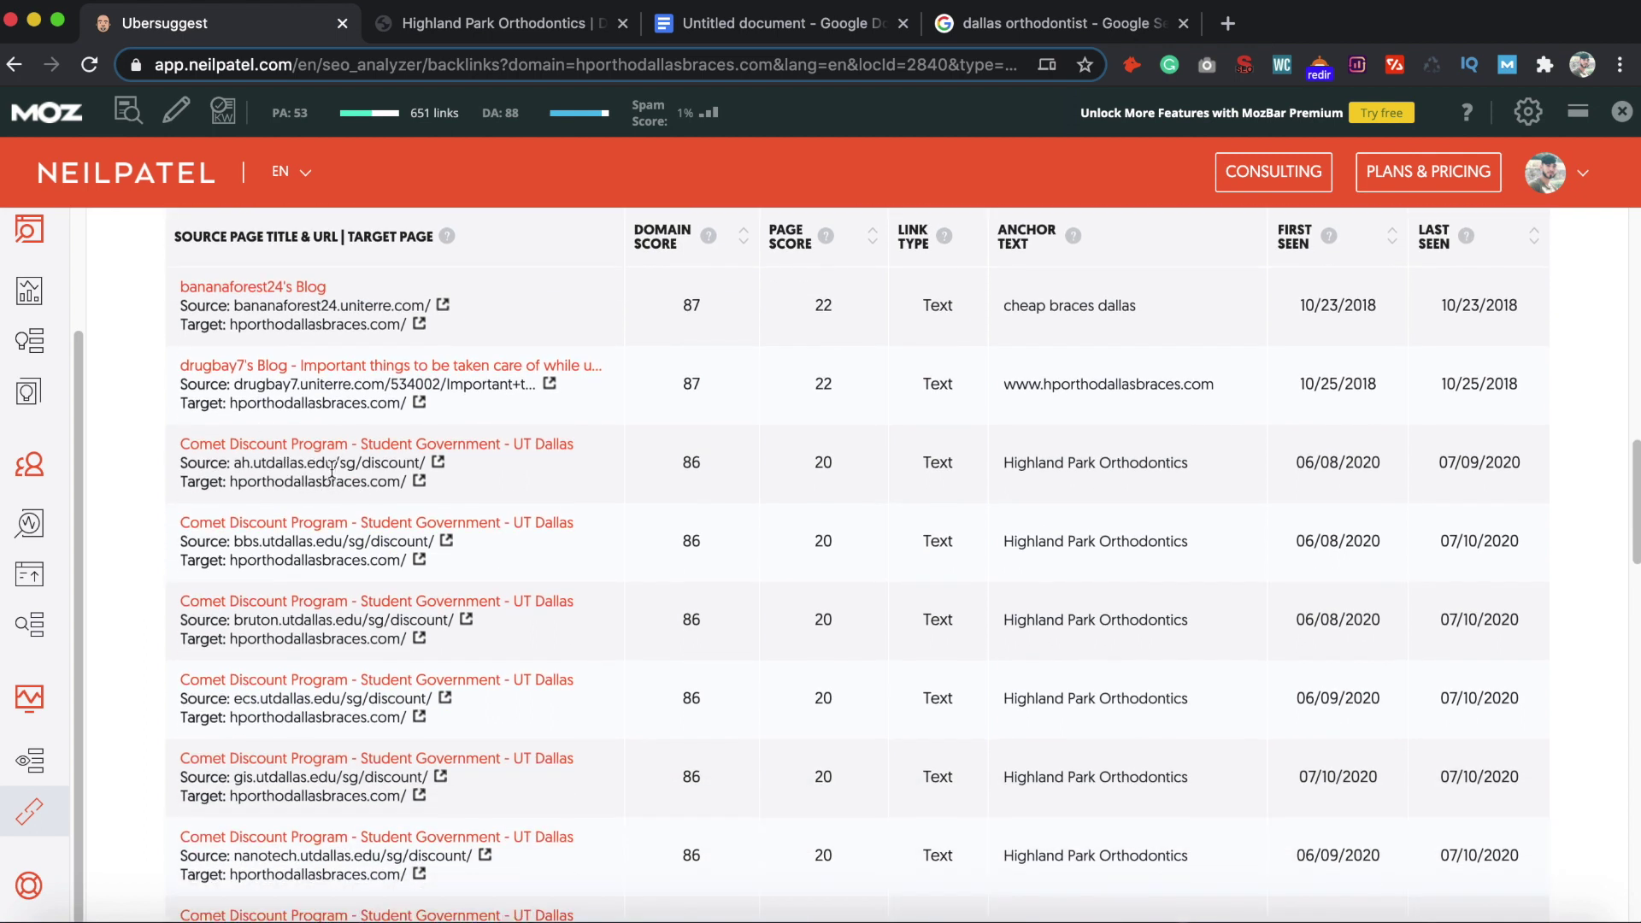
scroll(209, 491, down, 20)
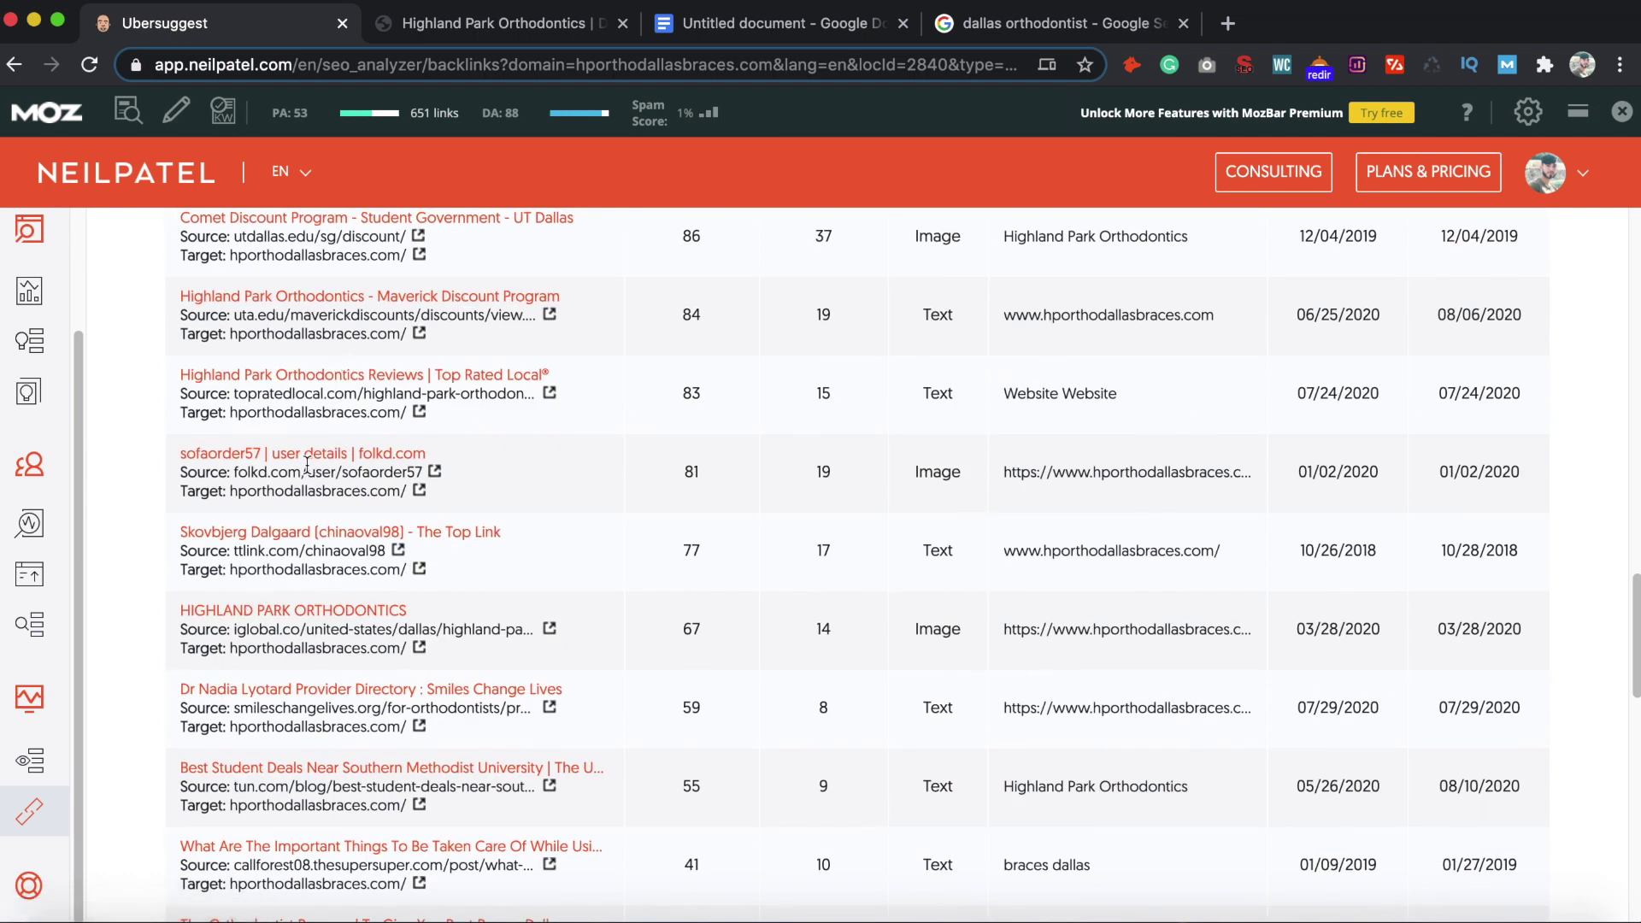
scroll(282, 535, down, 5)
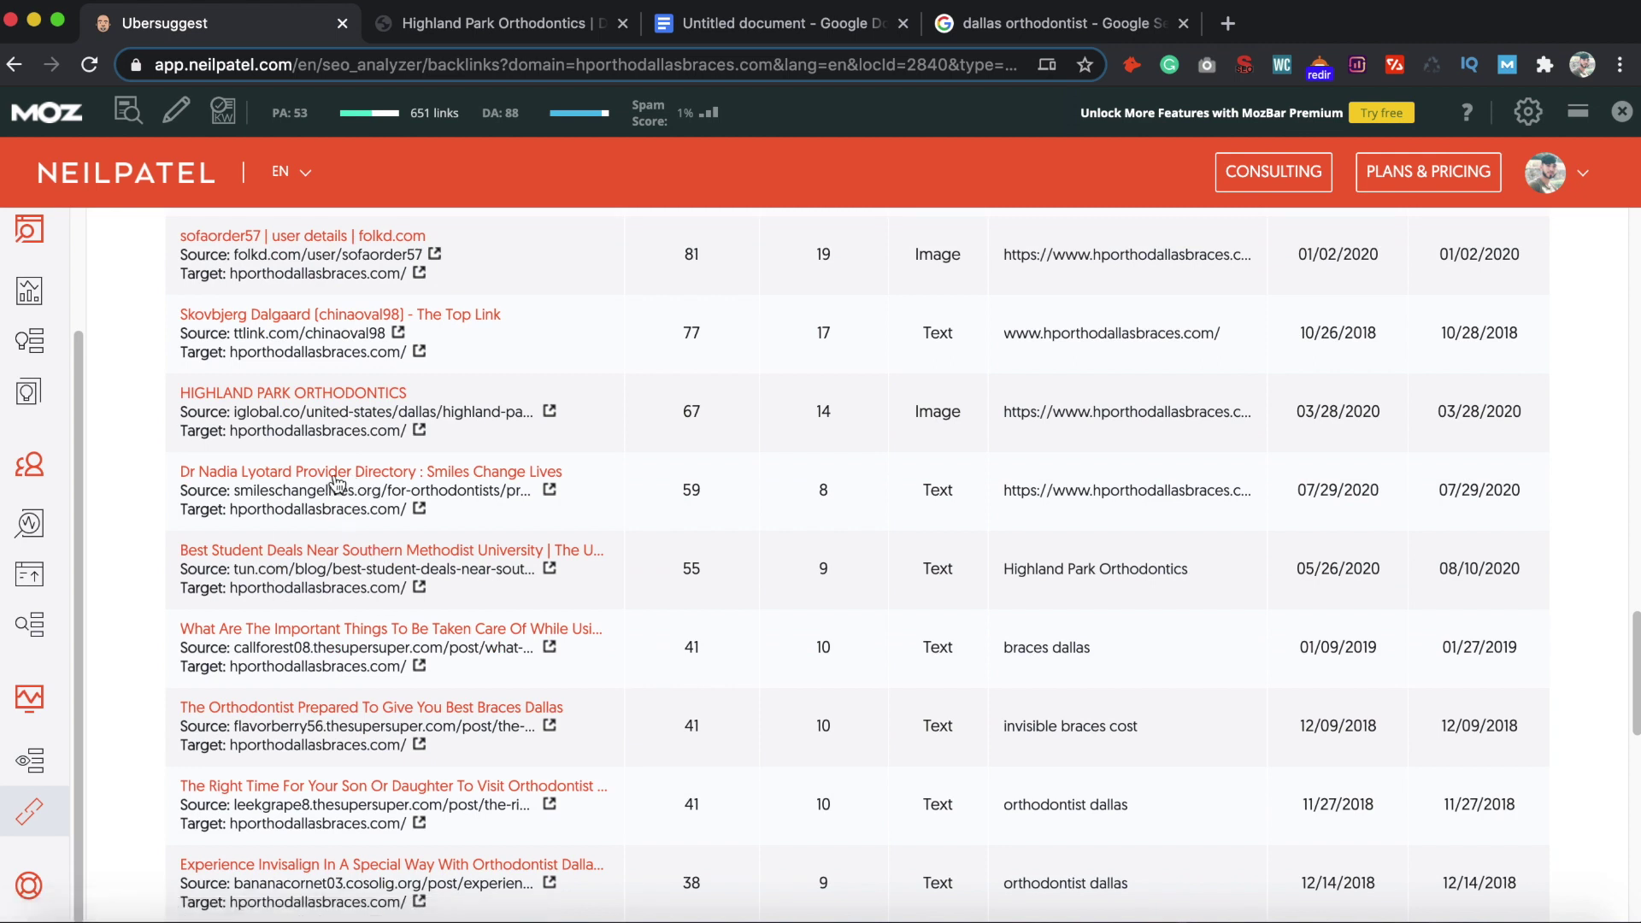
right_click(336, 483)
click(476, 478)
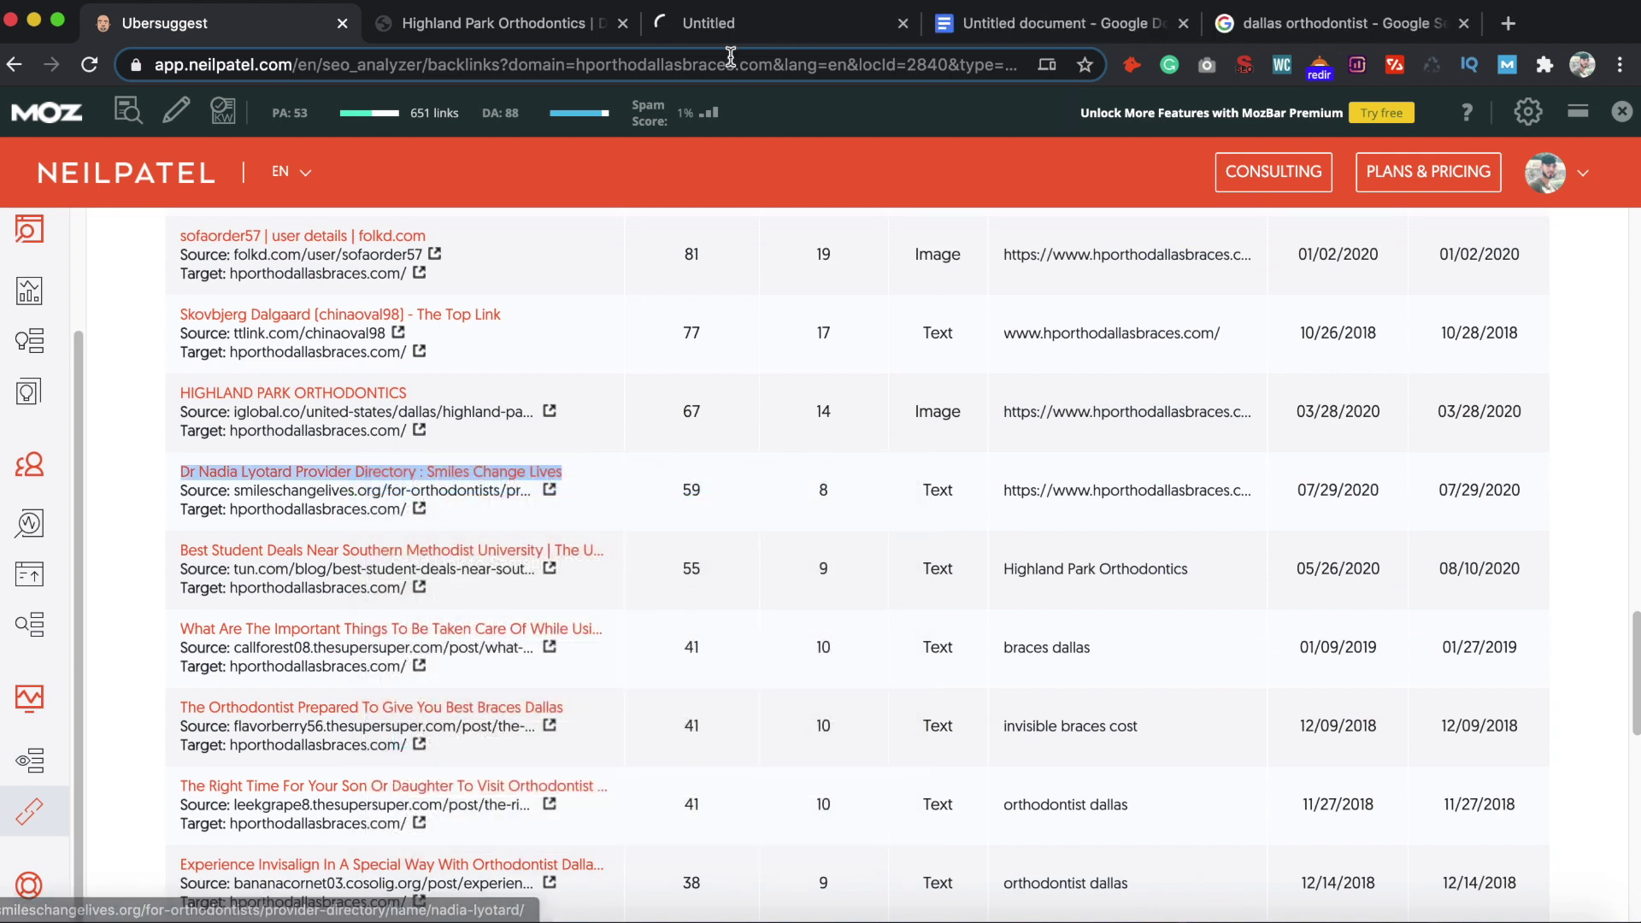
click(731, 25)
Examine the Smiles Change Lives directory page, including the practice's contact details, website link, map and provider instructions
scroll(453, 516, down, 10)
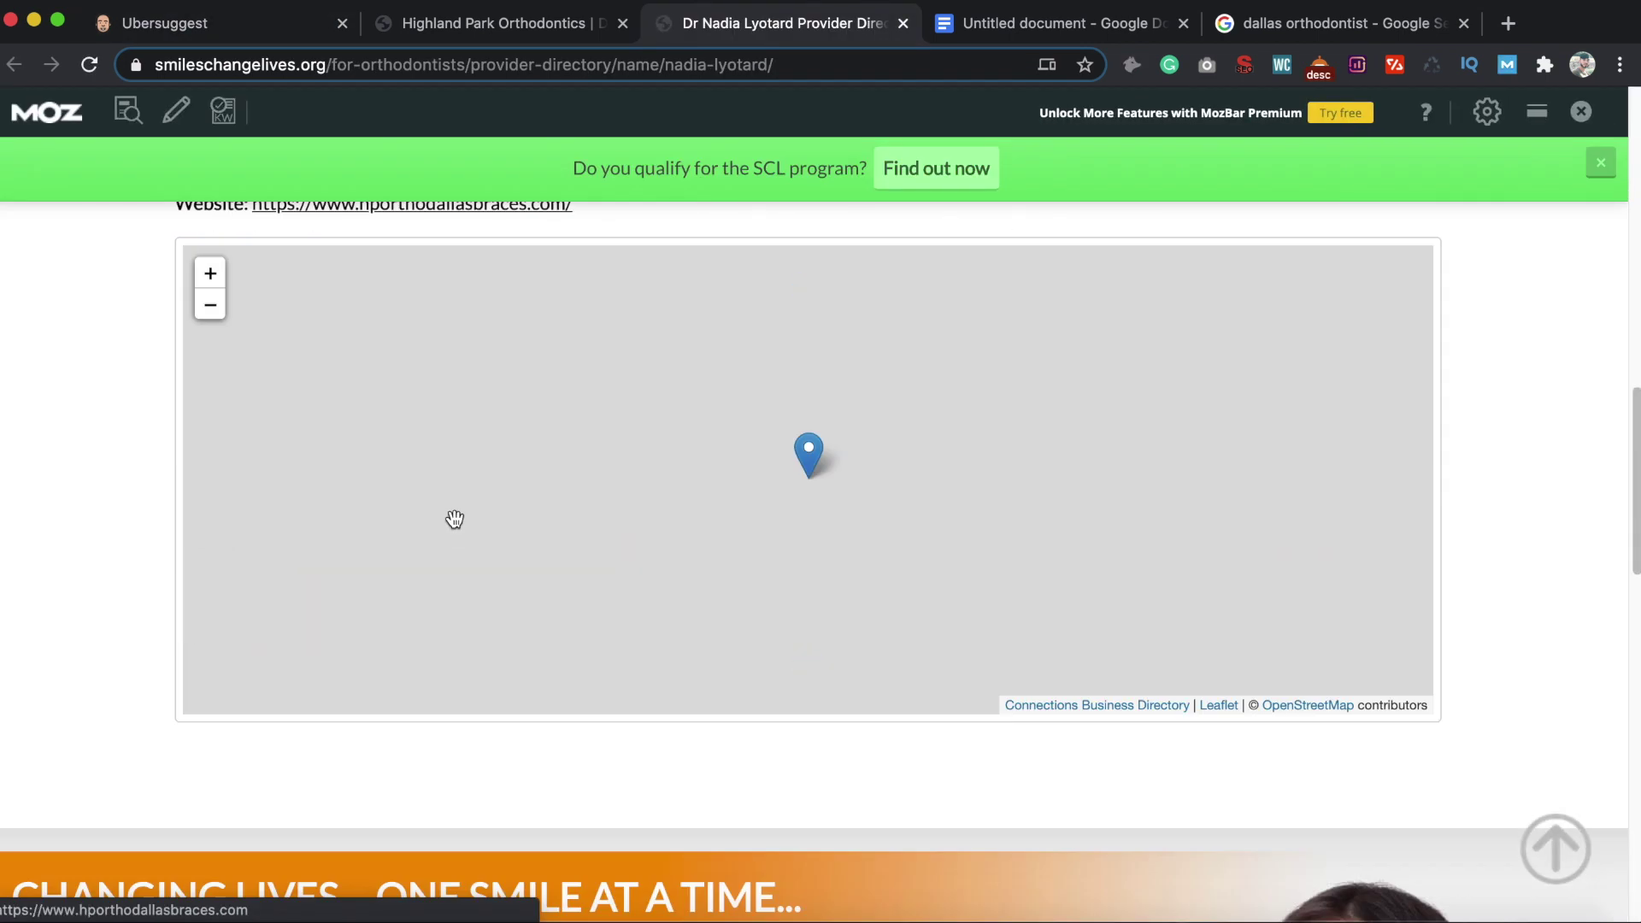
scroll(453, 519, up, 5)
scroll(454, 539, down, 1)
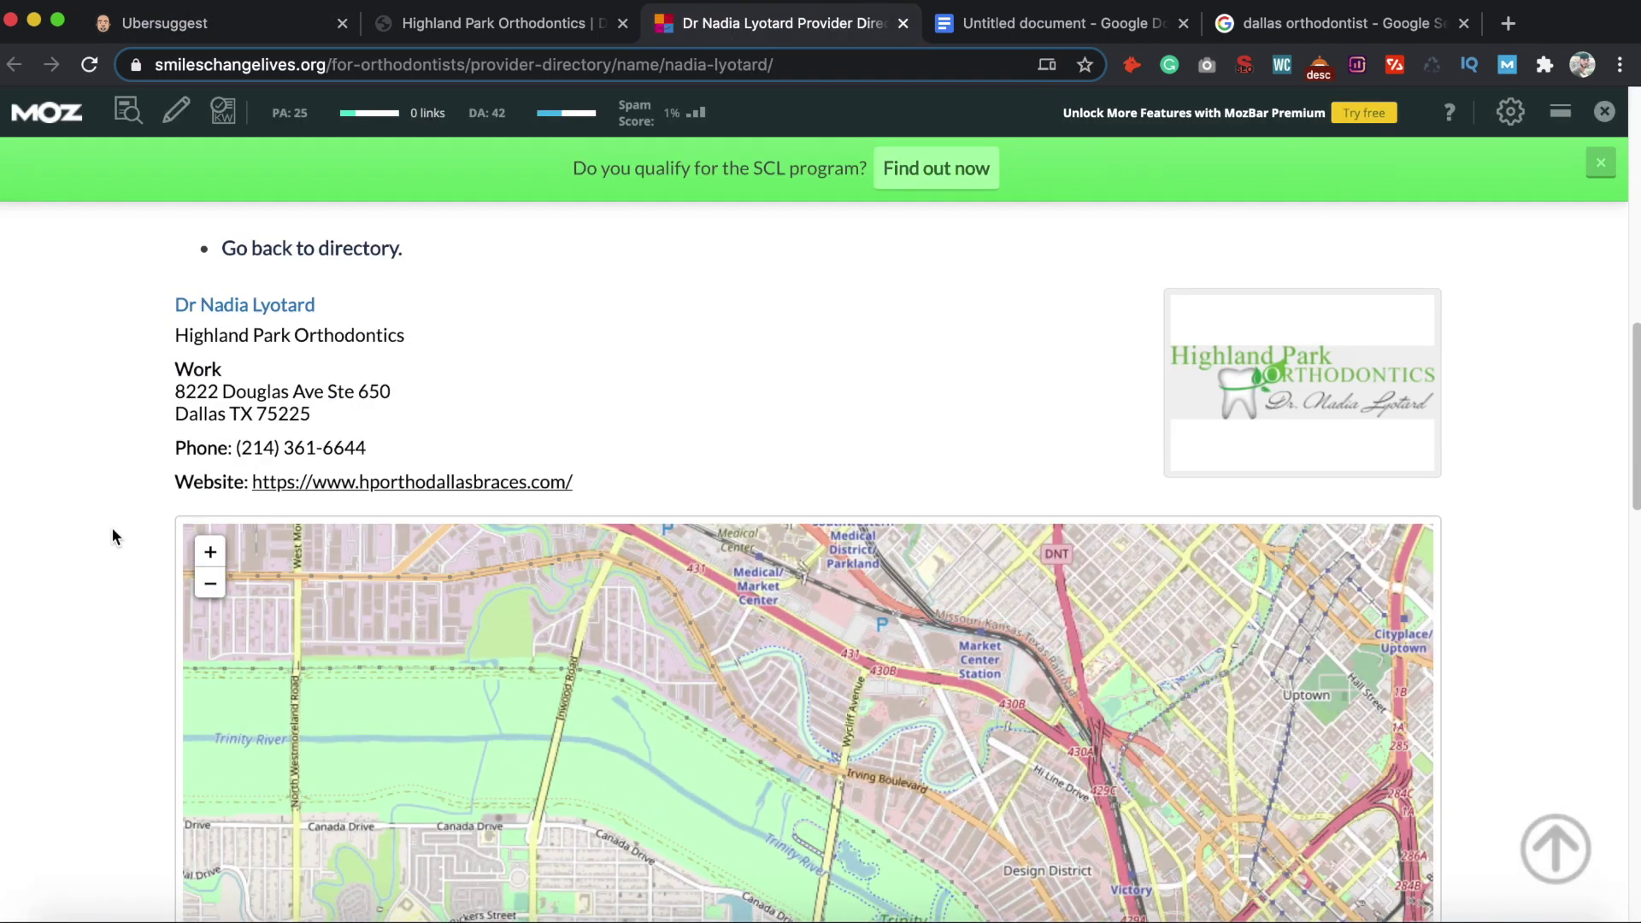
scroll(410, 547, up, 1)
scroll(411, 512, up, 10)
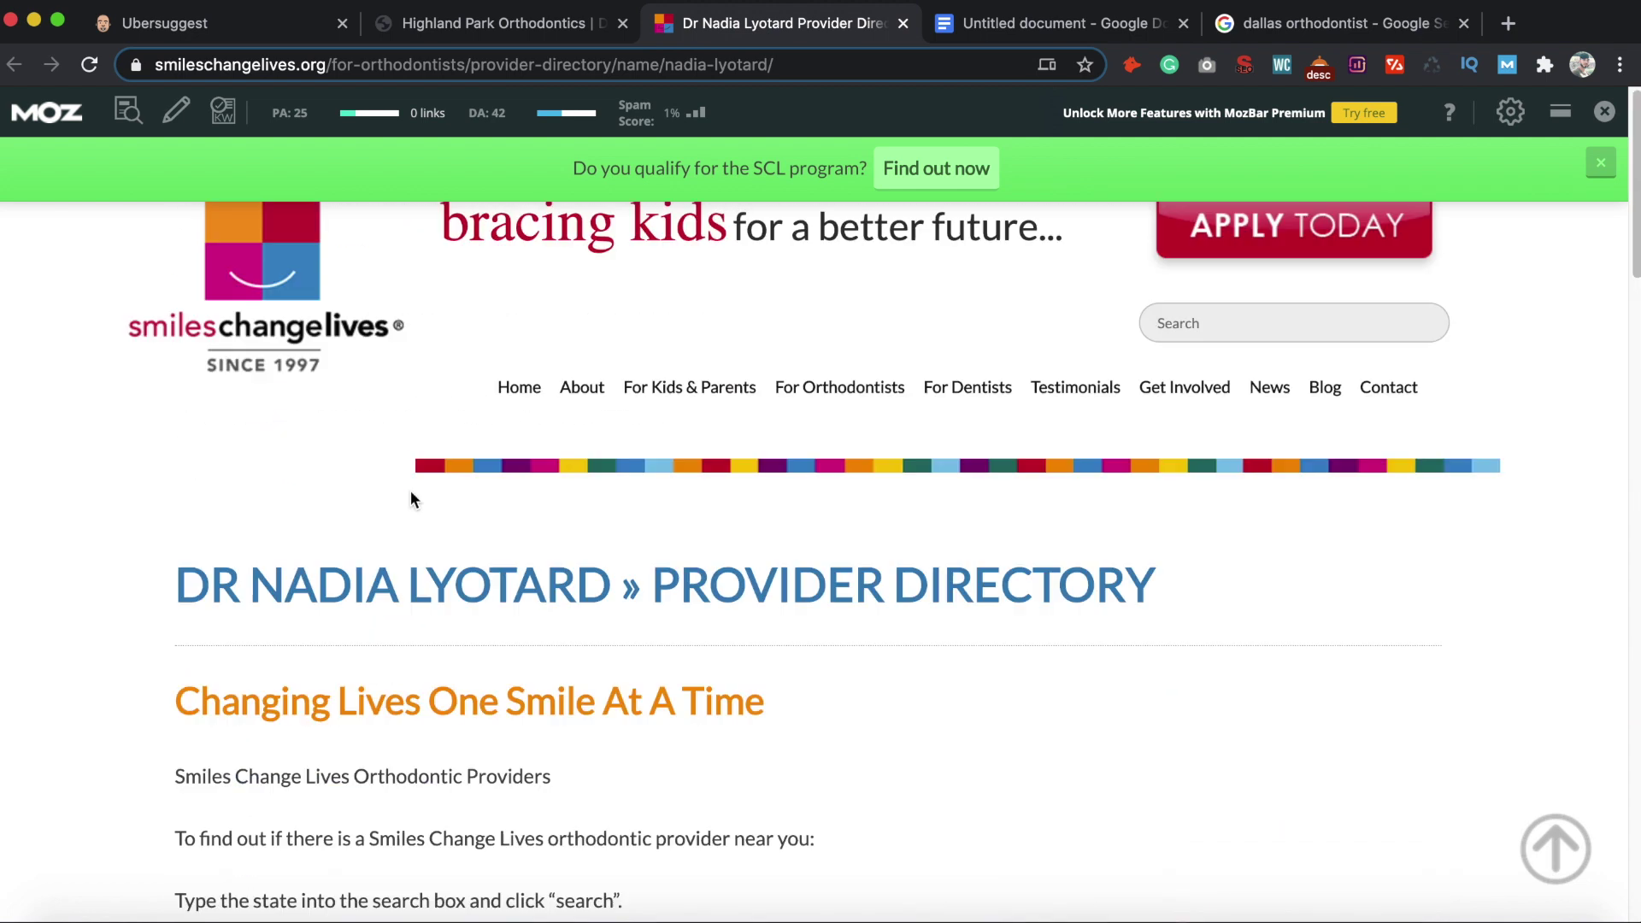
scroll(495, 648, down, 1)
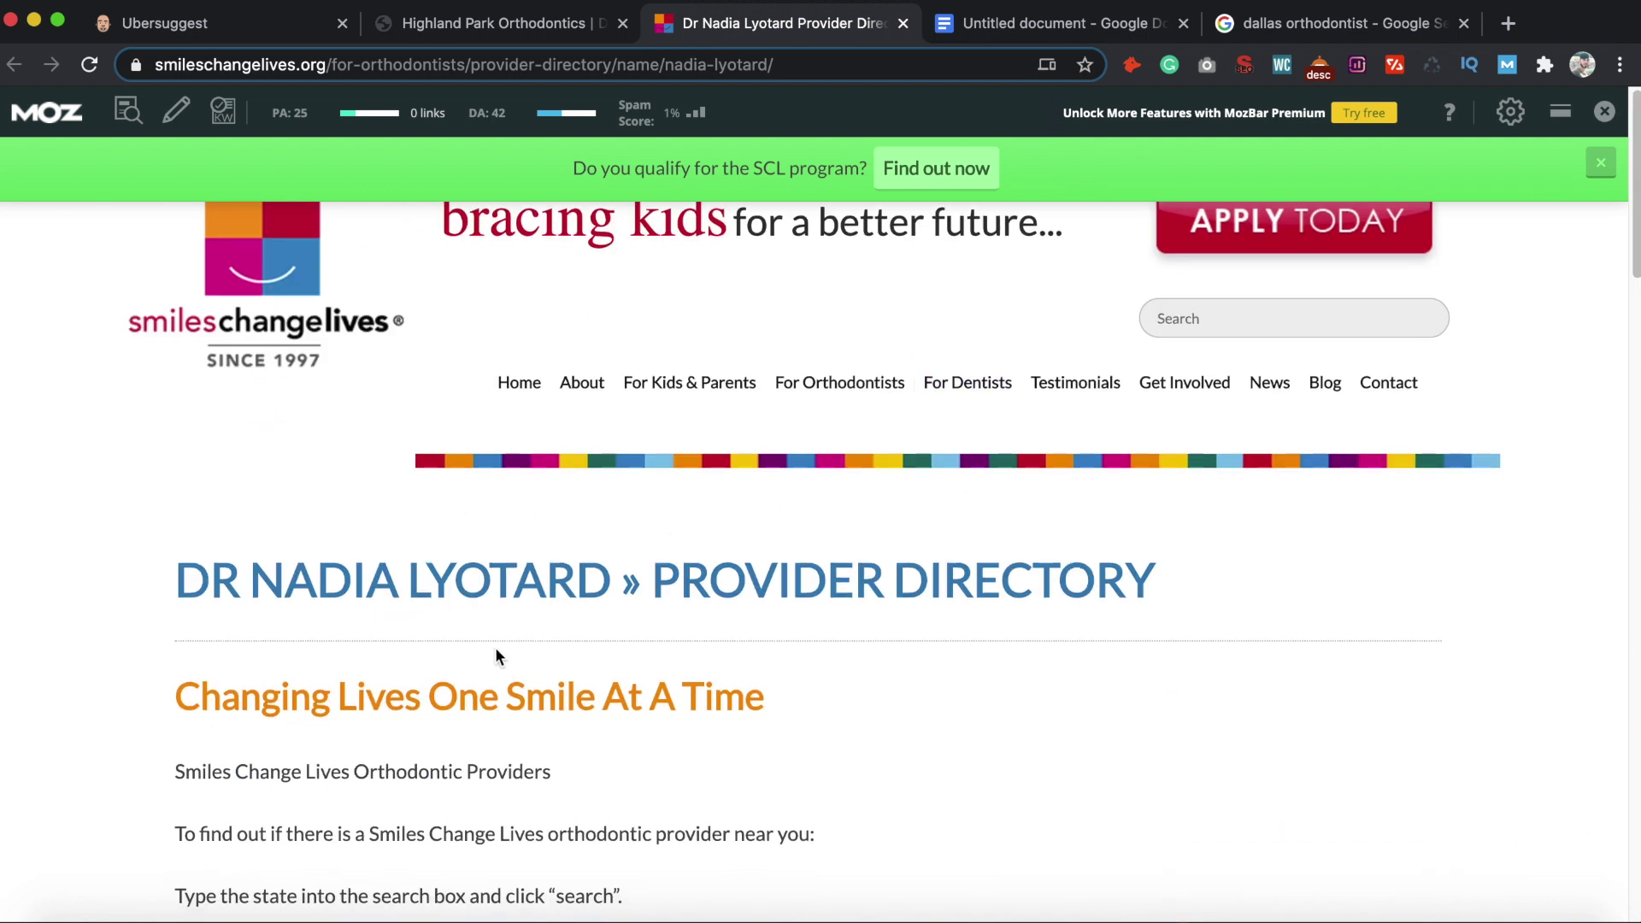
scroll(496, 655, down, 4)
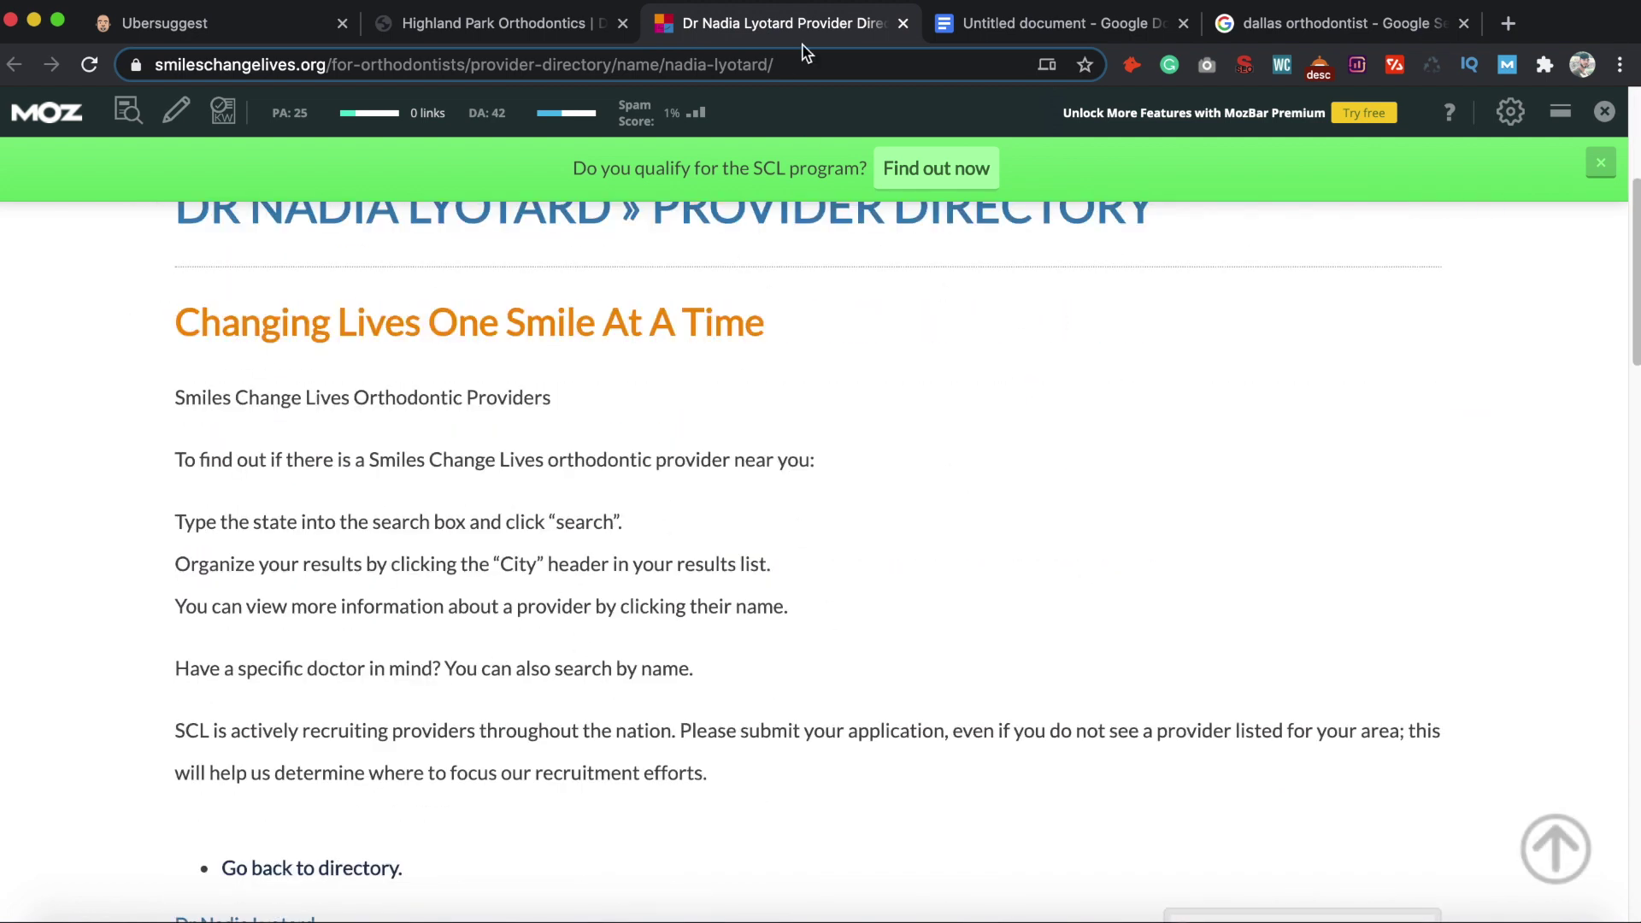
Close the directory page and review the next Ubersuggest backlinks, checking the anchor text of the Best Student Deals link
click(903, 24)
click(223, 32)
scroll(544, 518, up, 1)
scroll(157, 784, down, 1)
click(137, 770)
scroll(510, 749, down, 2)
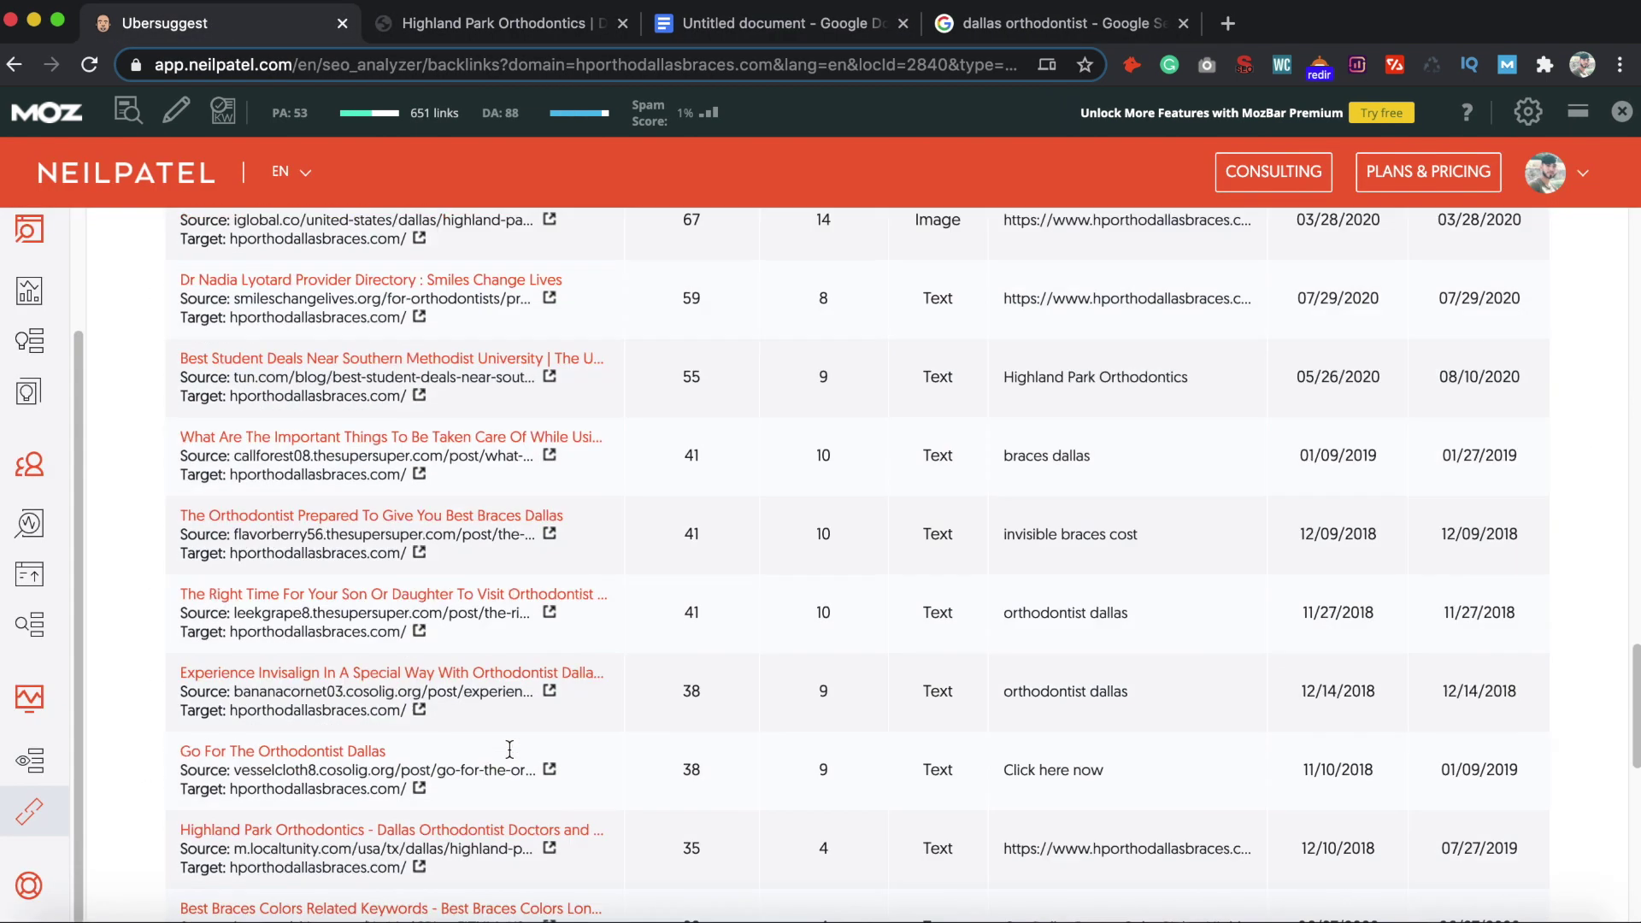
scroll(509, 749, down, 2)
scroll(1030, 531, up, 2)
drag(1187, 389, 1007, 381)
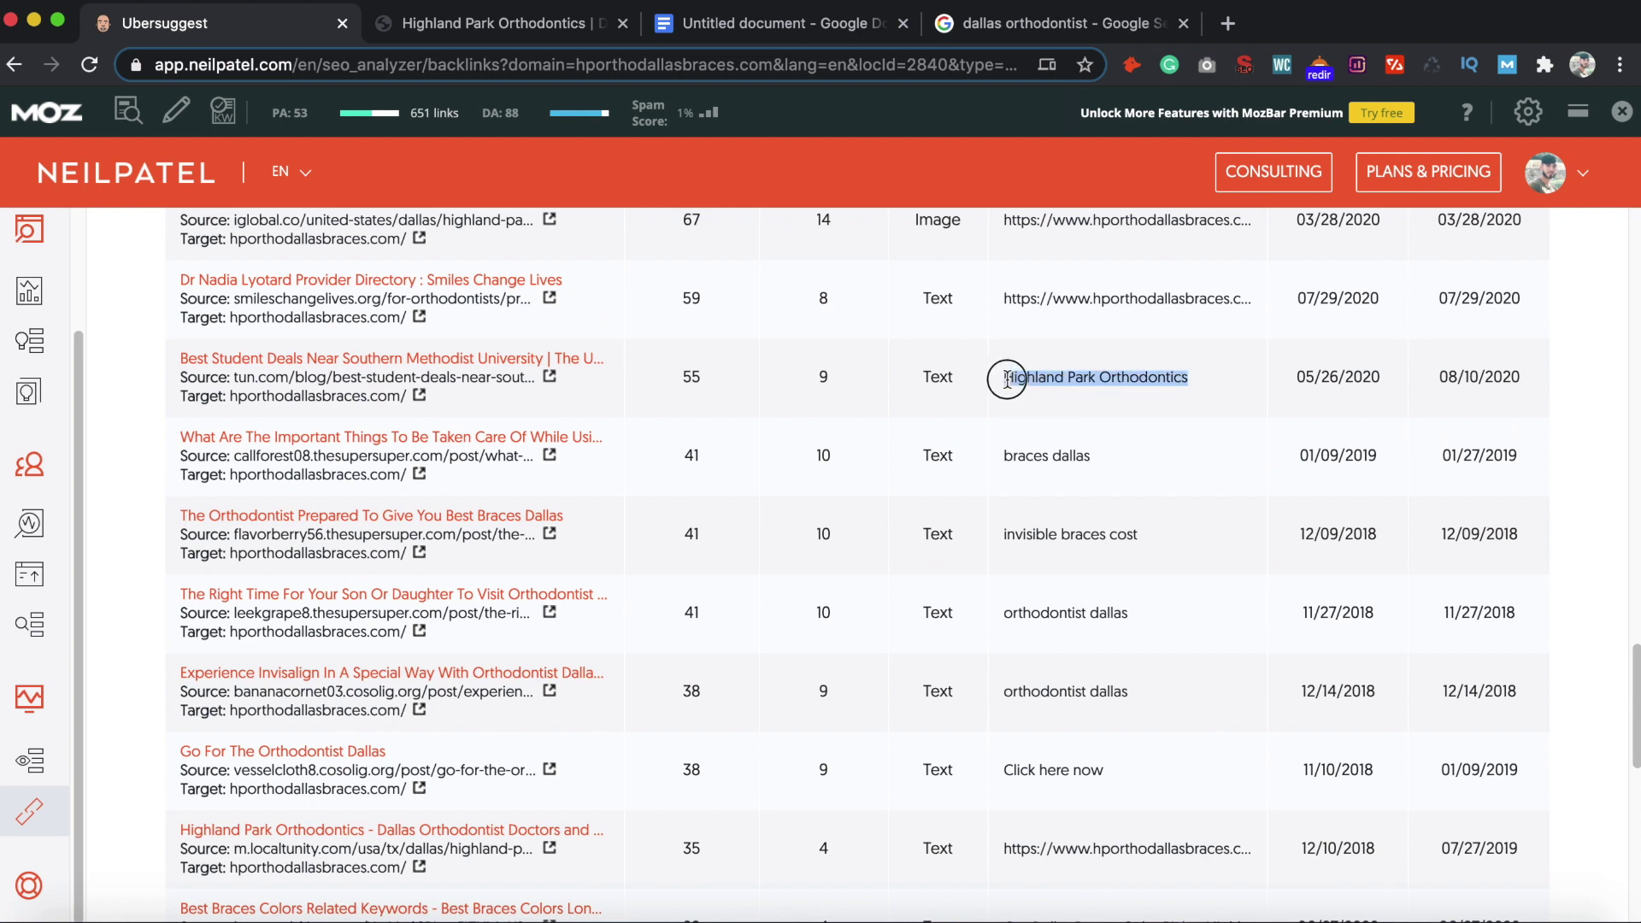
click(1007, 380)
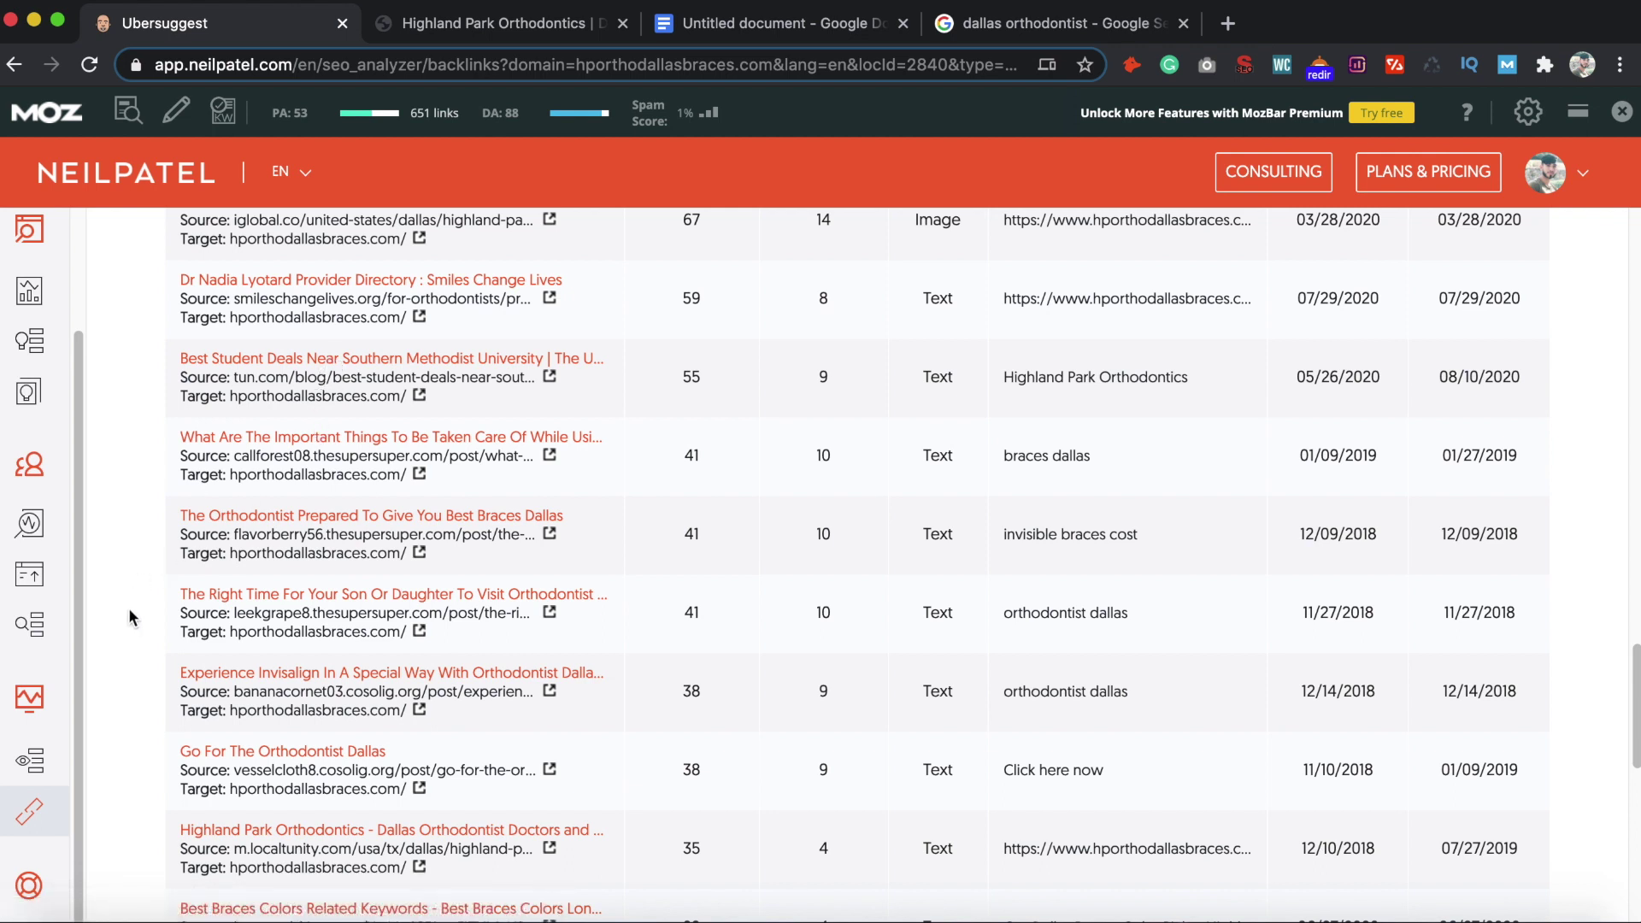
Go back to the Google Docs checklist and review its backlink profile and On Page SEO items
click(747, 23)
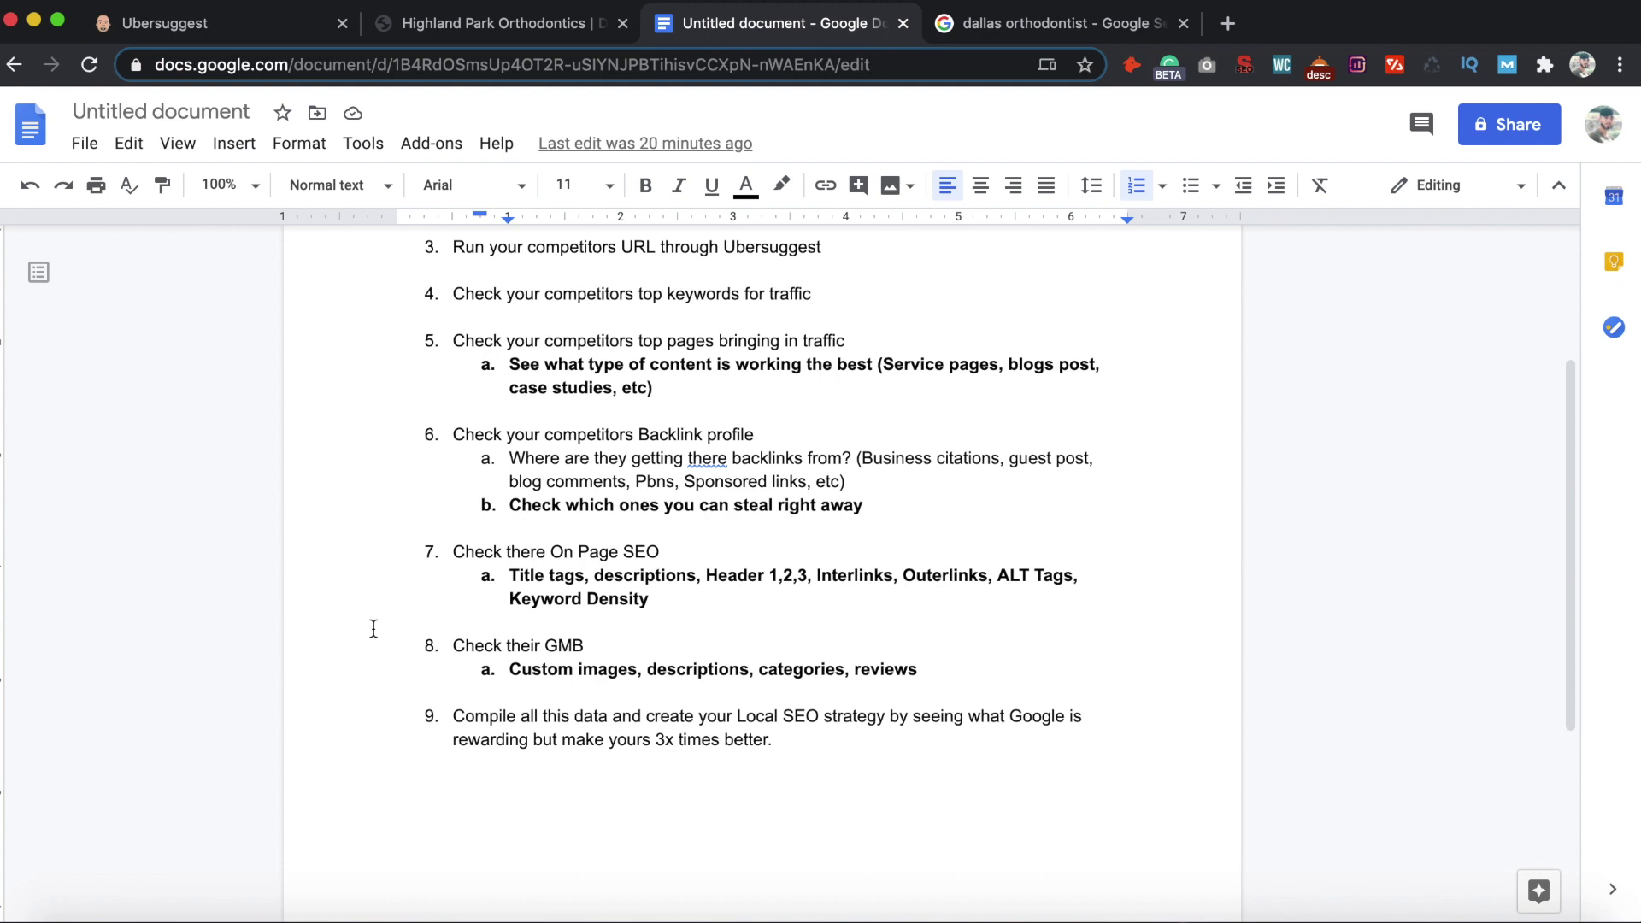
drag(838, 506, 414, 409)
click(412, 479)
drag(454, 551, 686, 601)
click(686, 601)
scroll(677, 607, up, 1)
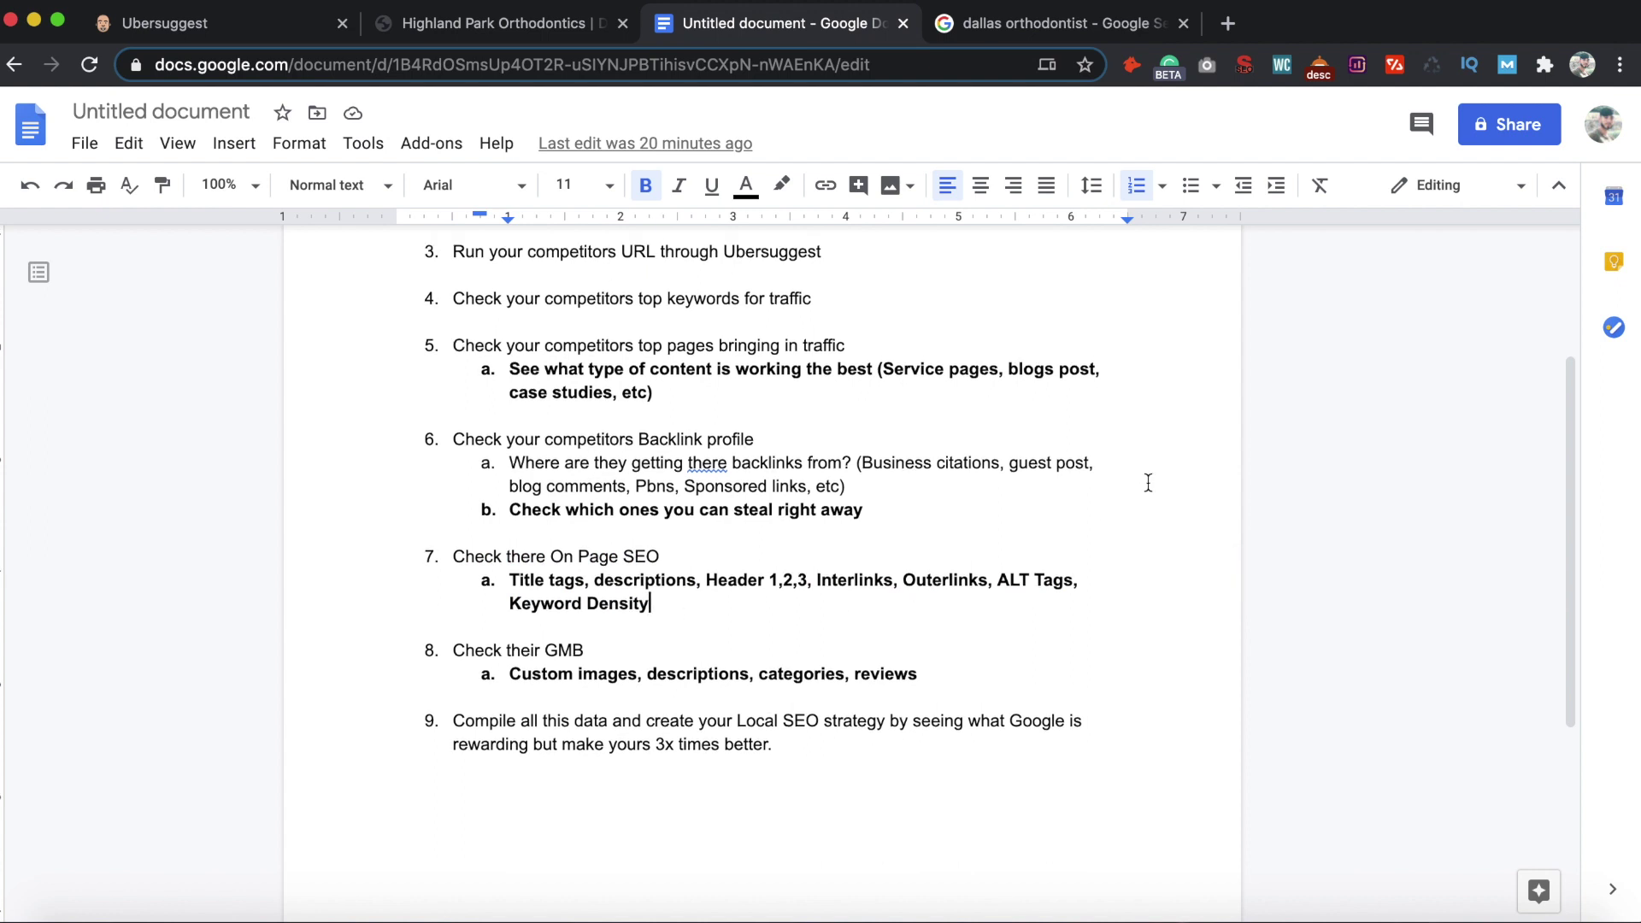
Open the Highland Park Orthodontics homepage, close the MozBar toolbar and dismiss its DA mode notice
click(461, 23)
click(304, 266)
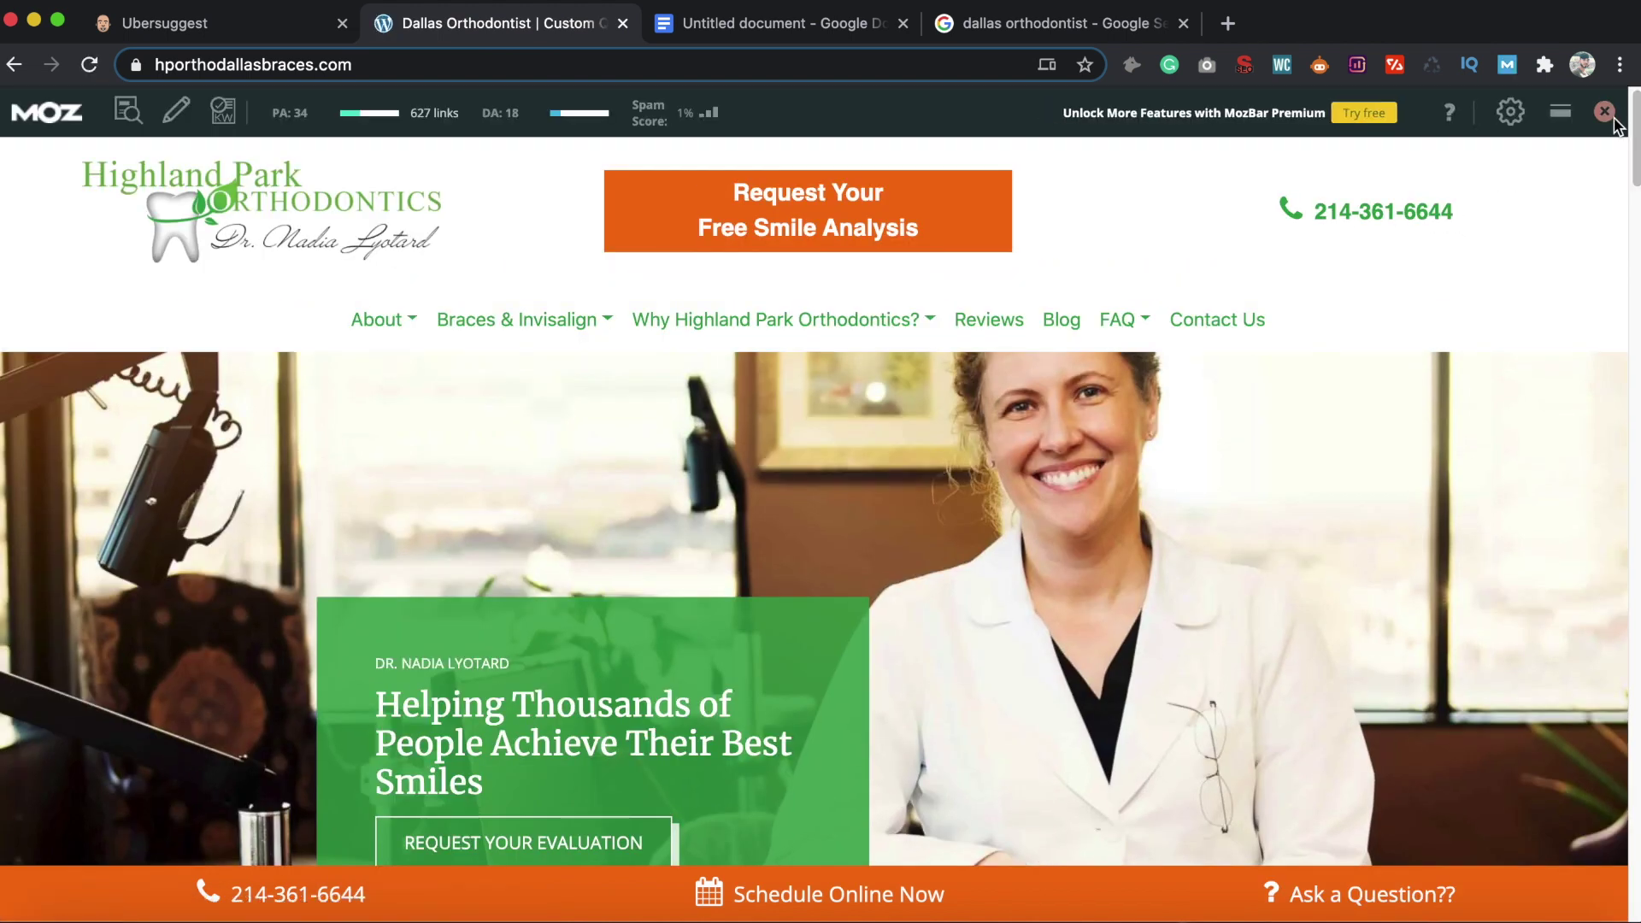
click(1614, 119)
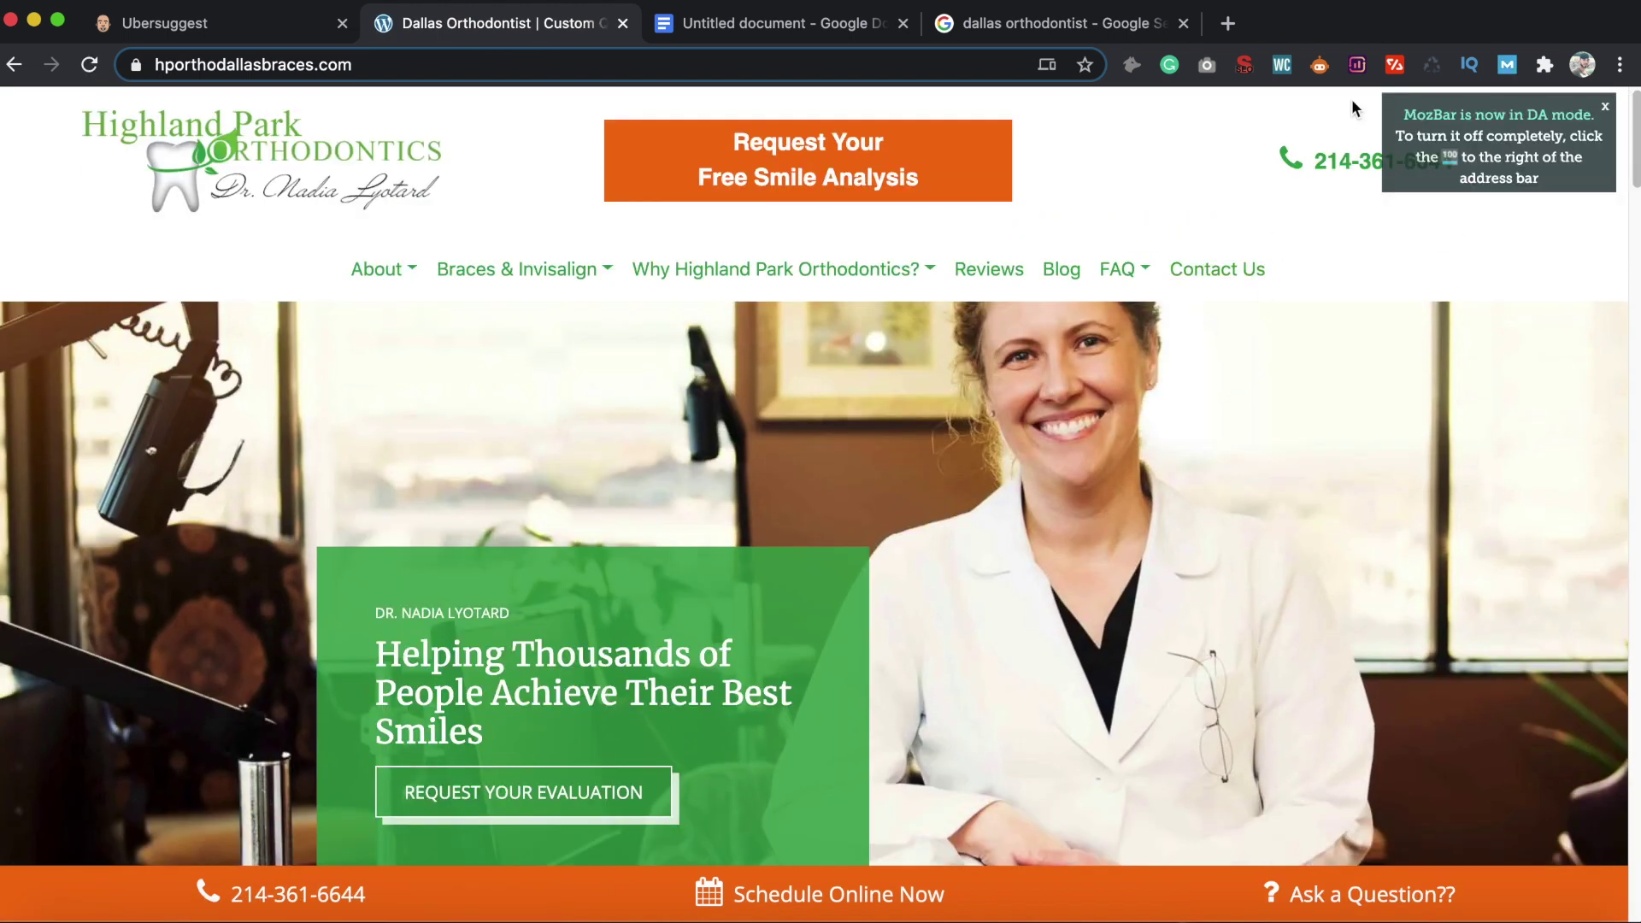
click(1605, 107)
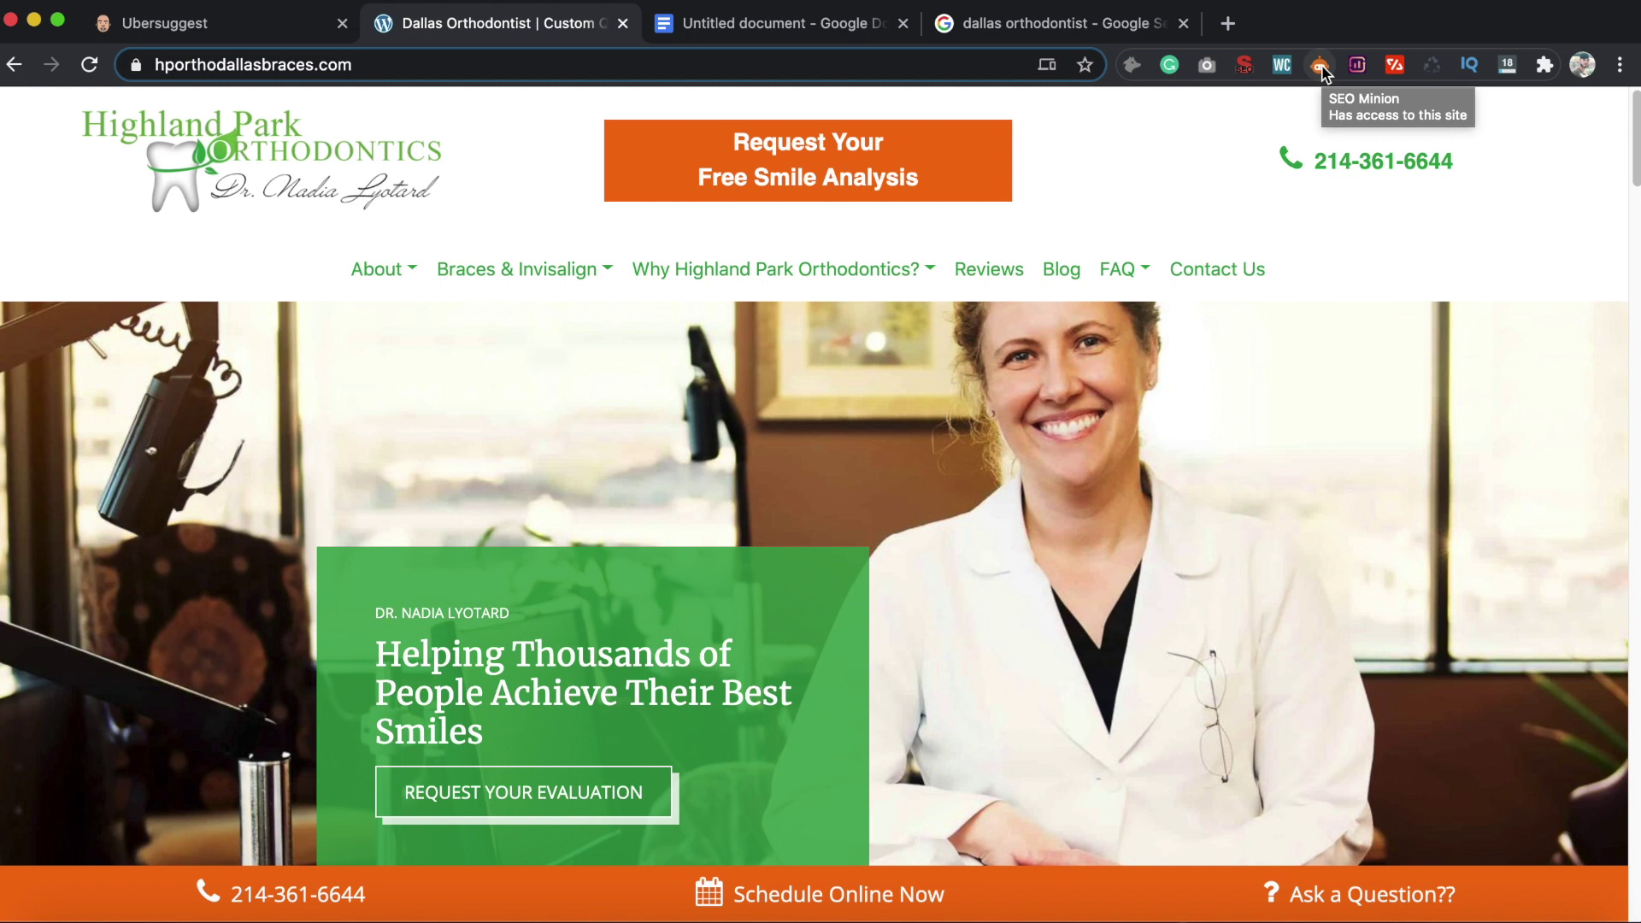
Run SEO Minion's Analyze On-Page SEO on the homepage and glance through its report
click(1321, 66)
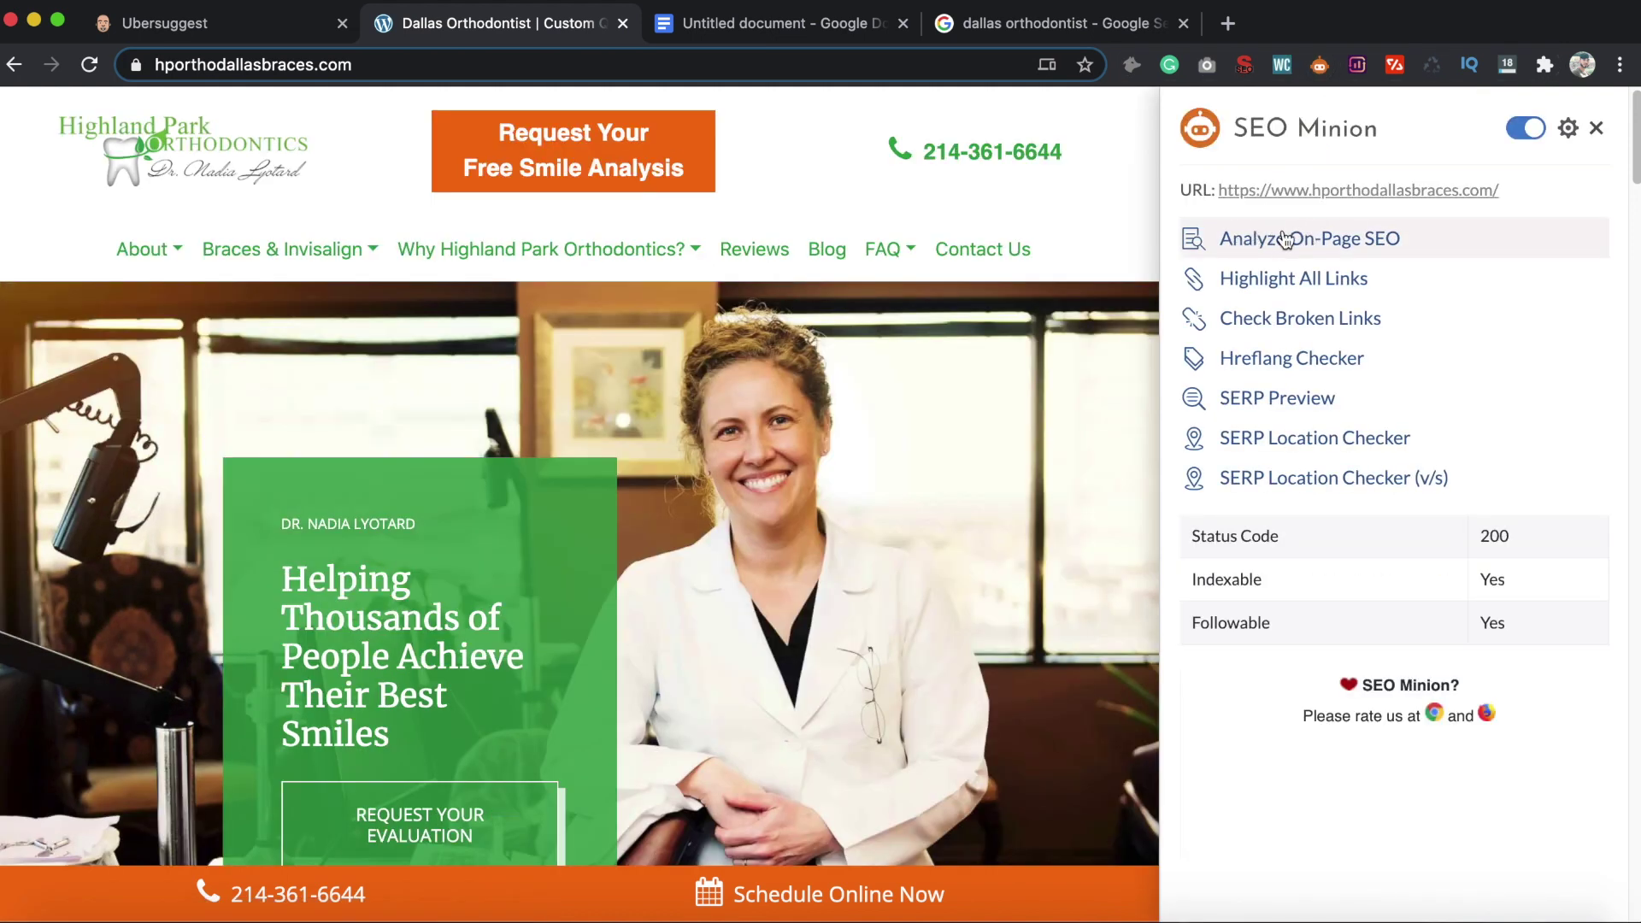
click(1282, 241)
scroll(1344, 560, down, 4)
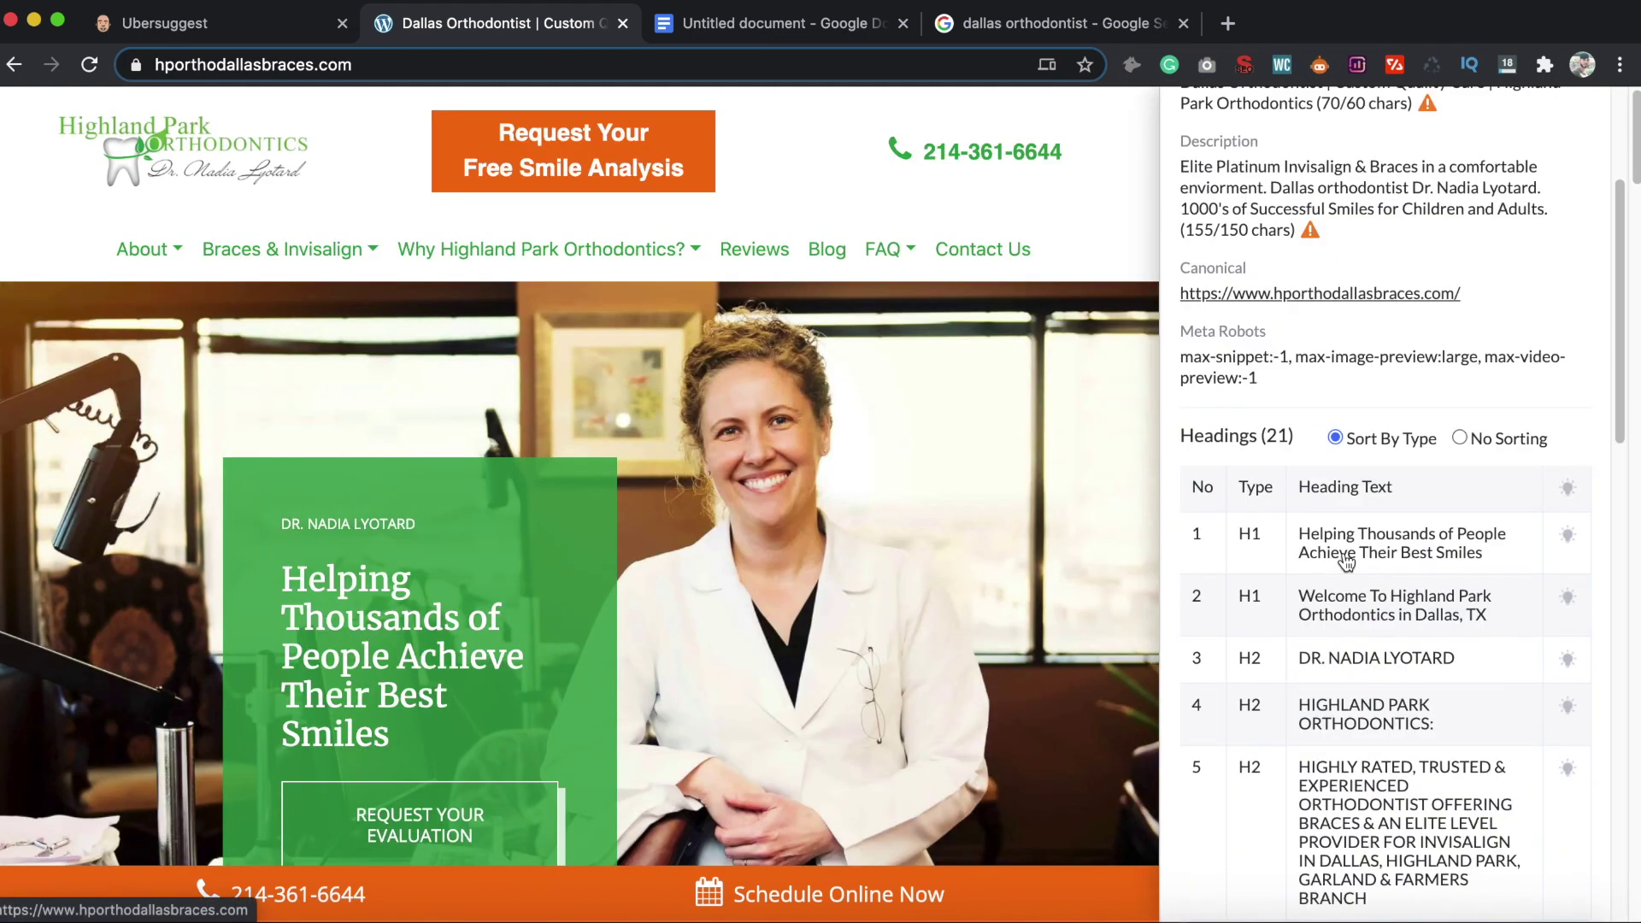
scroll(1348, 563, down, 1)
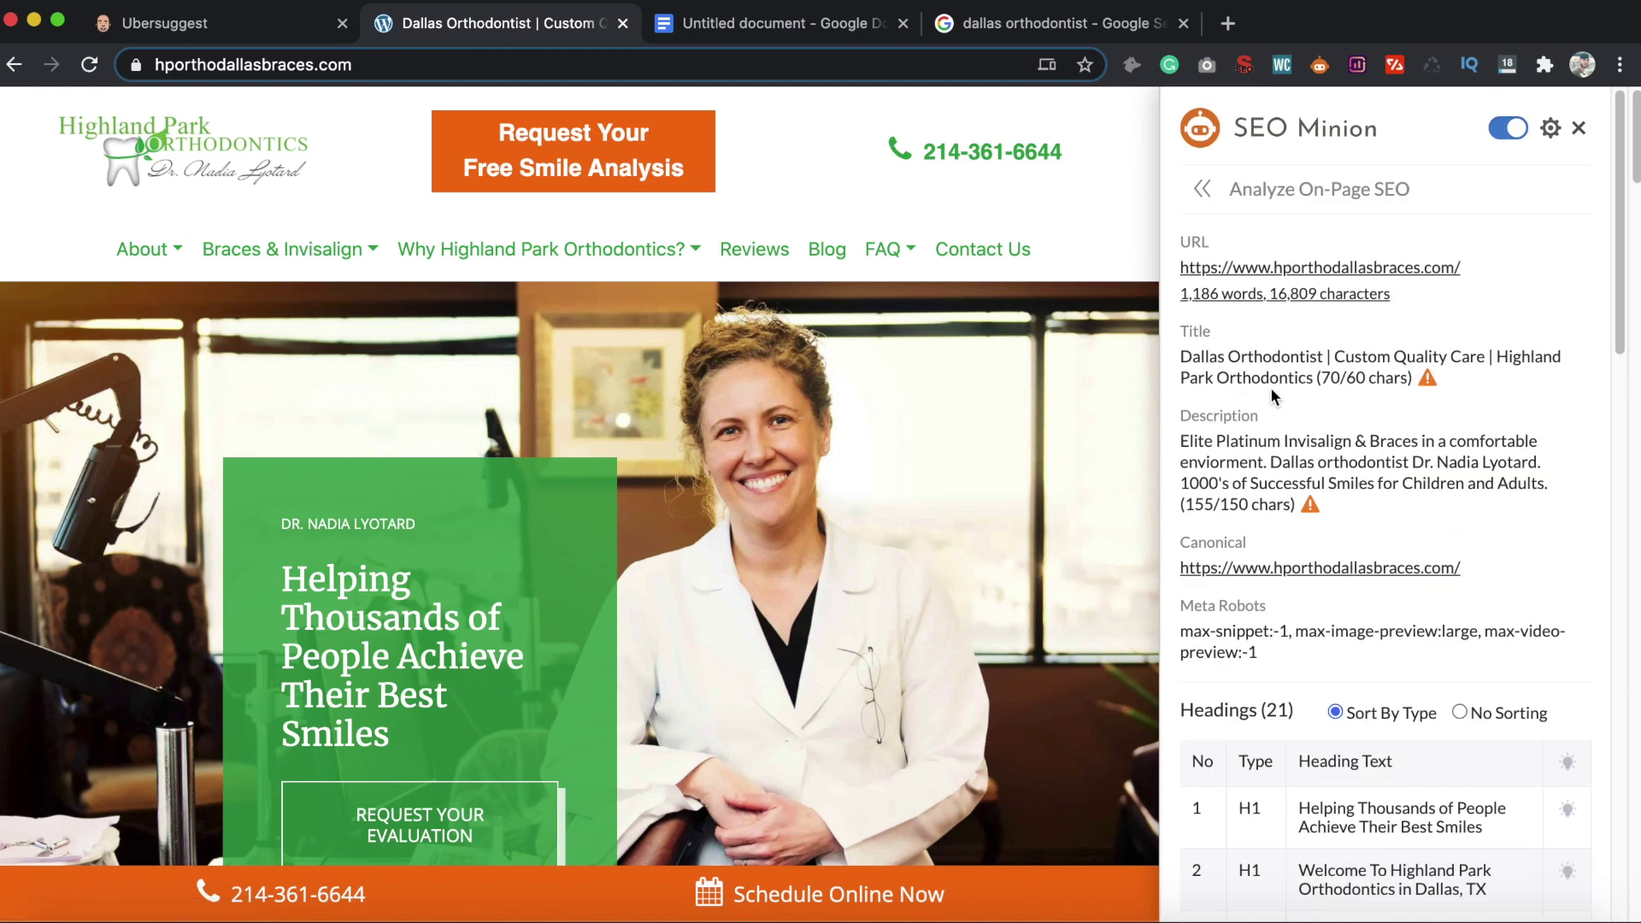
Examine the homepage's title tag, including its Dallas Orthodontist keyword, and the meta description in the on-page report
drag(1183, 358, 1315, 376)
click(1271, 377)
drag(1180, 356, 1320, 357)
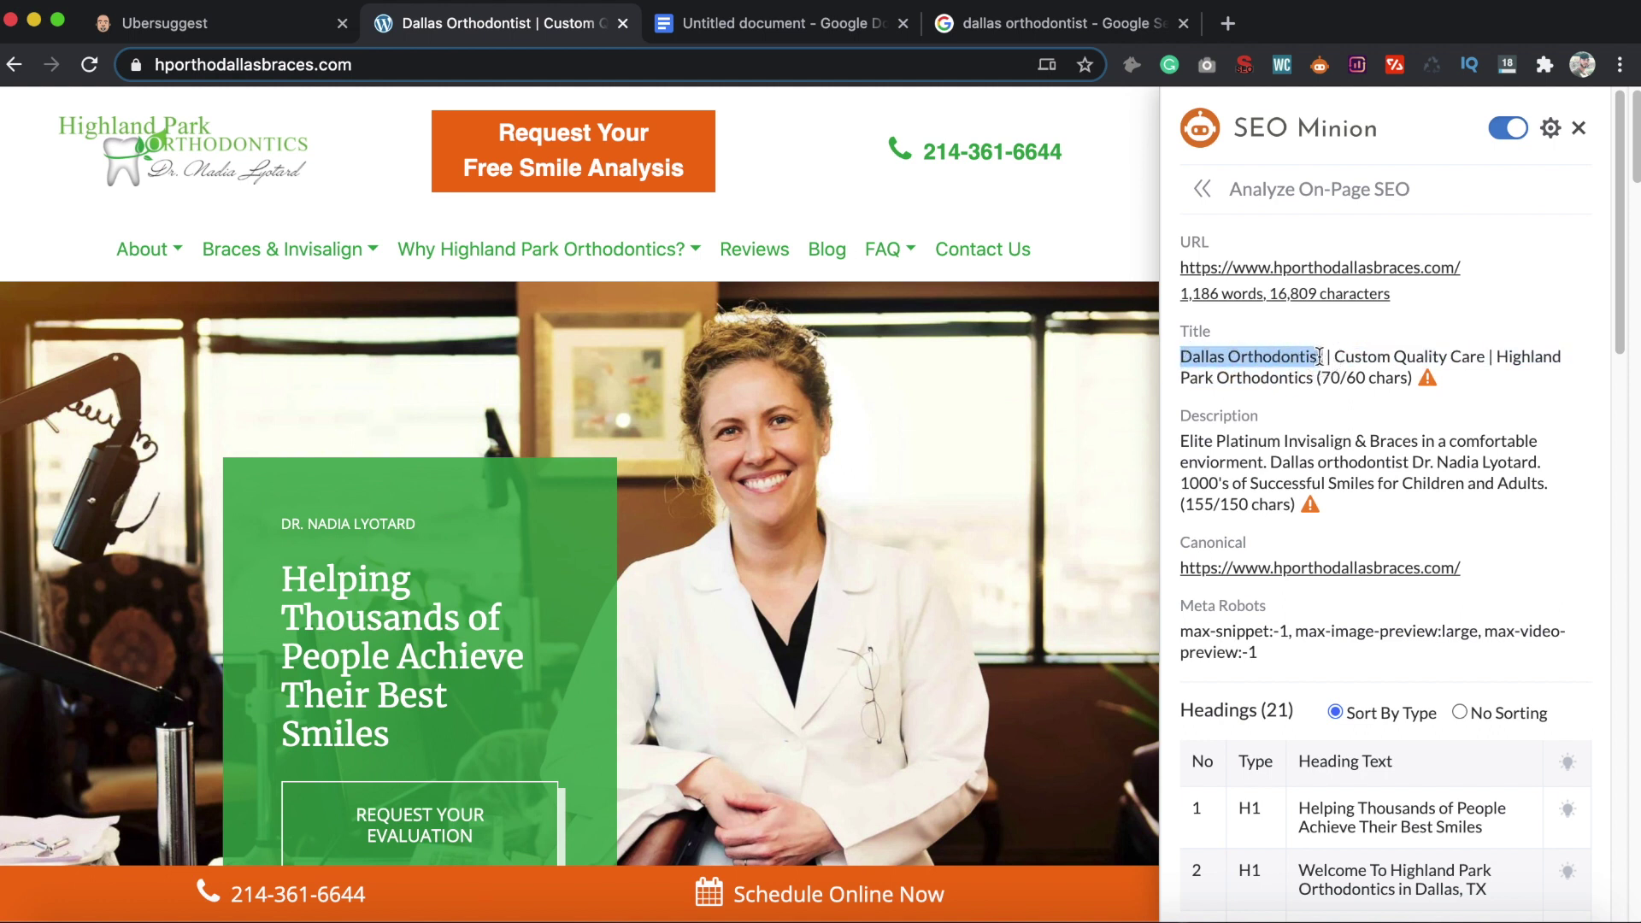
drag(1508, 360, 1315, 377)
click(1465, 350)
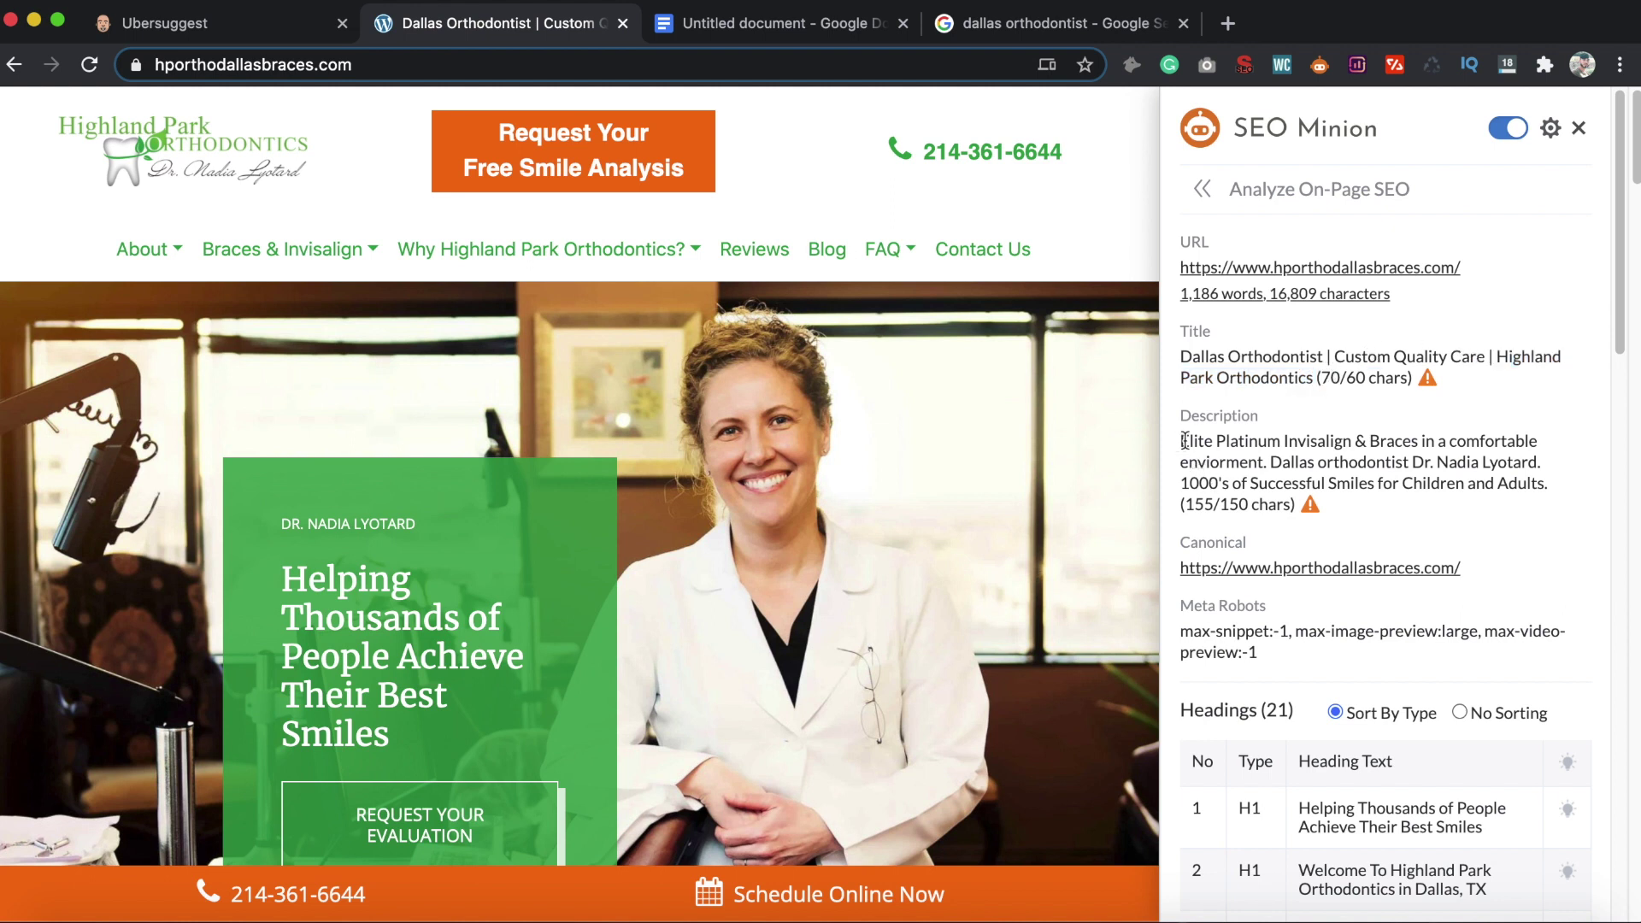
drag(1183, 440, 1545, 481)
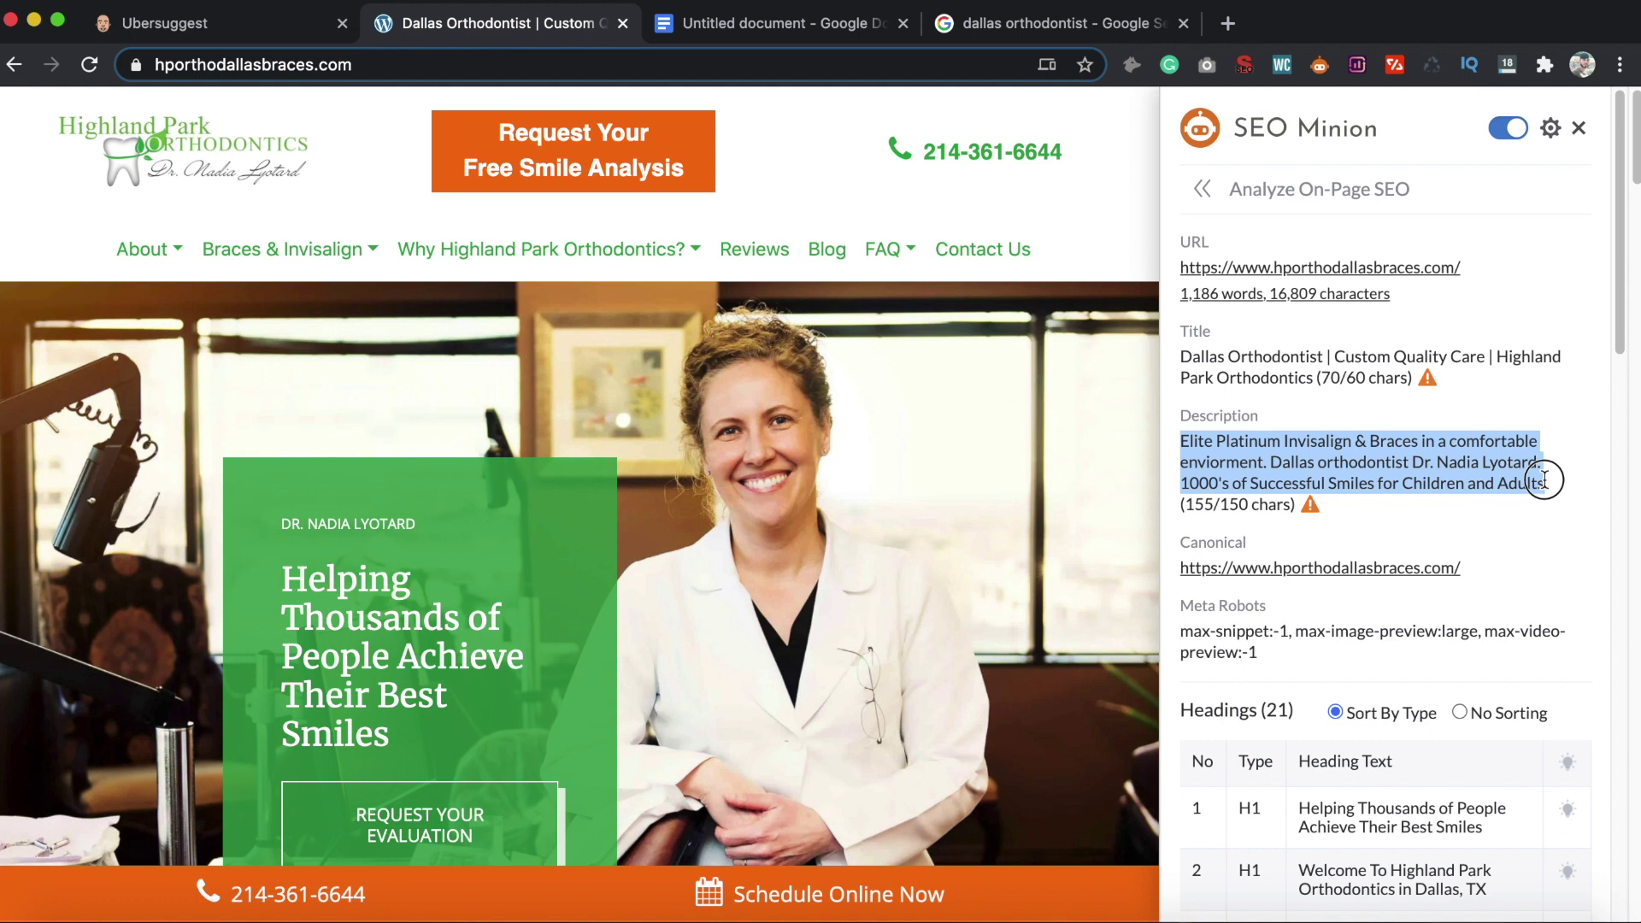
Show all headings in the on-page report and examine the second H1, which welcomes visitors to Highland Park Orthodontics
scroll(1314, 597, down, 5)
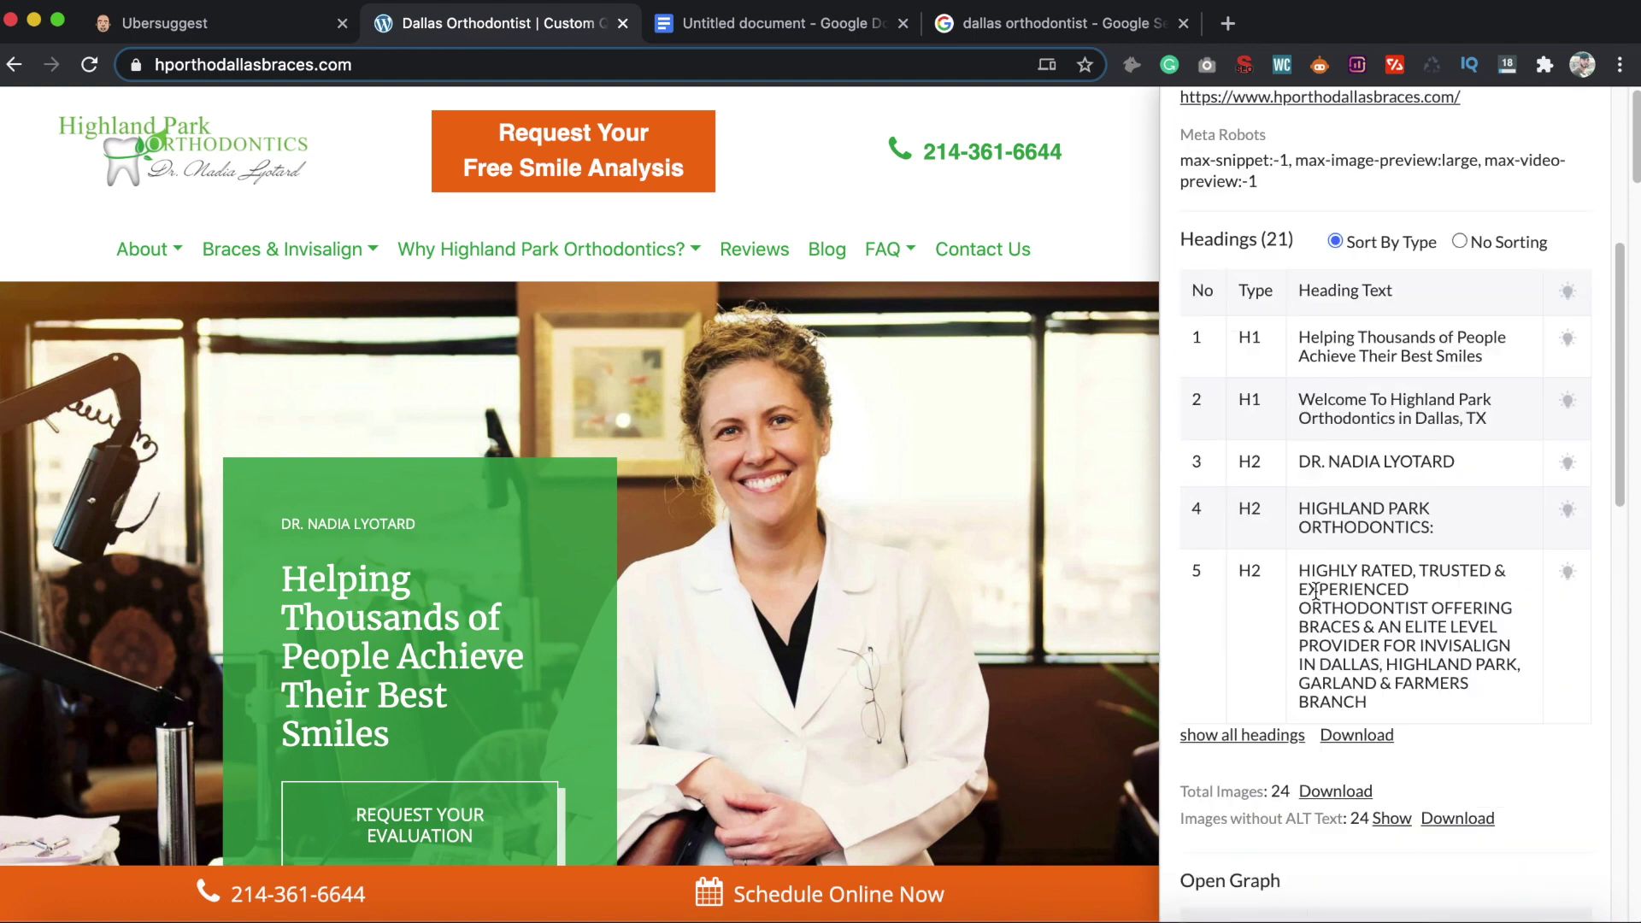
click(1261, 740)
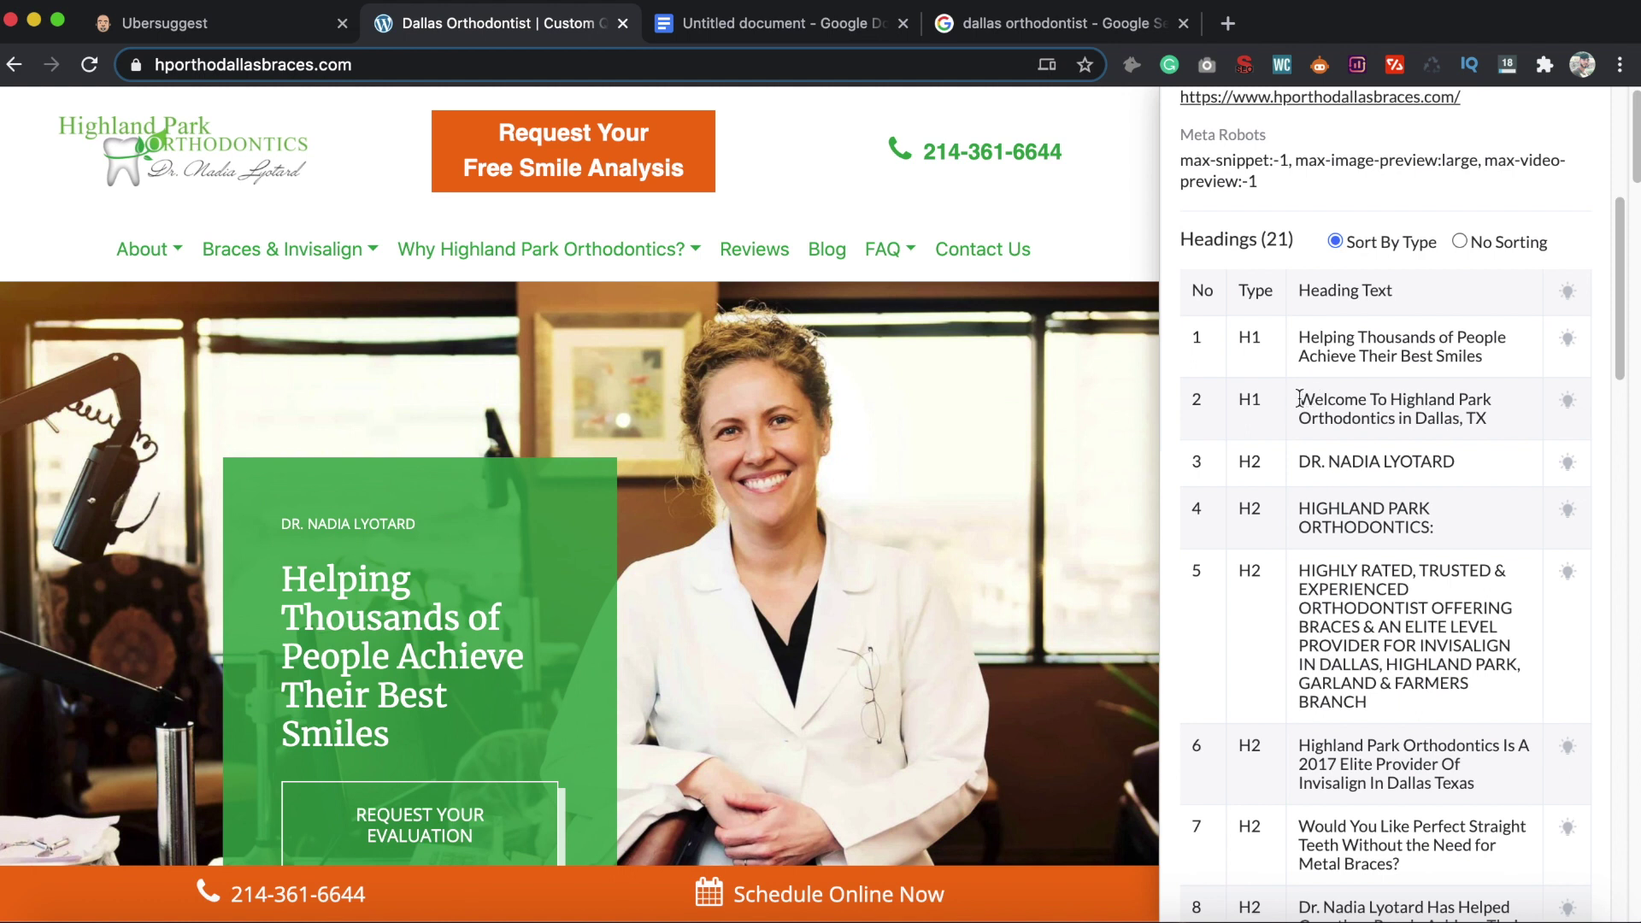
drag(1298, 398, 1502, 428)
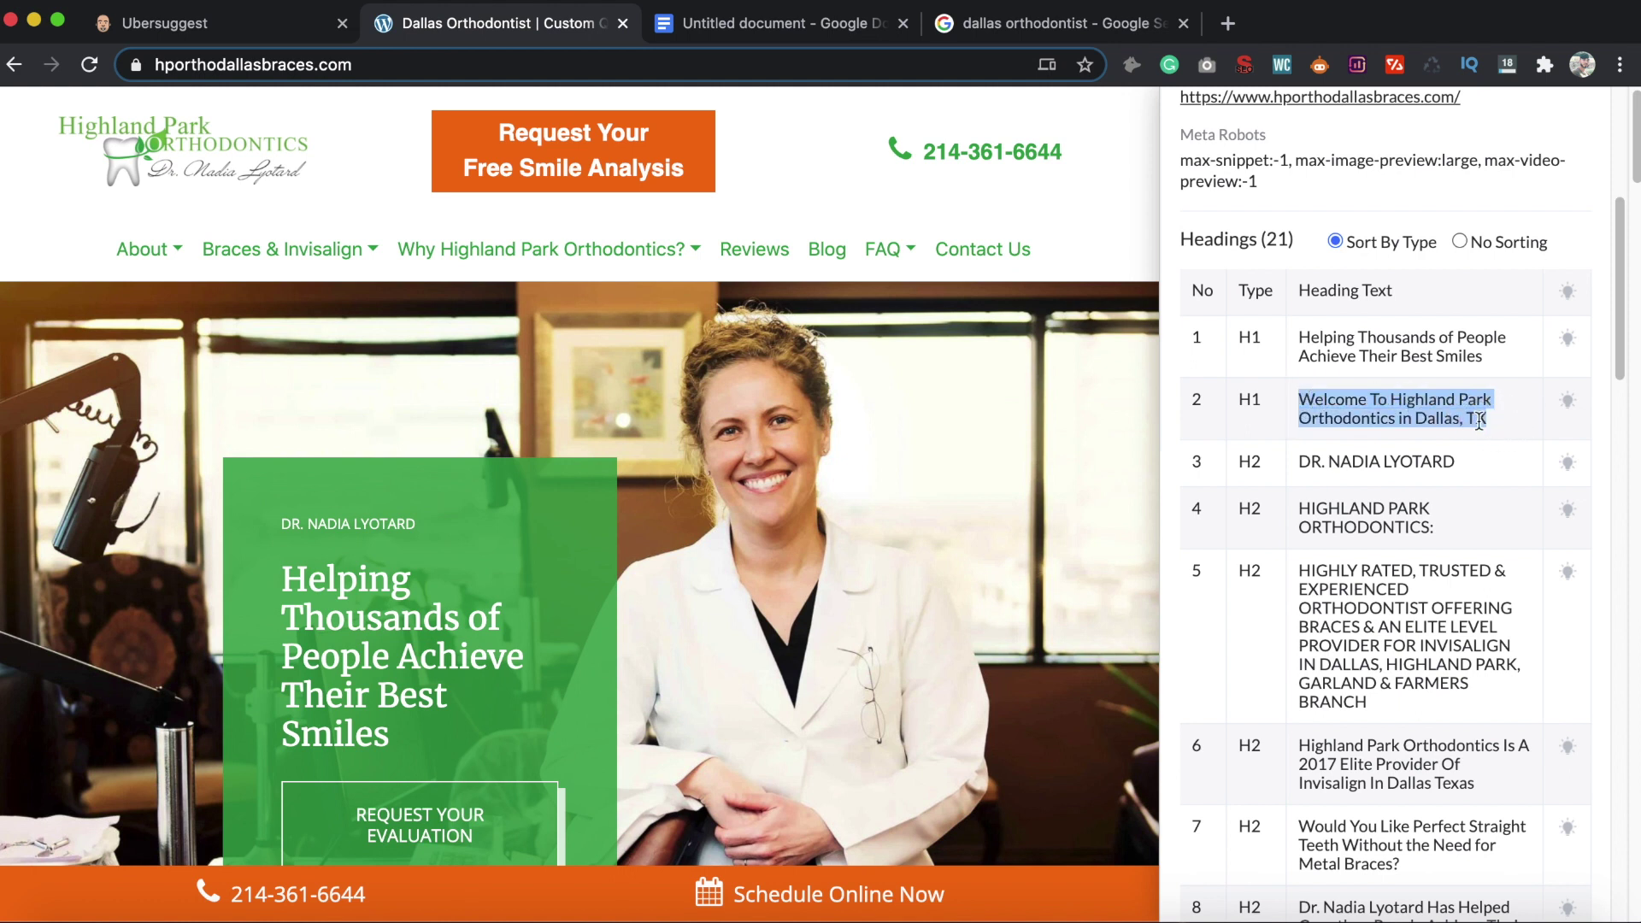
Examine the remaining H2 to H5 headings of the Highland Park Orthodontics homepage in the on-page report
click(1501, 427)
scroll(1368, 427, up, 5)
scroll(1334, 359, down, 10)
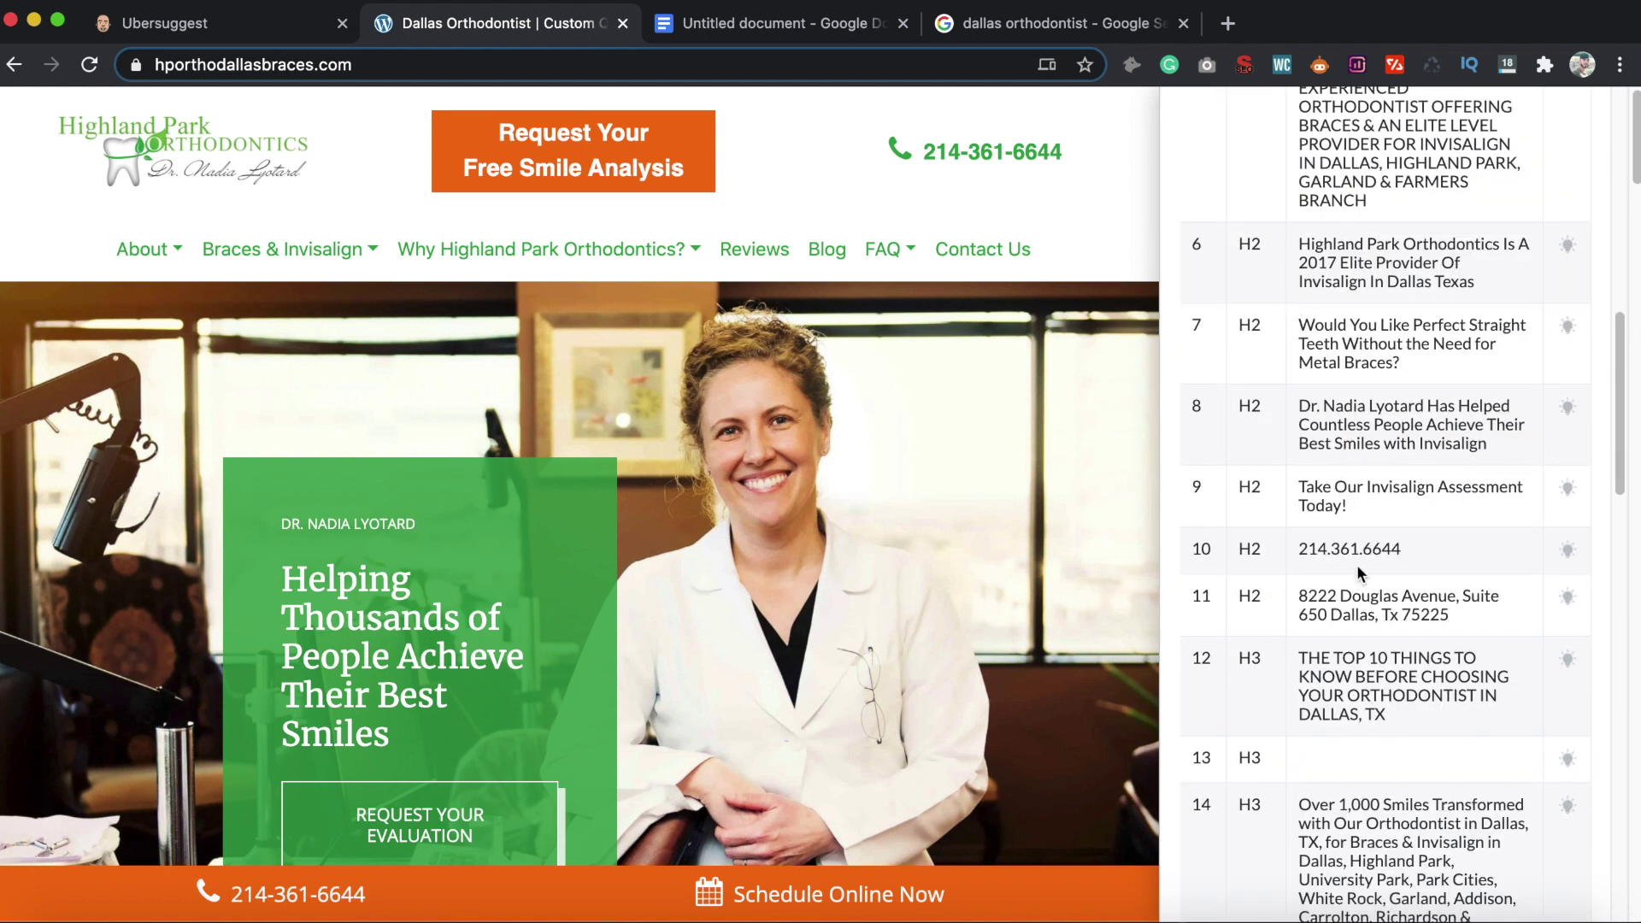
scroll(1356, 564, down, 5)
scroll(1357, 566, down, 15)
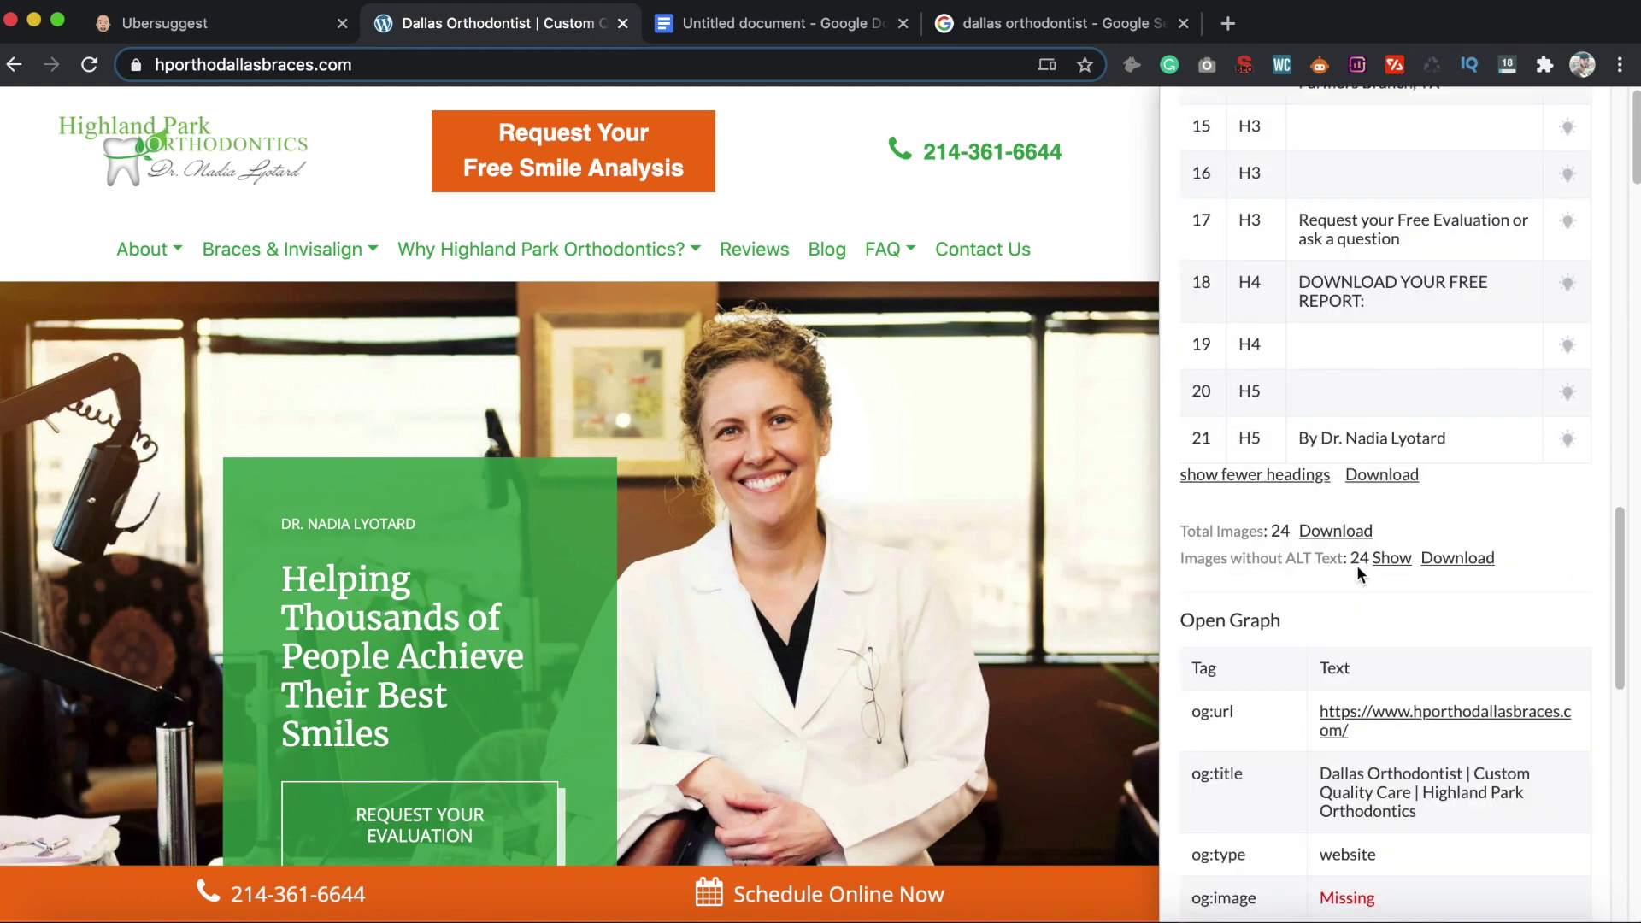
scroll(1356, 566, up, 6)
scroll(1356, 566, up, 6)
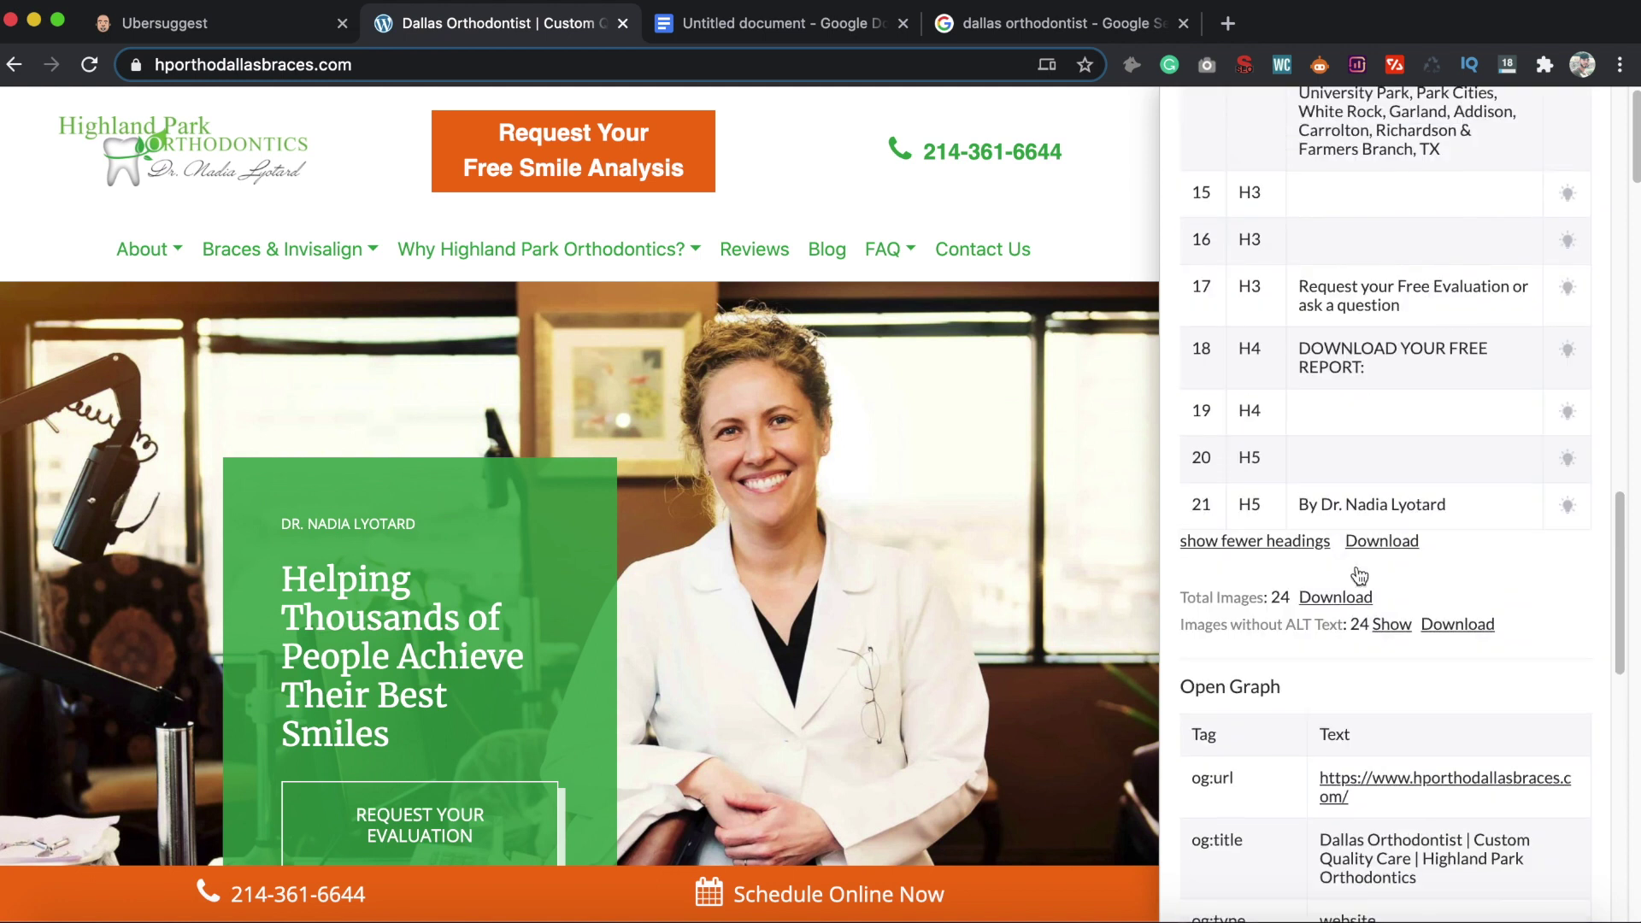
scroll(1282, 547, up, 4)
scroll(1323, 538, up, 12)
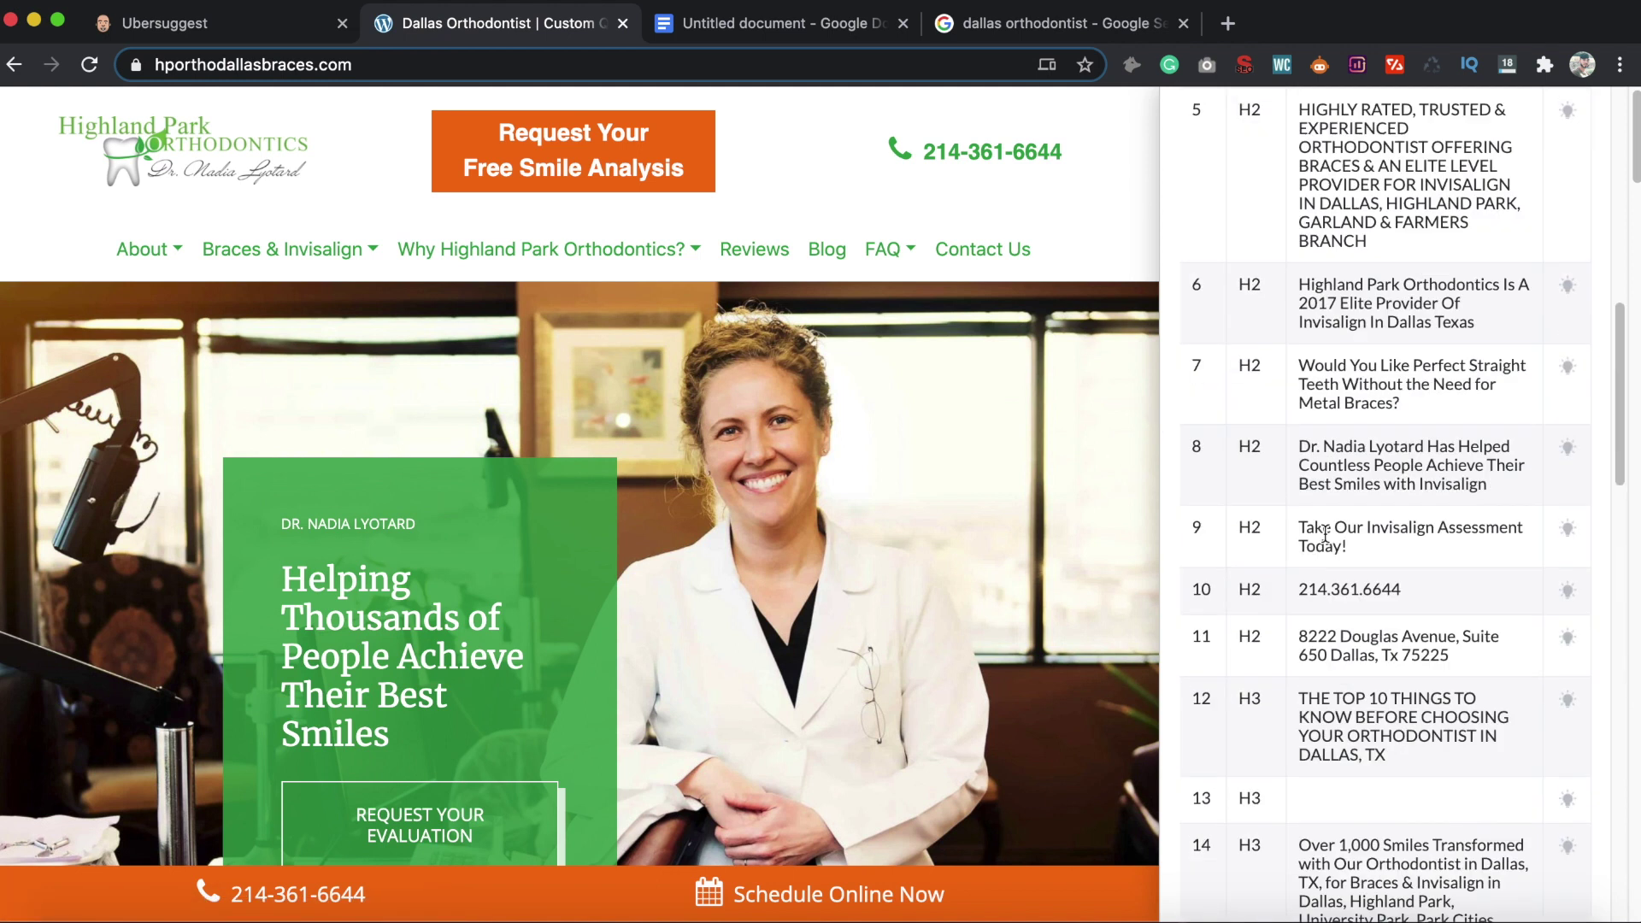
scroll(1396, 556, down, 10)
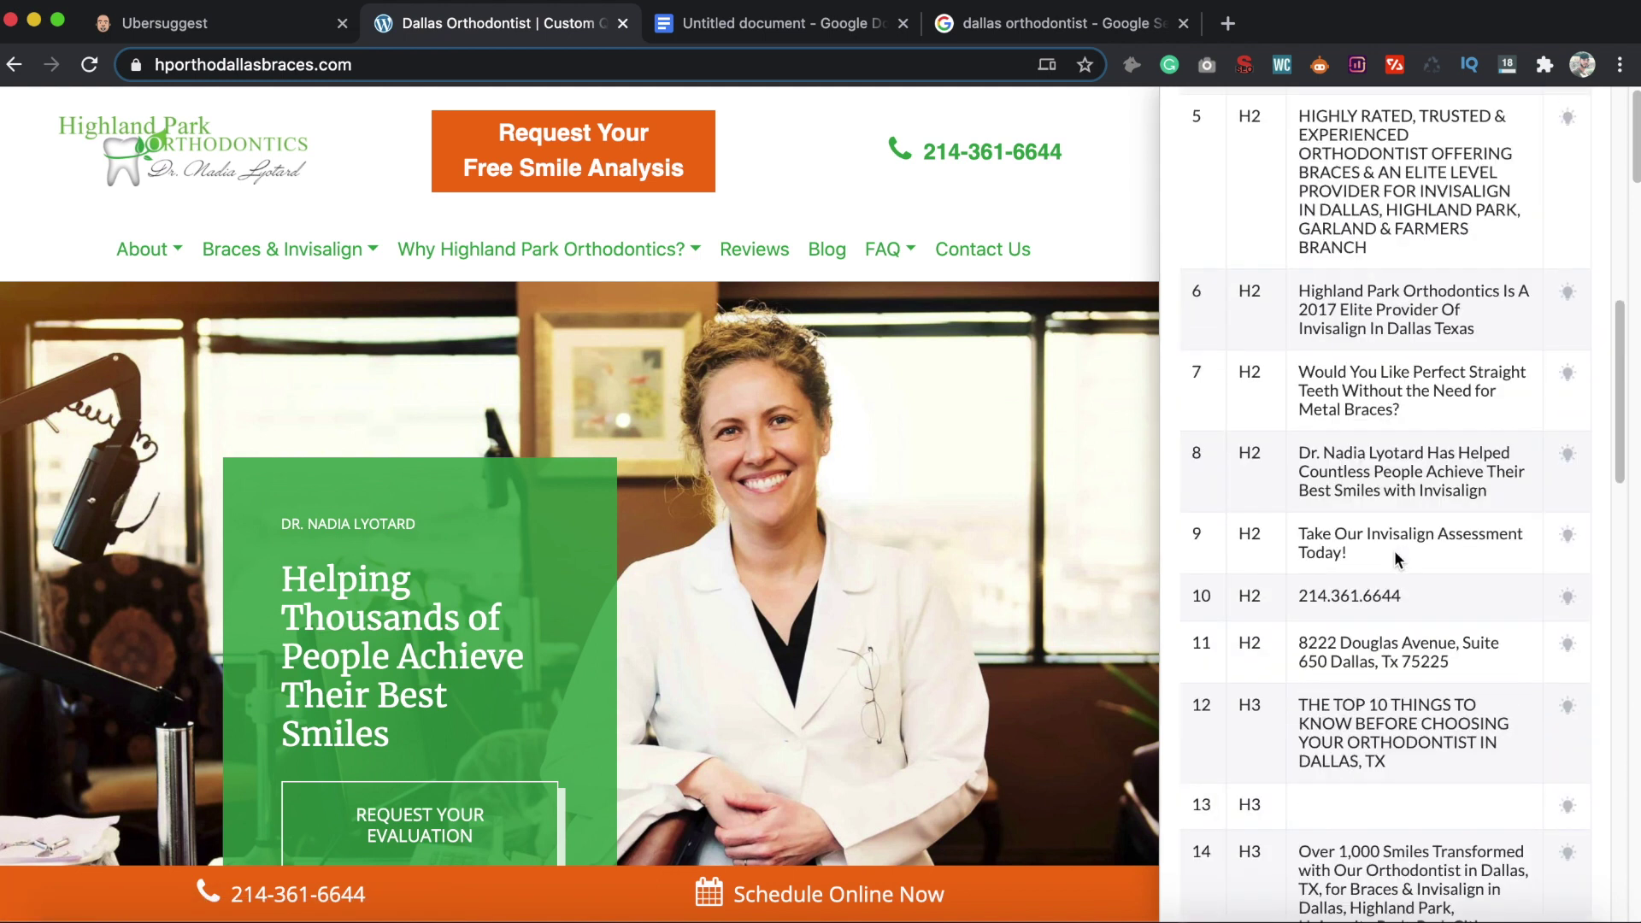
Examine the on-page report's image section, focusing on the images without ALT text
scroll(1396, 553, down, 8)
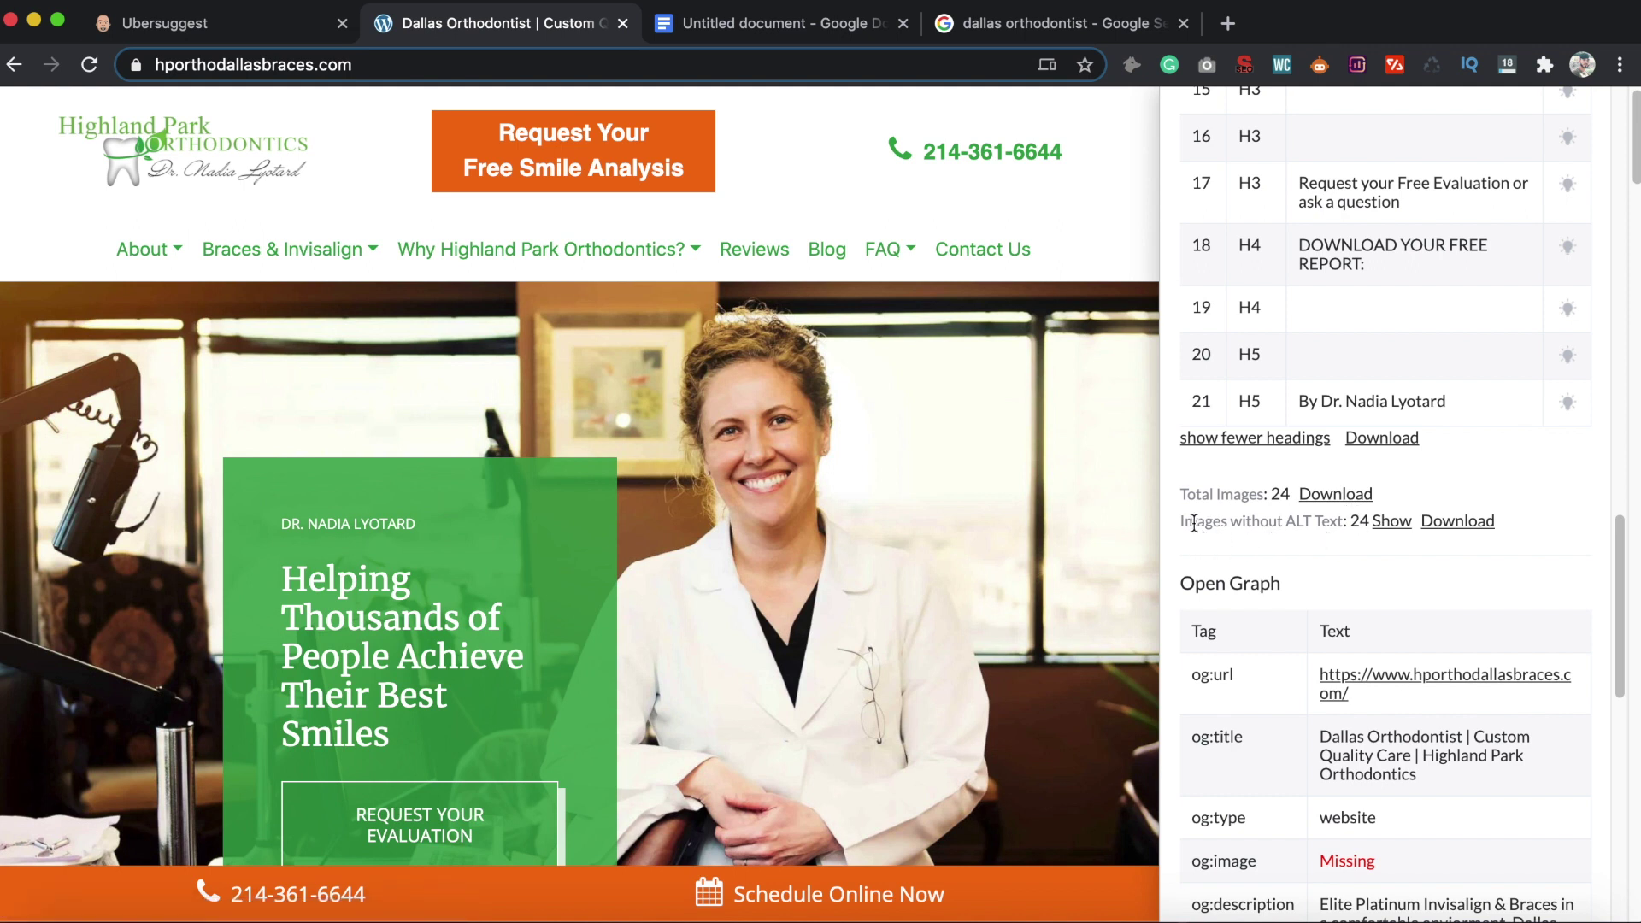
drag(1185, 525, 1349, 523)
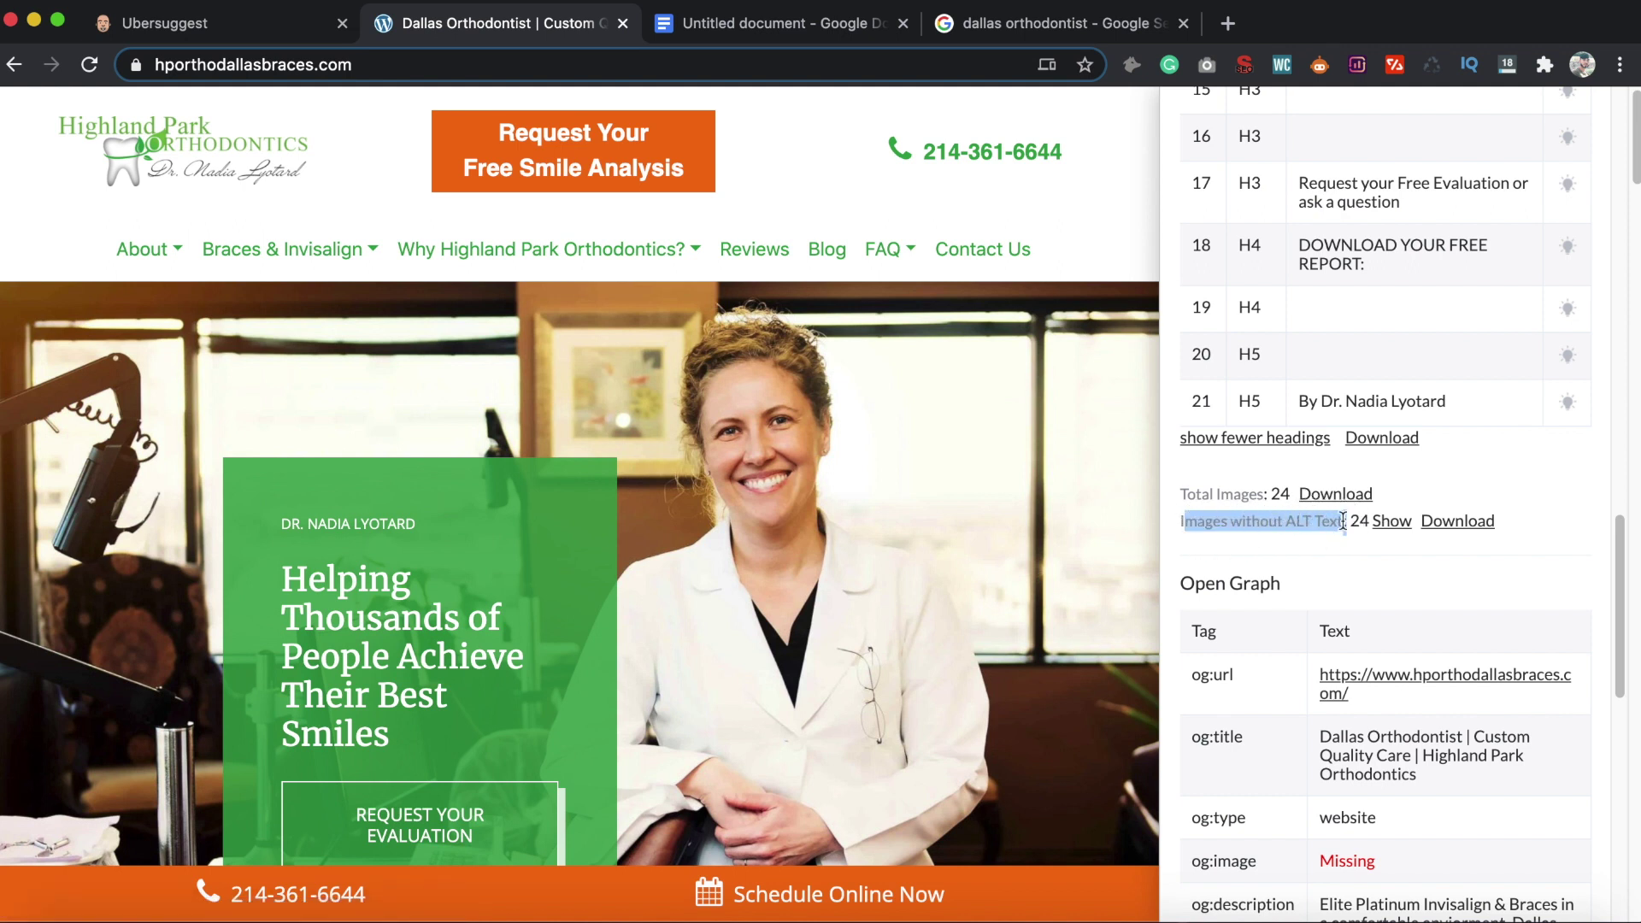
click(1333, 523)
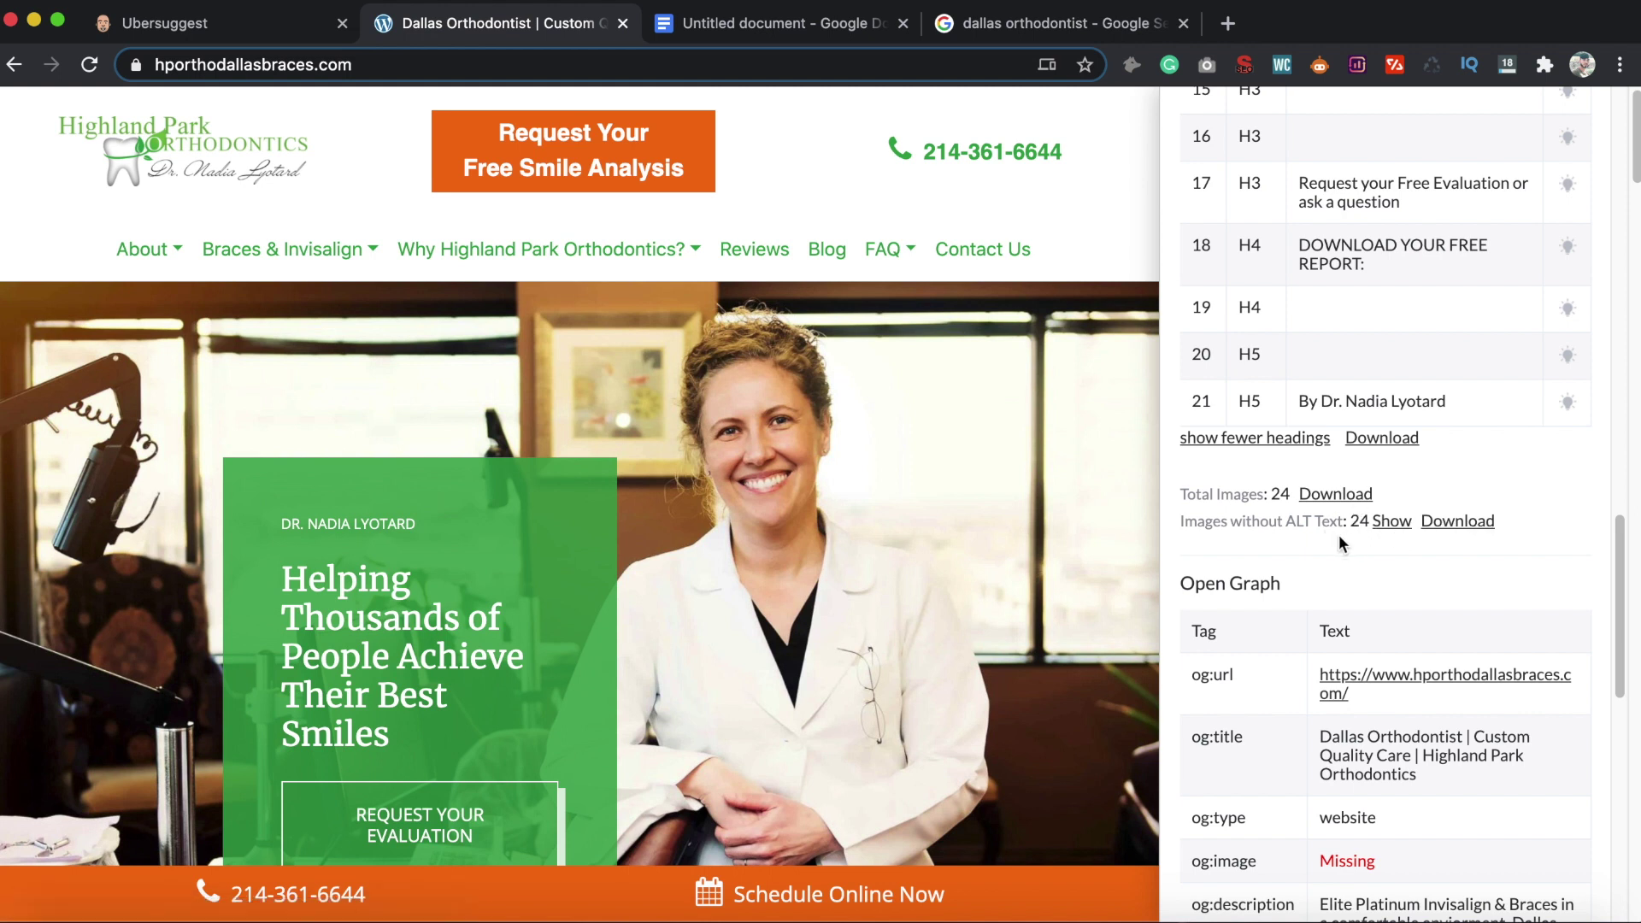
mouse_move(1349, 523)
mouse_down()
mouse_move(1180, 522)
mouse_move(1349, 522)
mouse_up()
click(1214, 525)
click(1312, 525)
scroll(1300, 551, down, 3)
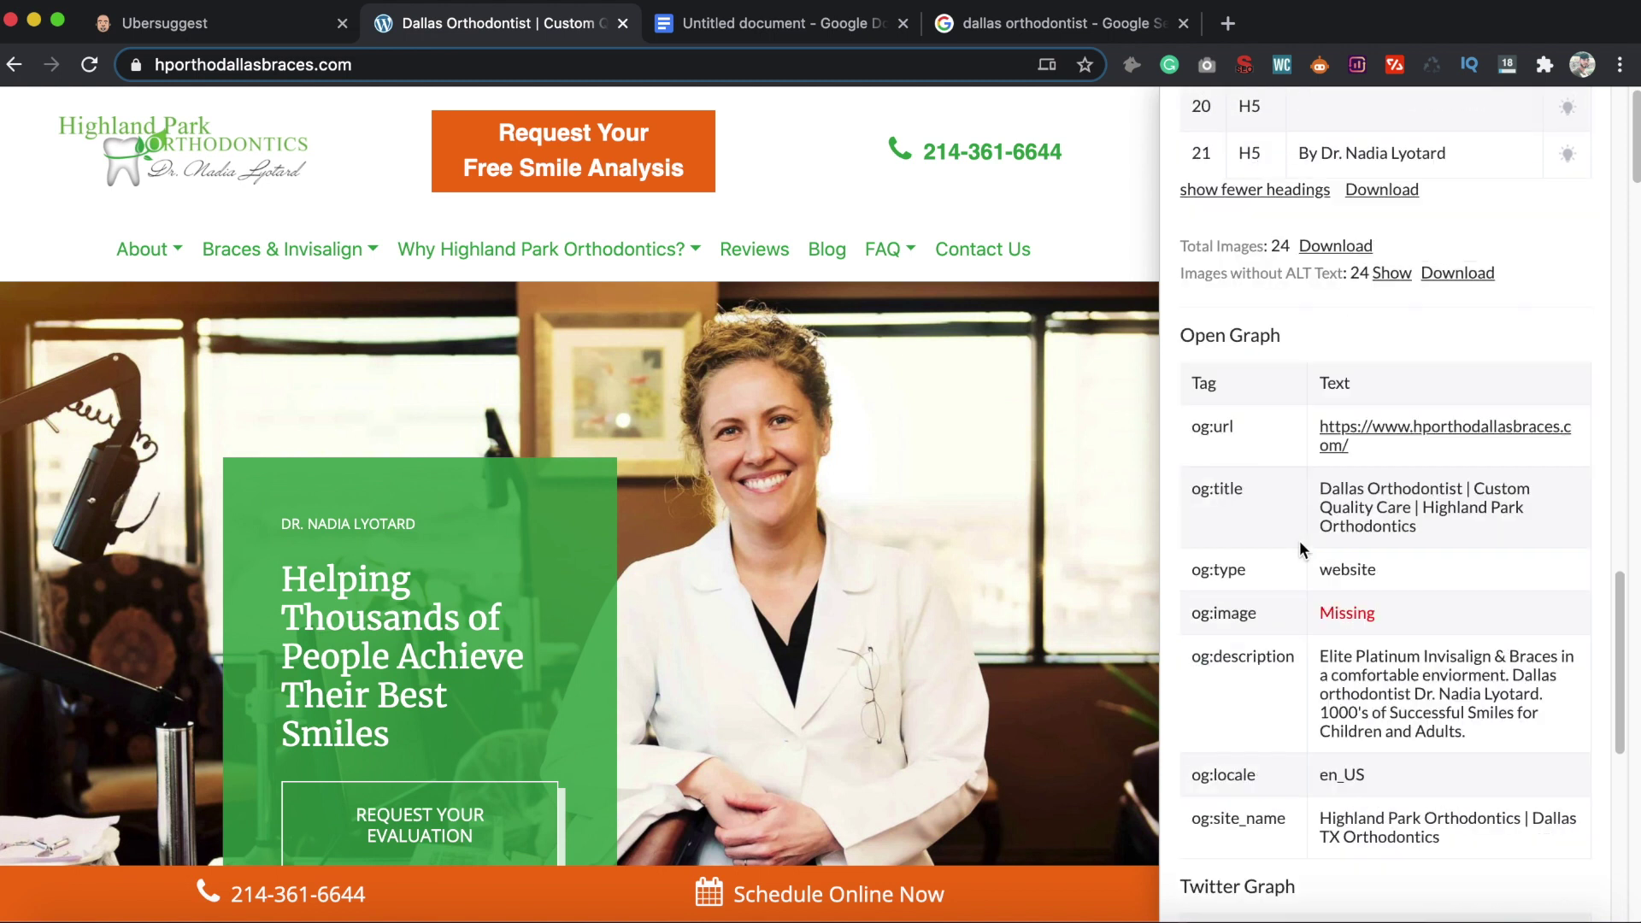
Review the Open Graph and Twitter Graph tags in the on-page report and return to its beginning
scroll(1300, 551, up, 6)
scroll(1304, 547, down, 5)
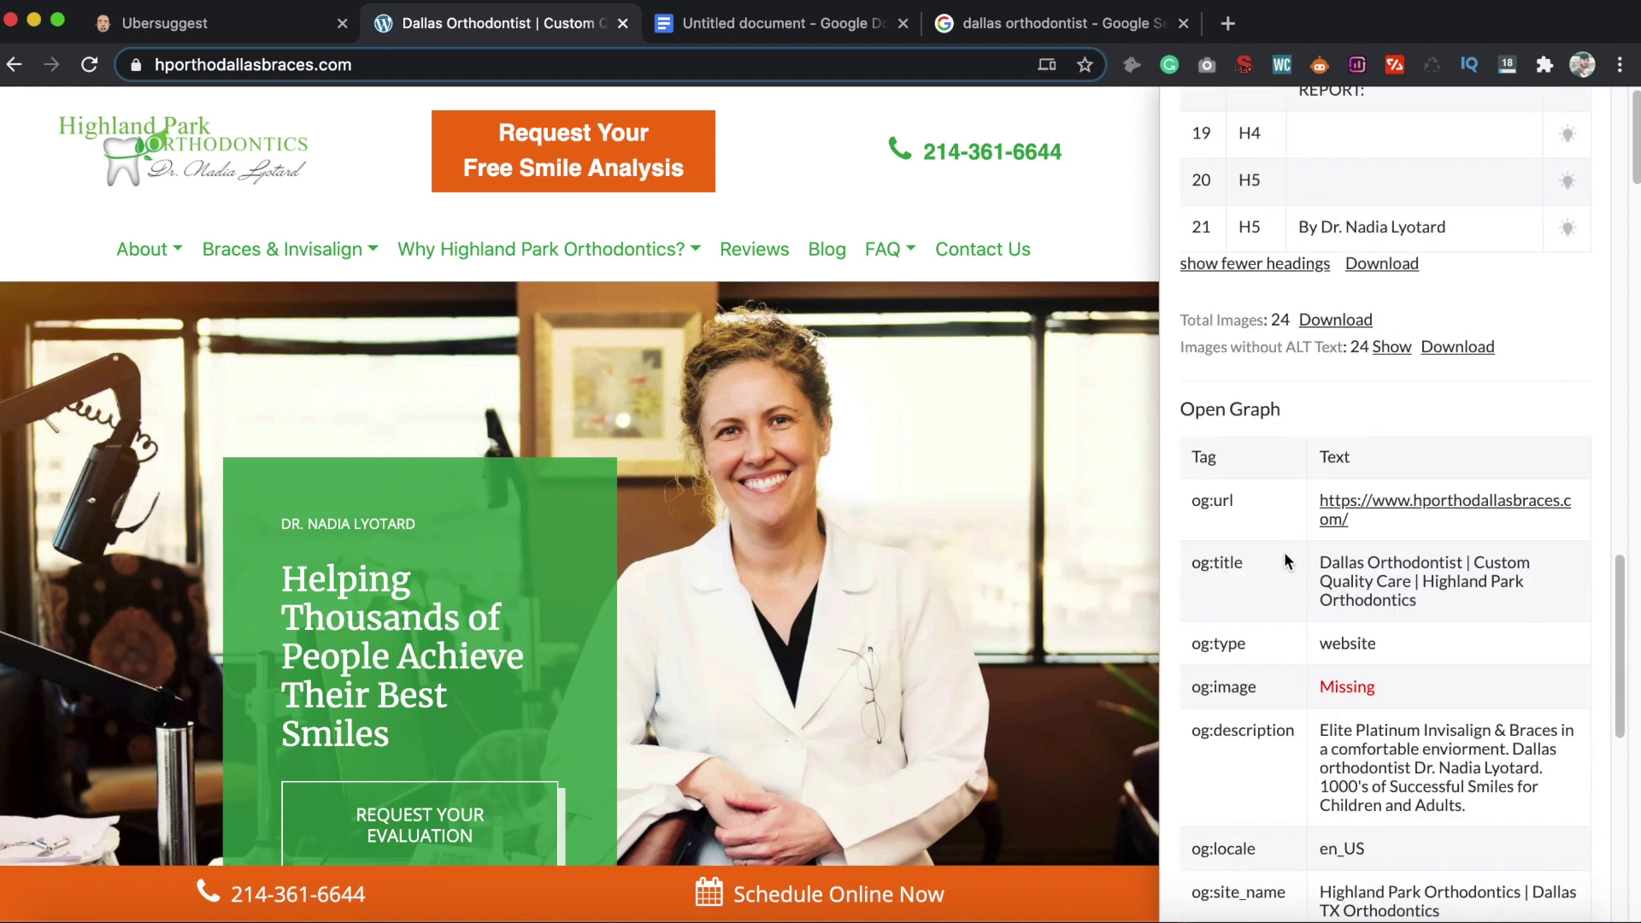
scroll(1316, 643, down, 8)
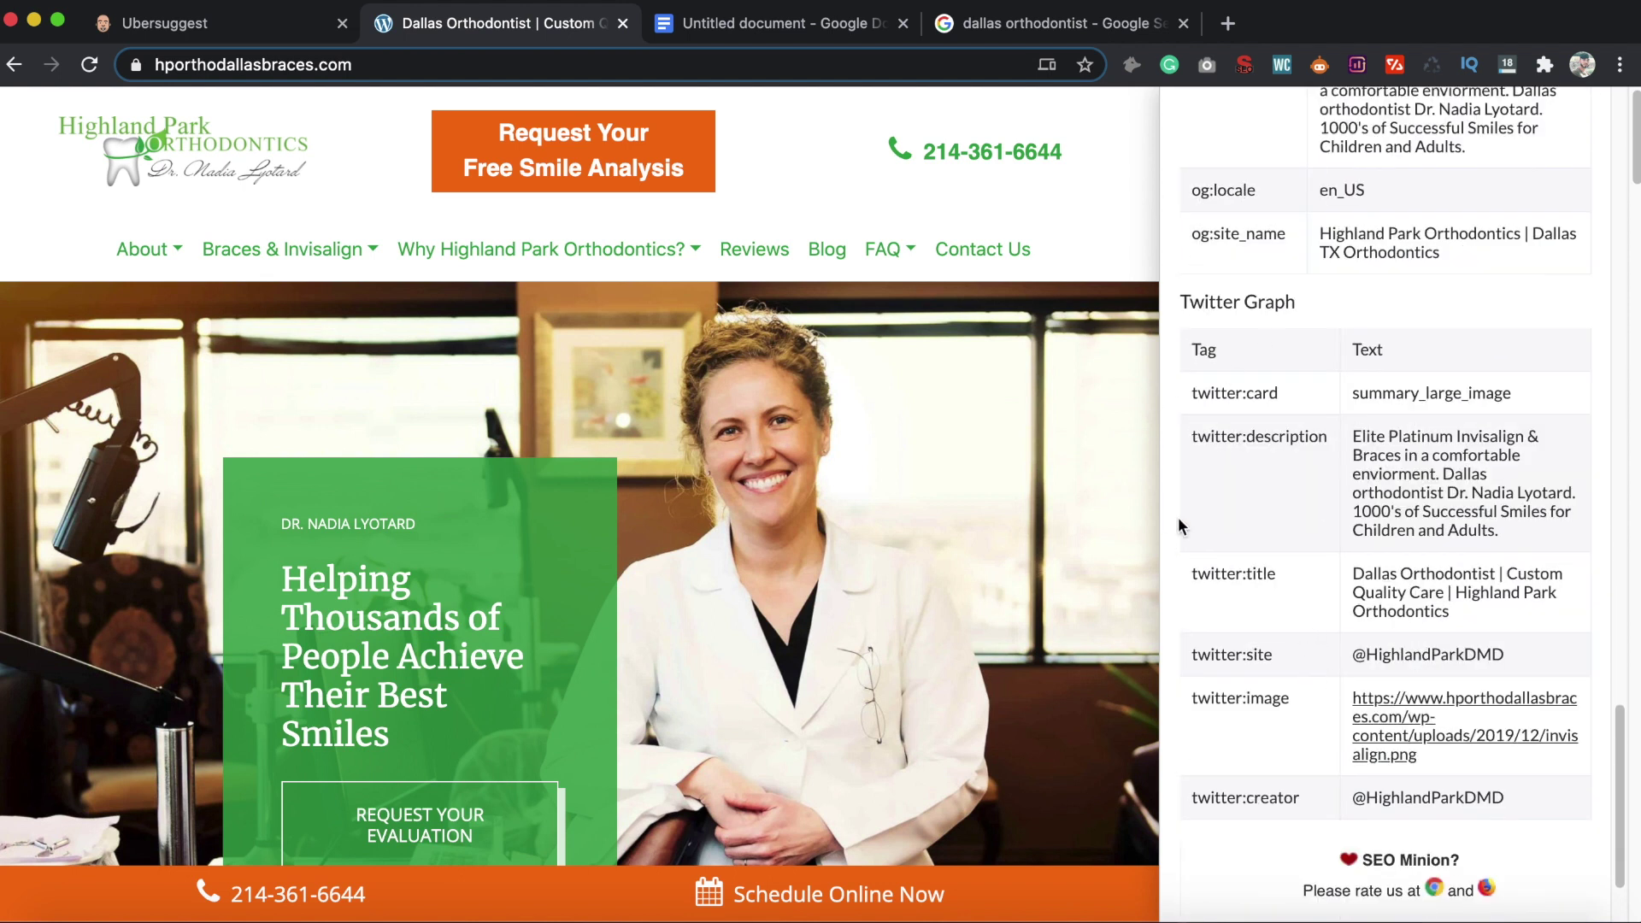
scroll(1239, 547, down, 2)
scroll(1308, 564, up, 10)
scroll(1331, 581, up, 15)
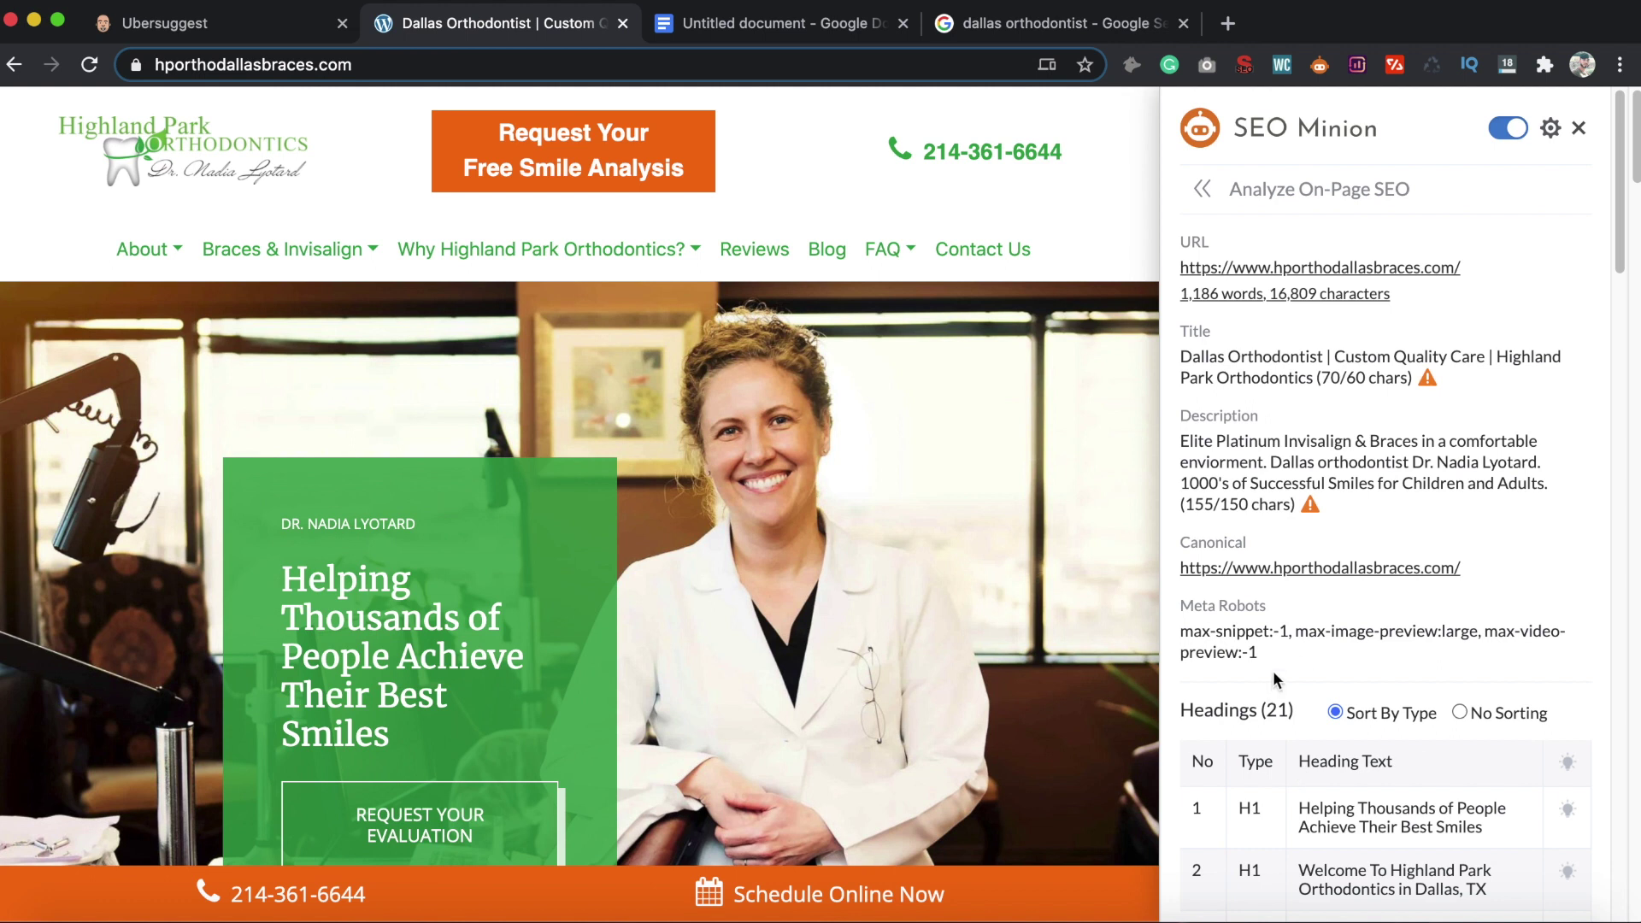
Leave the on-page report, close SEO Minion and examine the homepage's welcome text for keywords and internal links
click(1201, 189)
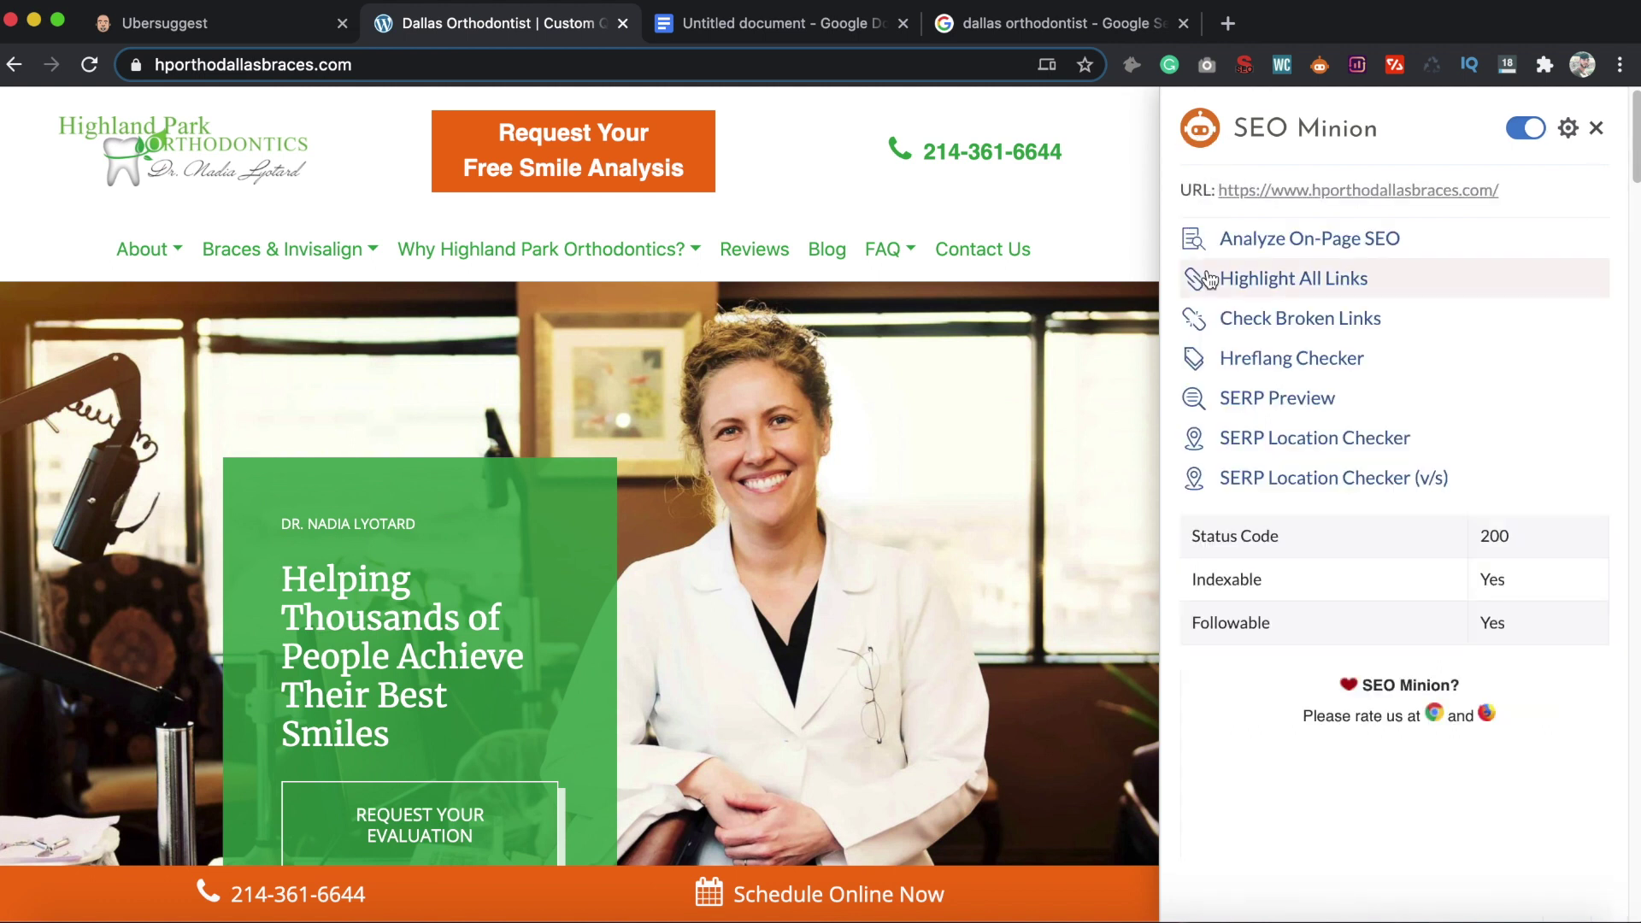
click(1597, 133)
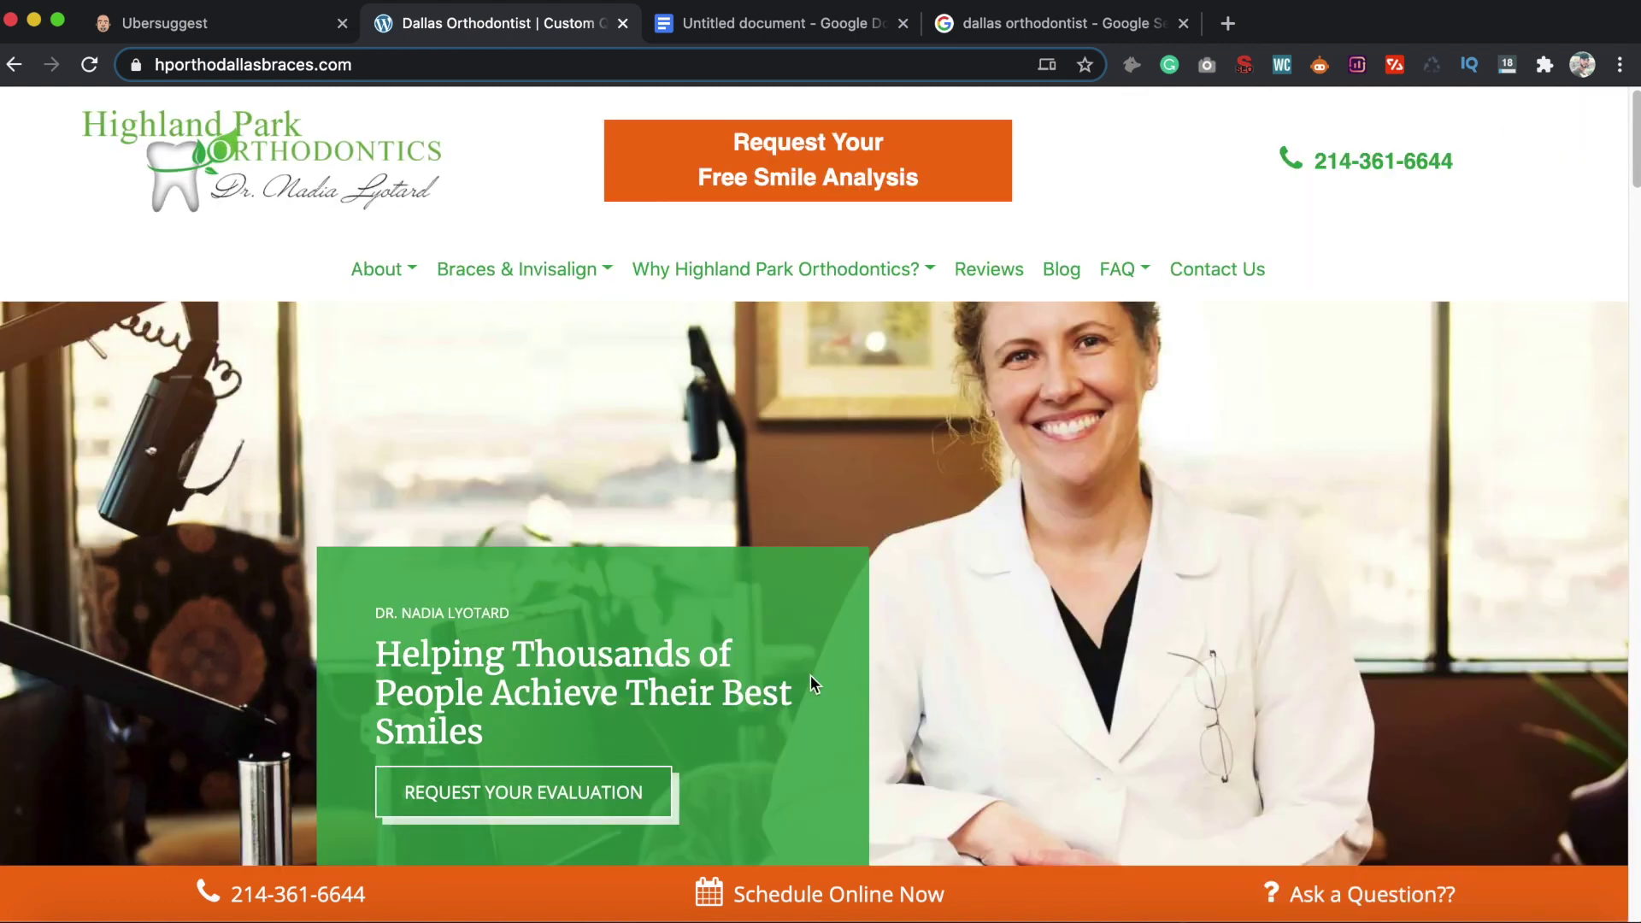
scroll(855, 692, down, 20)
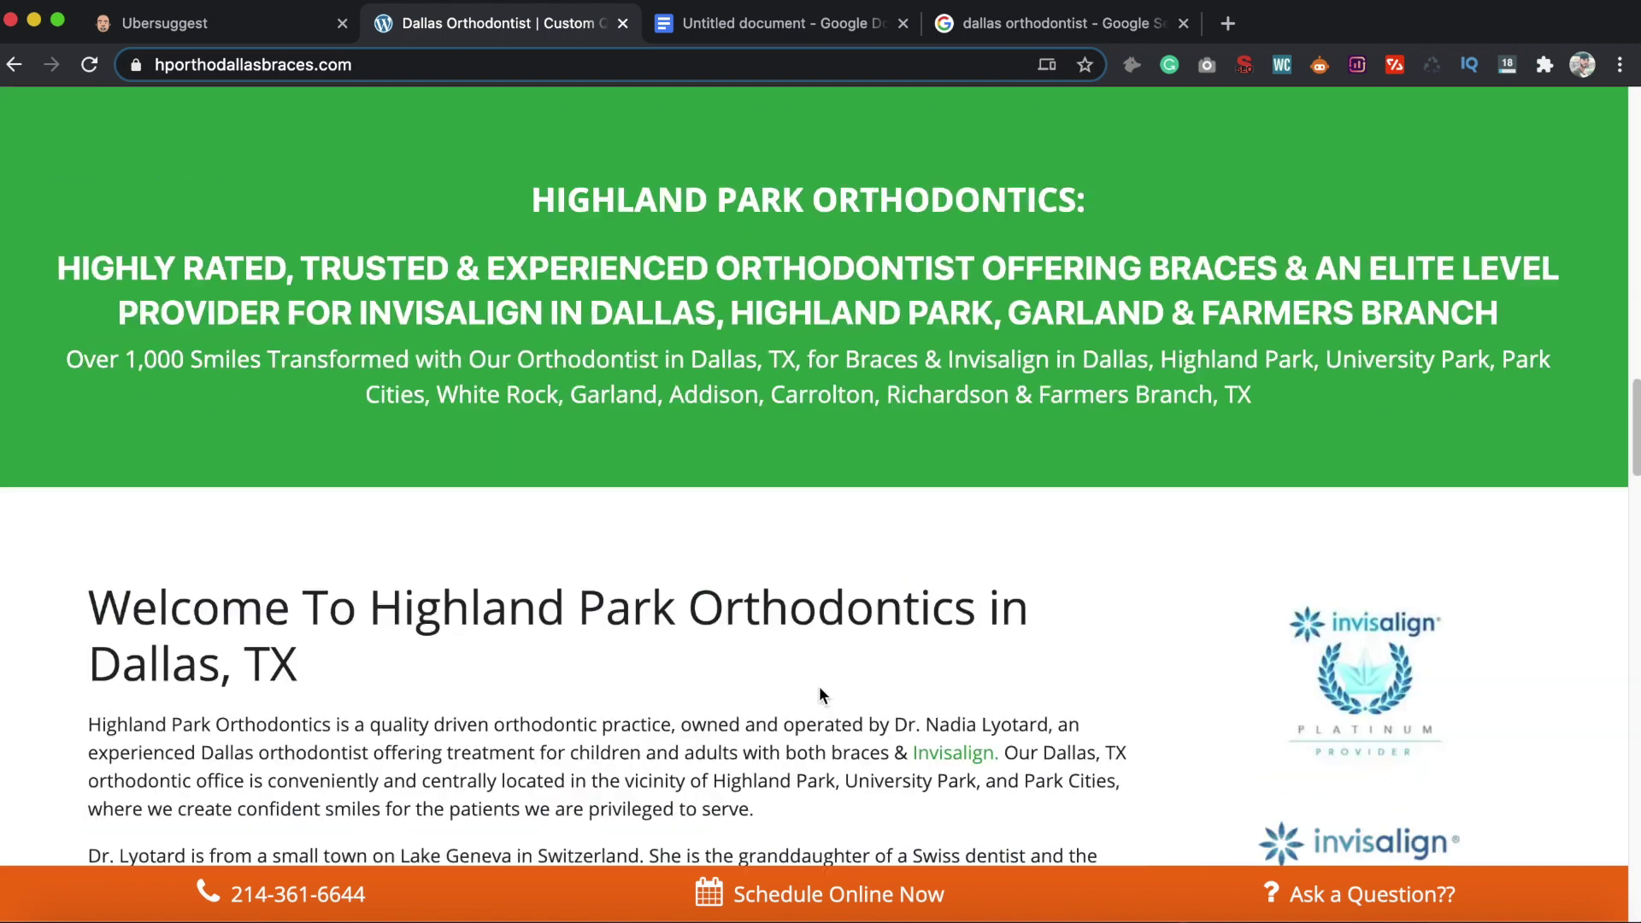
scroll(820, 687, up, 18)
scroll(818, 694, down, 15)
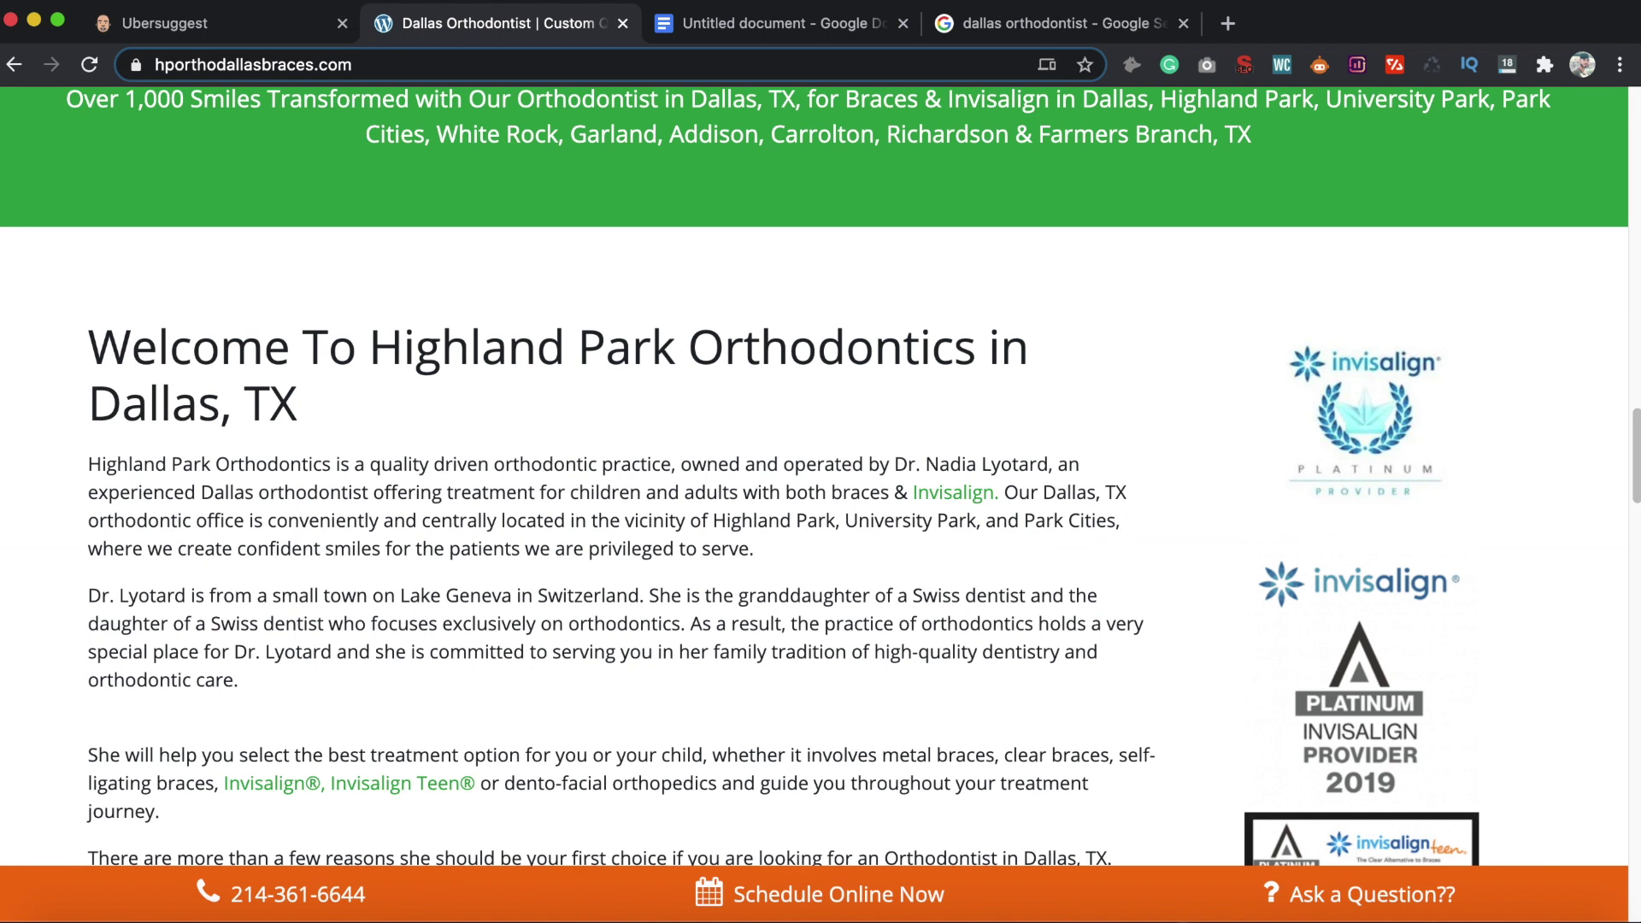
scroll(1633, 459, down, 1)
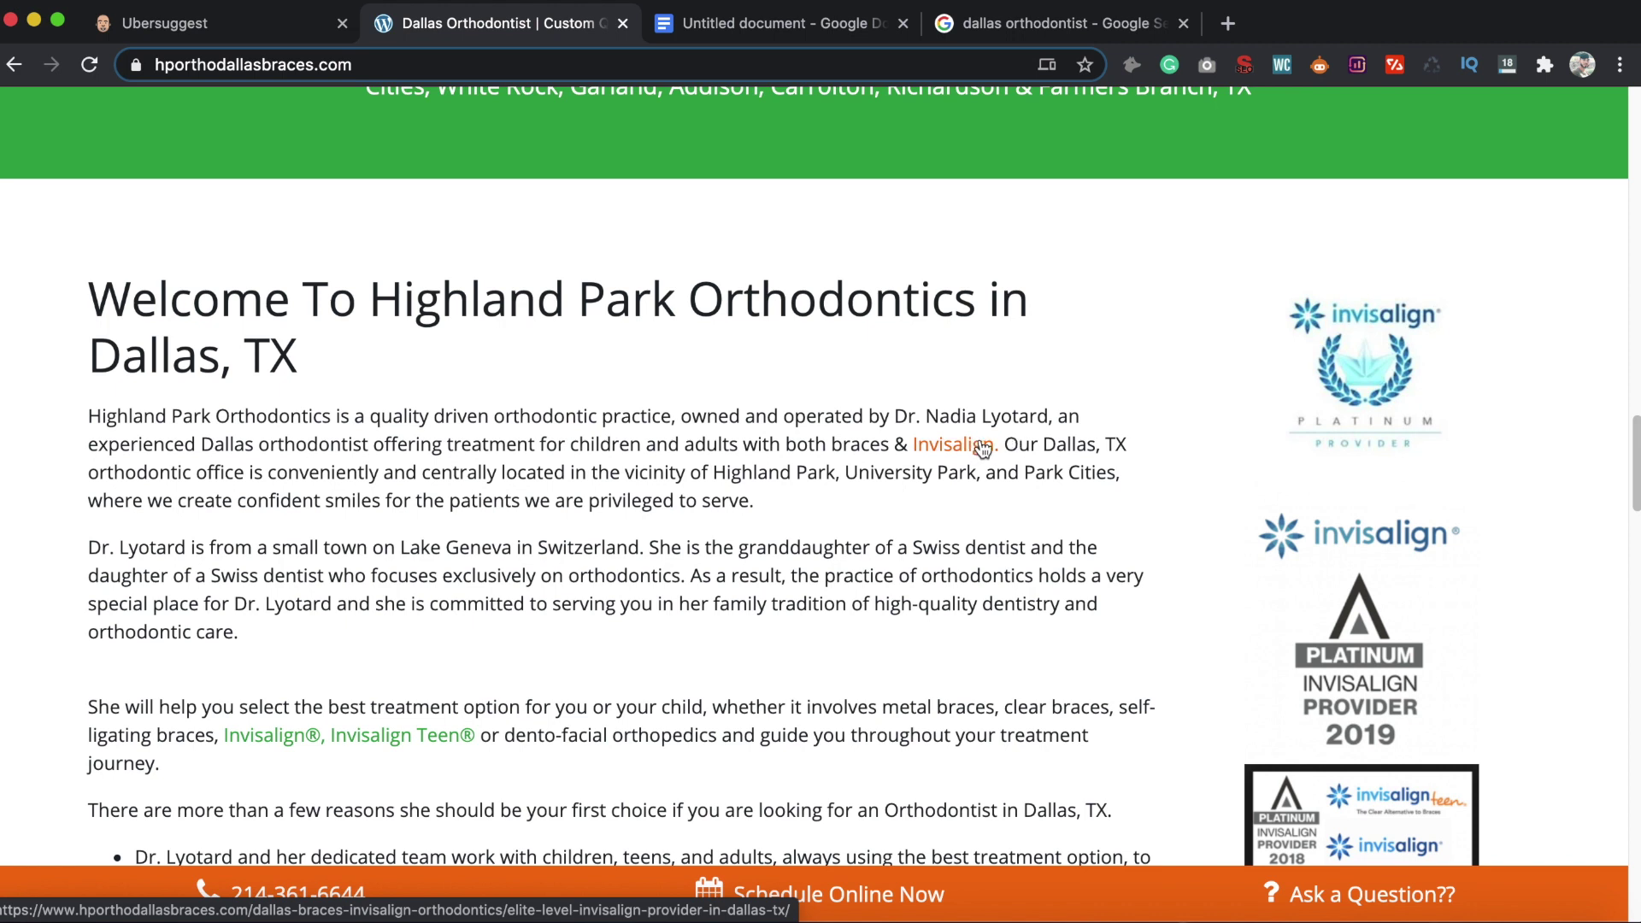
scroll(371, 507, down, 3)
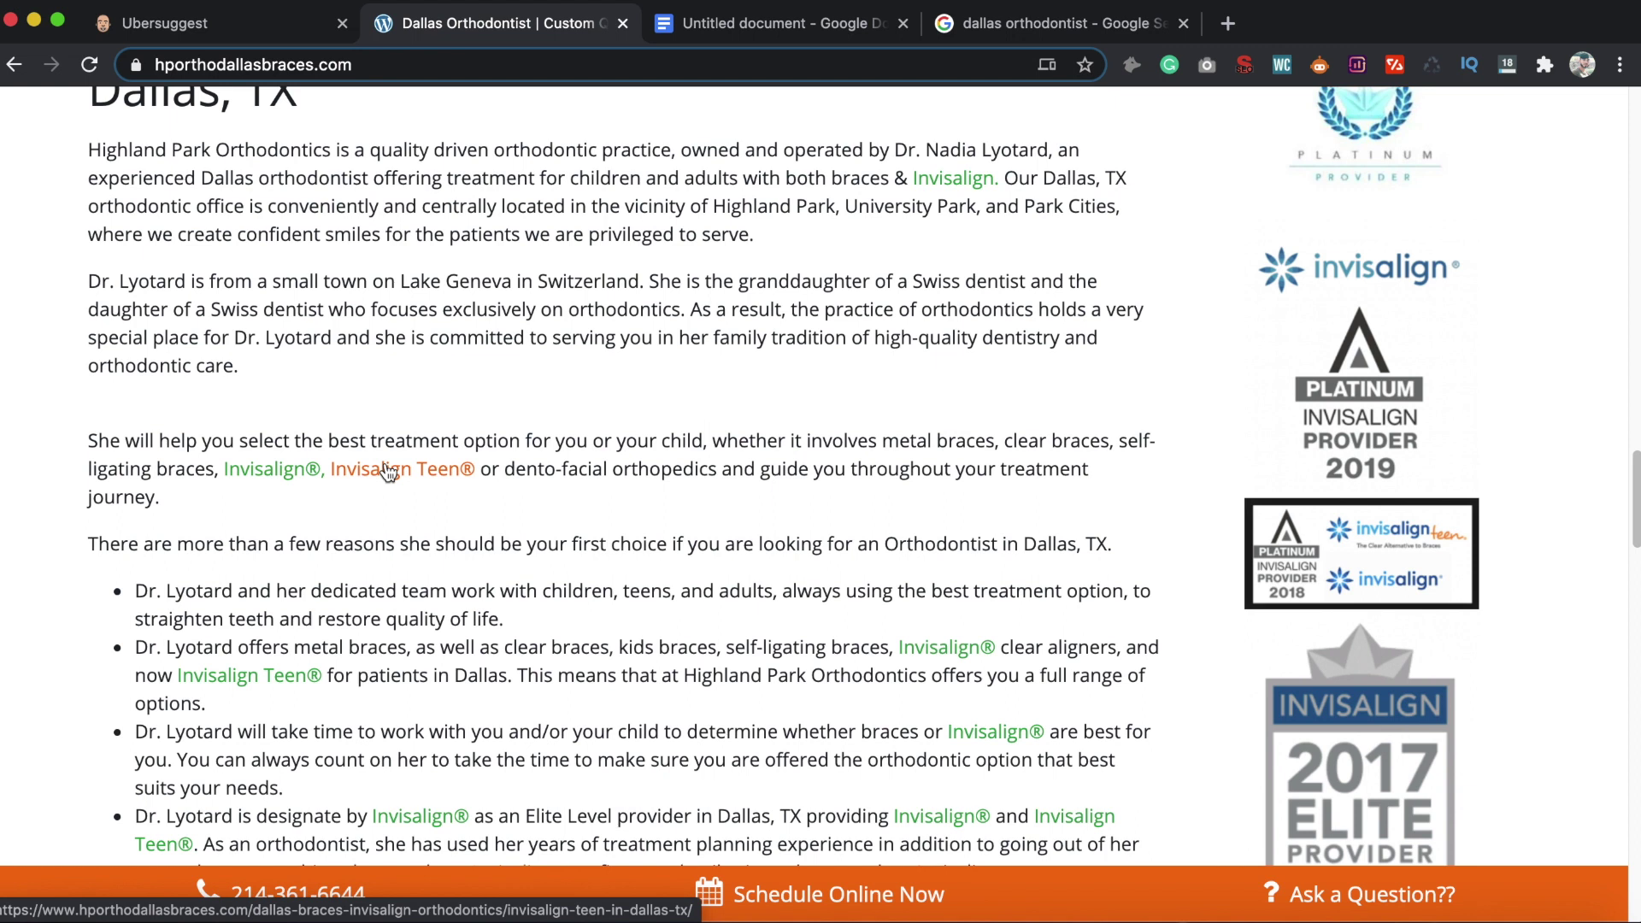
Open the welcome text's Invisalign link in a new tab, check its target page and close that tab
right_click(252, 483)
click(313, 479)
click(702, 25)
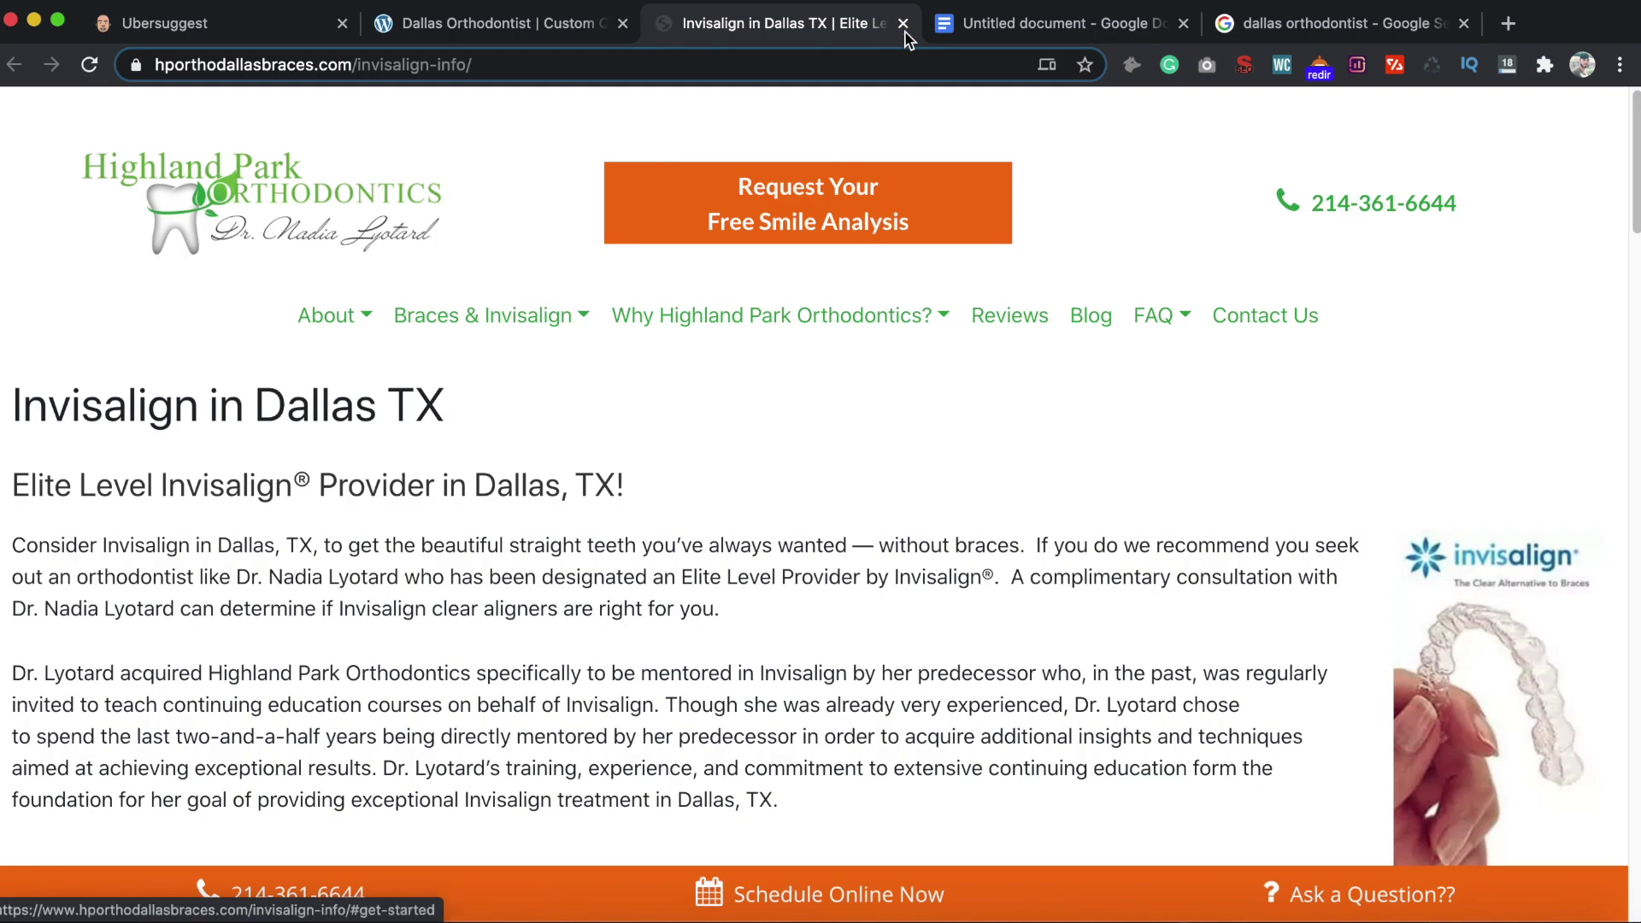
click(904, 26)
Examine the Invisalign and Invisalign Teen interlinks in the homepage's bulleted list of reasons to choose the practice
scroll(257, 511, down, 2)
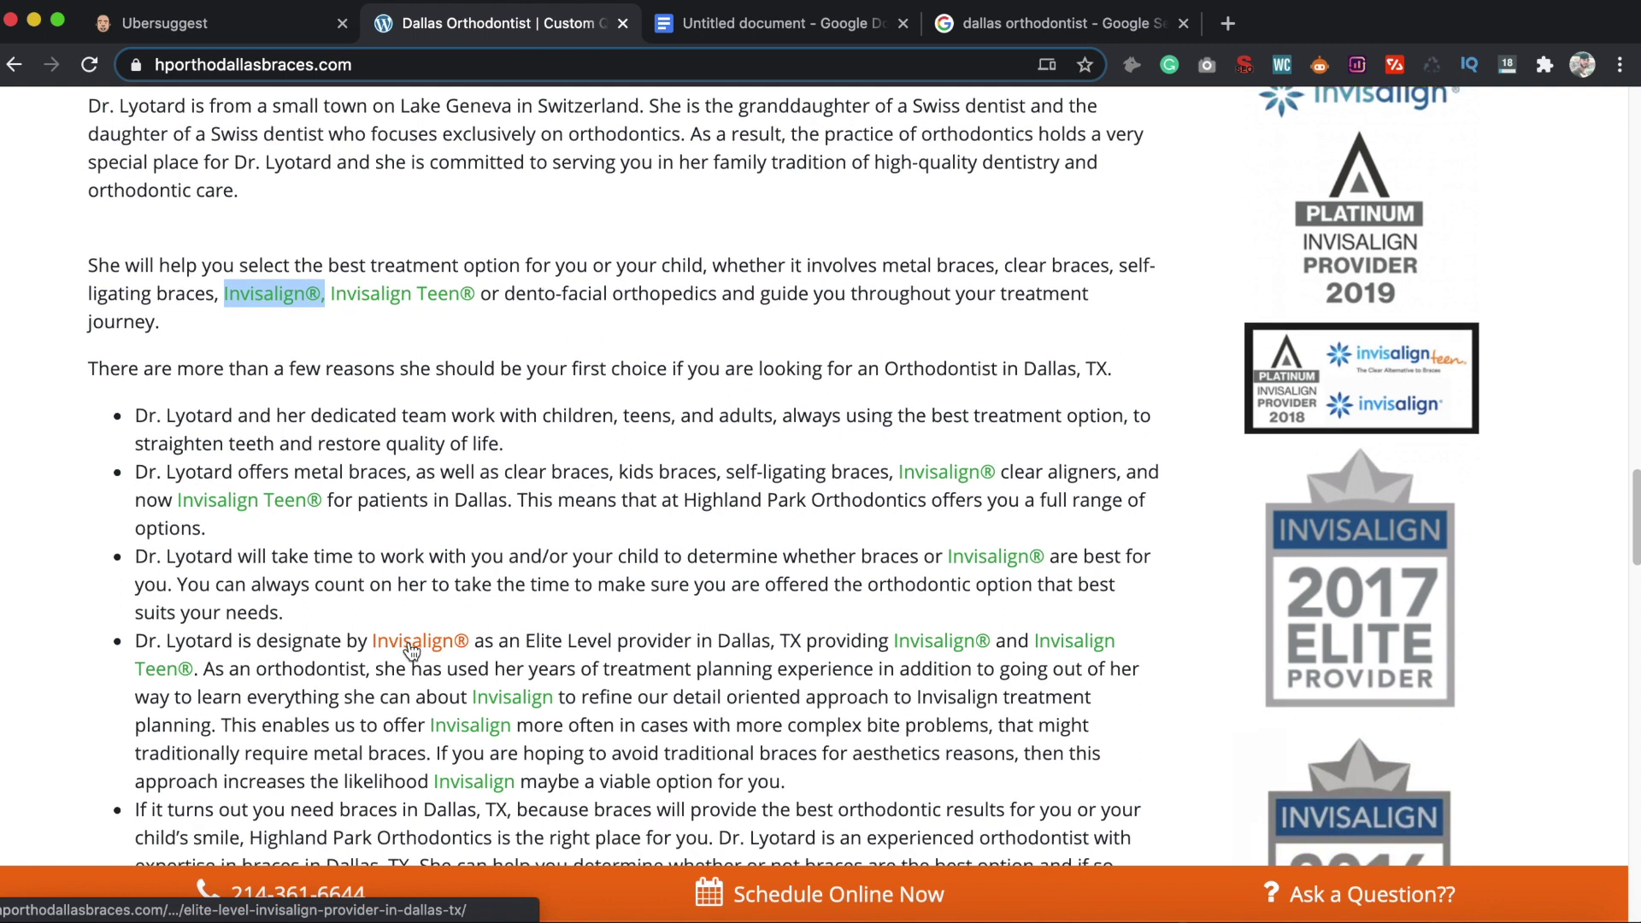
scroll(445, 664, down, 1)
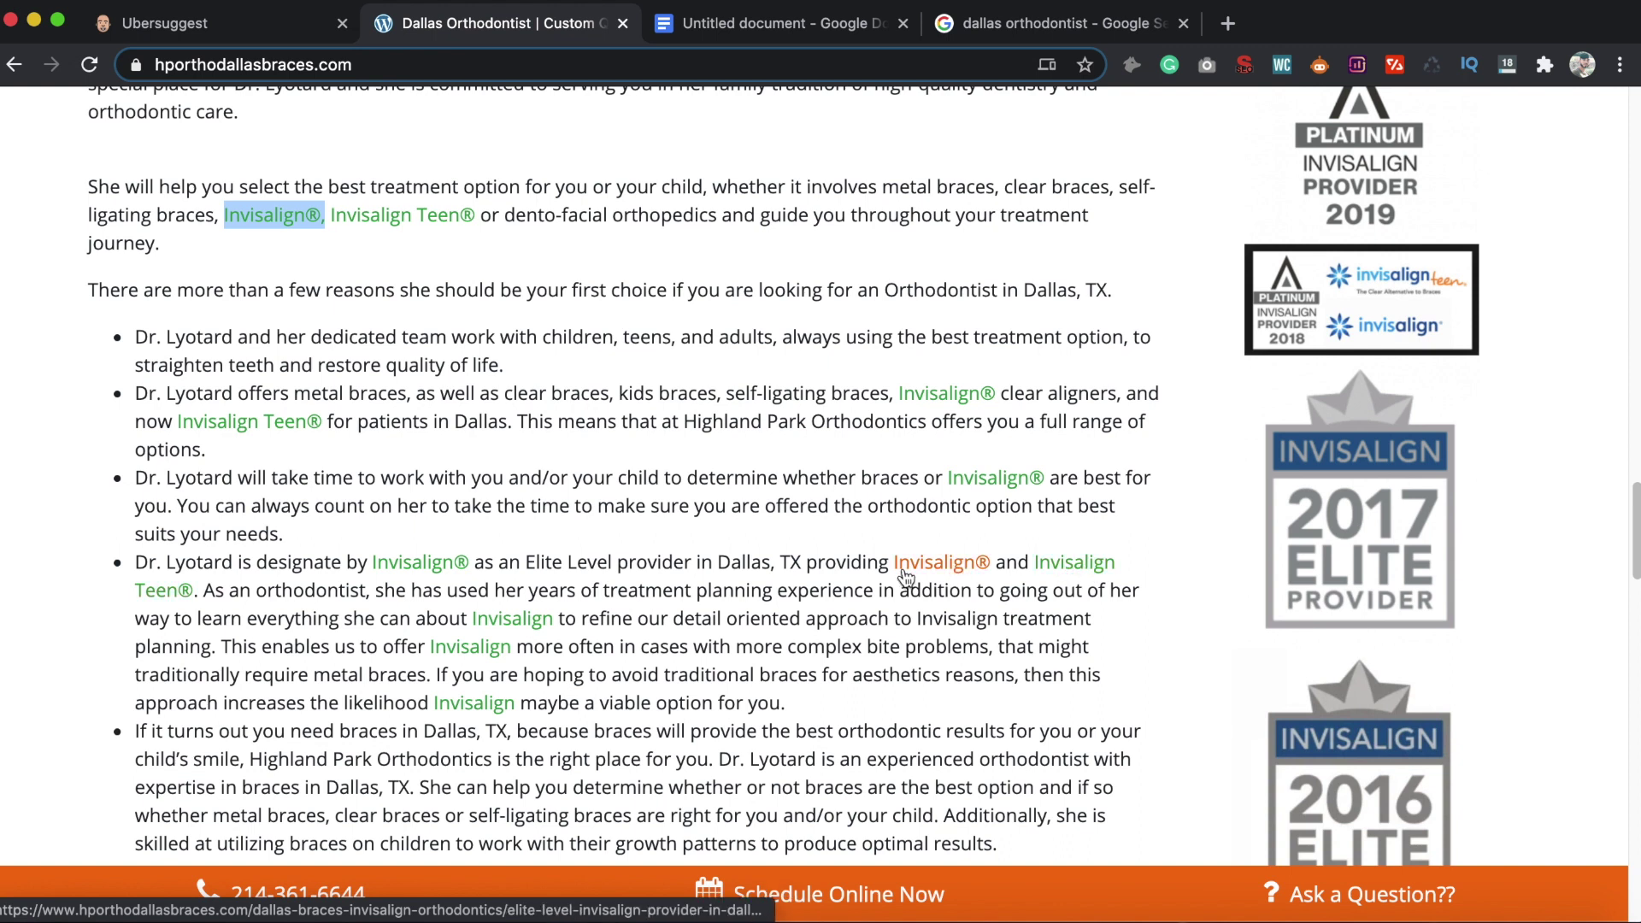
scroll(855, 666, down, 2)
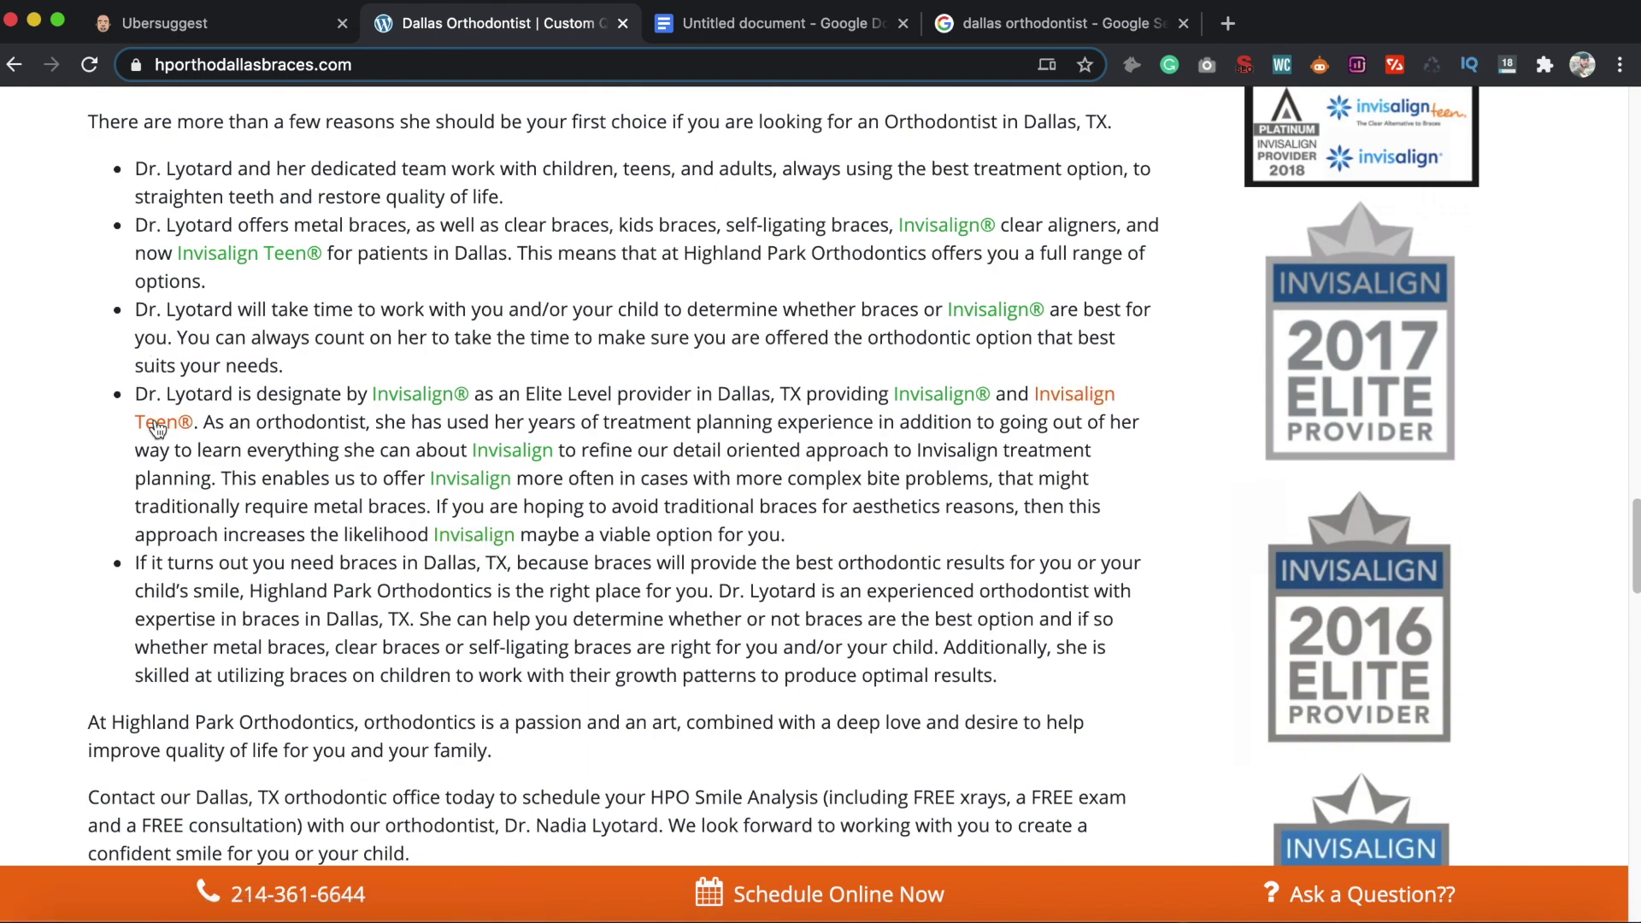
scroll(626, 554, down, 3)
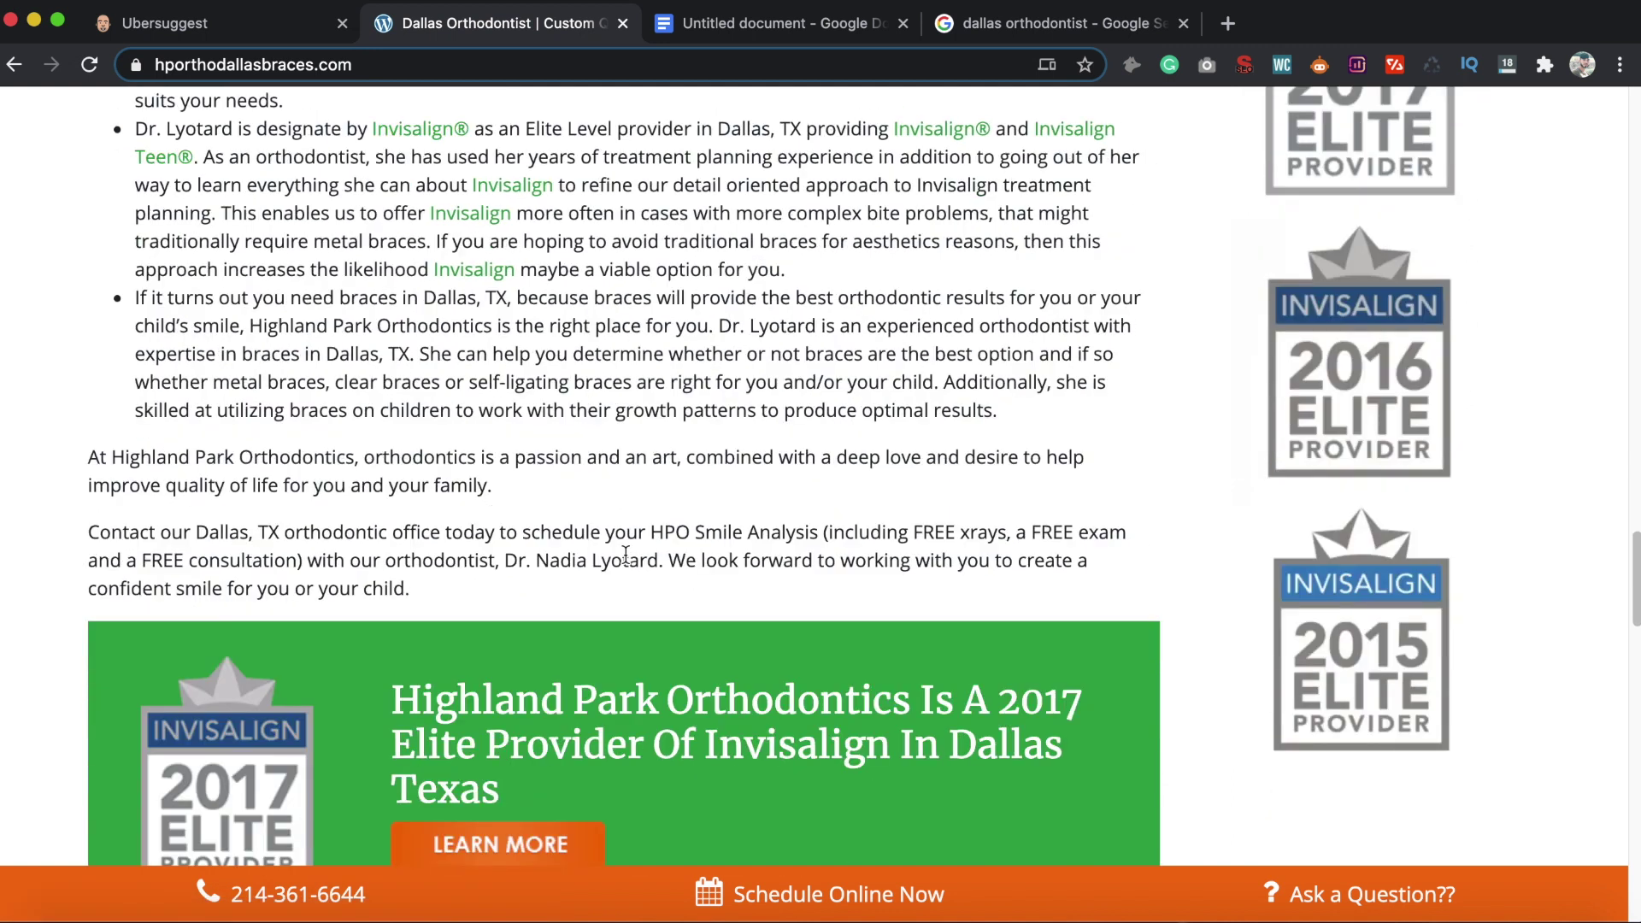
scroll(556, 359, up, 1)
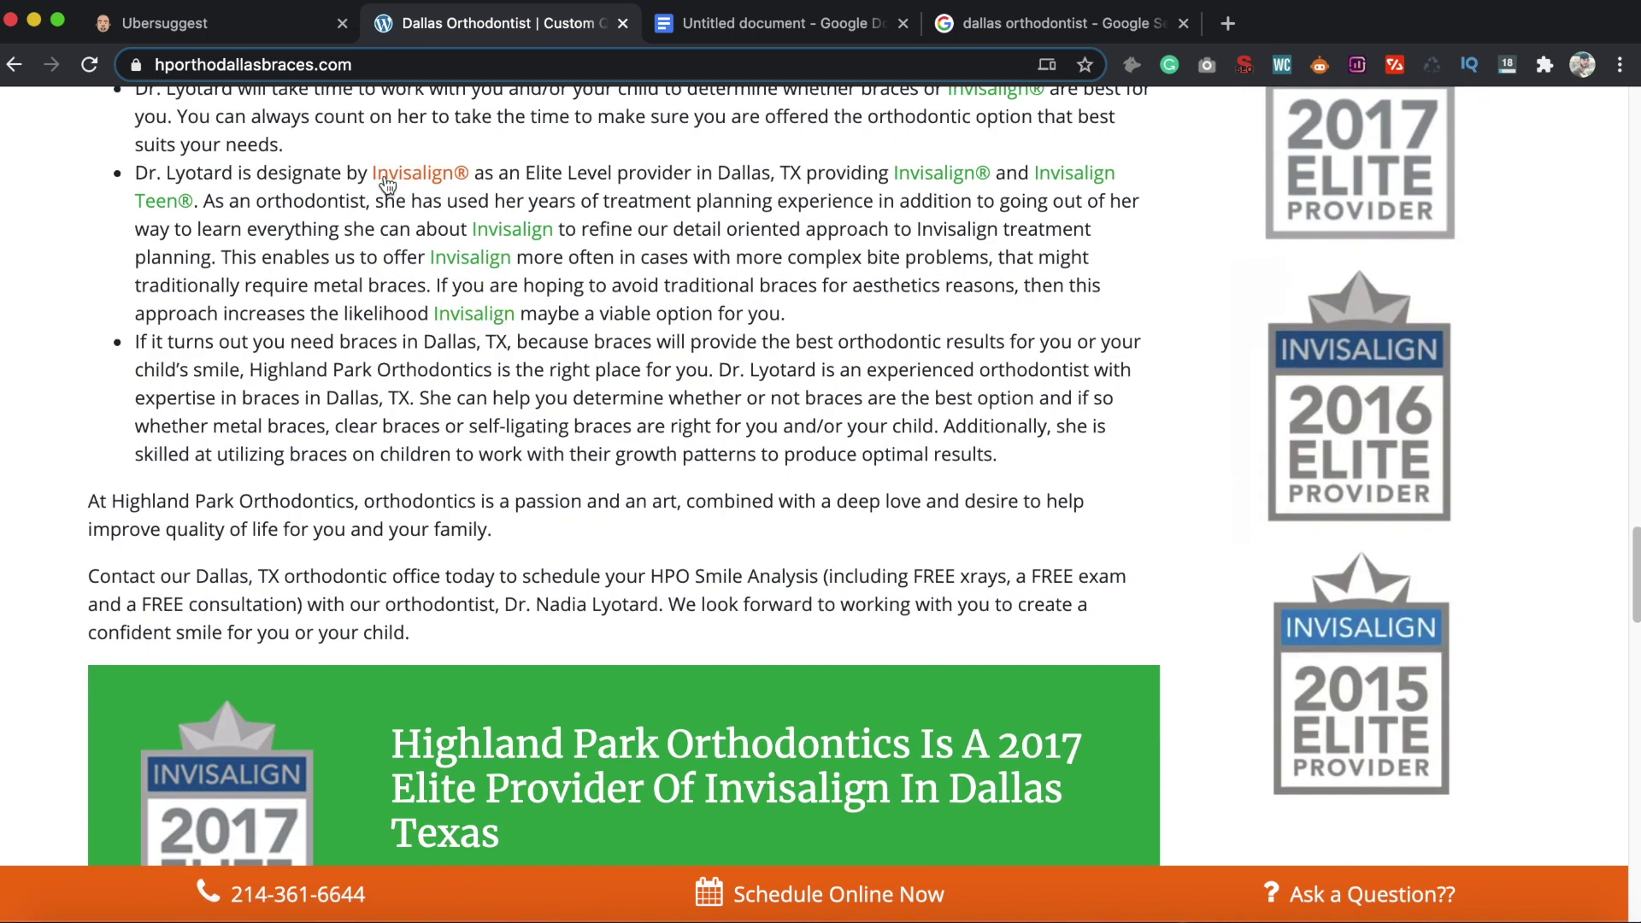
Look over the homepage's lower sections, including the evaluation form, embedded map and Invisalign assessment offer
scroll(713, 503, down, 20)
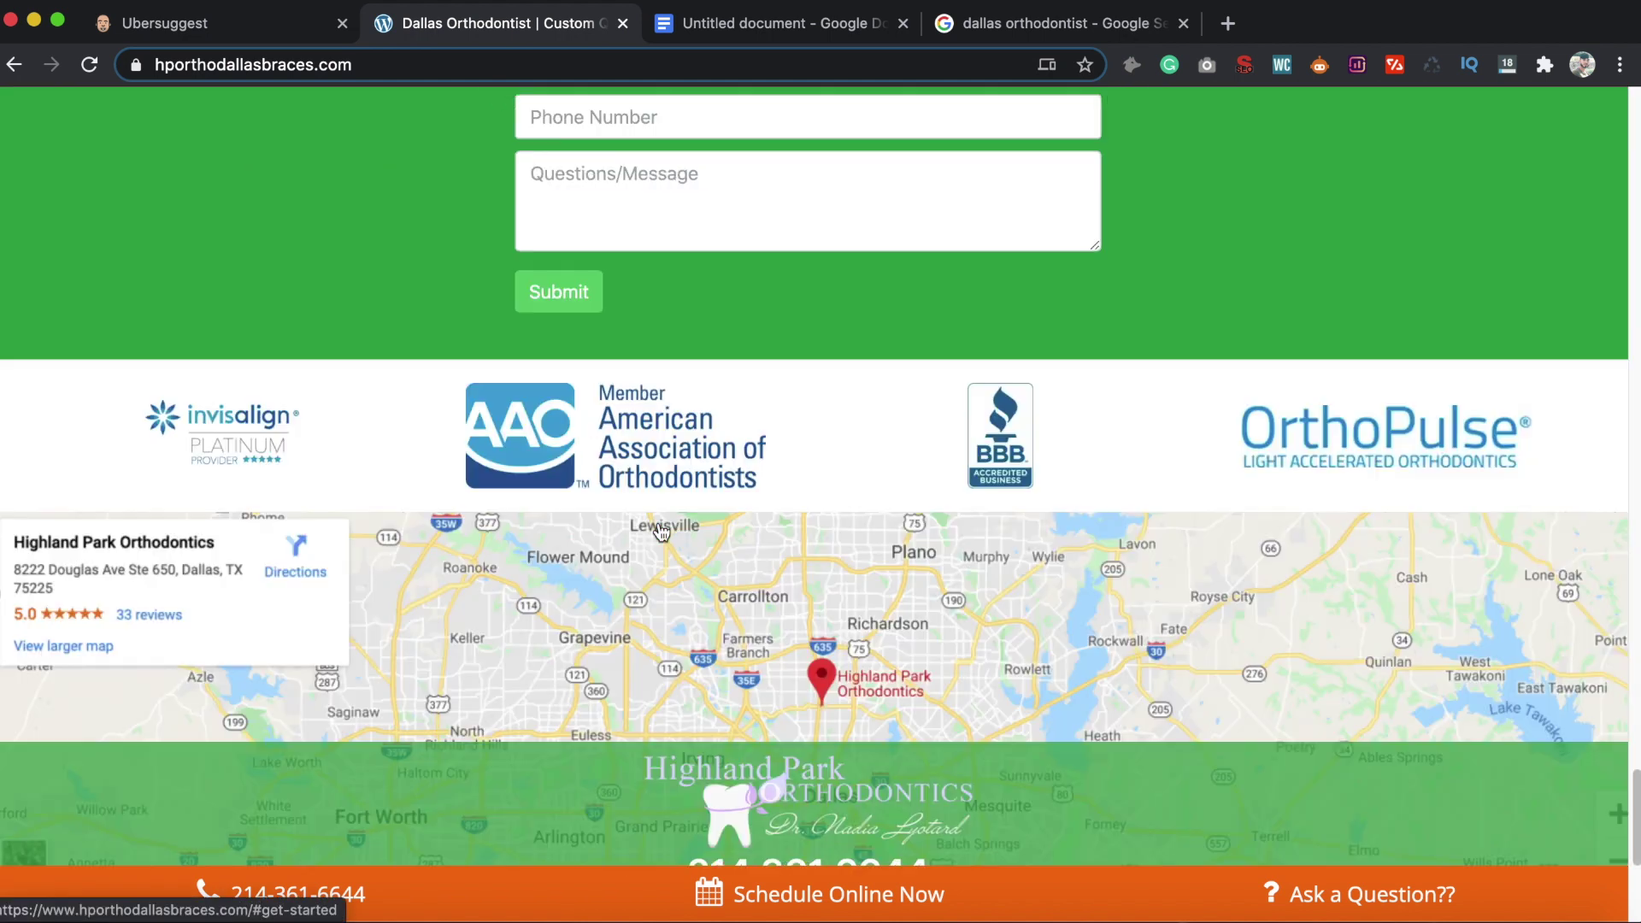
scroll(660, 532, down, 5)
scroll(660, 532, up, 10)
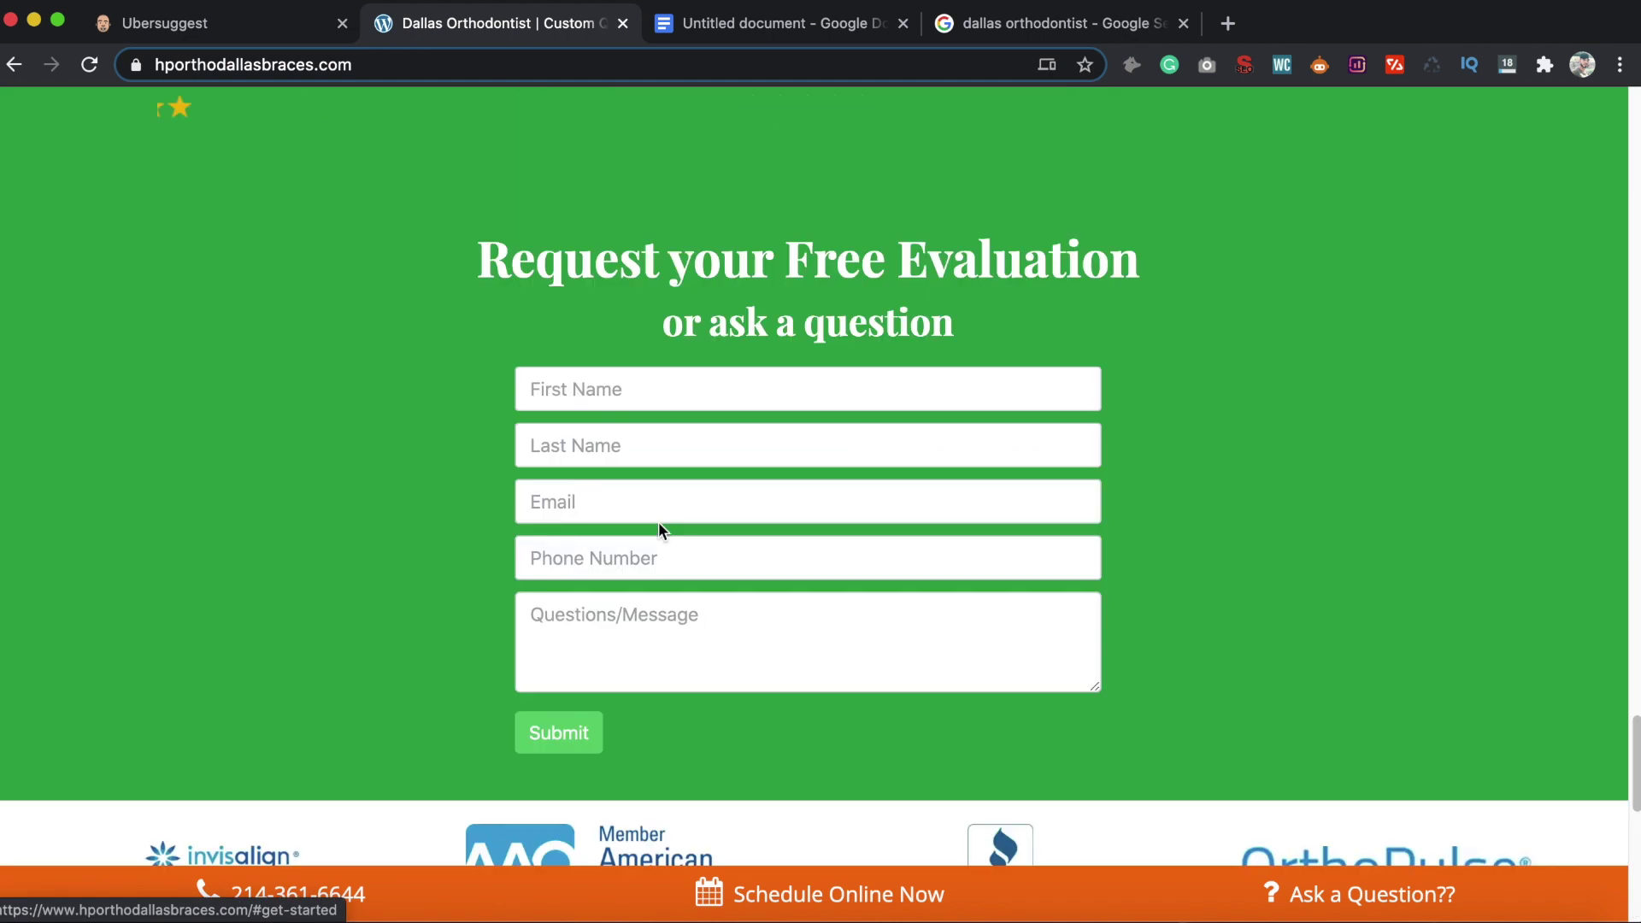
scroll(755, 587, up, 7)
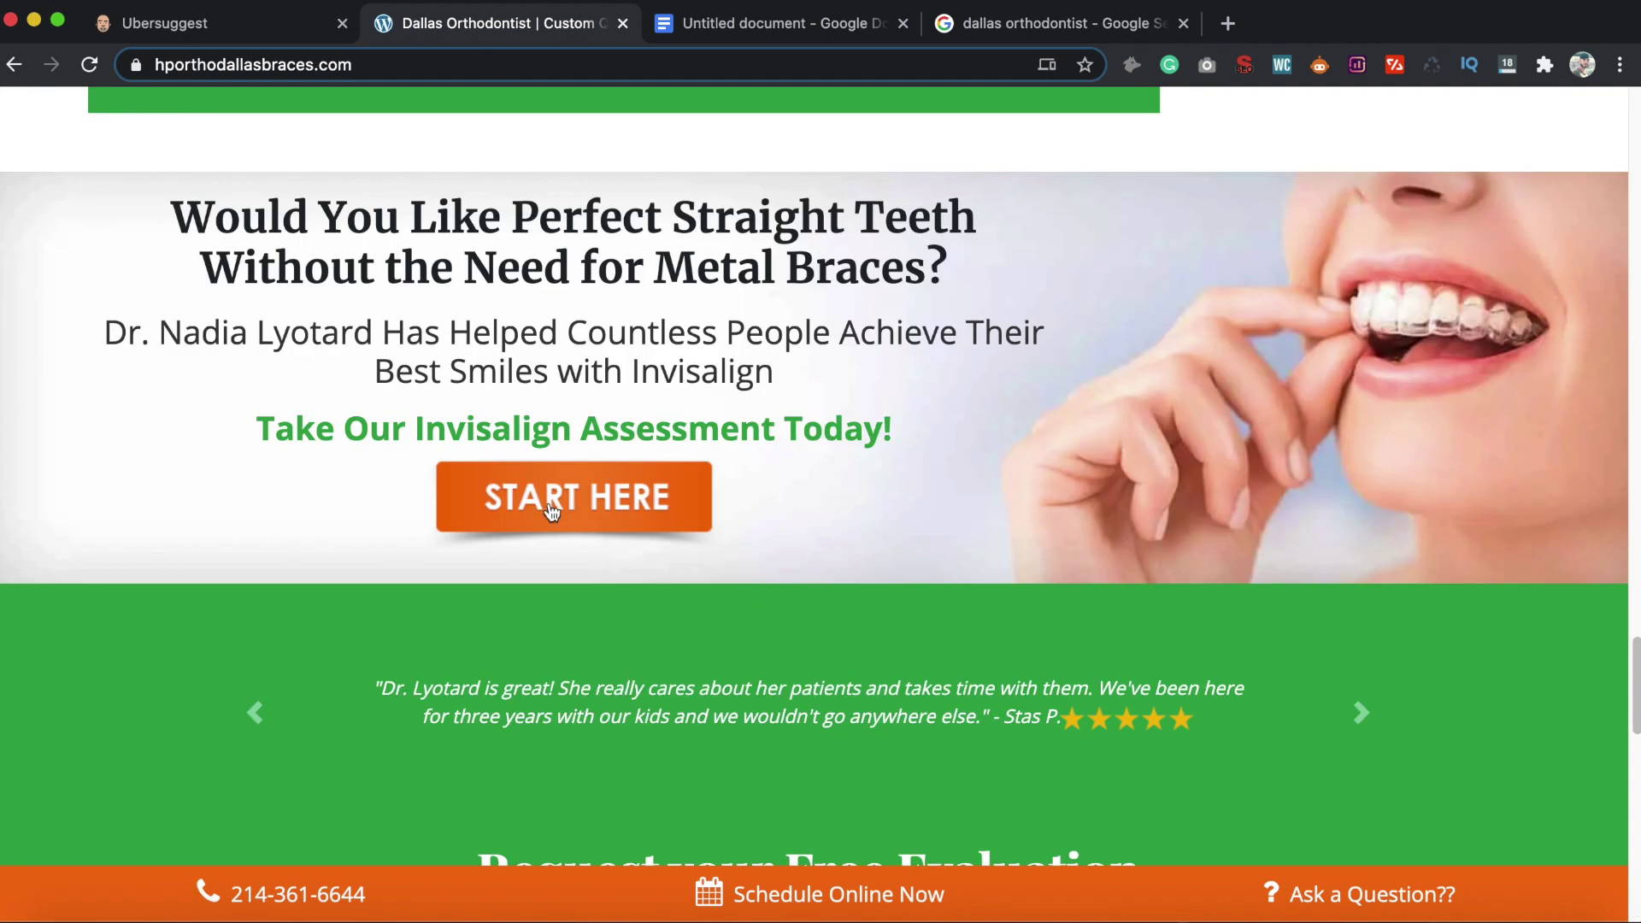
scroll(550, 505, up, 12)
scroll(699, 562, up, 9)
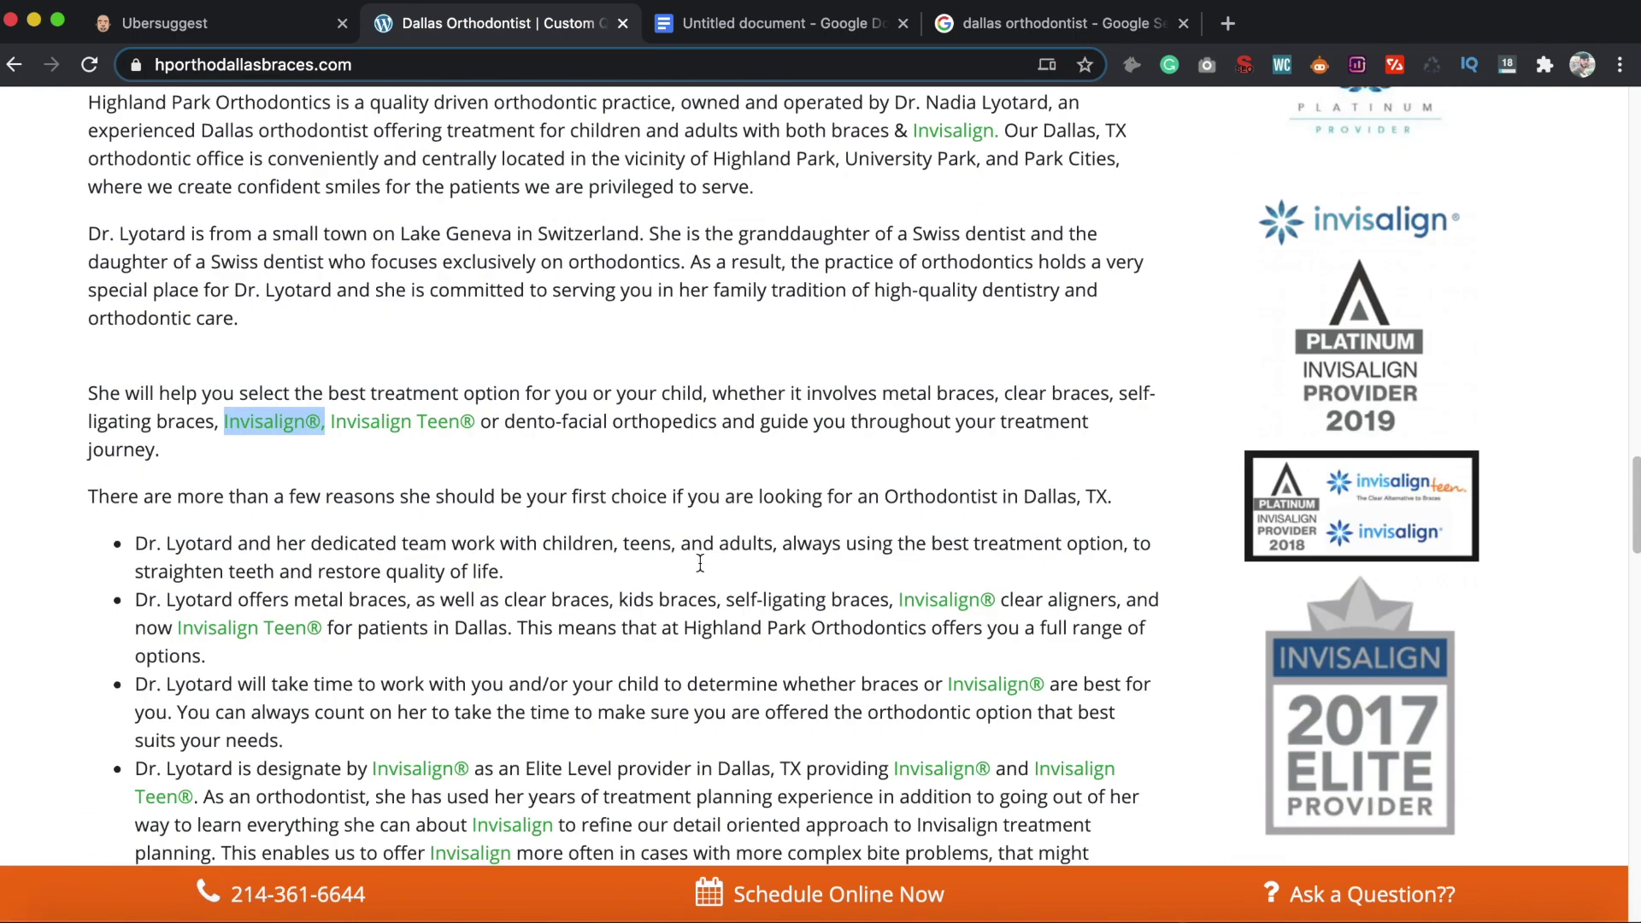
Review the homepage's welcome section and free report offer once more, returning to the page header
scroll(700, 562, up, 1)
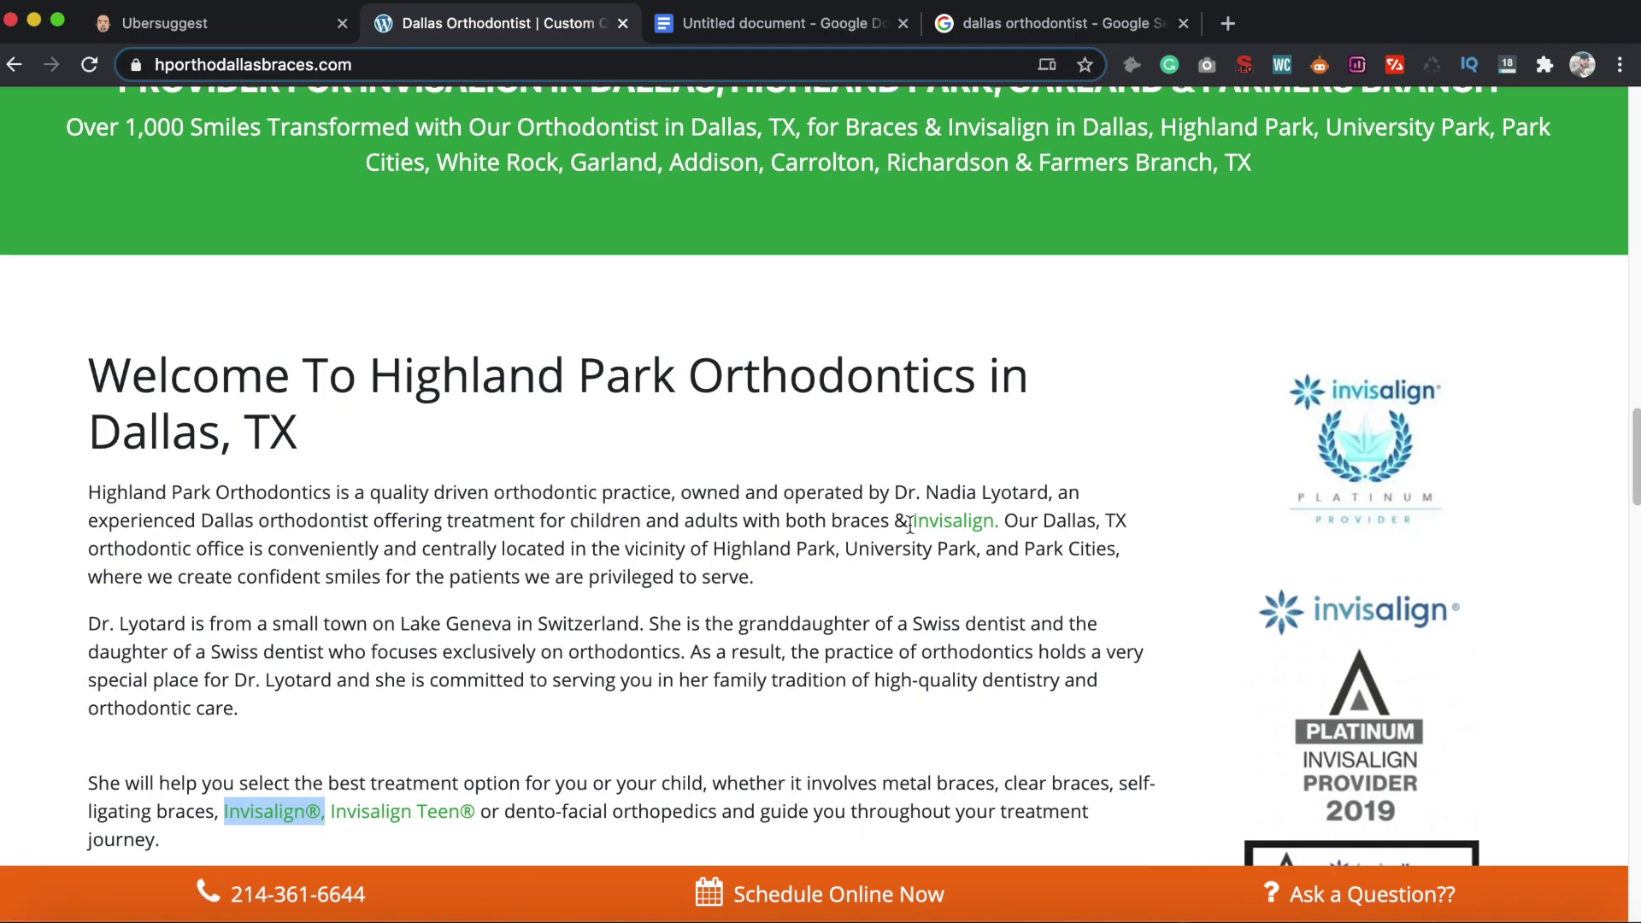
scroll(927, 525, up, 2)
scroll(926, 530, down, 15)
scroll(926, 538, up, 2)
scroll(926, 544, down, 2)
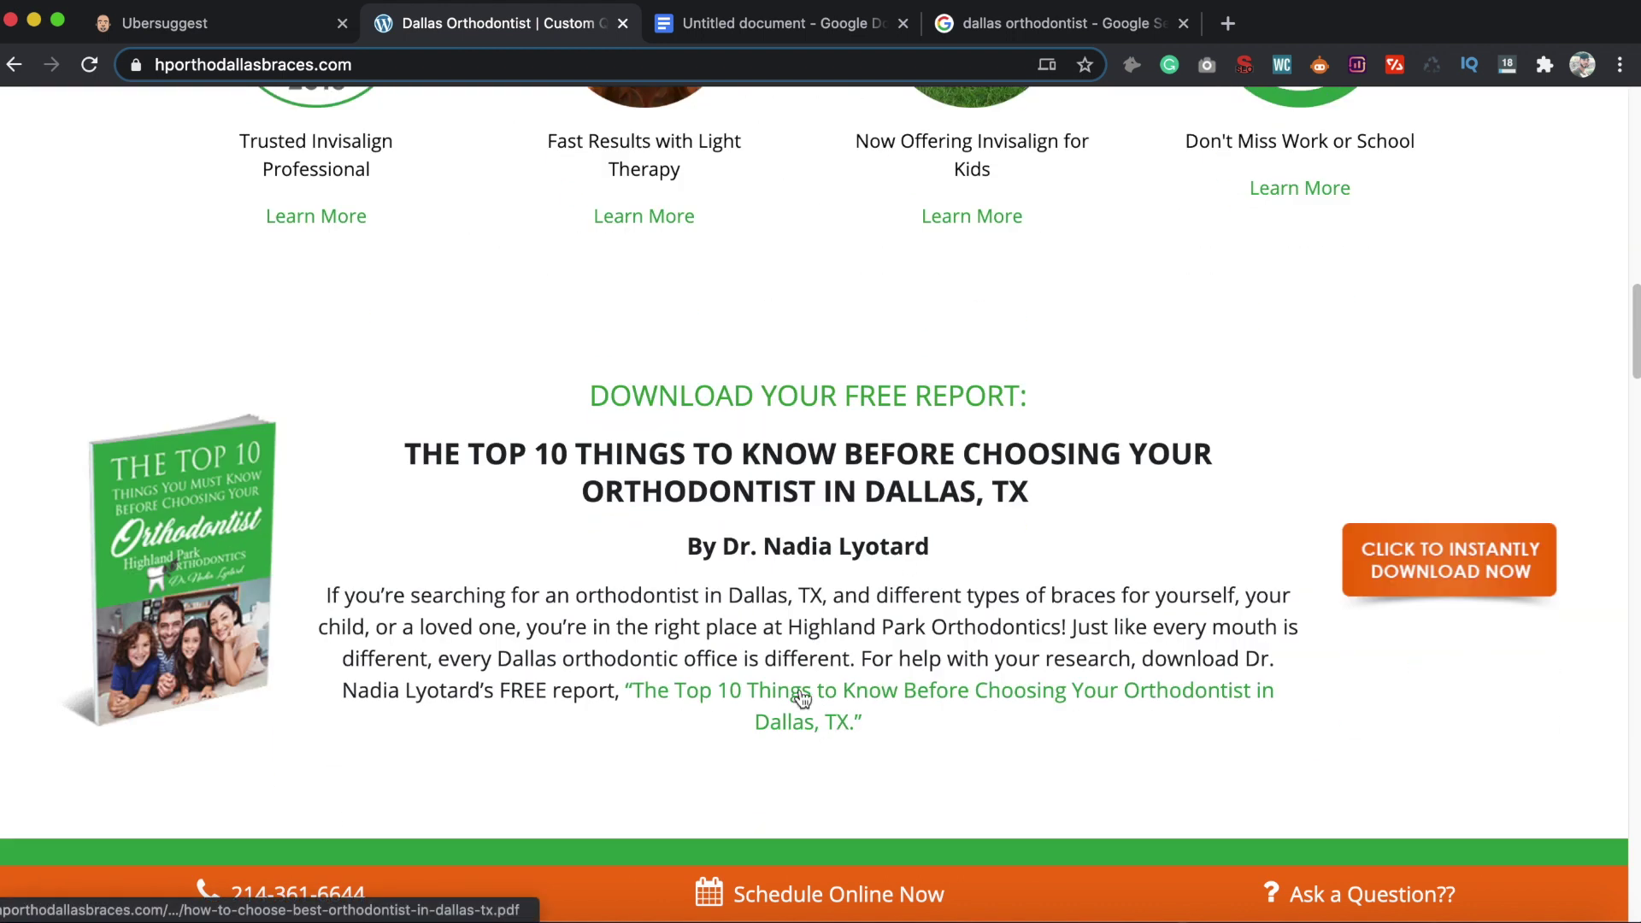
scroll(802, 698, up, 15)
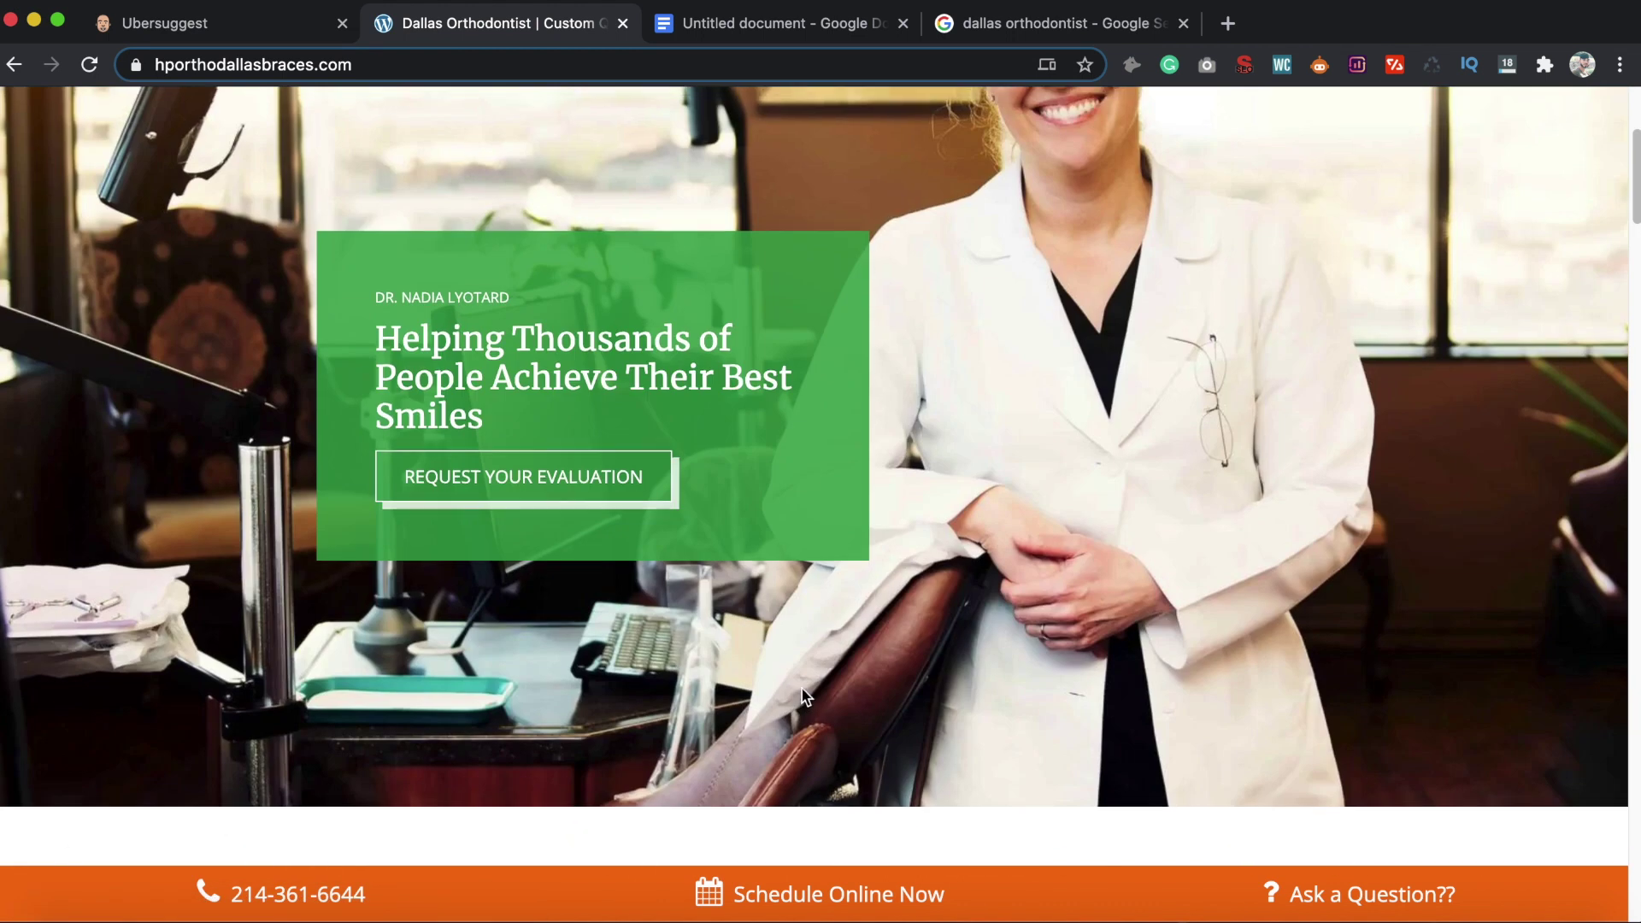
scroll(804, 696, up, 4)
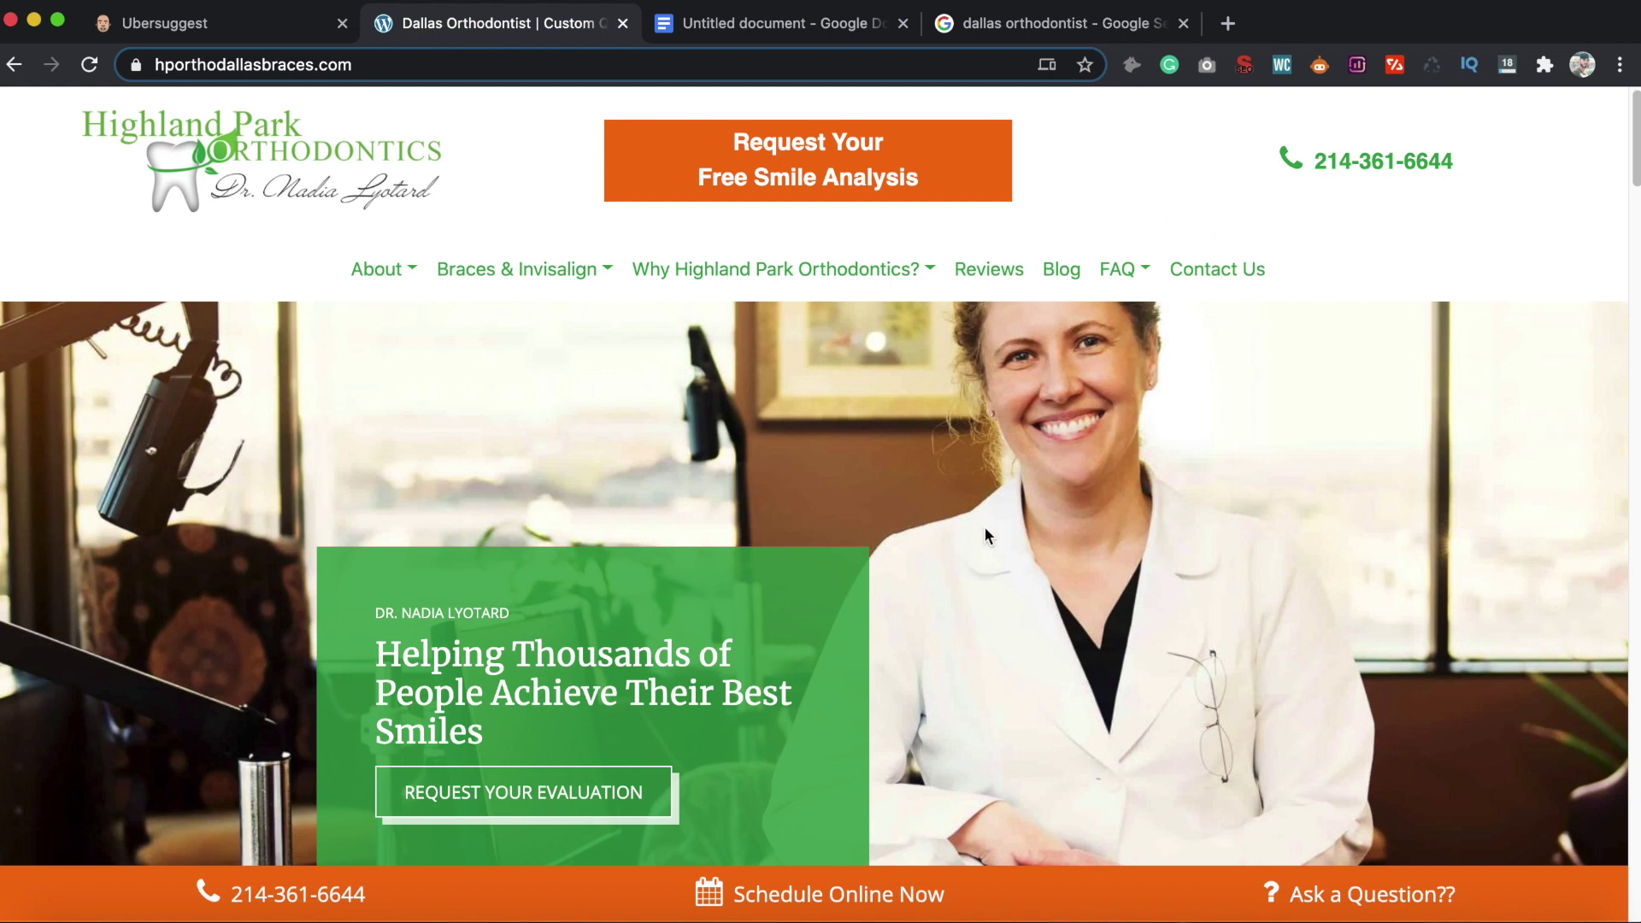
Switch to the Google Docs checklist and review the On Page SEO item and the GMB item that follows
click(706, 28)
drag(679, 598, 433, 551)
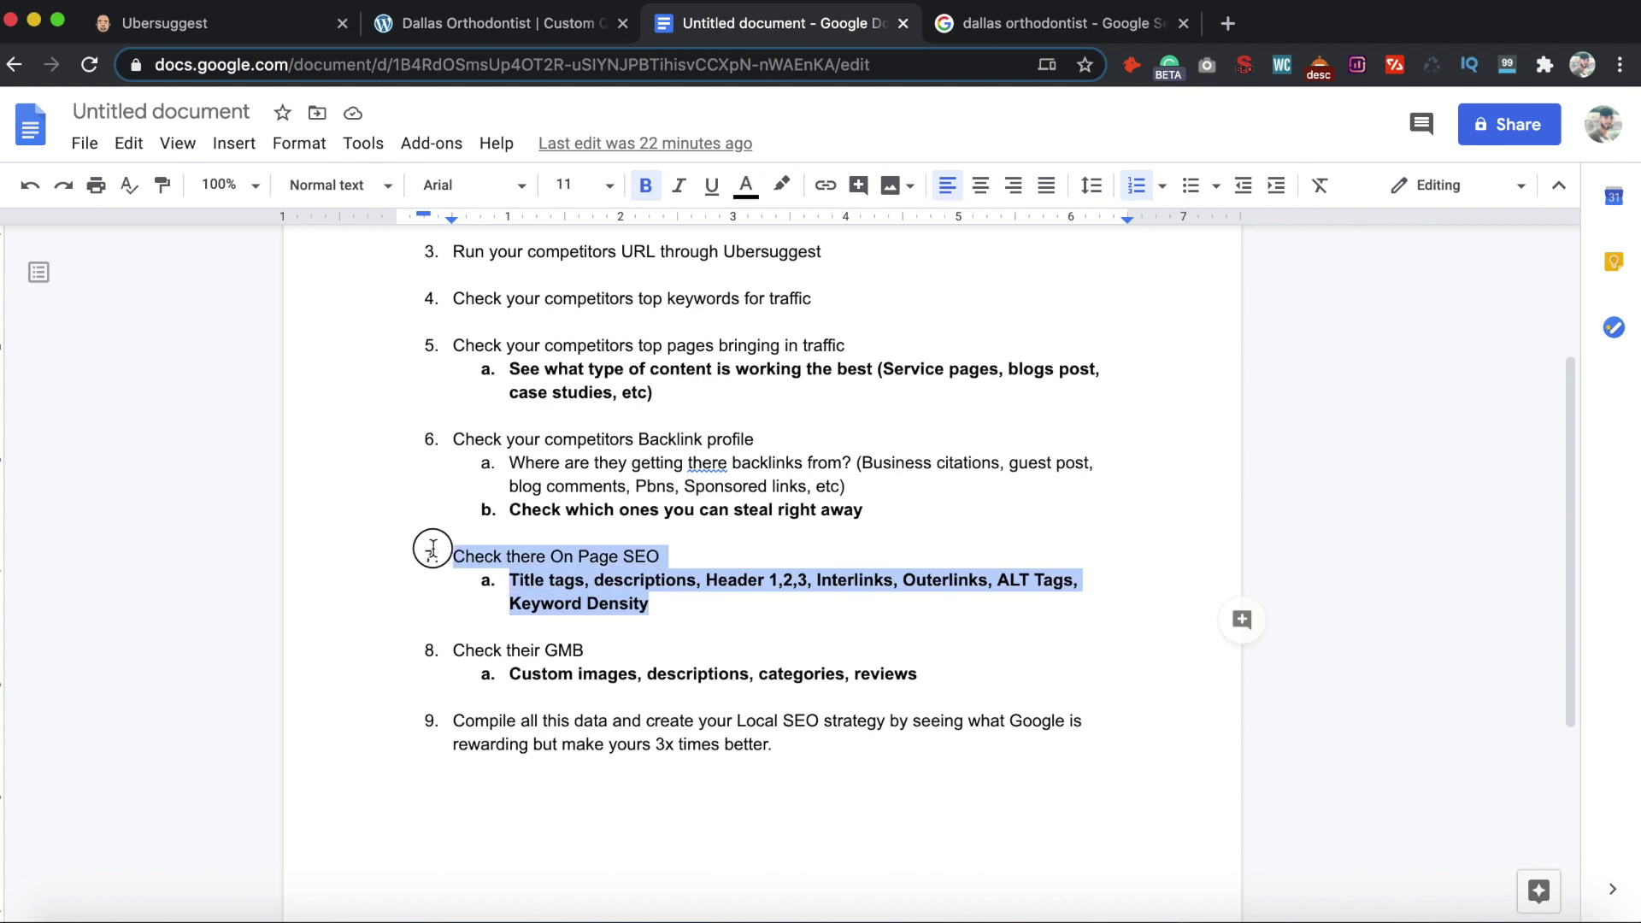
click(671, 603)
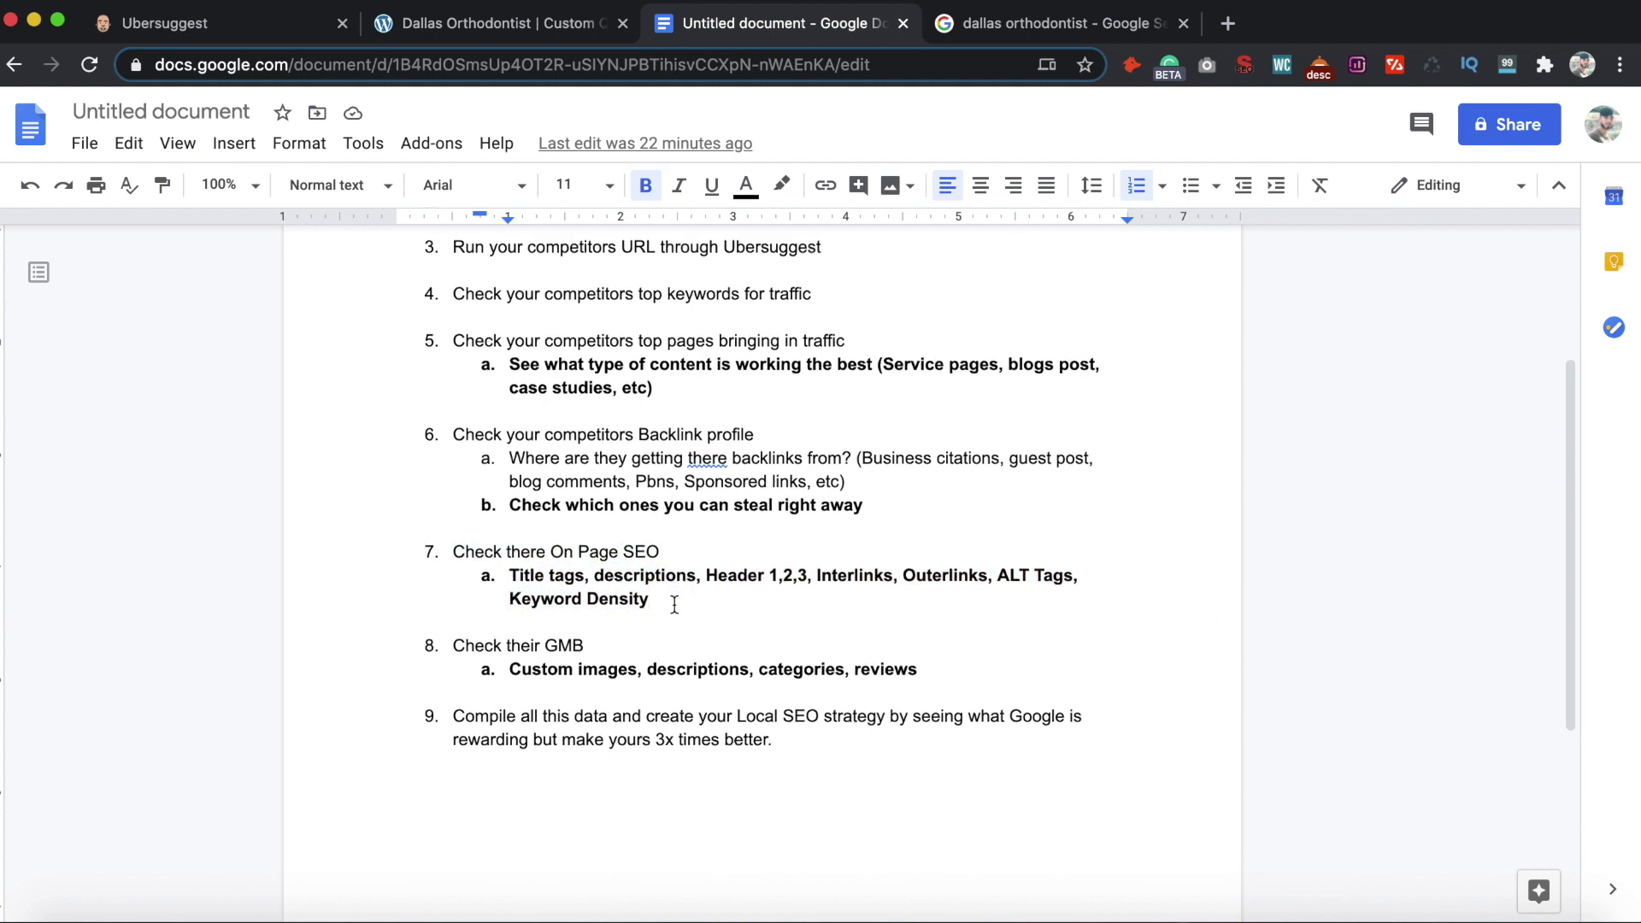
scroll(502, 479, down, 3)
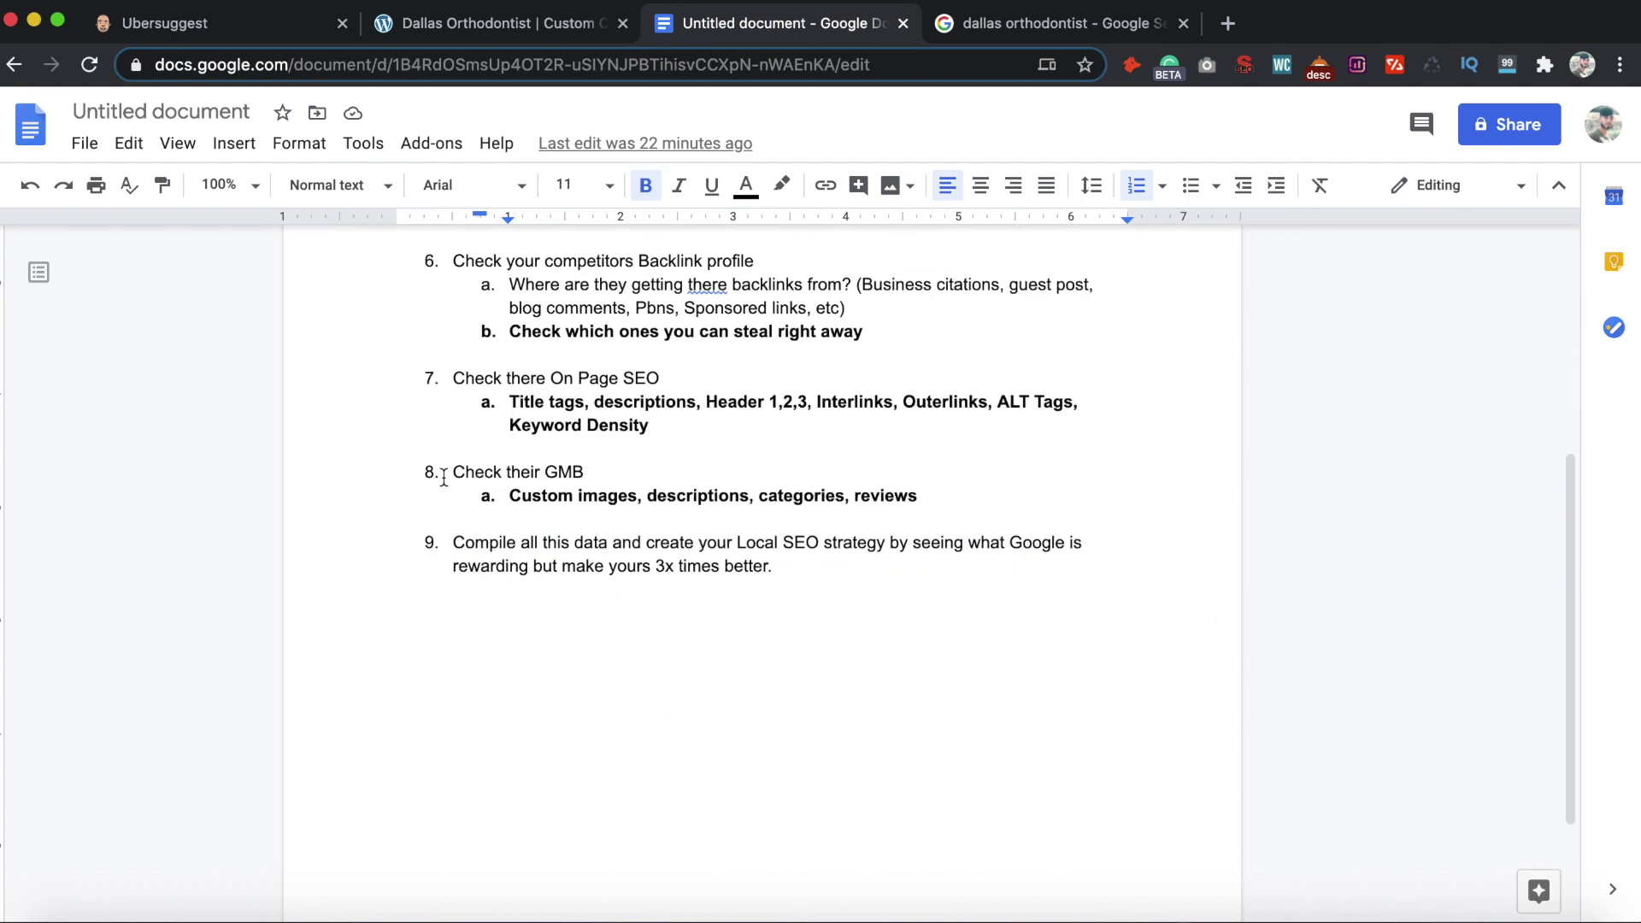
Copy the homepage address from the Highland Park Orthodontics site and paste it over the existing query in Google search
click(489, 25)
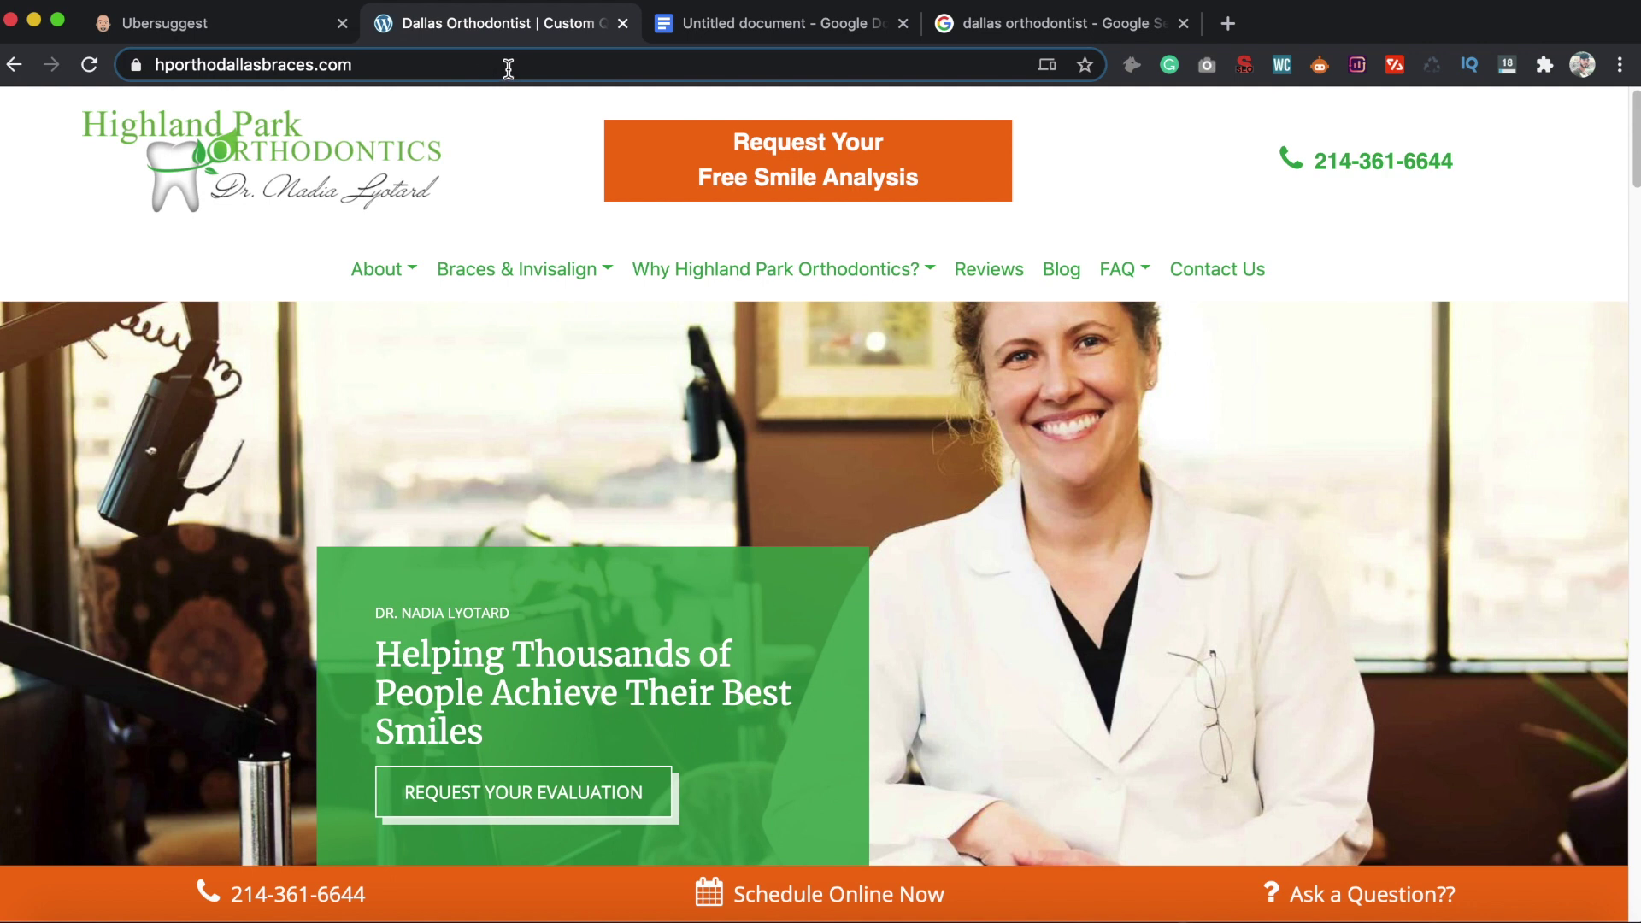
drag(352, 65, 156, 71)
key(ctrl+c)
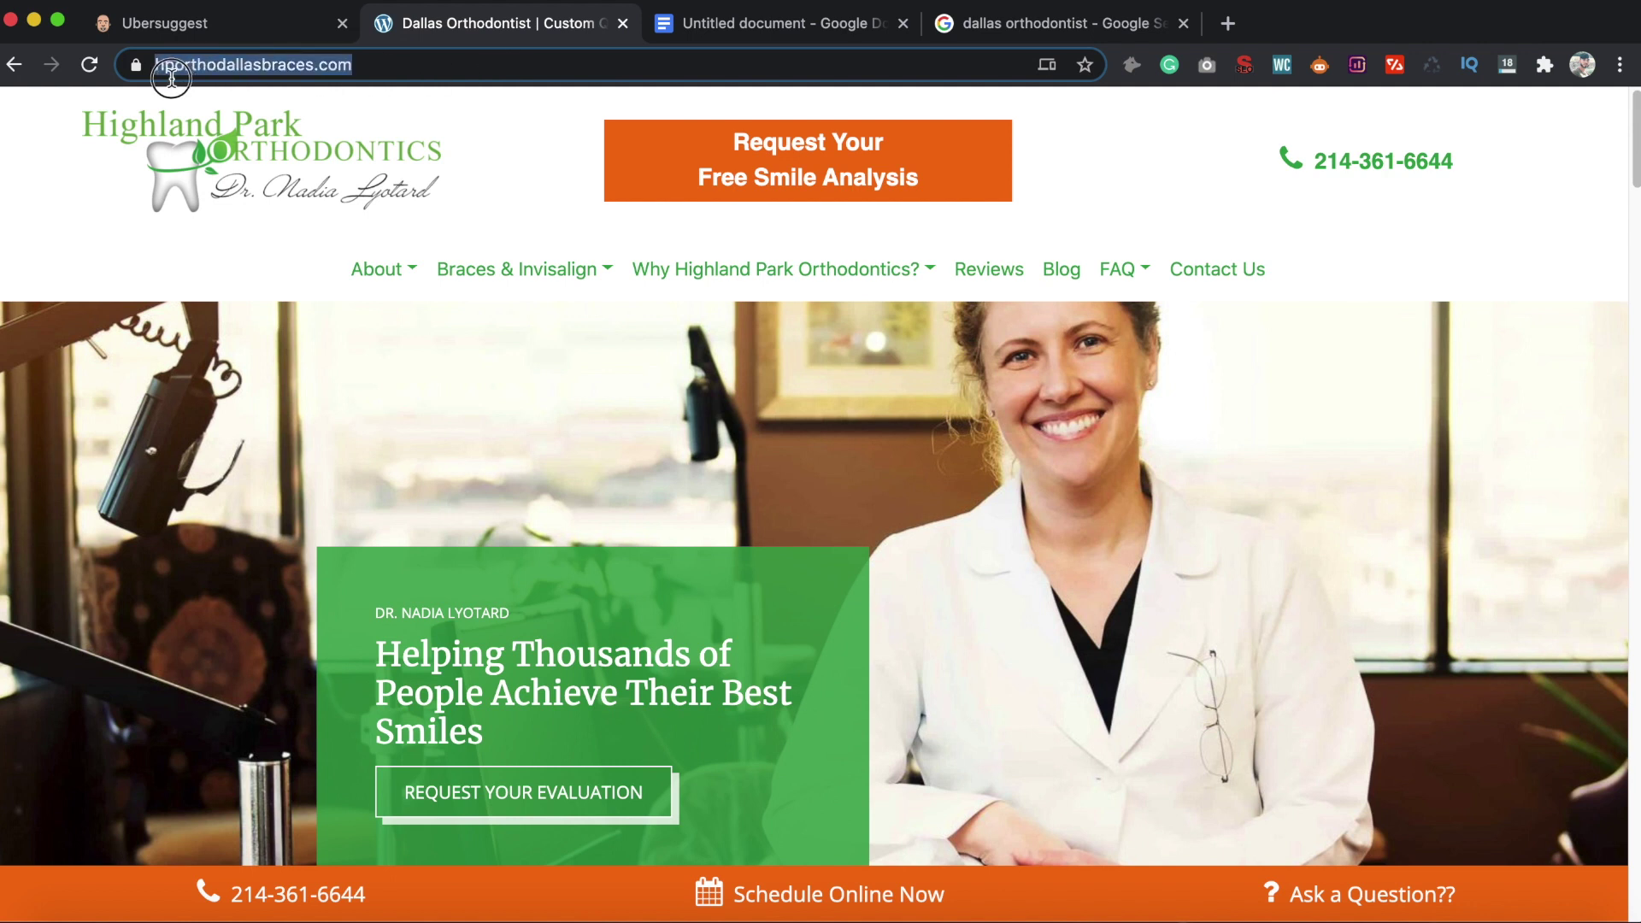
click(1103, 21)
triple_click(538, 117)
key(ctrl+v)
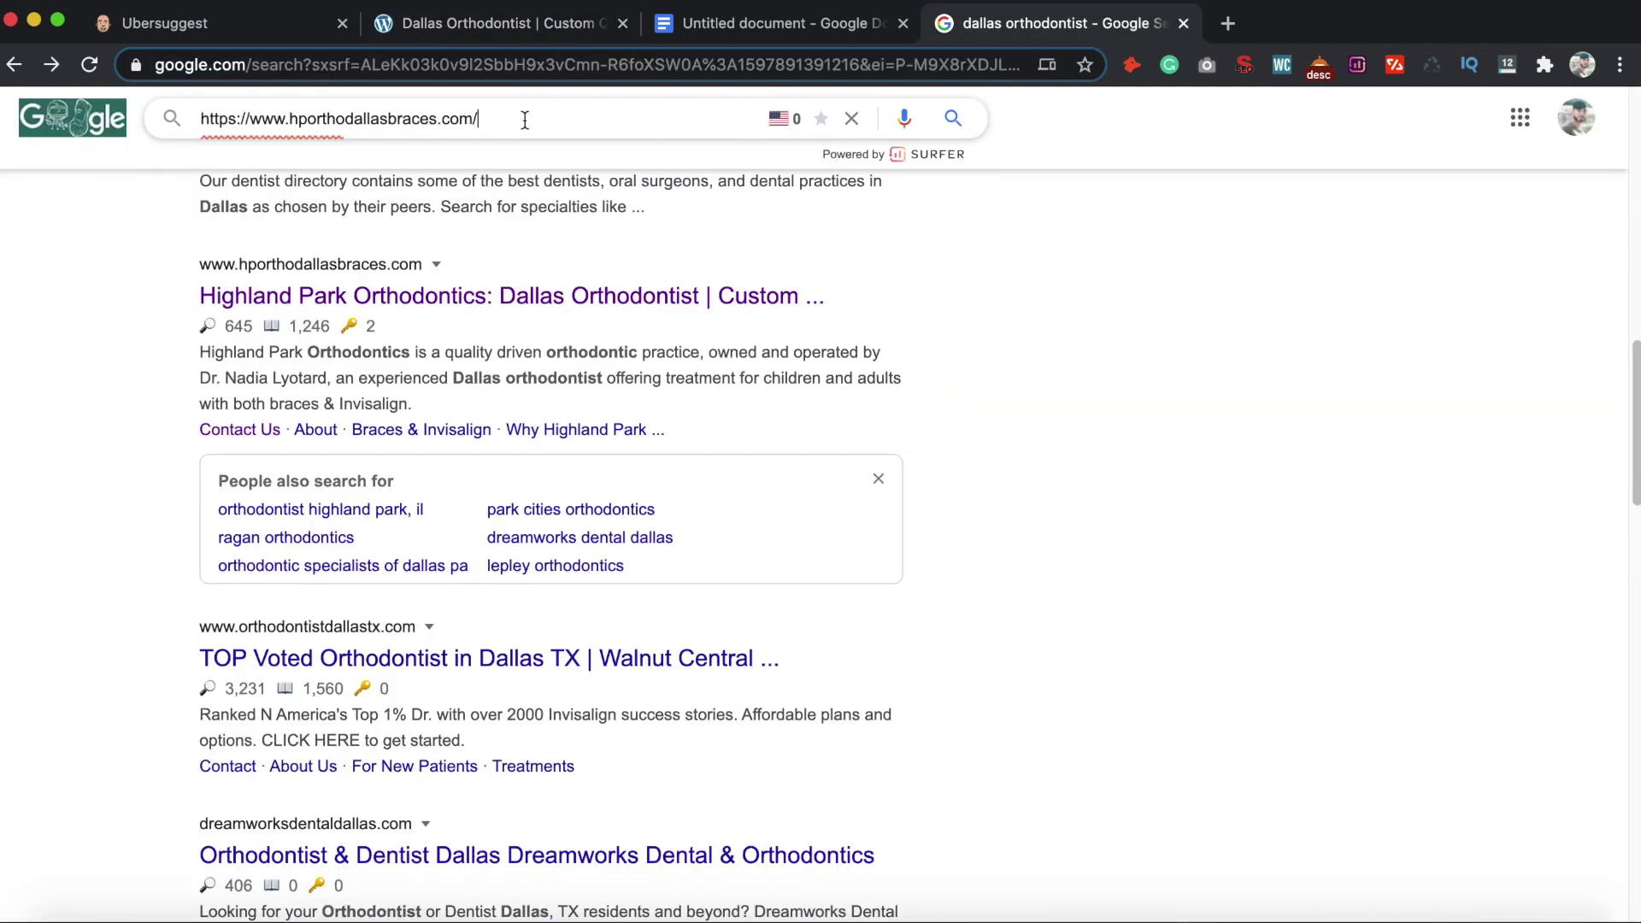
Trim the pasted address to hporthodallasbraces and run the Google search to bring up the practice's business listing
drag(285, 121, 131, 113)
key(BackSpace)
click(414, 117)
key(BackSpace)
key(BackSpace)
key(BackSpace)
key(BackSpace)
key(BackSpace)
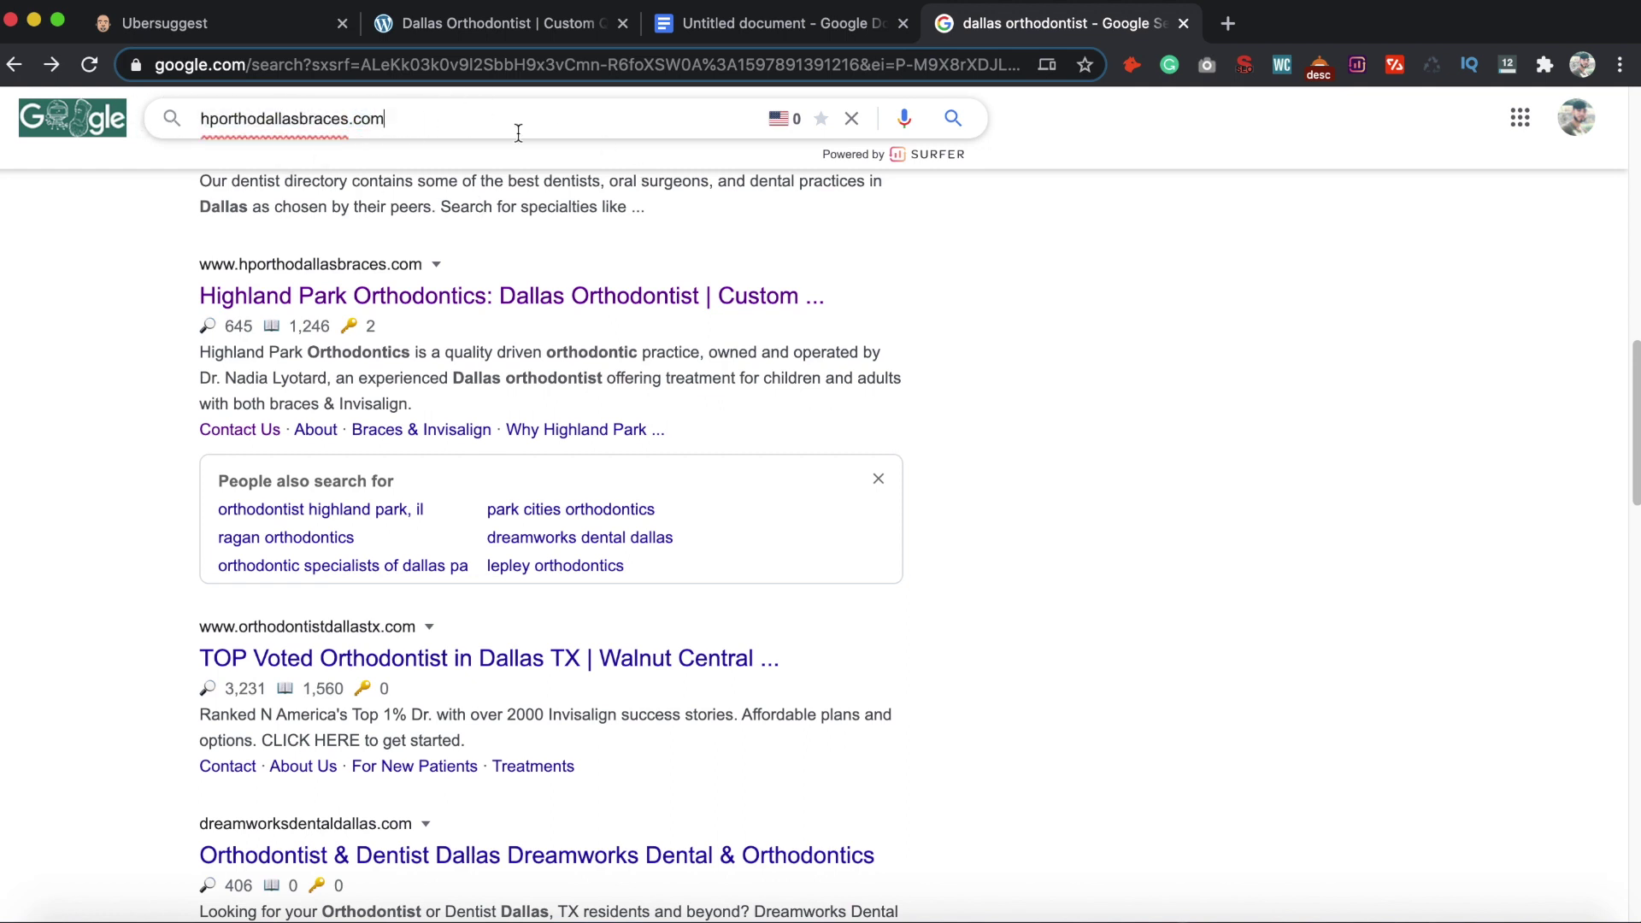
key(Return)
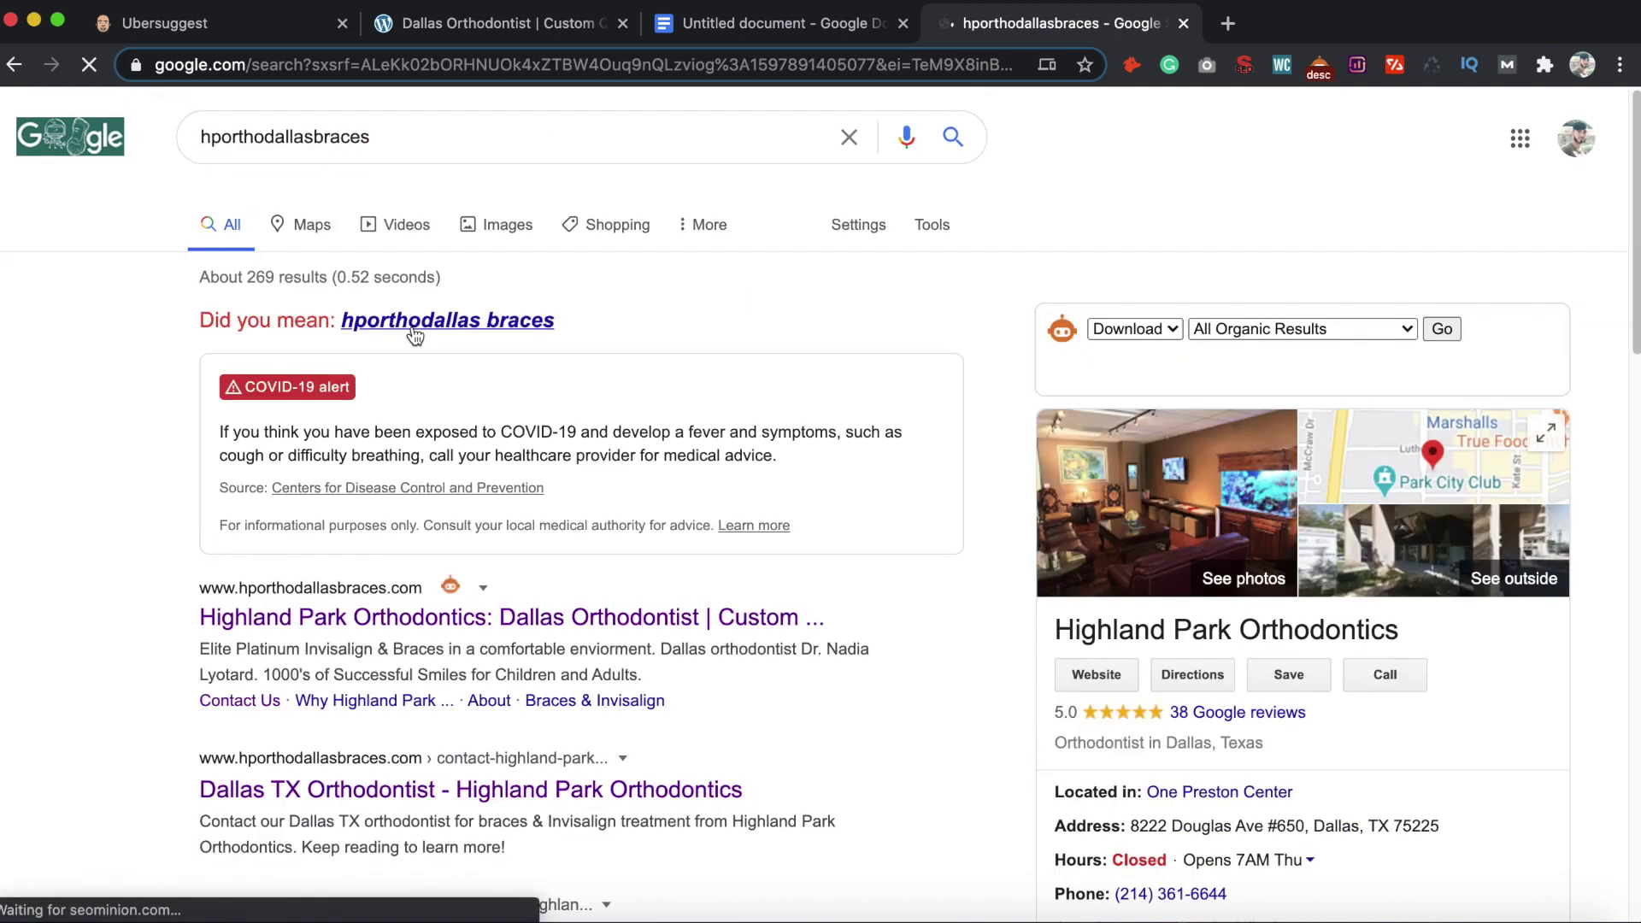
scroll(1057, 507, down, 7)
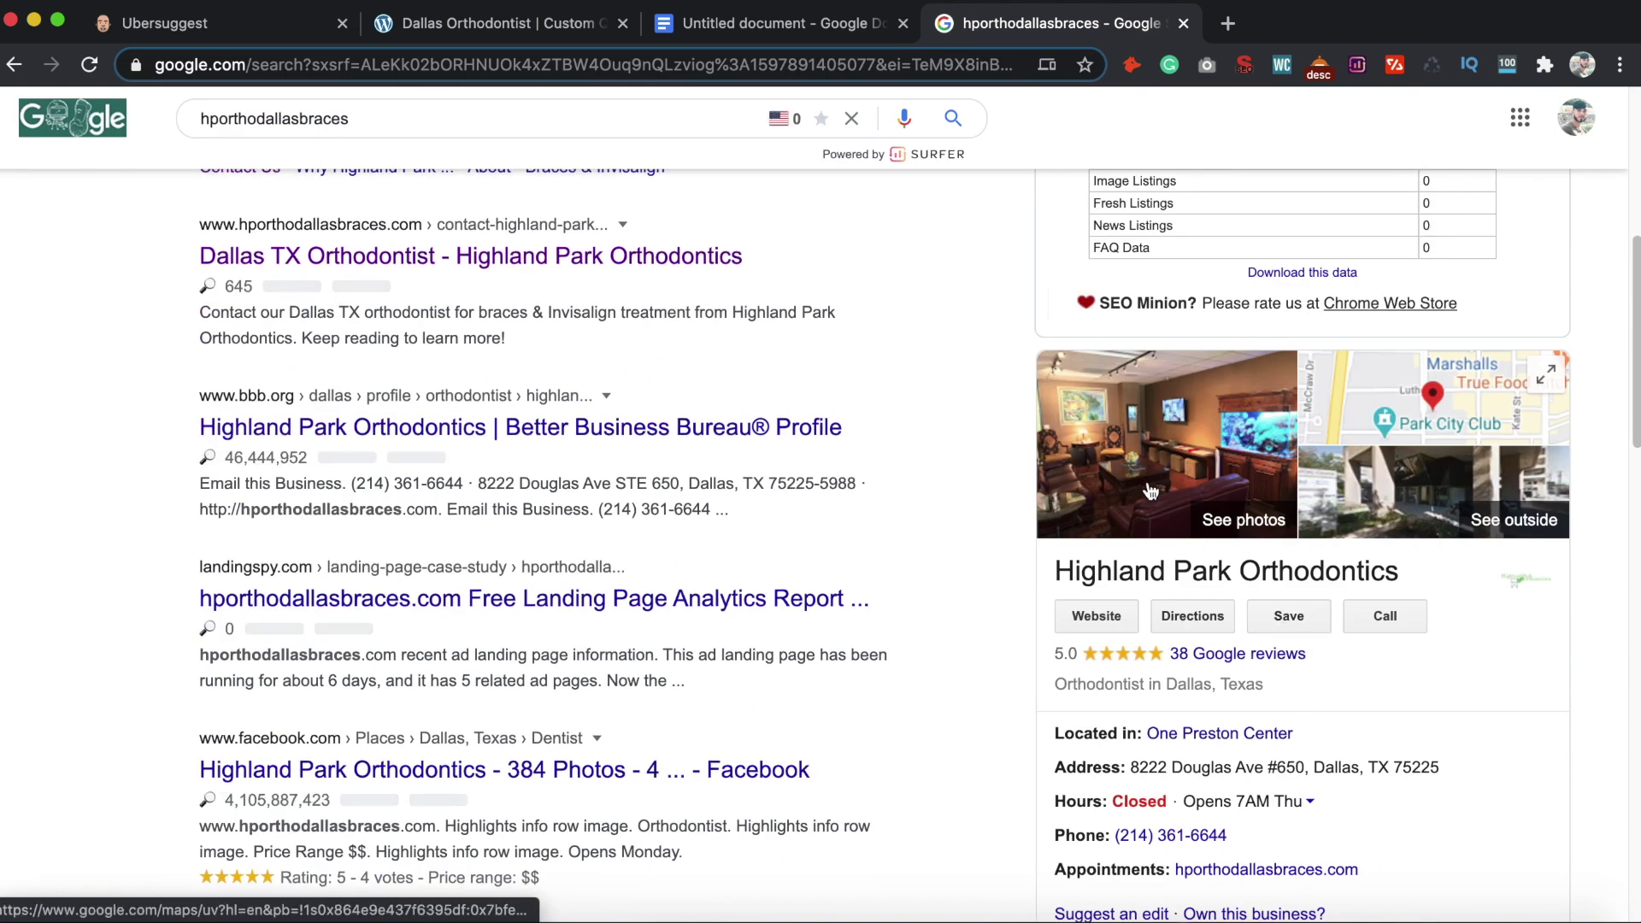
Check the sub-item under "Check their GMB" in the Google Docs checklist, highlighting its text, and return to the Google results
click(686, 30)
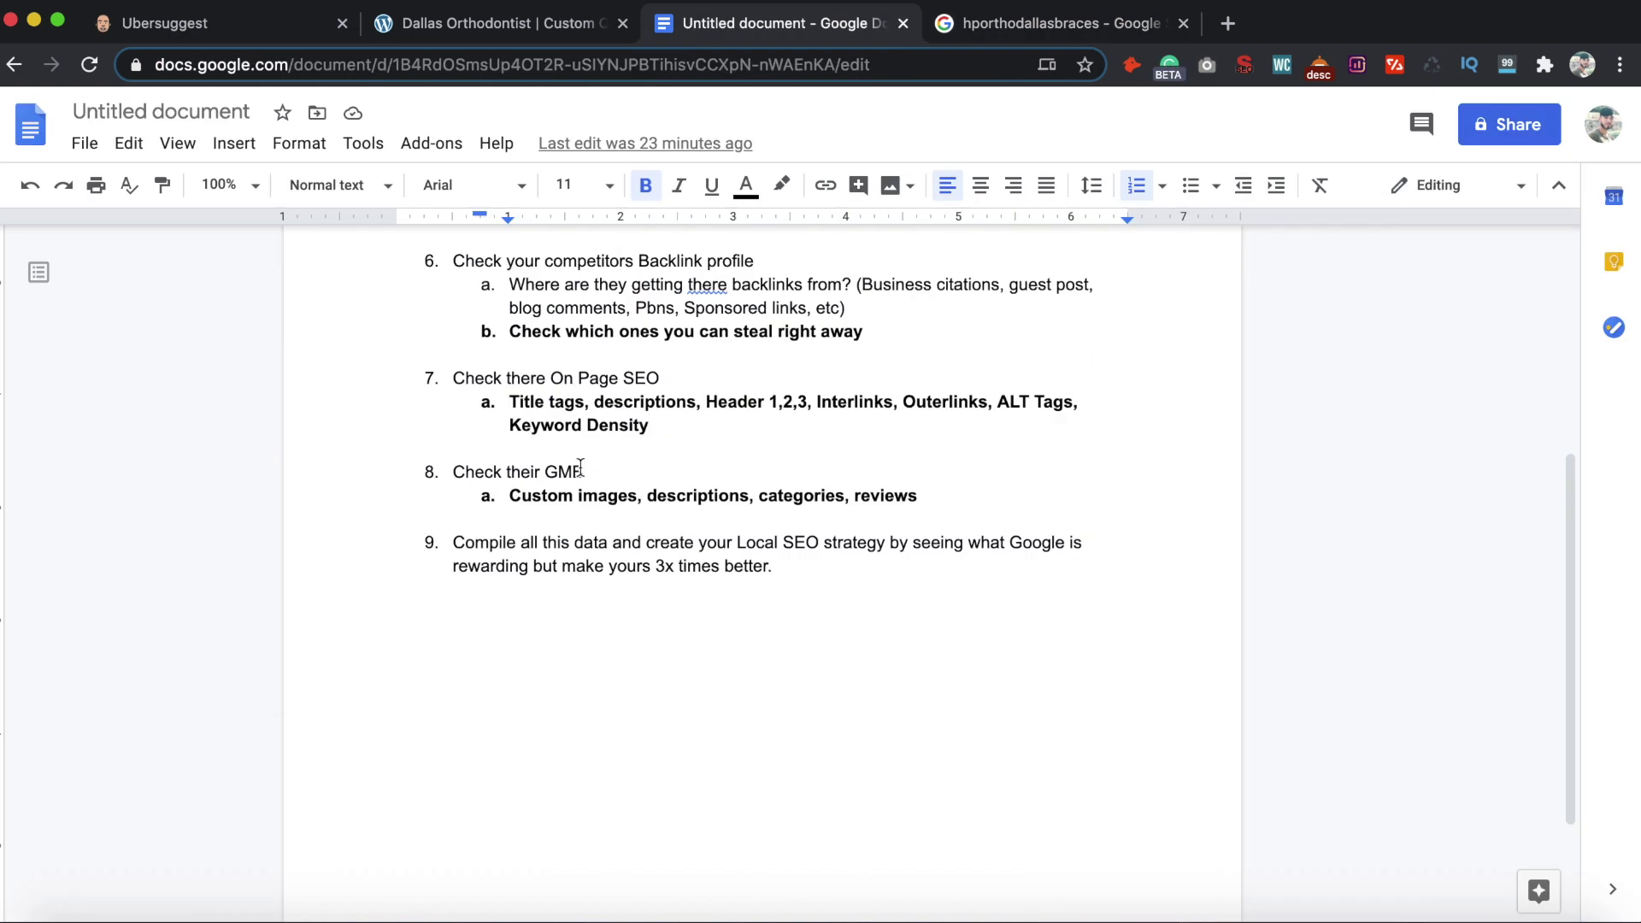
drag(511, 496, 919, 496)
click(1073, 26)
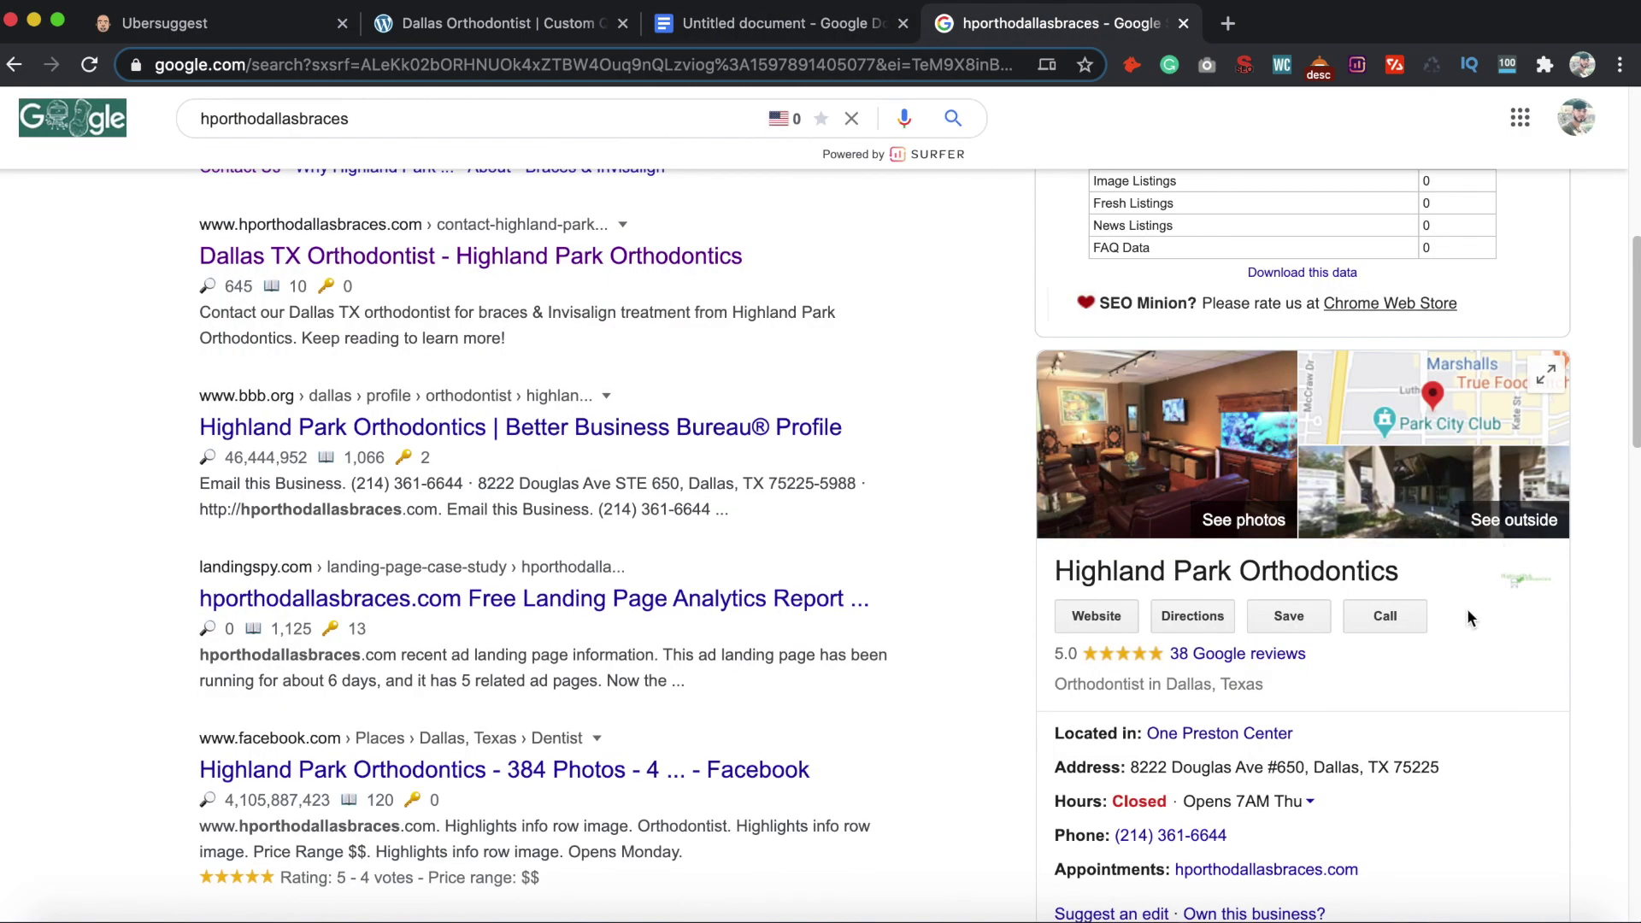
Open the Highland Park Orthodontics Google reviews, read through the patient reviews and owner responses, and close them
click(1214, 655)
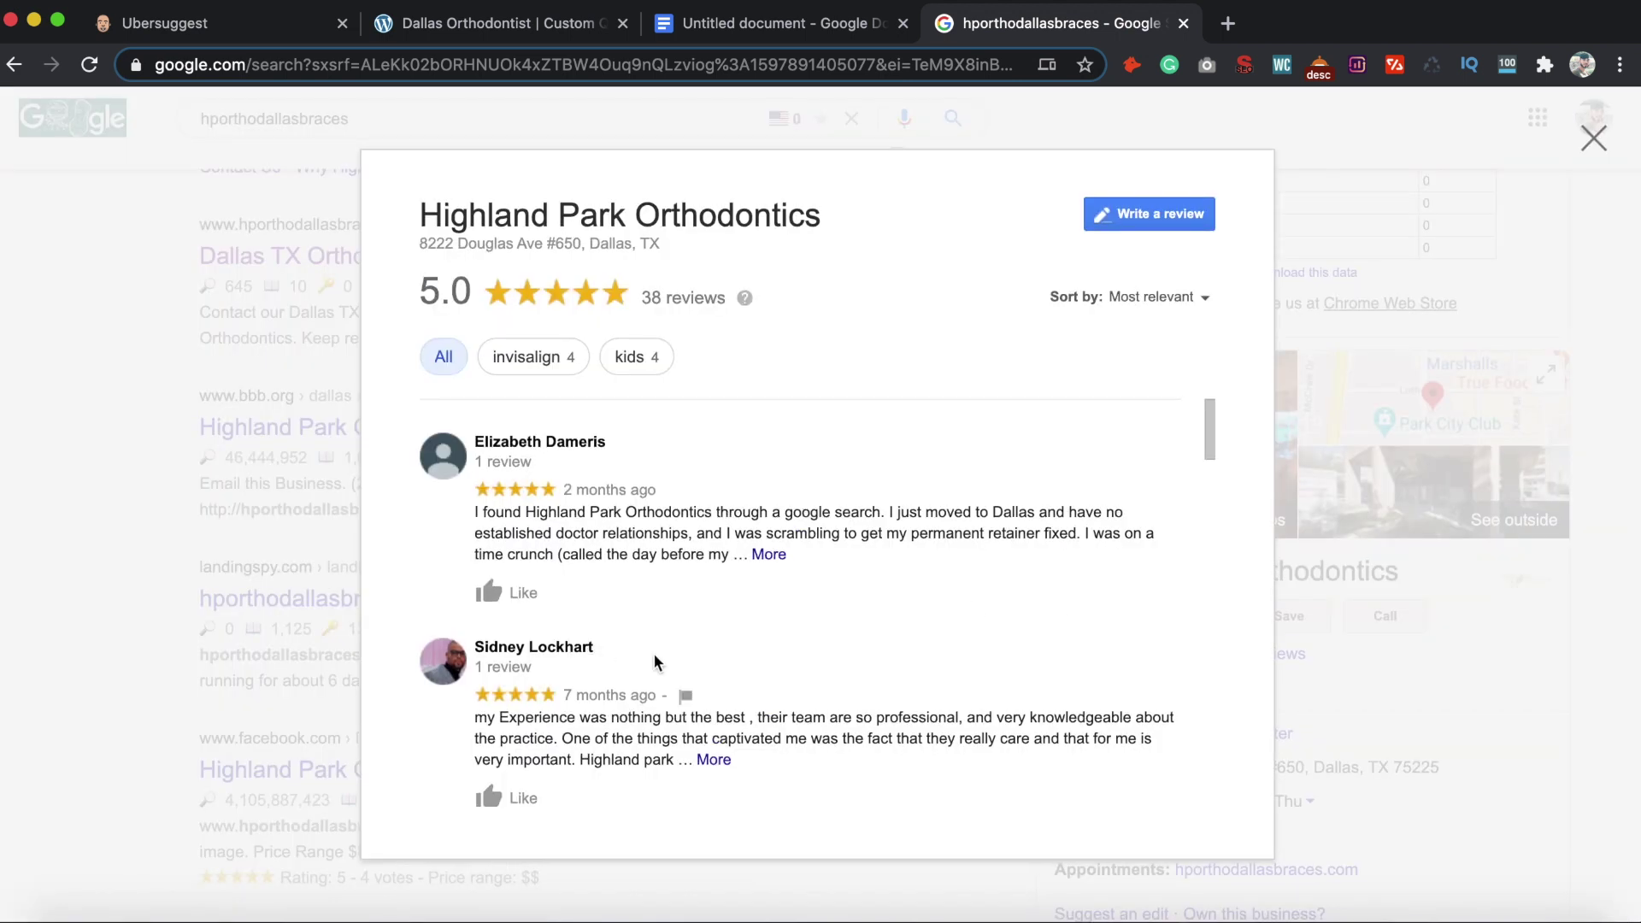
scroll(655, 660, down, 10)
scroll(655, 654, down, 15)
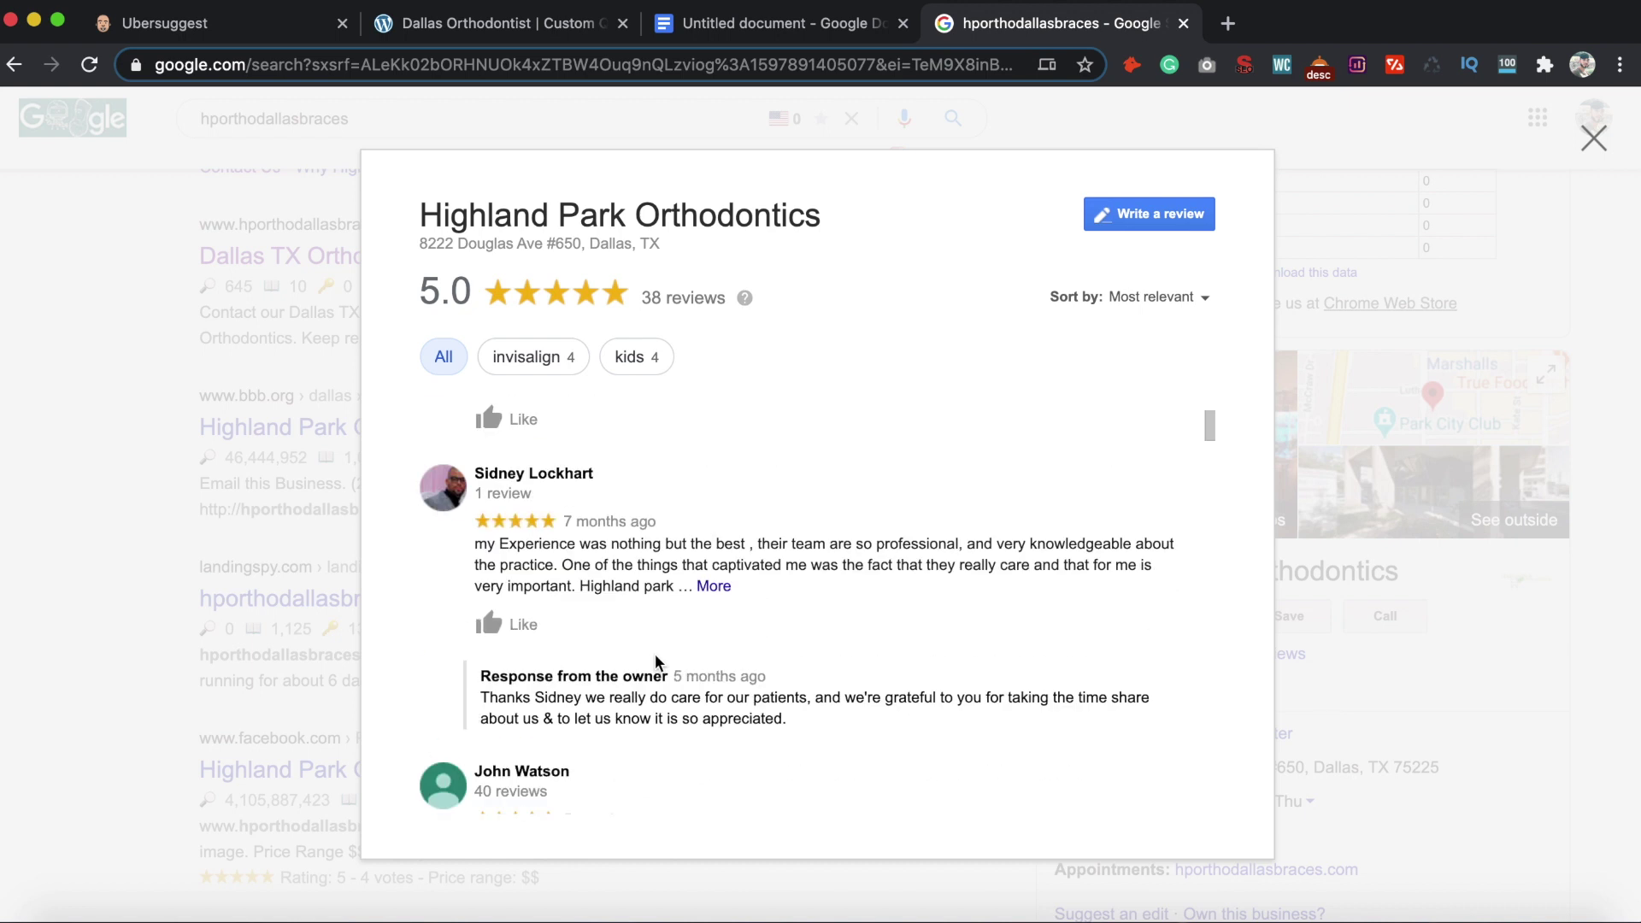
click(1604, 145)
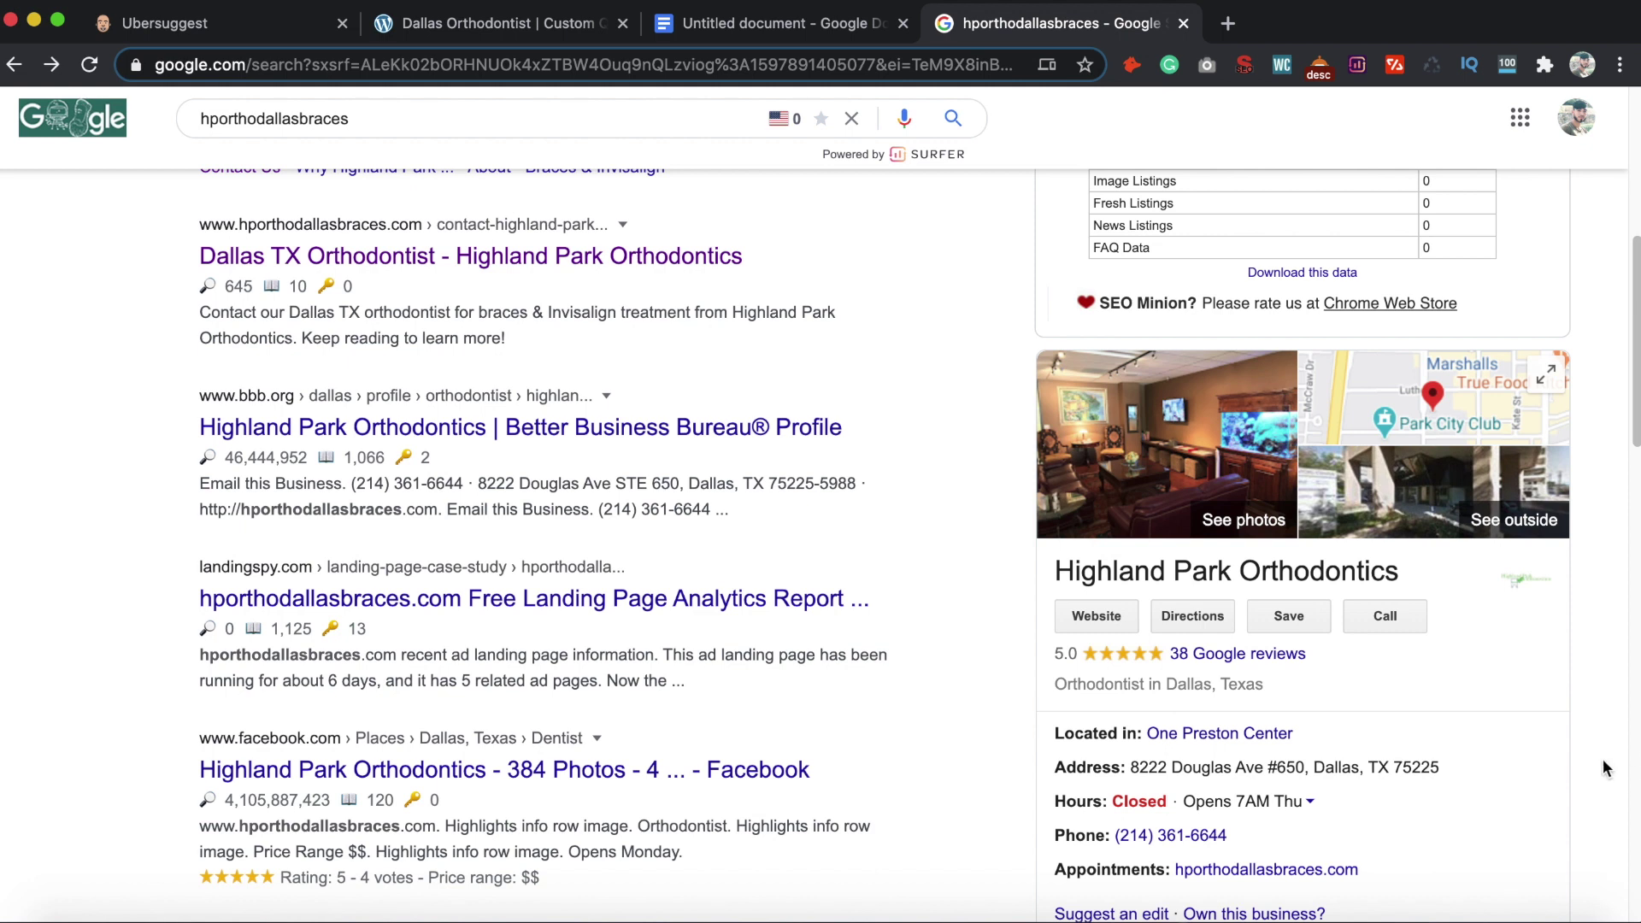
Open the business listing's photos, browse the full gallery for custom images, and return to the search results
click(1186, 439)
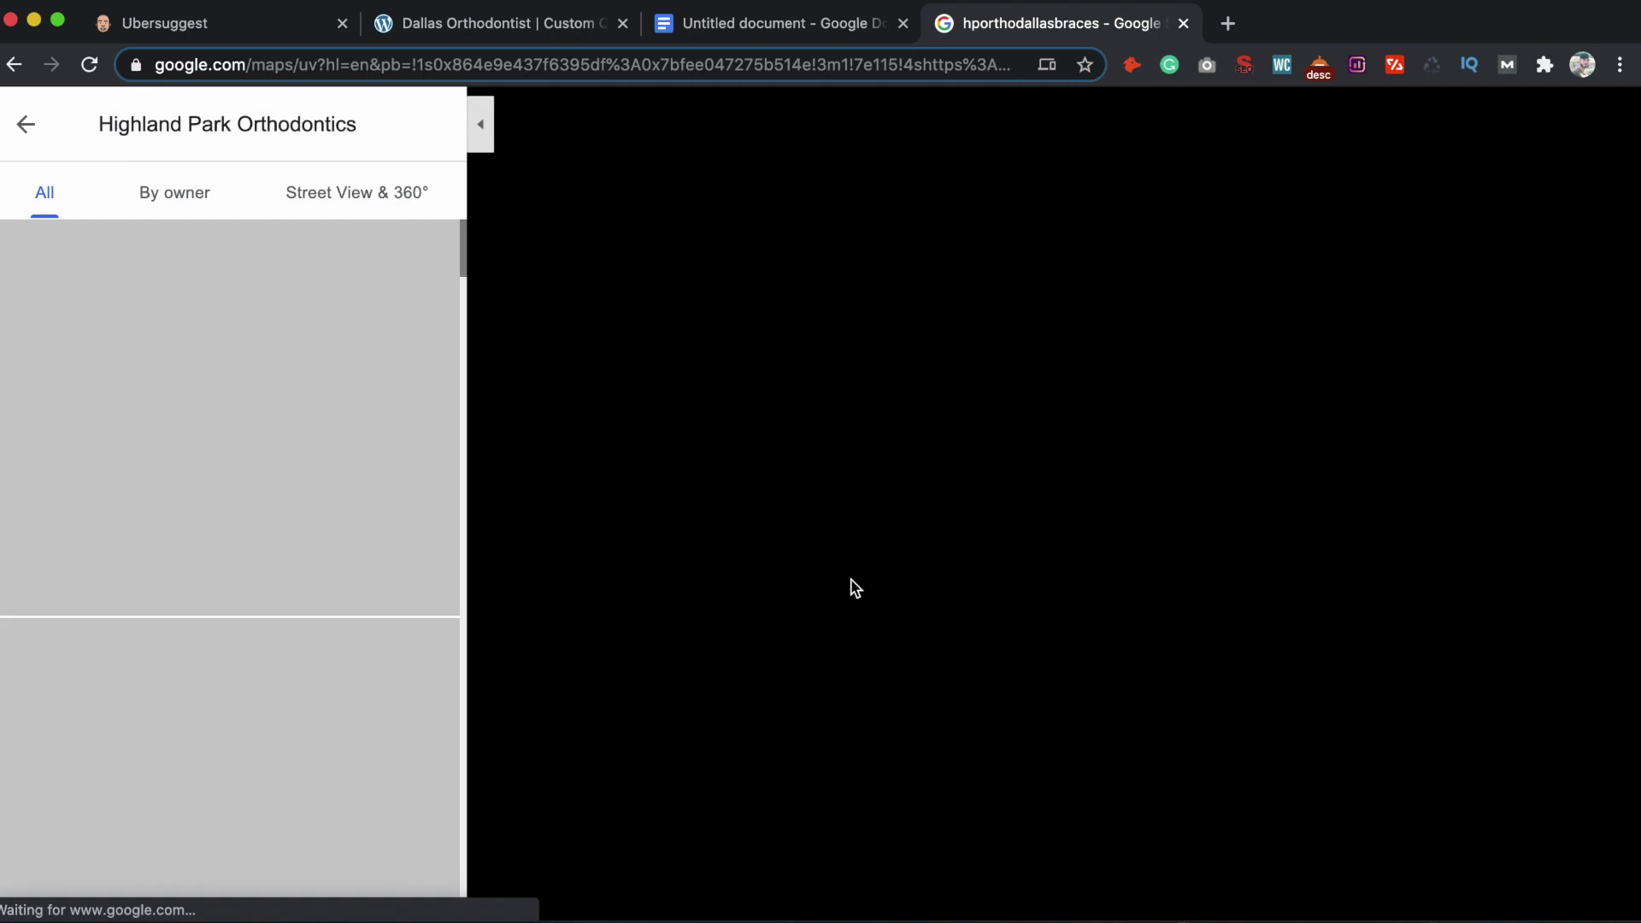
scroll(282, 595, down, 10)
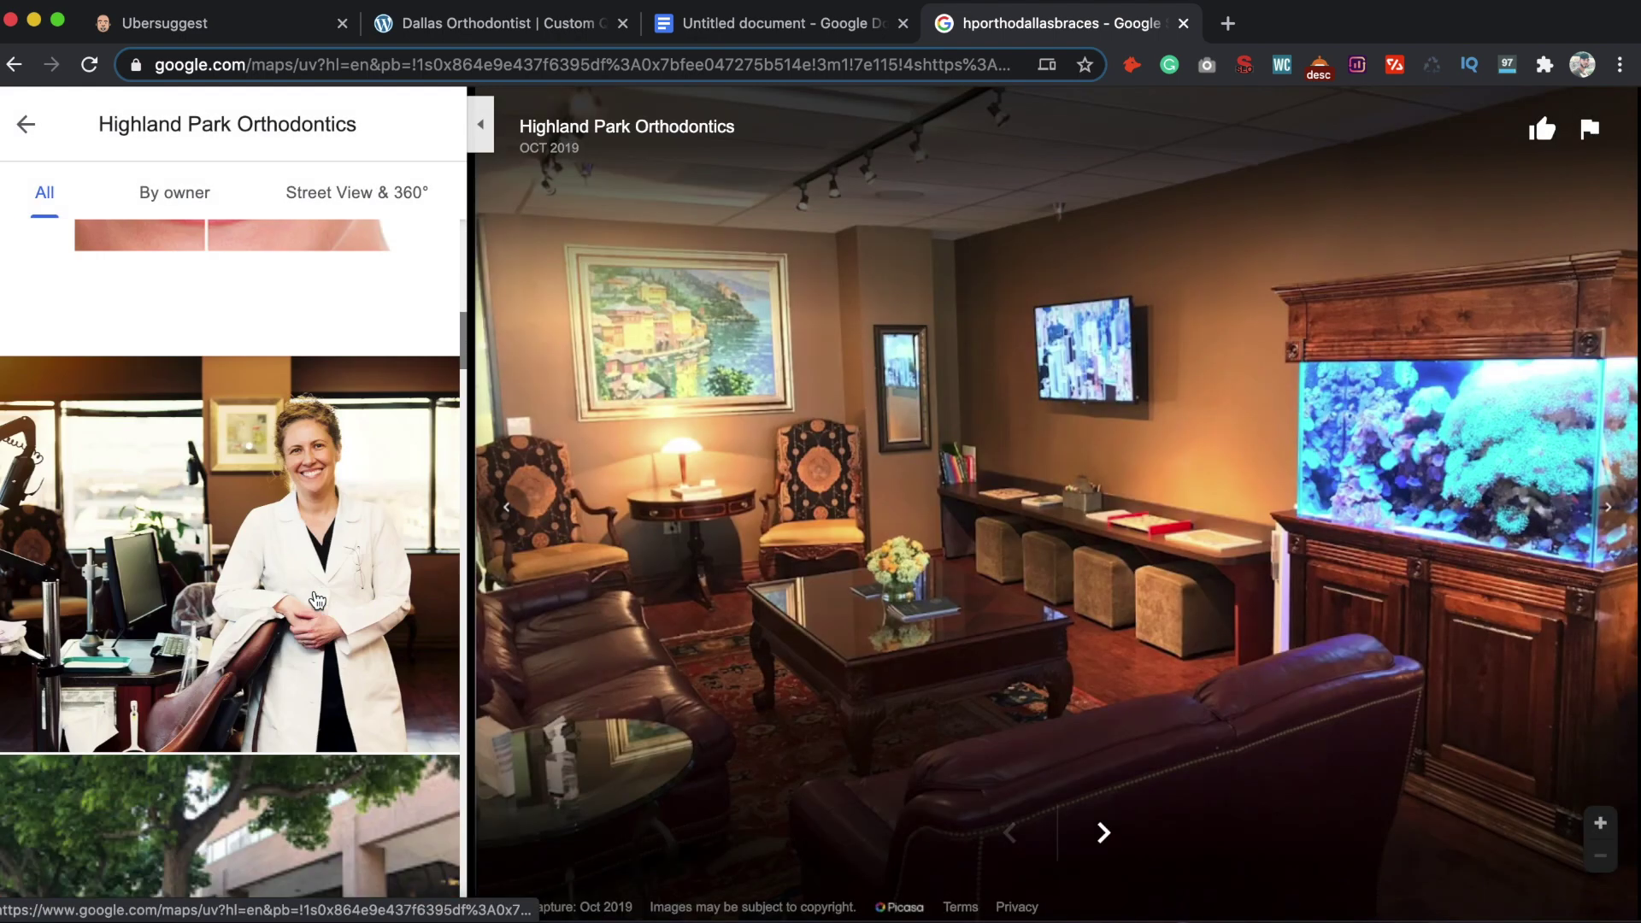
scroll(316, 601, down, 10)
scroll(305, 591, down, 10)
scroll(303, 591, down, 10)
scroll(303, 591, down, 10)
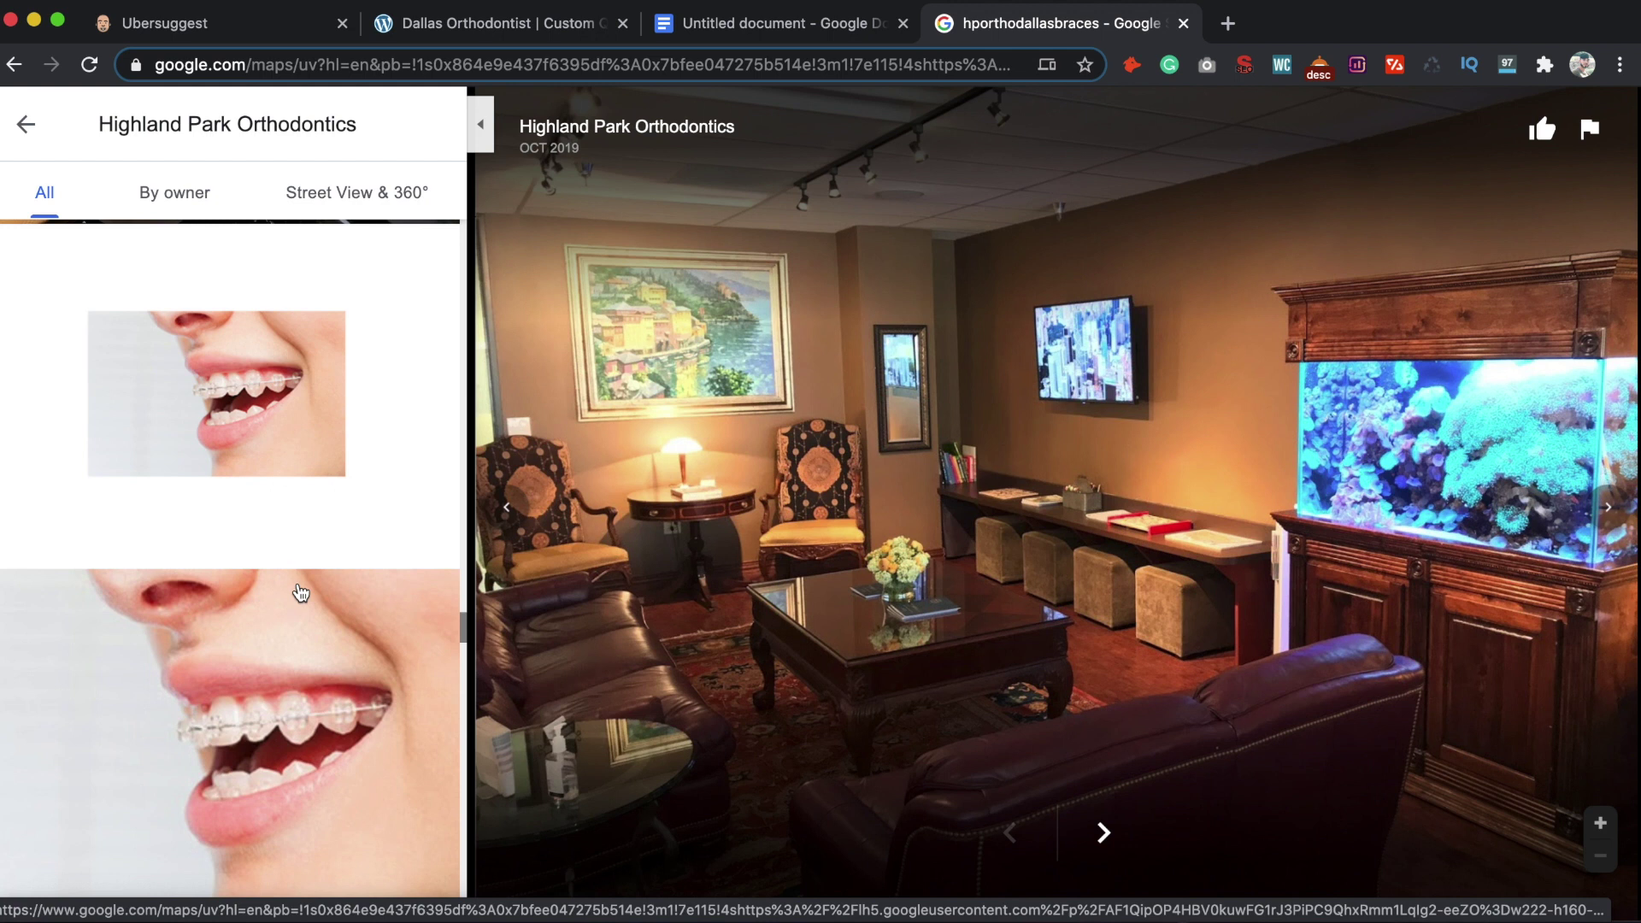
scroll(300, 593, down, 8)
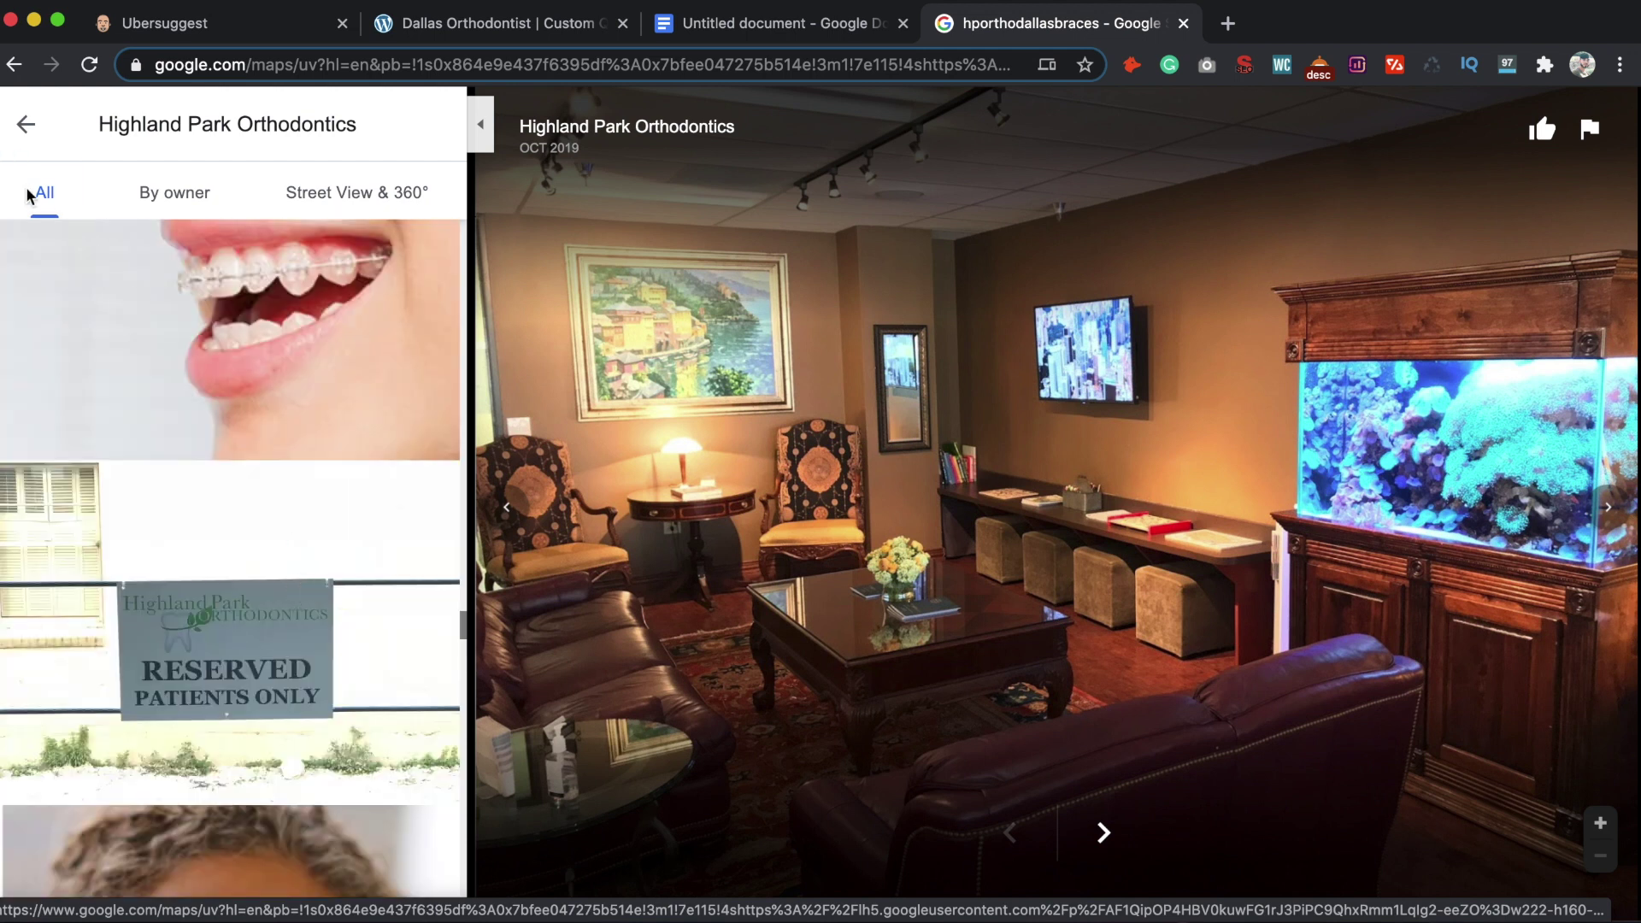
click(26, 124)
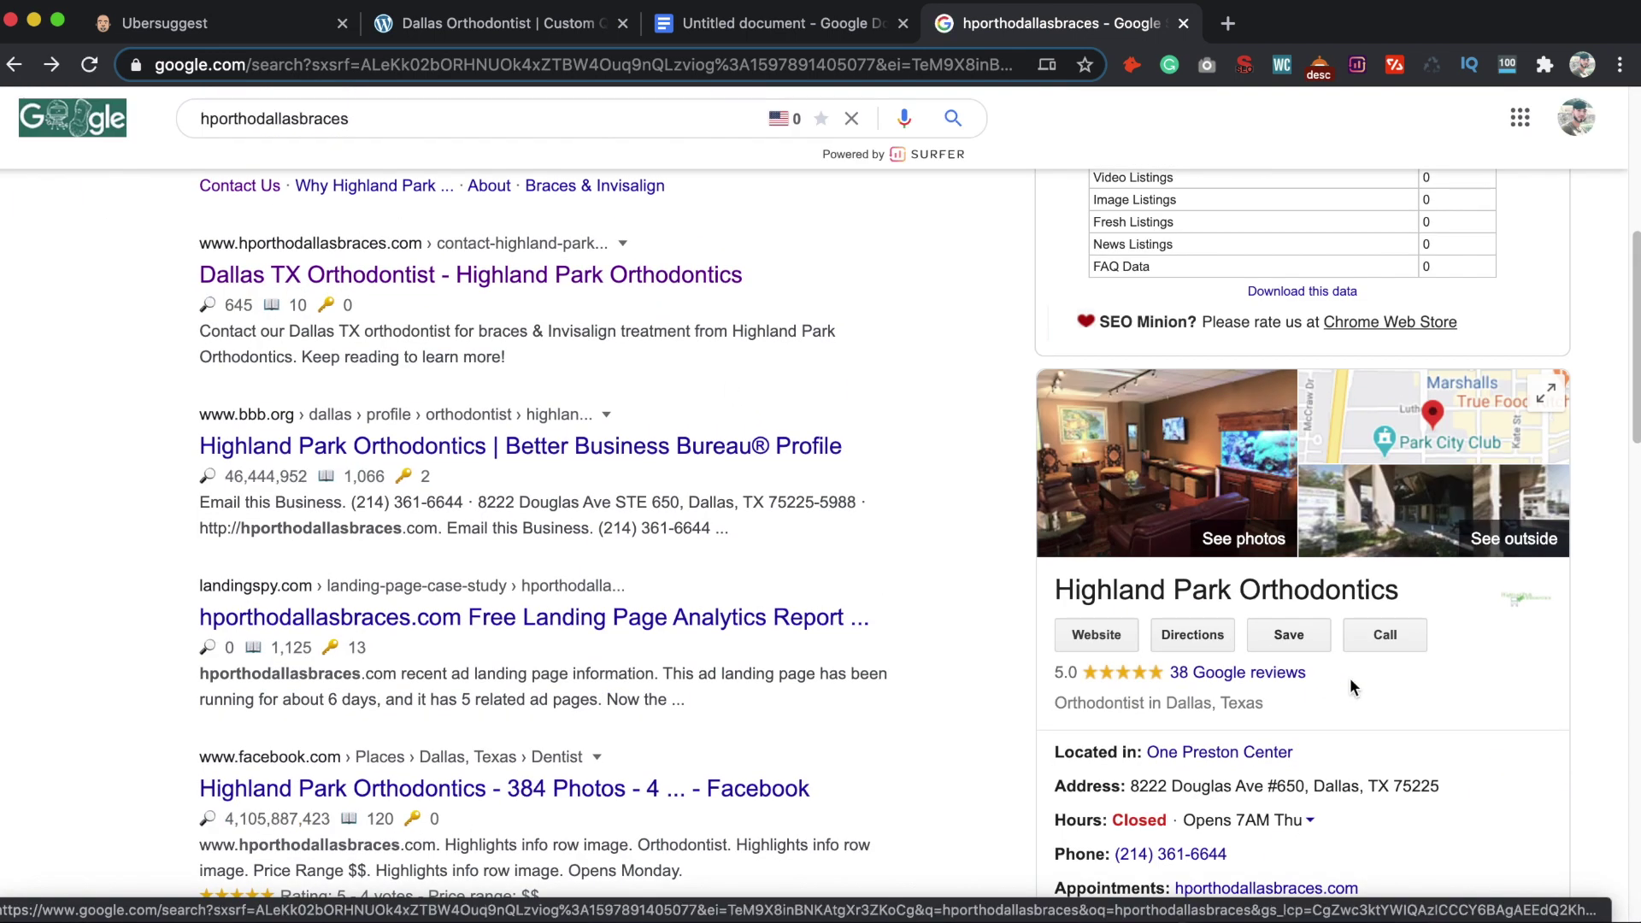
Examine the listing's "From Highland Park Orthodontics" description, highlighting its text, and return to the listing's header and business category
drag(1057, 424, 1362, 433)
click(1363, 432)
scroll(1327, 658, down, 8)
scroll(1326, 659, down, 5)
scroll(1327, 659, up, 1)
scroll(1327, 663, down, 5)
click(1432, 392)
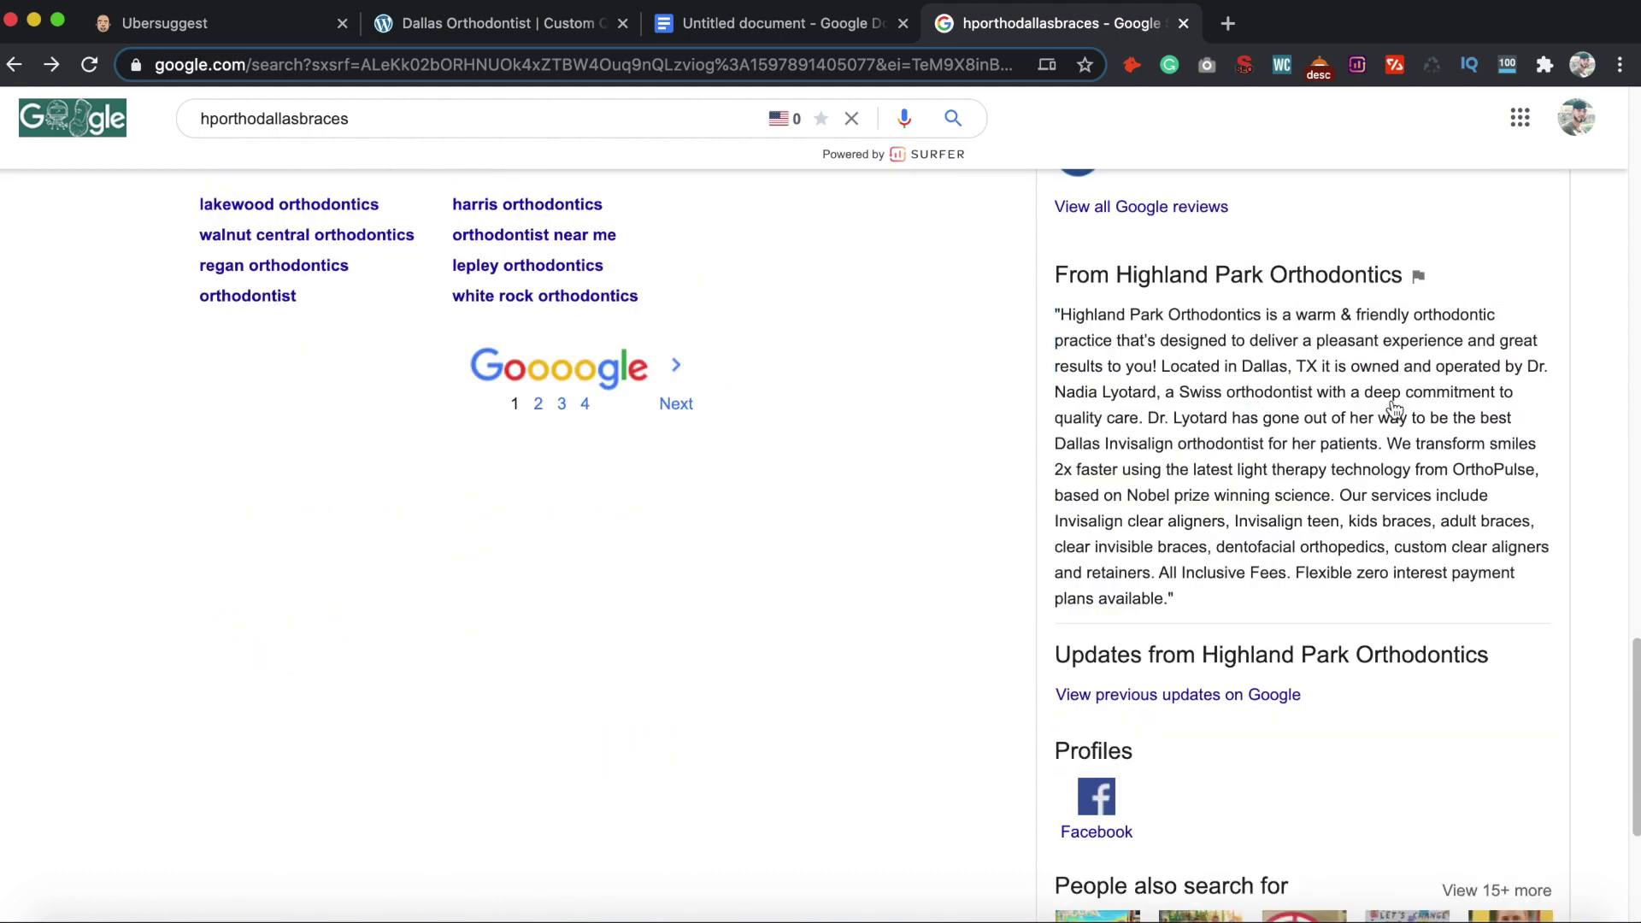
scroll(1239, 650, up, 1)
drag(1056, 343, 1234, 641)
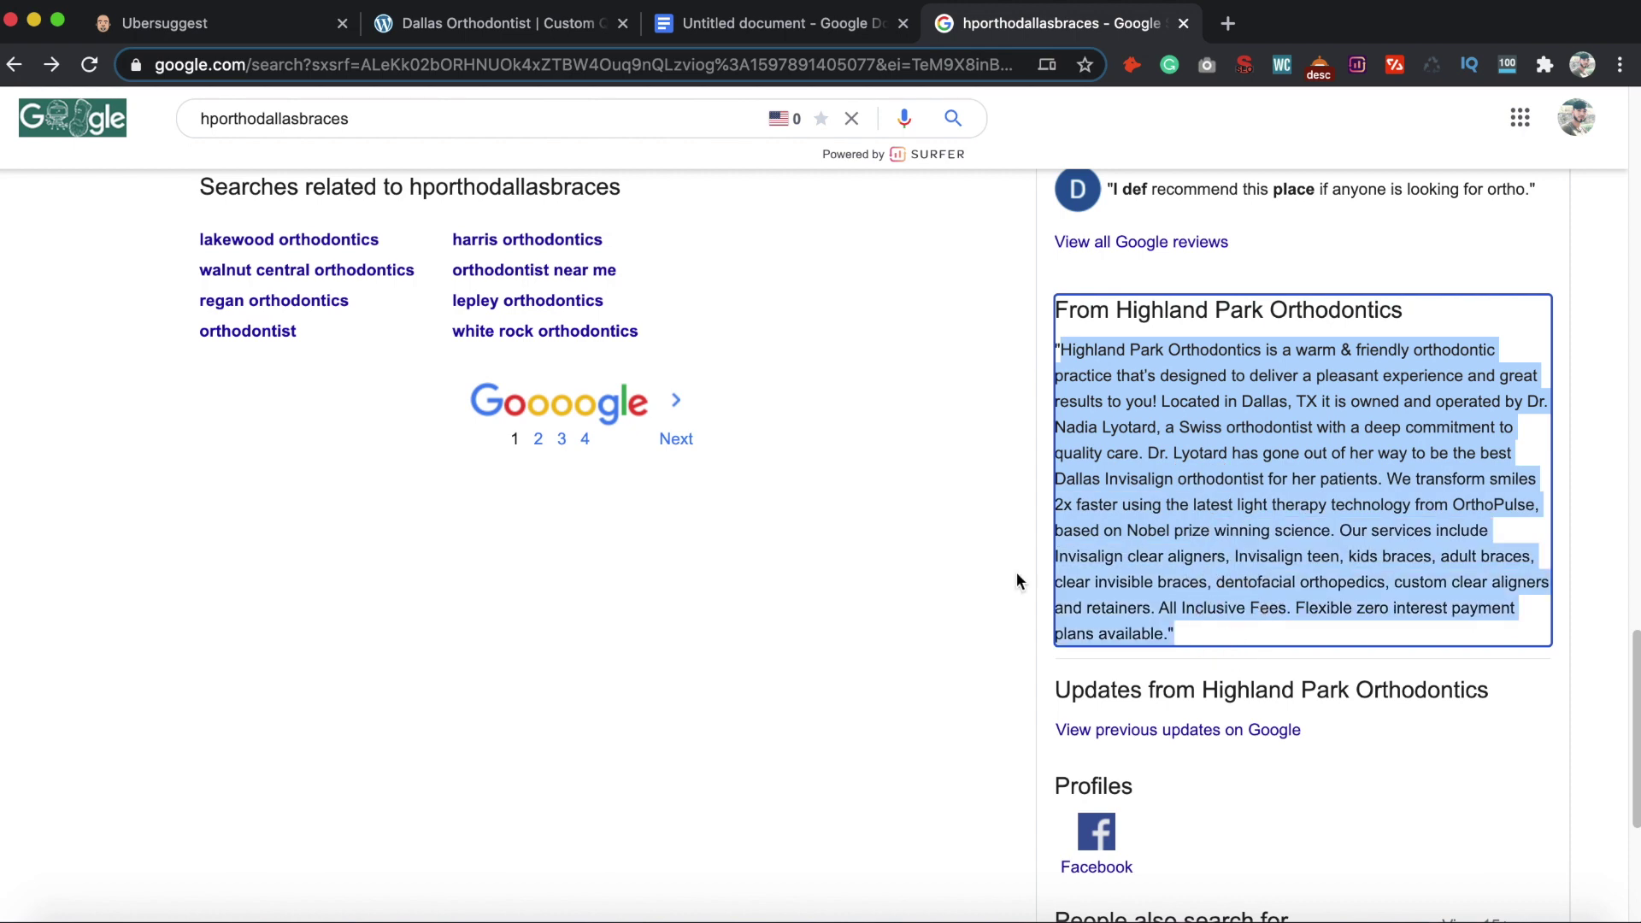
click(1009, 589)
scroll(1137, 648, up, 10)
scroll(1137, 647, up, 6)
scroll(1137, 648, down, 7)
scroll(1137, 648, up, 1)
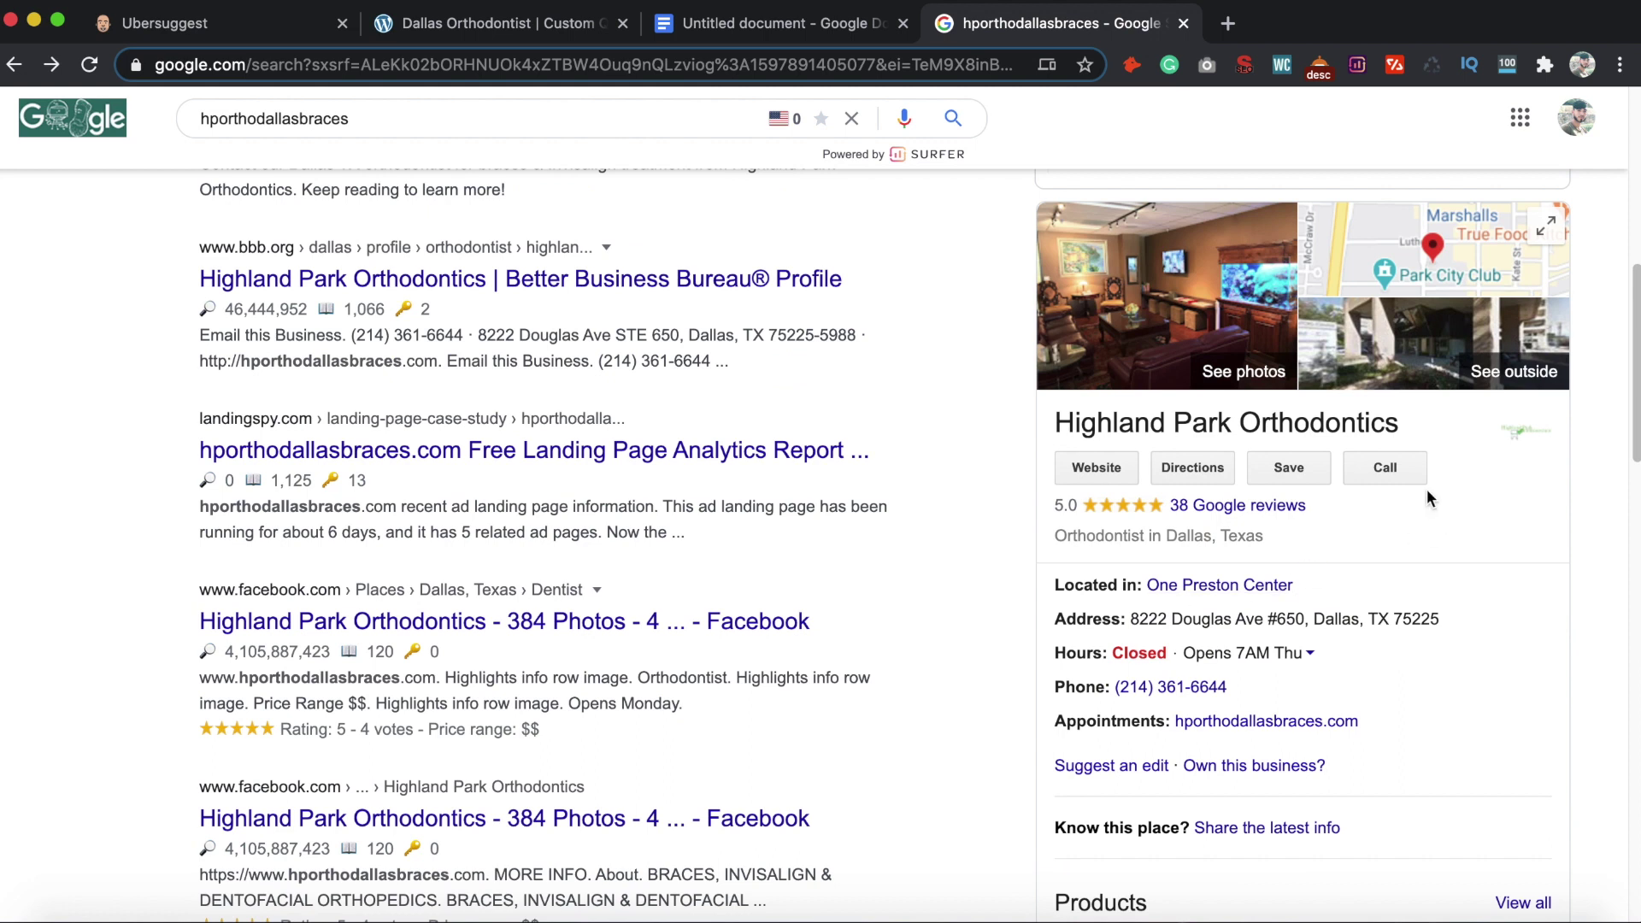
Switch to the Google Docs checklist and review item 9 on compiling the data into a Local SEO strategy, highlighting its text
click(708, 34)
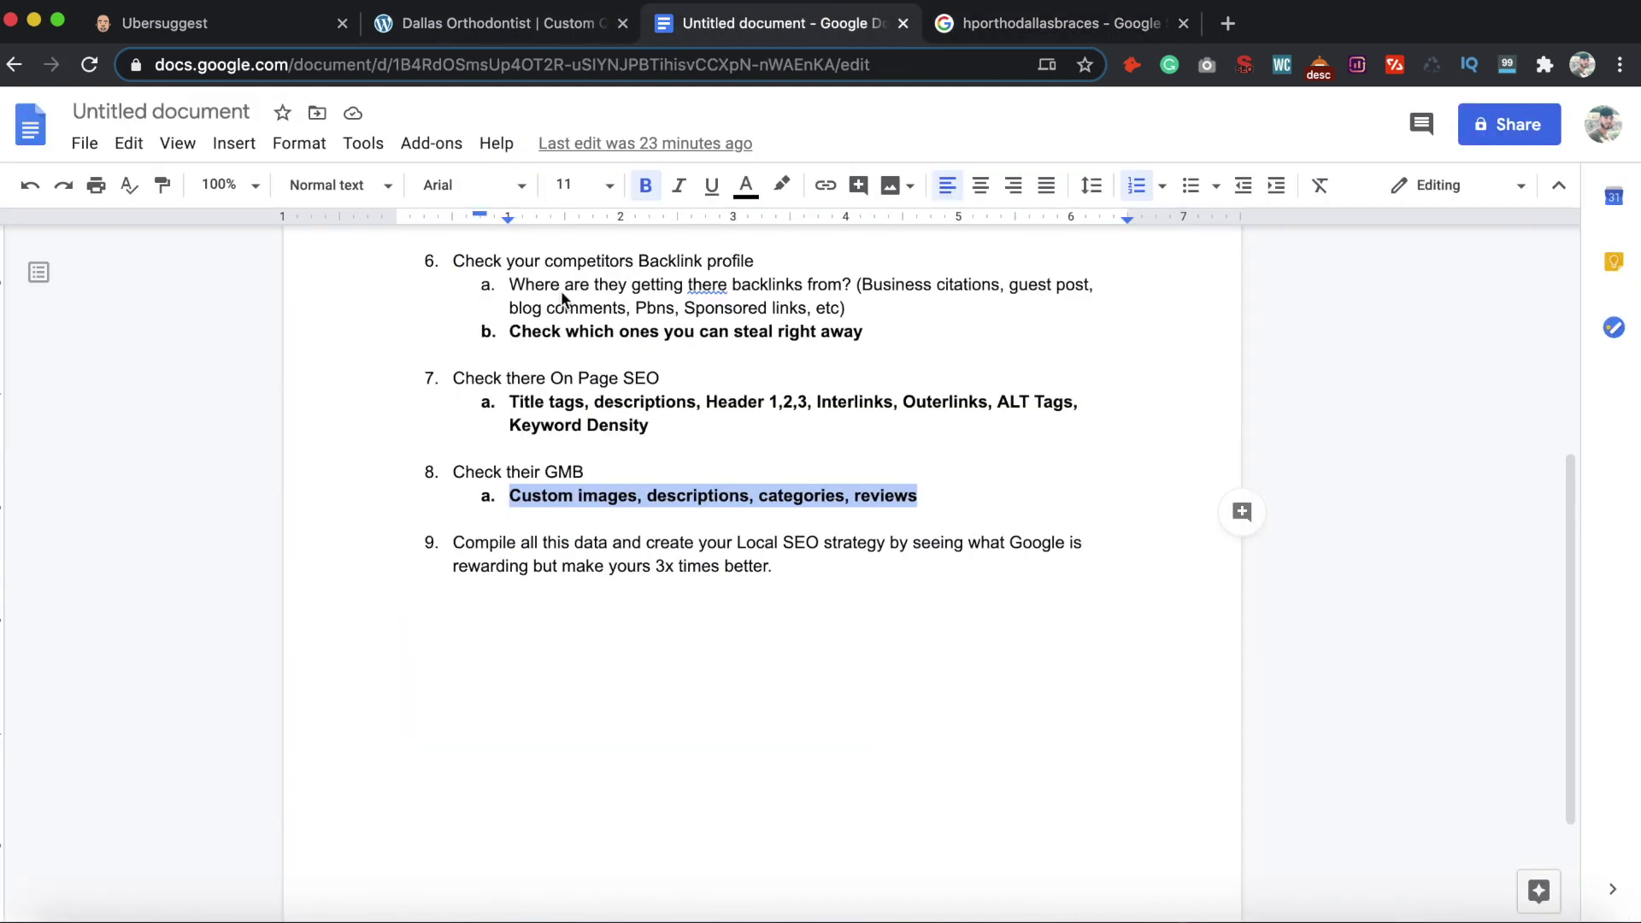
click(782, 567)
triple_click(782, 566)
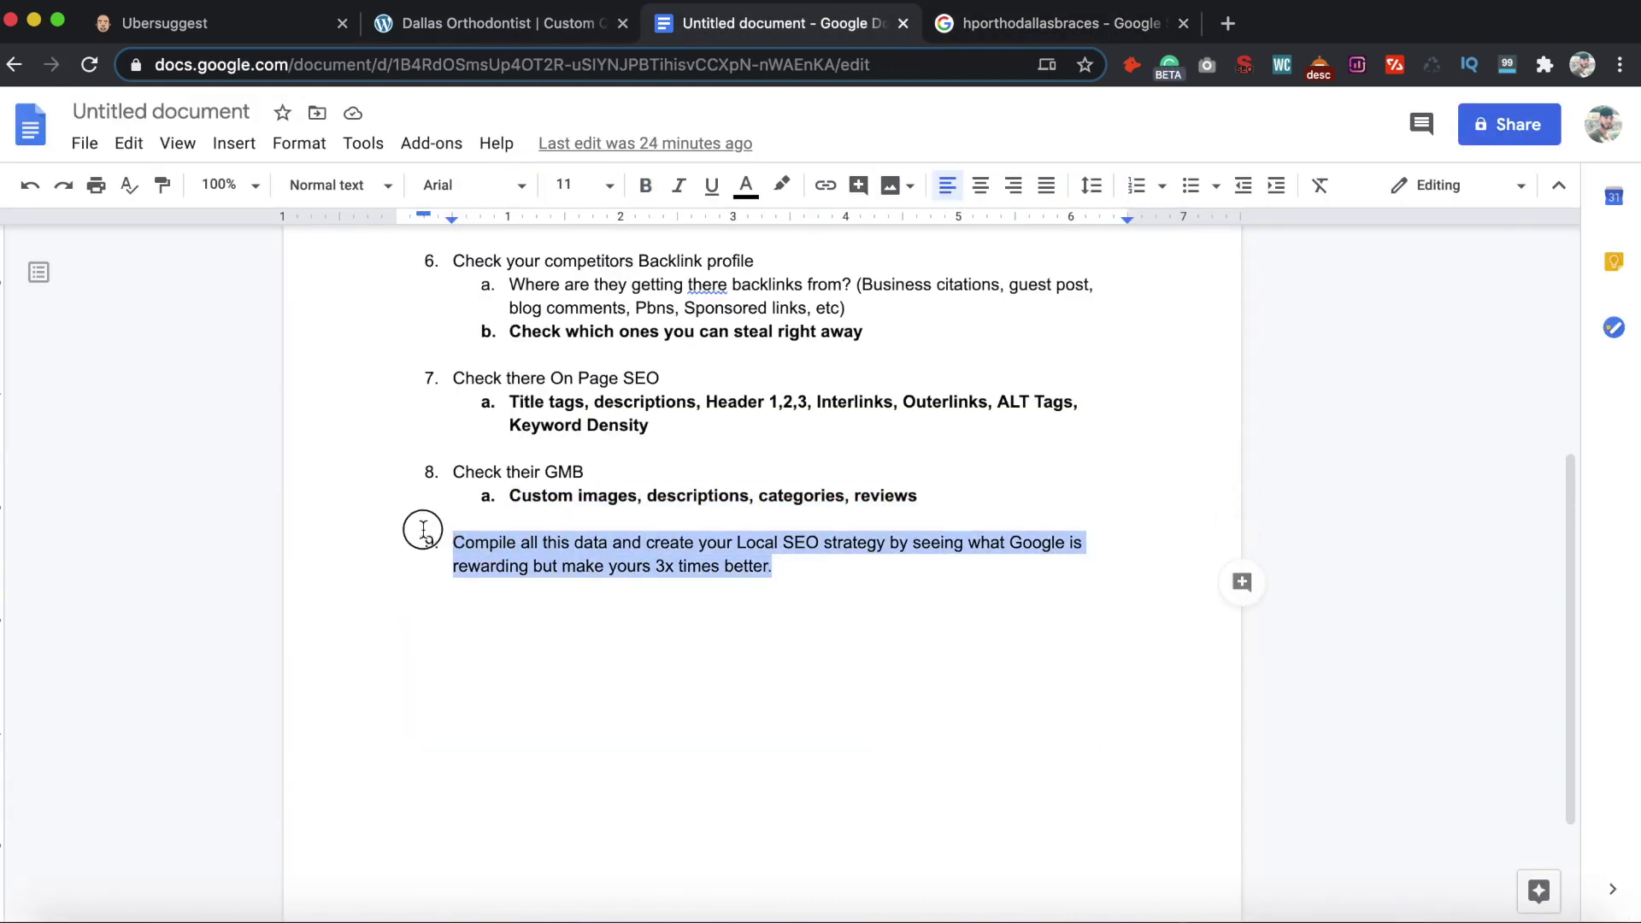
click(749, 566)
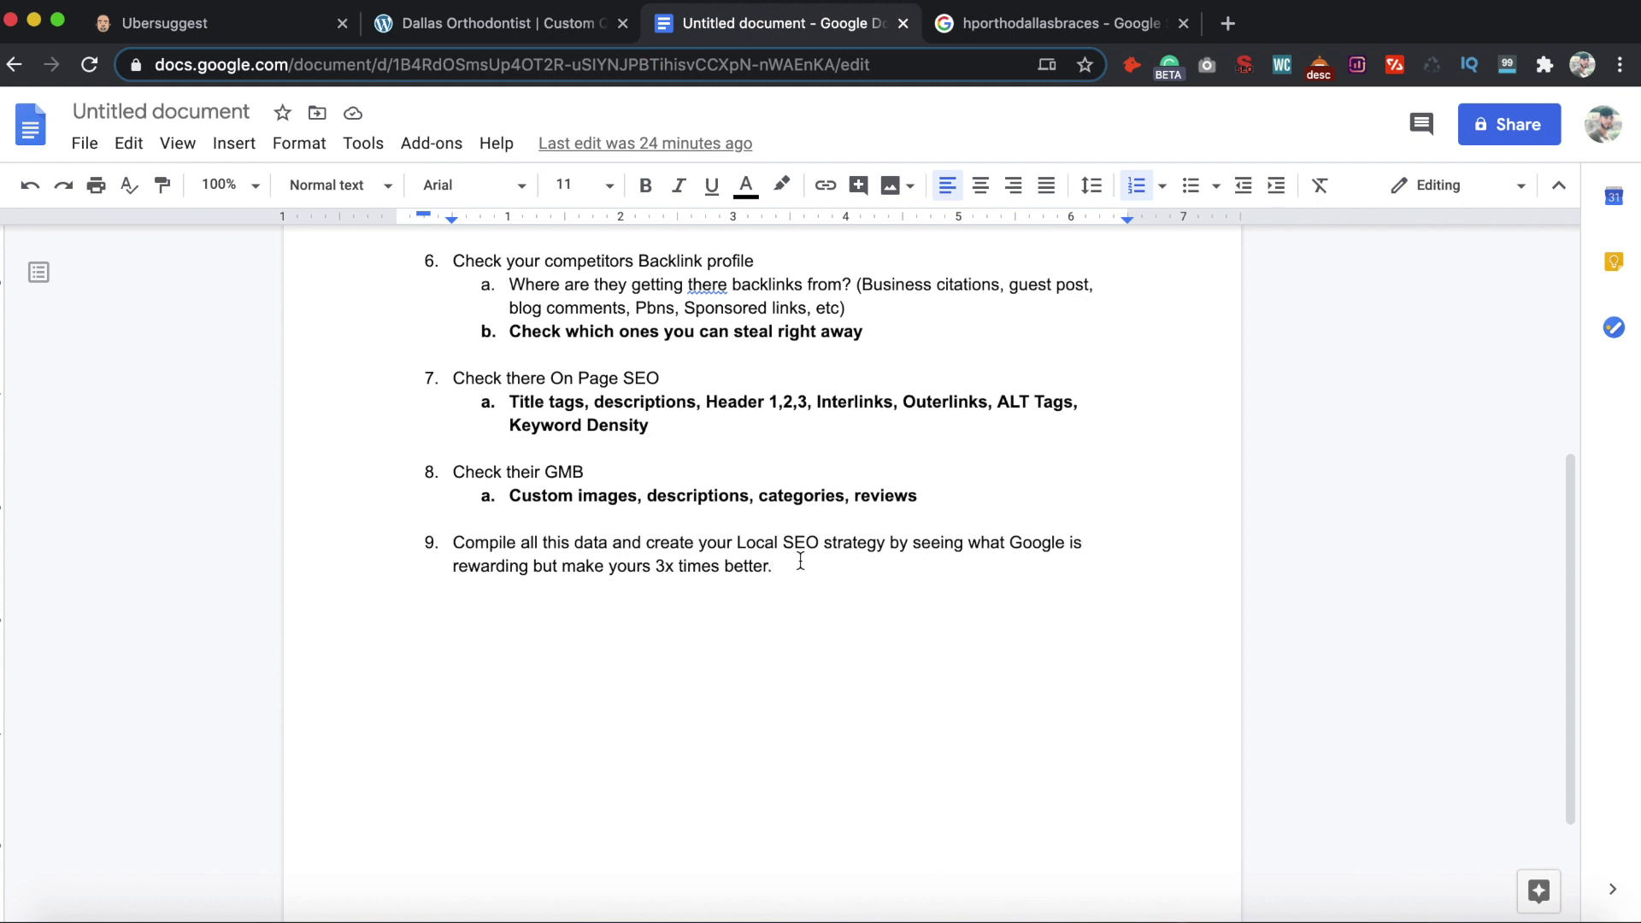
Look over the whole competitor analysis checklist once more, back up to the first item on money keywords
scroll(763, 524, up, 5)
scroll(854, 684, down, 2)
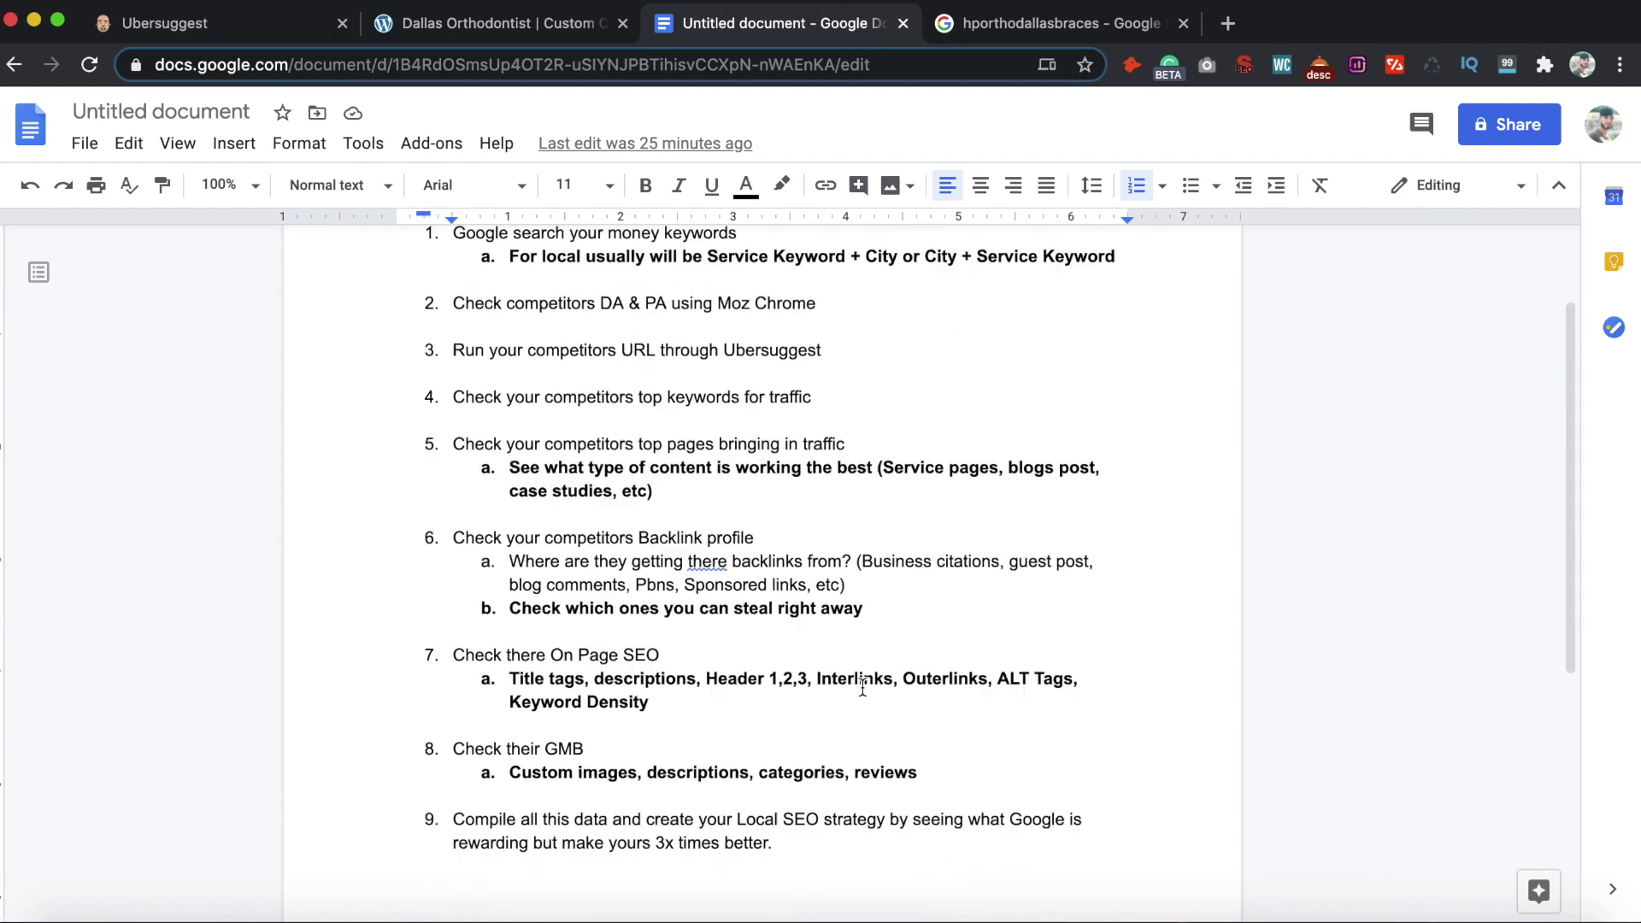
scroll(727, 675, up, 3)
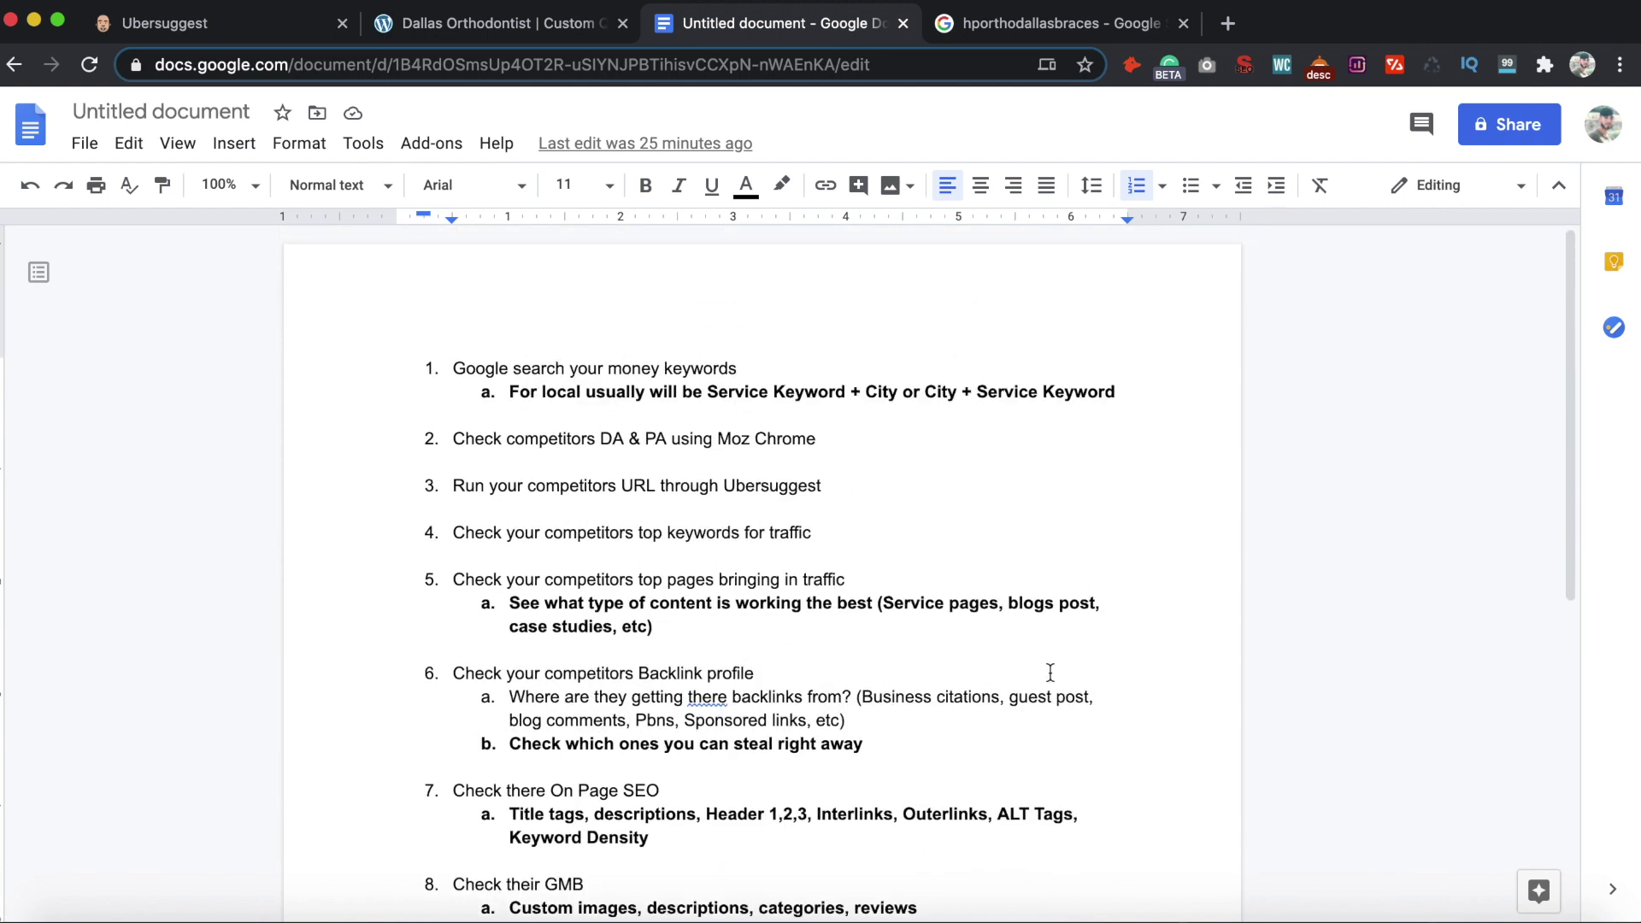